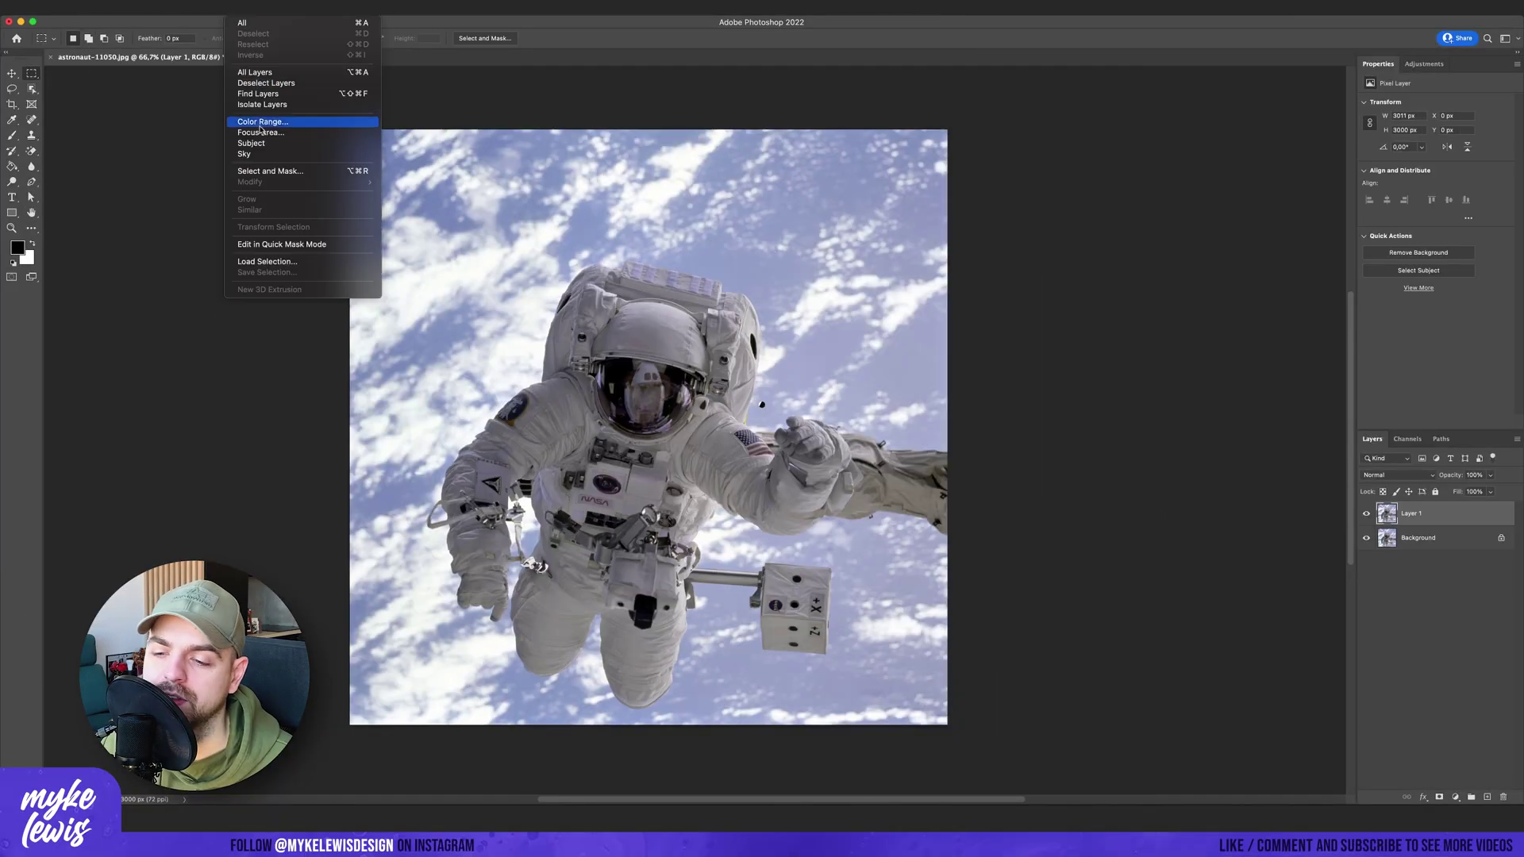
Mask the astronaut on Layer 1 with a subject selection and fill a new layer beneath it with red.
click(302, 146)
click(1439, 797)
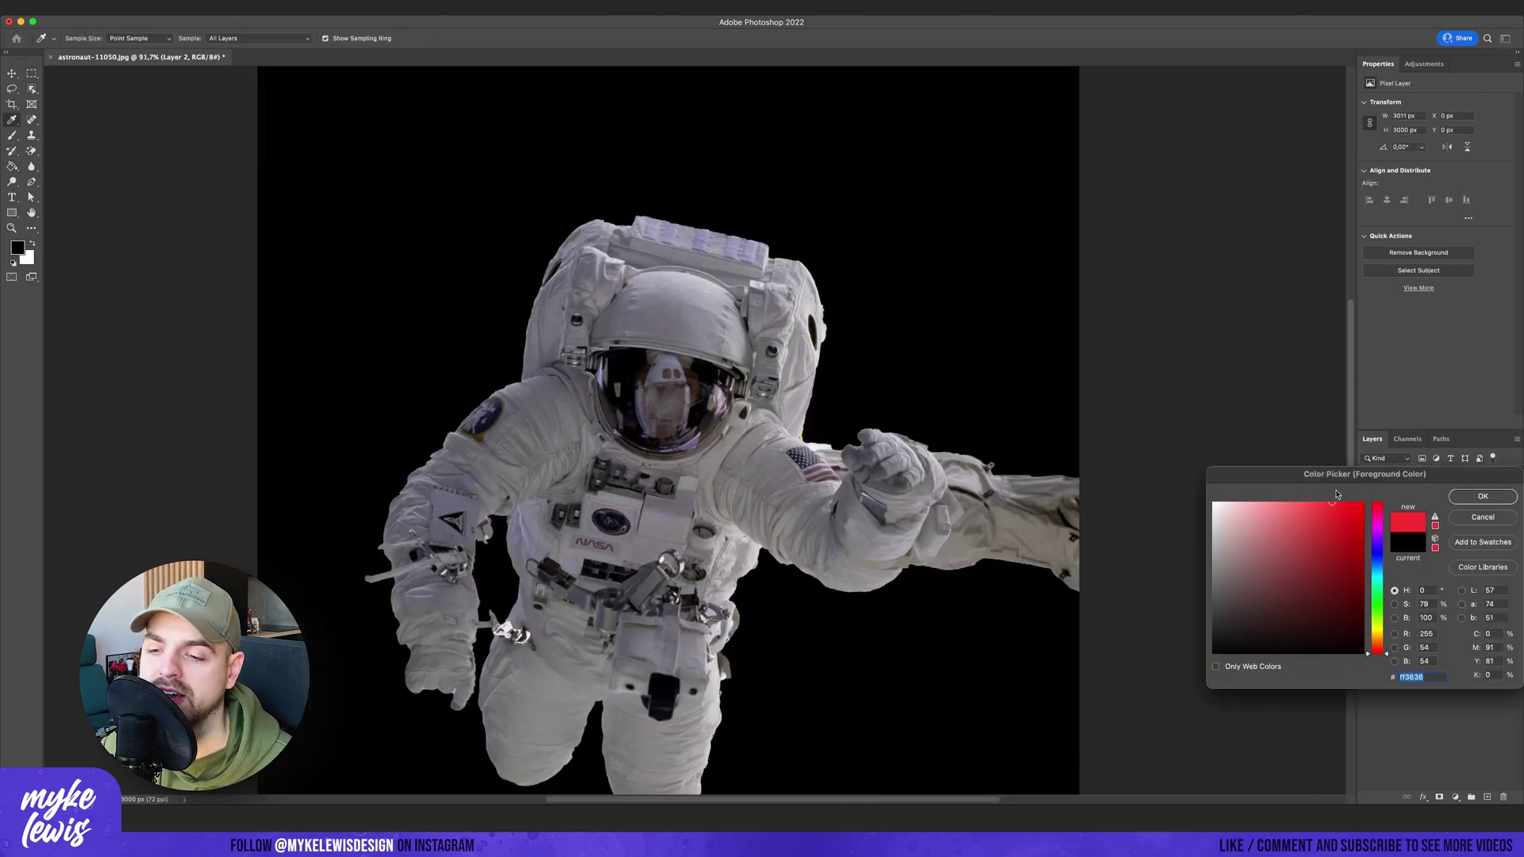
click(1488, 505)
click(980, 279)
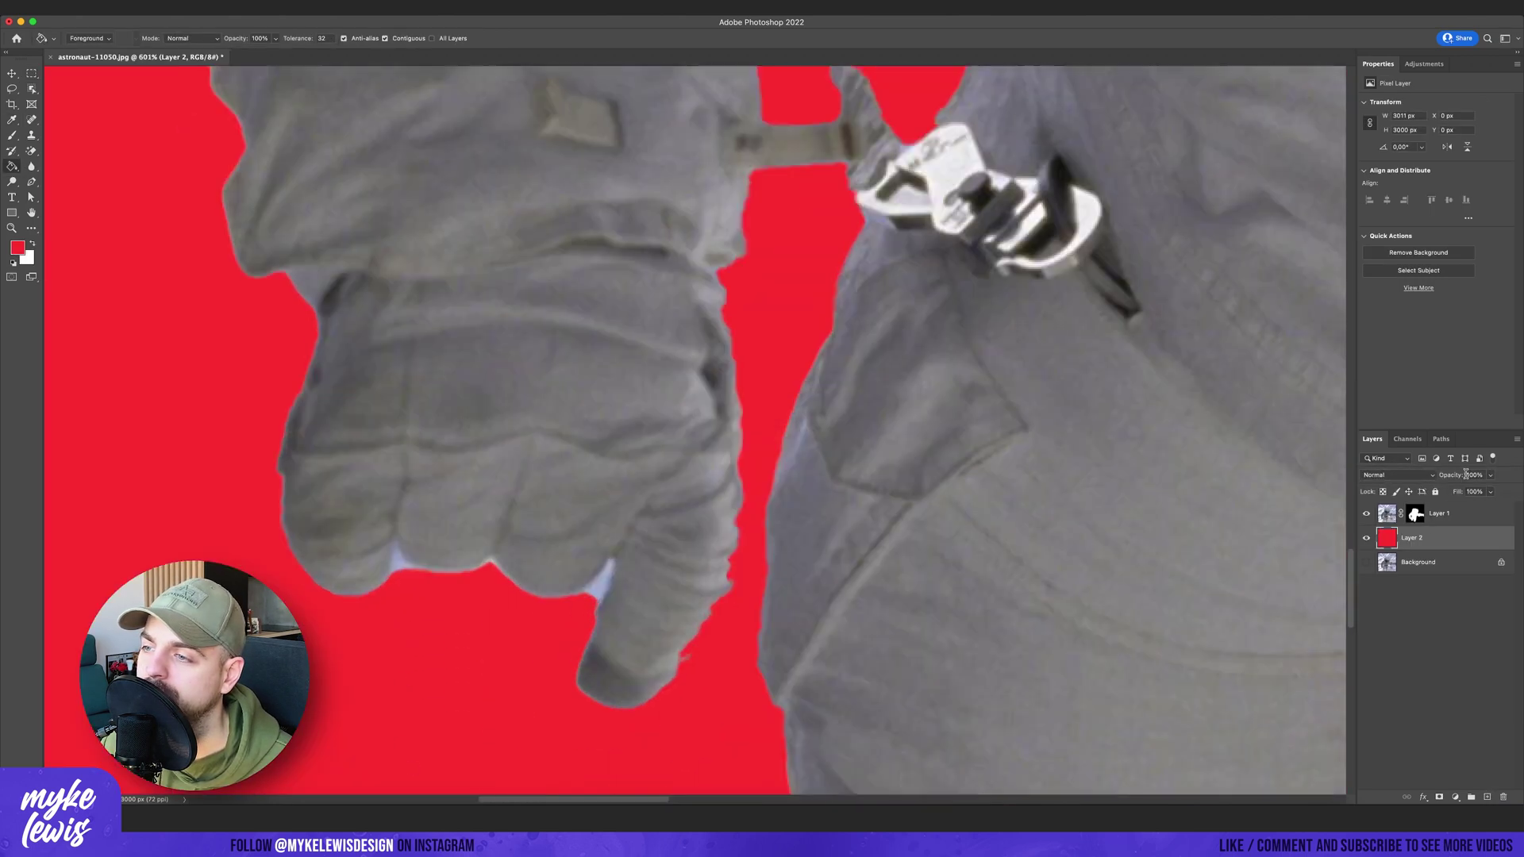
Paint with a small black brush on Layer 1's mask to hide the leftover sky around the lowered glove.
click(1415, 514)
key(b)
right_click(535, 521)
key(Return)
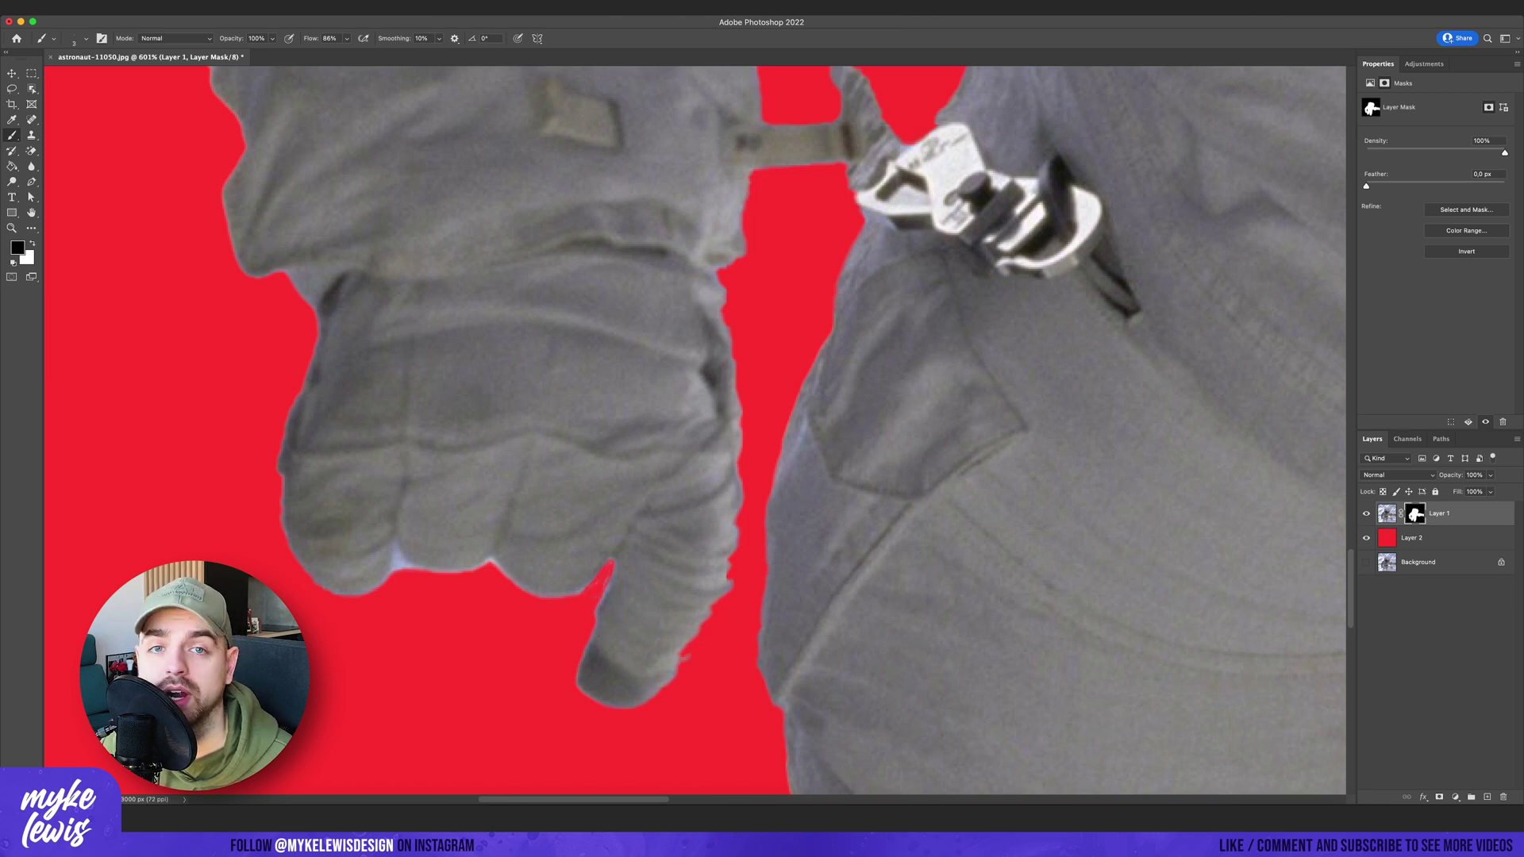
scroll(825, 605, up, 5)
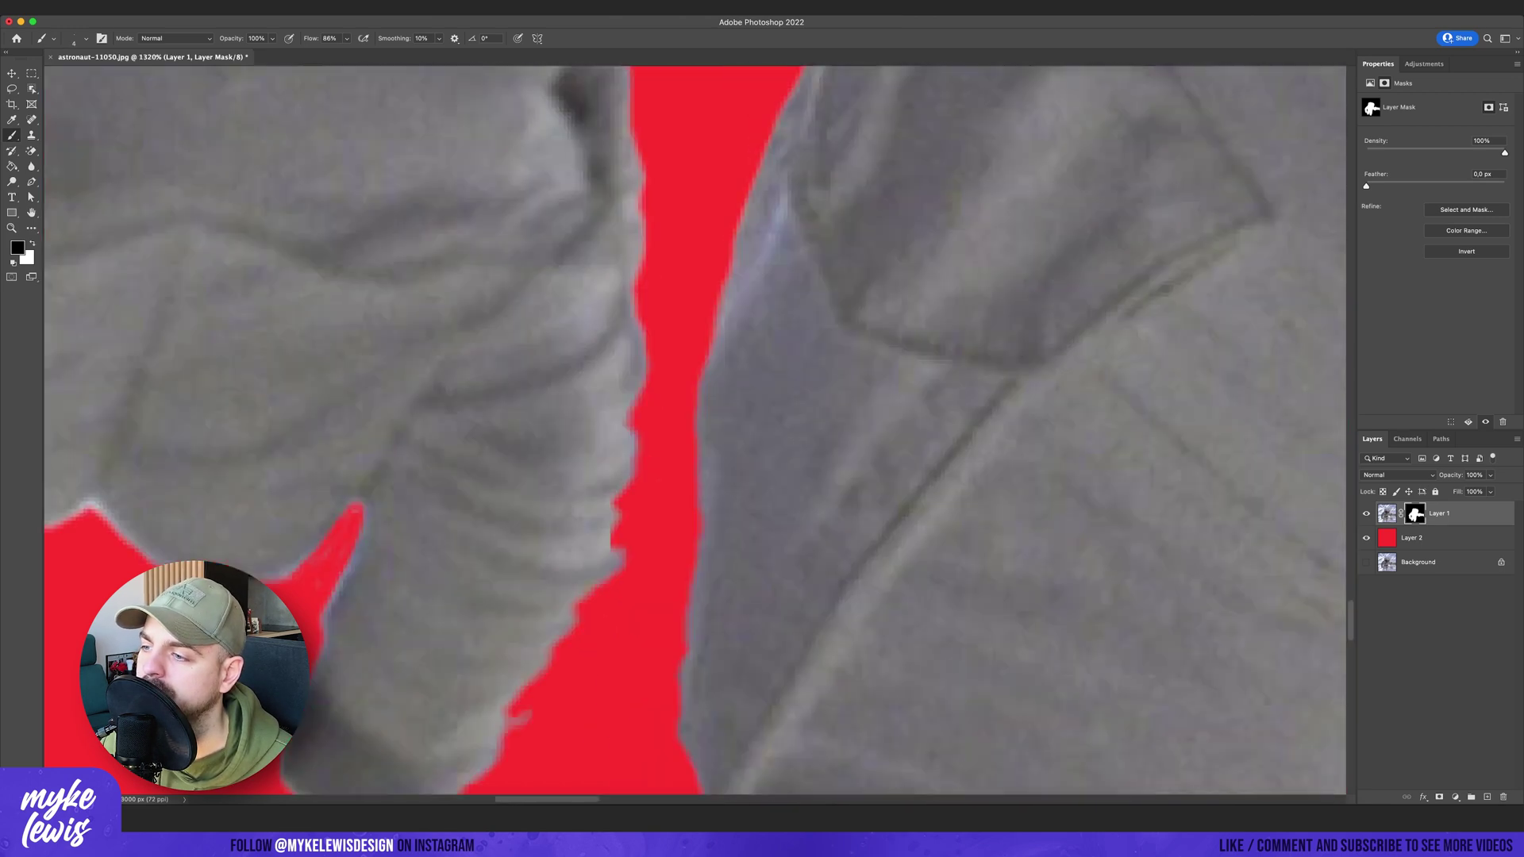
click(612, 567)
scroll(613, 568, down, 10)
scroll(862, 578, up, 3)
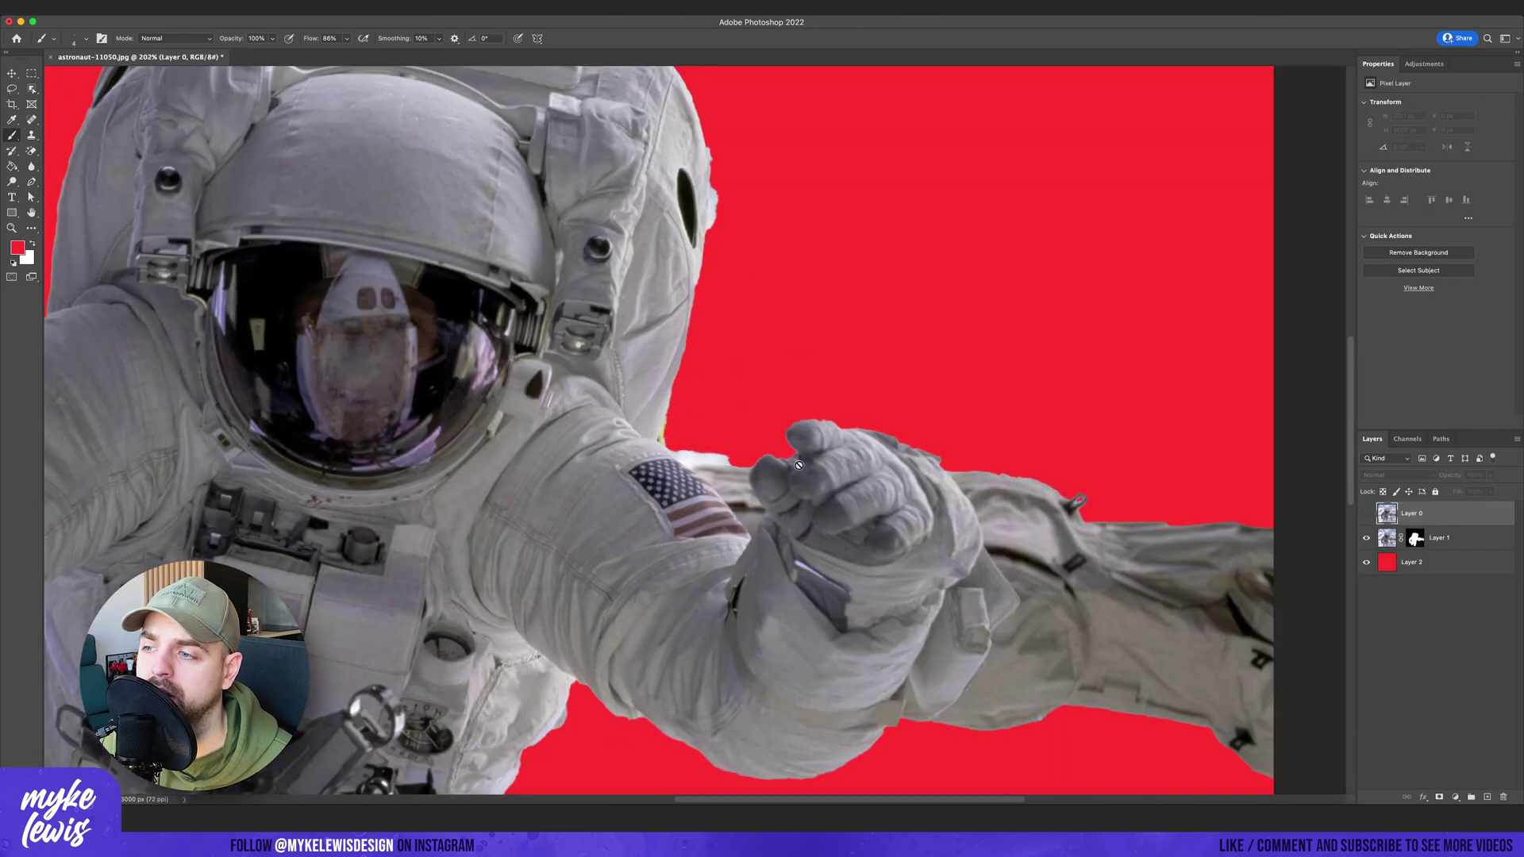
Outline the gap between the flag patch and the raised hand with the Pen tool and make it a selection with 0 px feather.
key(p)
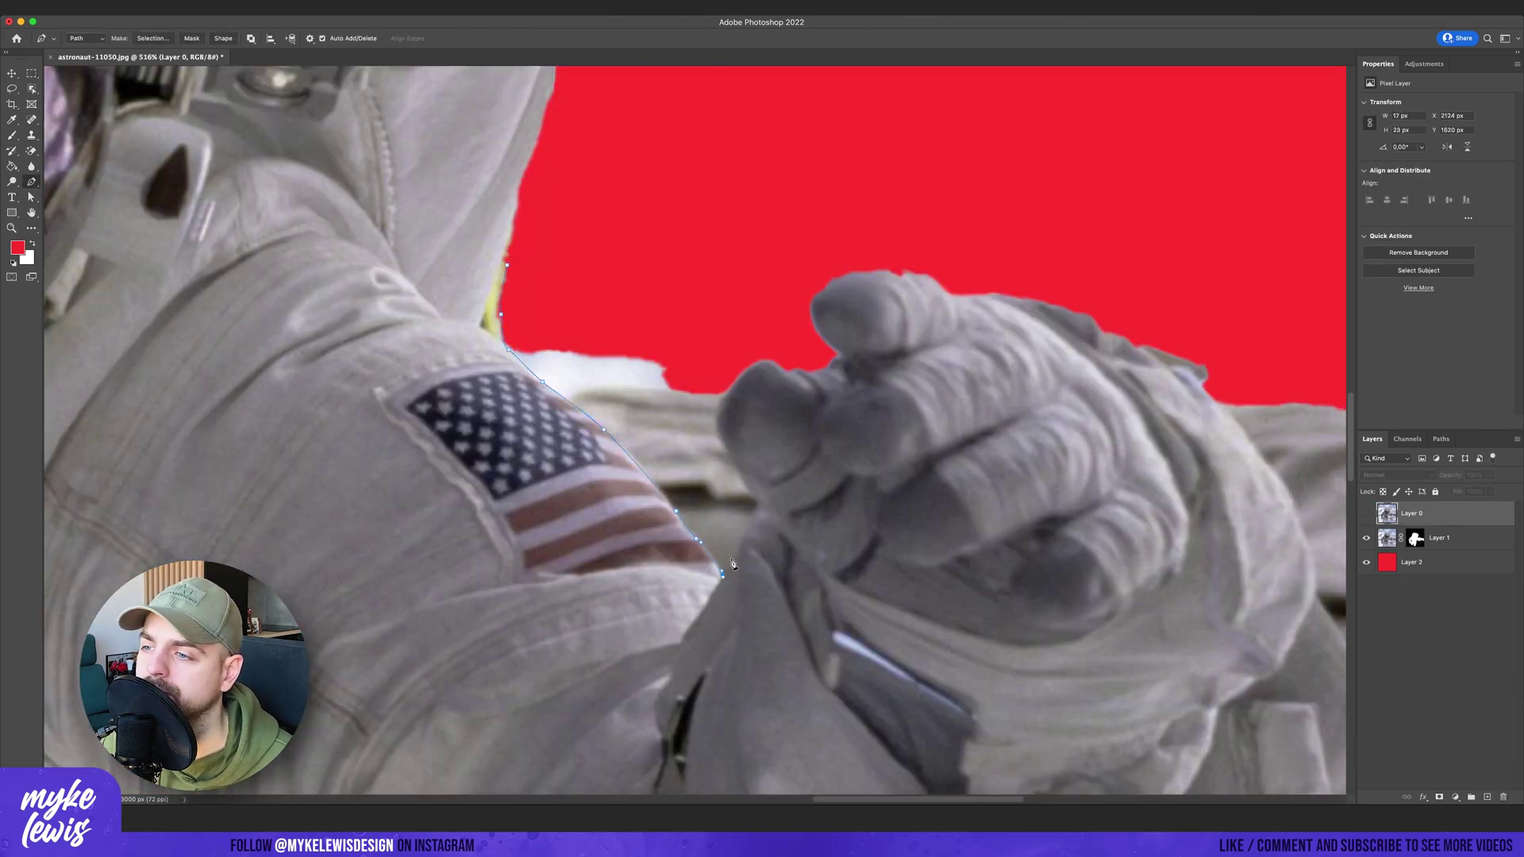
scroll(689, 309, down, 3)
drag(703, 284, 667, 272)
click(576, 280)
click(153, 38)
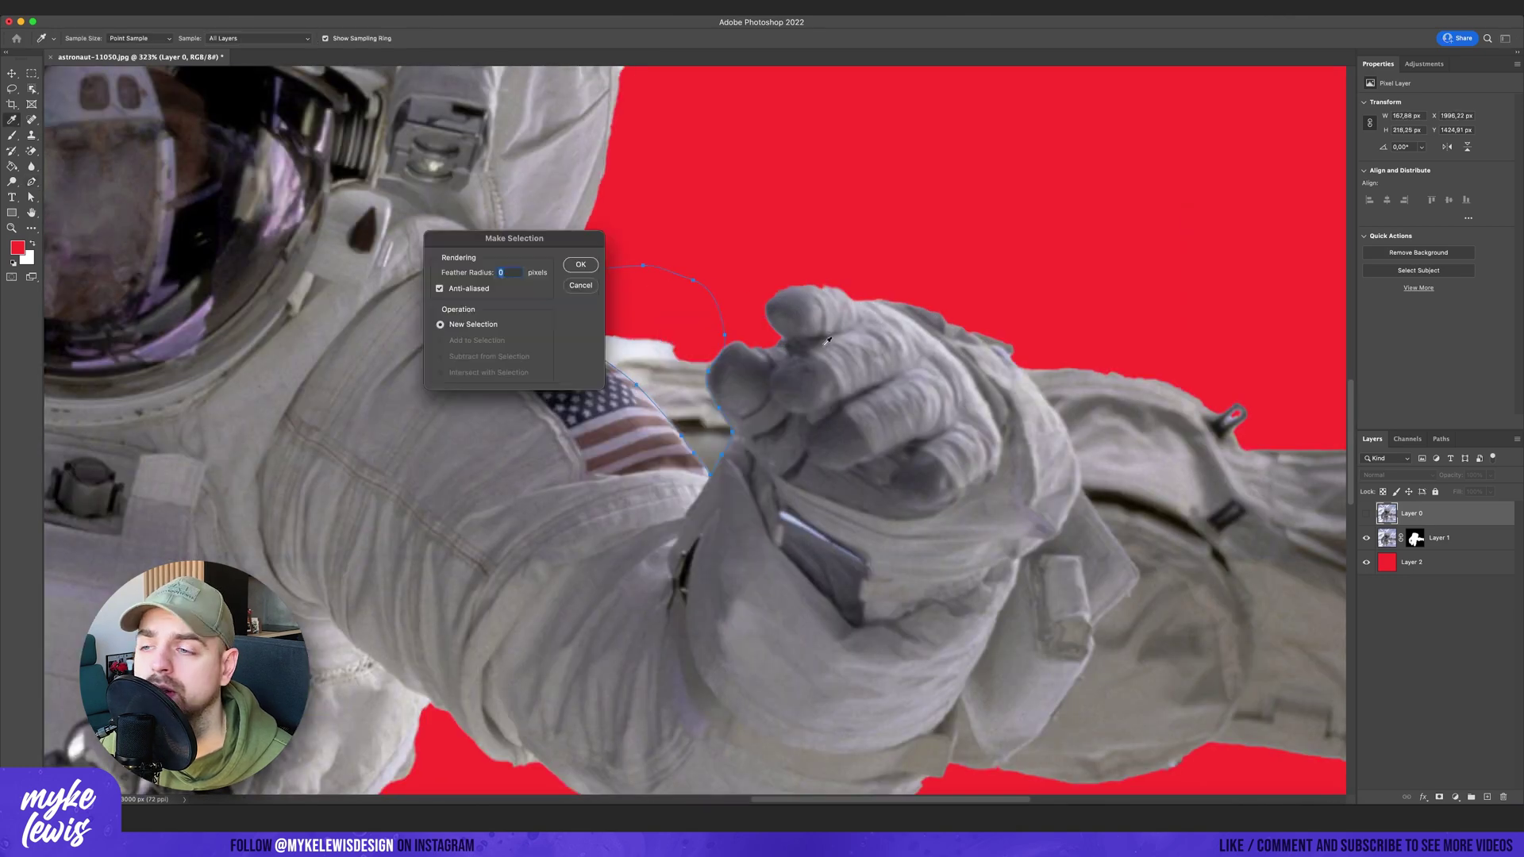
click(580, 264)
Enlarge the brush and paint black on Layer 1's mask inside the selection to remove the background between arm and hand.
click(12, 135)
click(1414, 538)
key(bracketright)
key(bracketright)
key(bracketright)
key(bracketright)
key(bracketright)
key(bracketright)
key(bracketright)
key(bracketright)
key(bracketright)
drag(624, 351, 717, 448)
scroll(717, 447, down, 5)
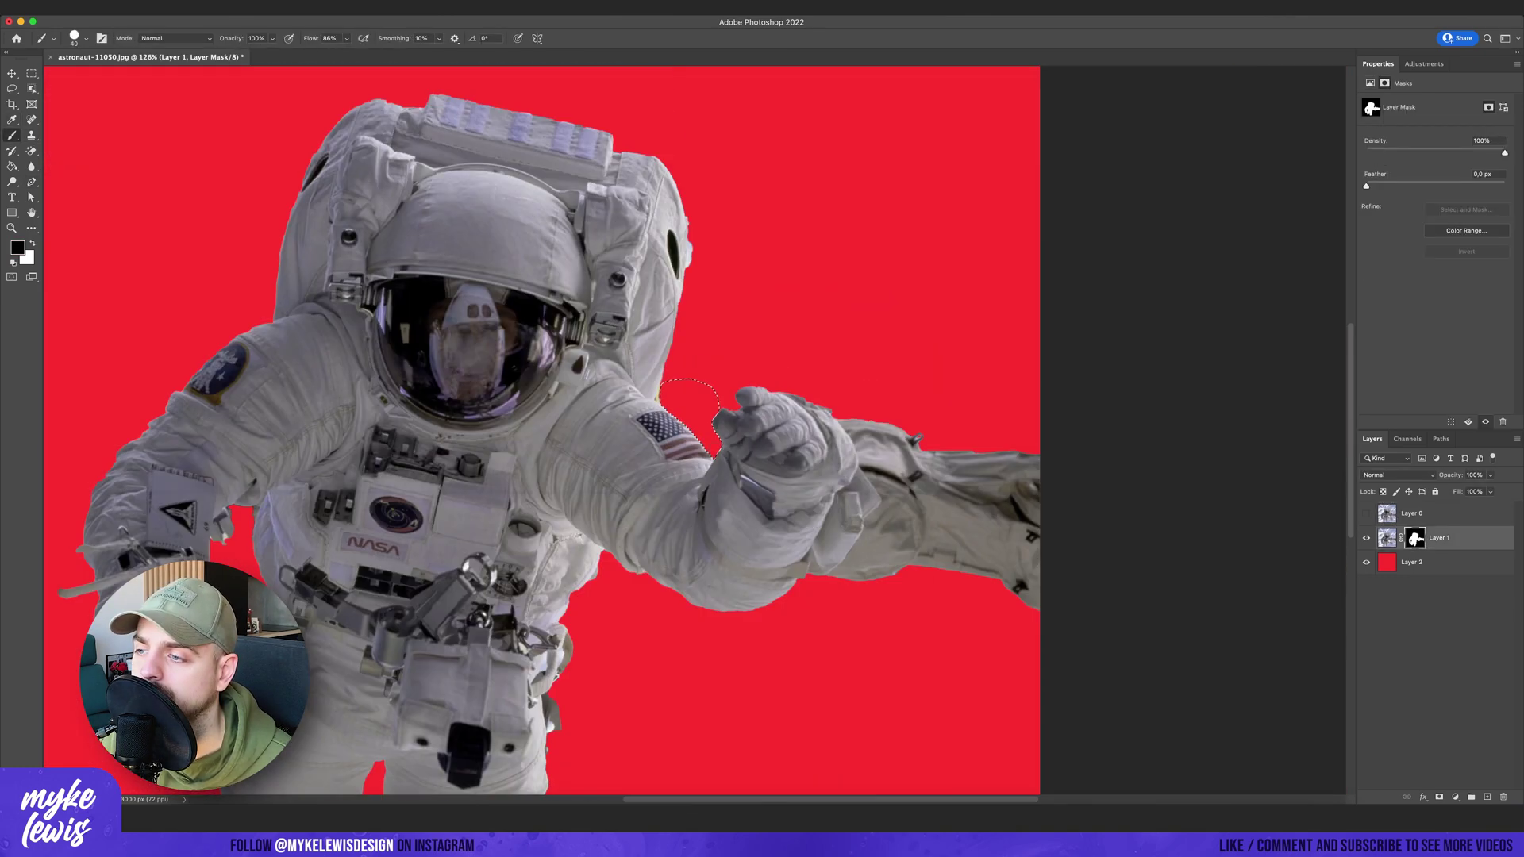
scroll(716, 450, down, 3)
Bring the masked astronaut into the blank white document, scale it down and position it near the canvas centre.
right_click(1438, 538)
click(1397, 254)
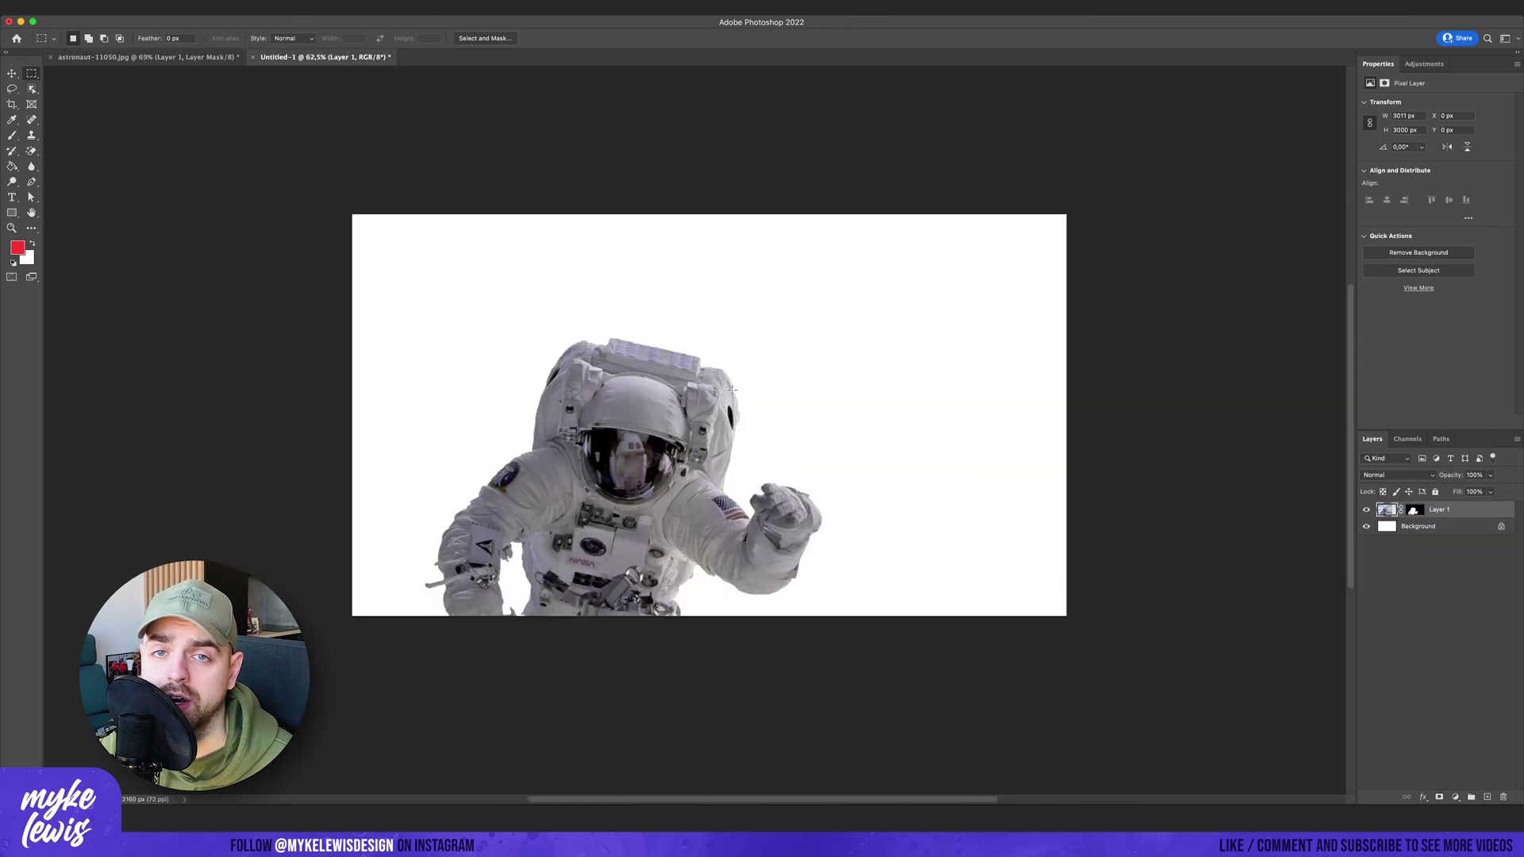
key(v)
drag(766, 370, 854, 242)
key(super+t)
drag(997, 88, 823, 265)
drag(656, 417, 732, 357)
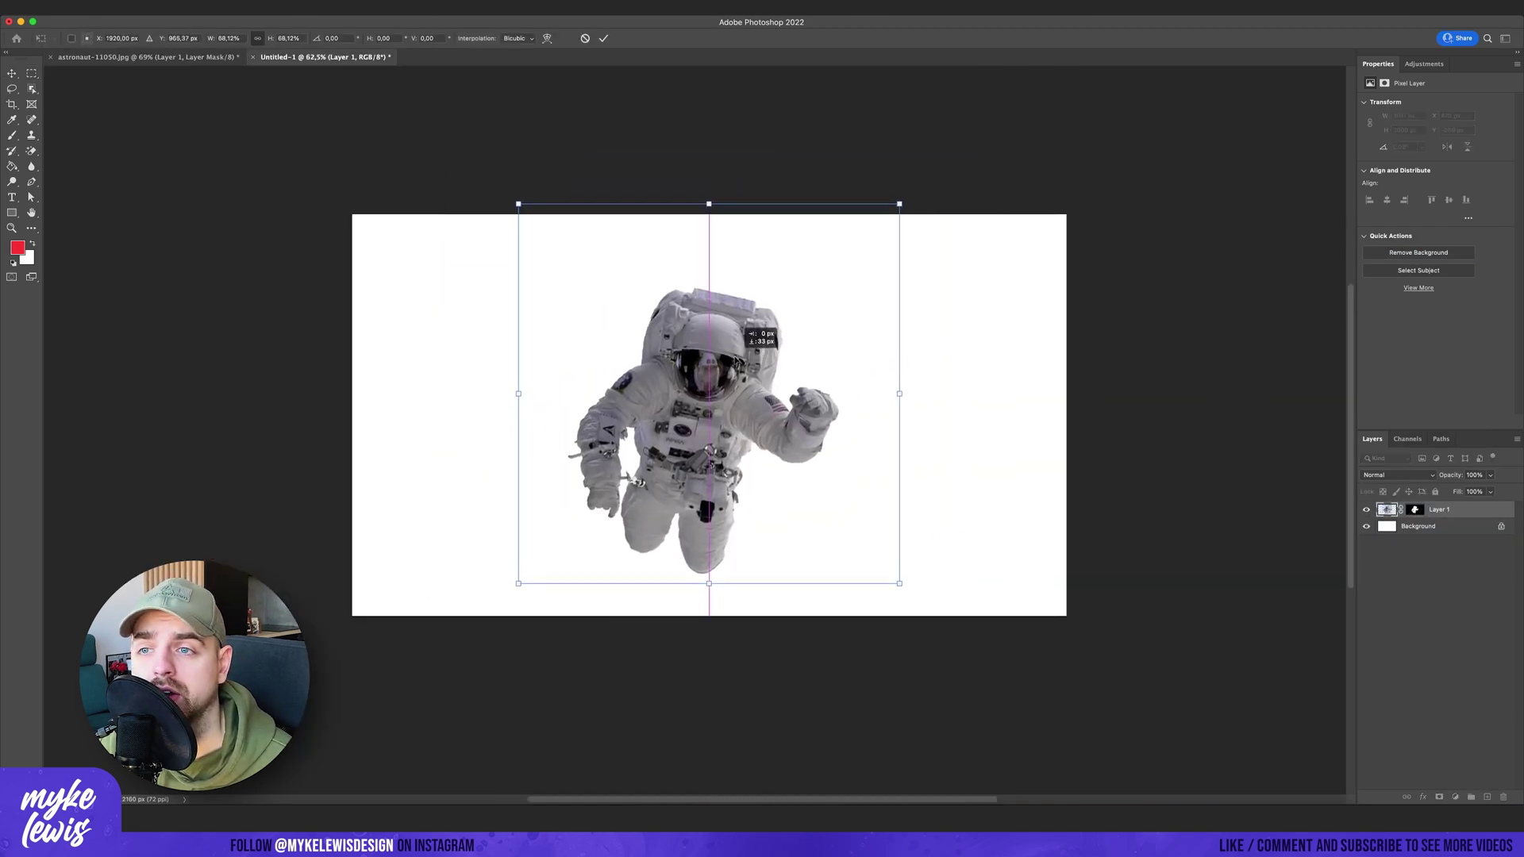
drag(901, 204, 858, 246)
key(Return)
key(super+1)
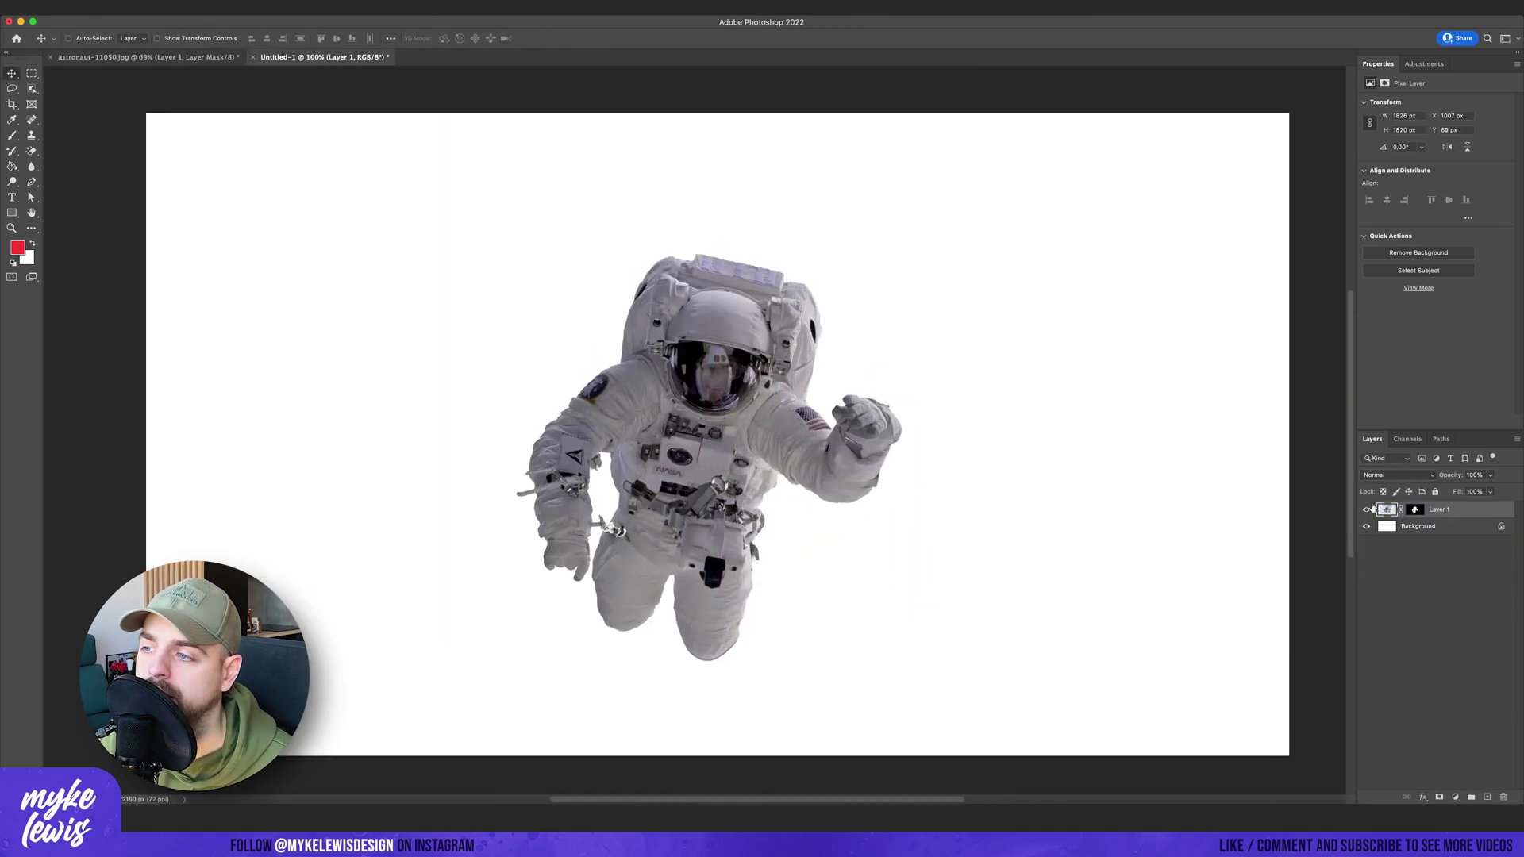
Unlock the white background layer and fill it with black.
click(1513, 531)
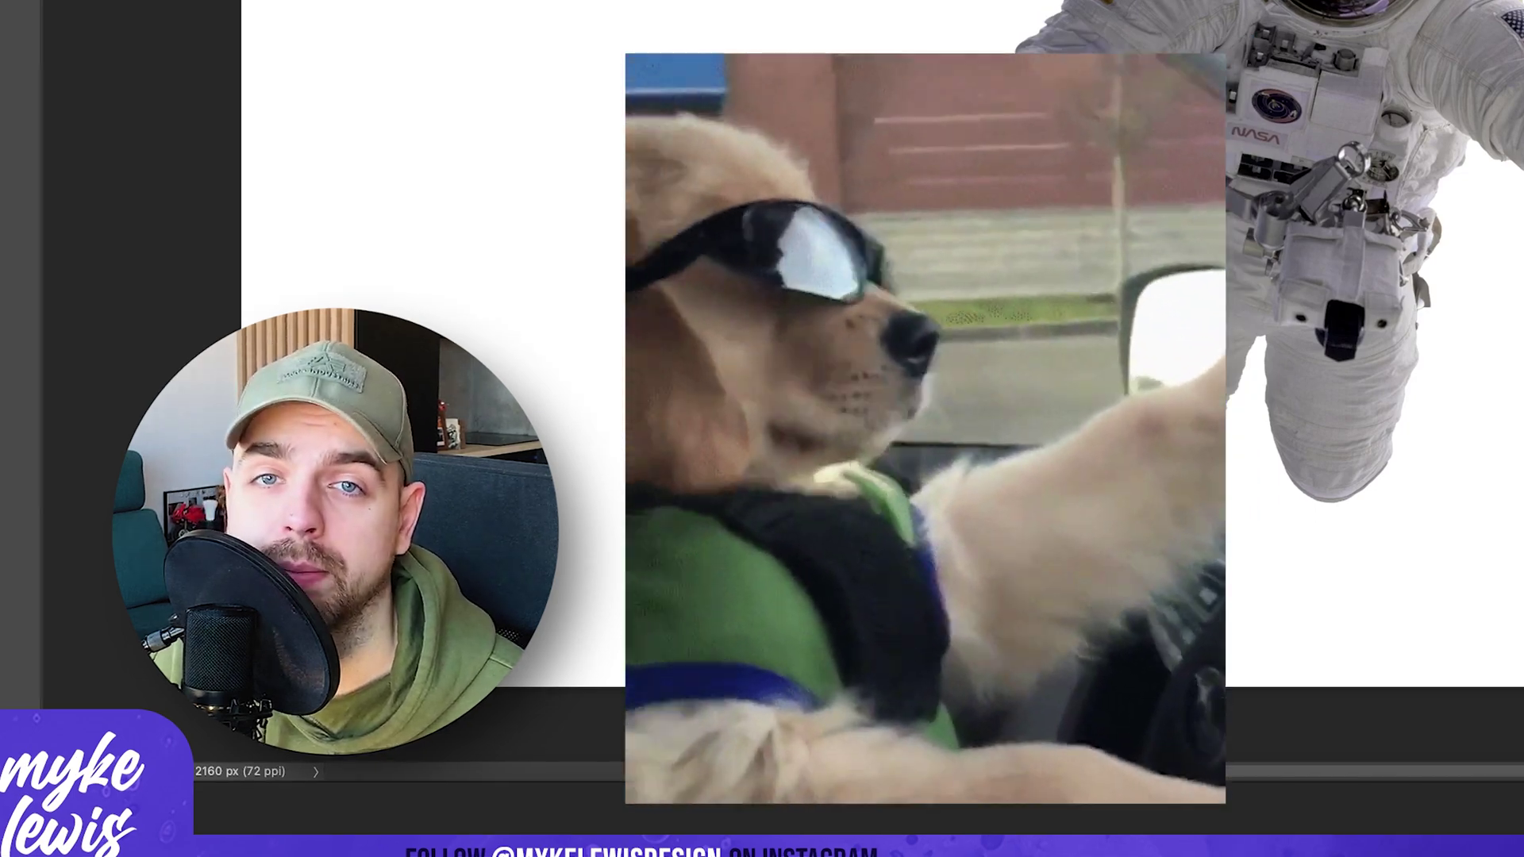
key(g)
key(d)
click(1003, 528)
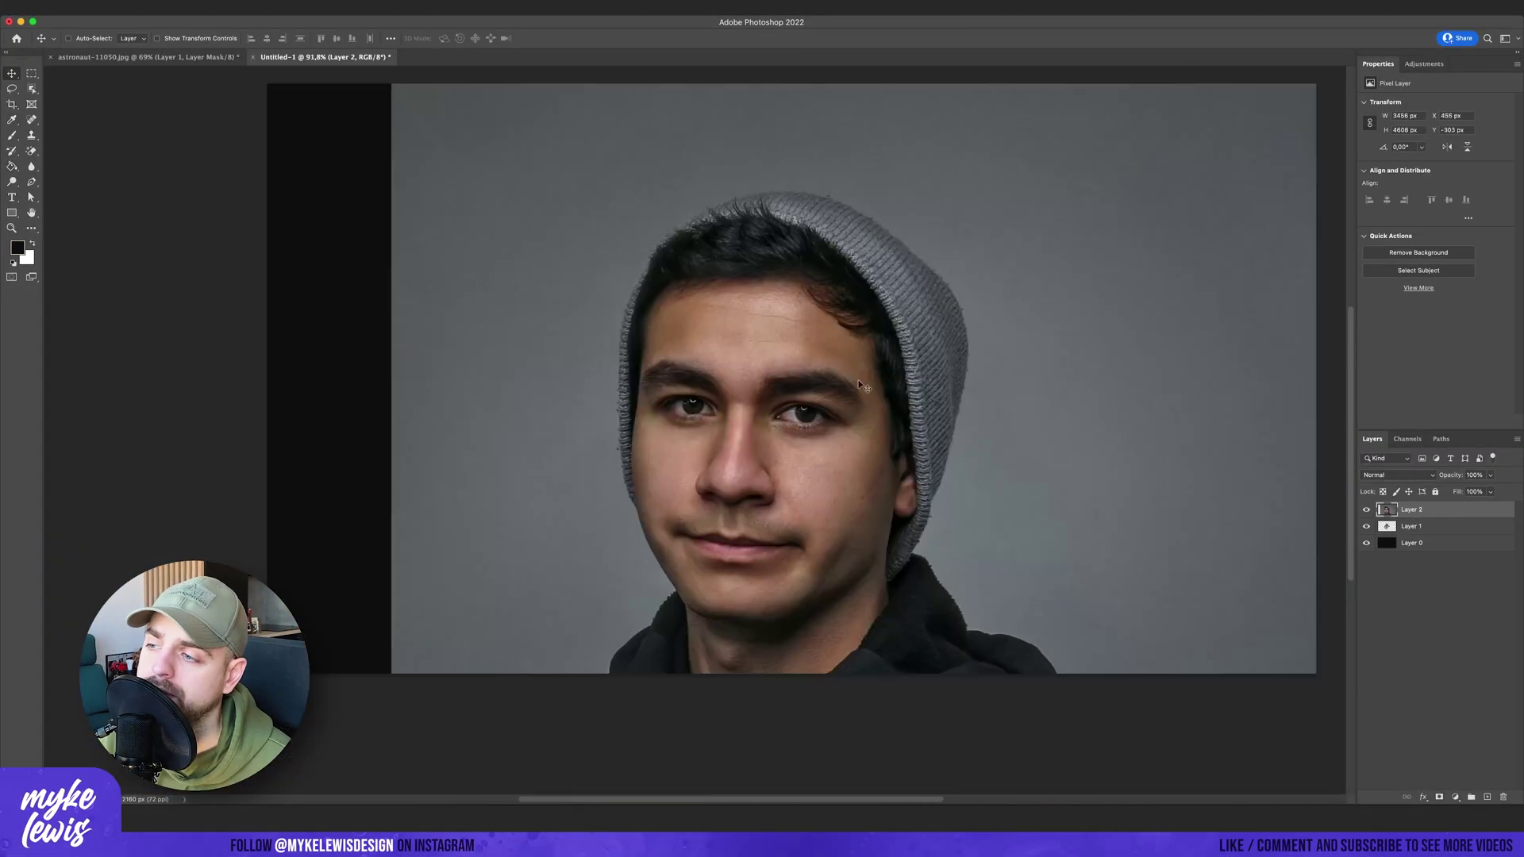
Trim the portrait photo with a rough lasso outline around the head and mask its grey background using a subject selection.
drag(1063, 428, 746, 211)
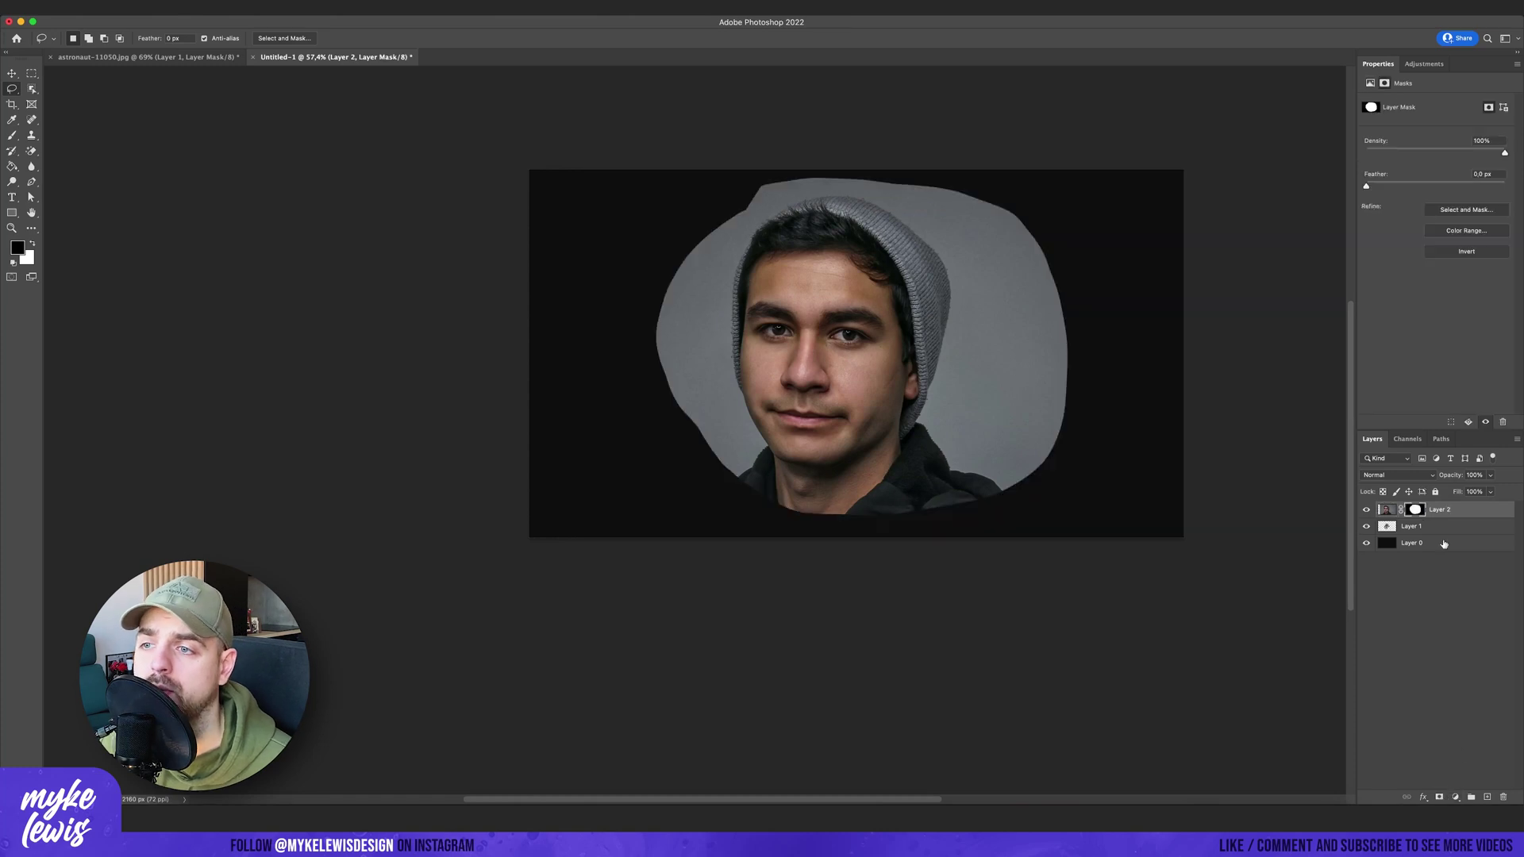
key(super+plus)
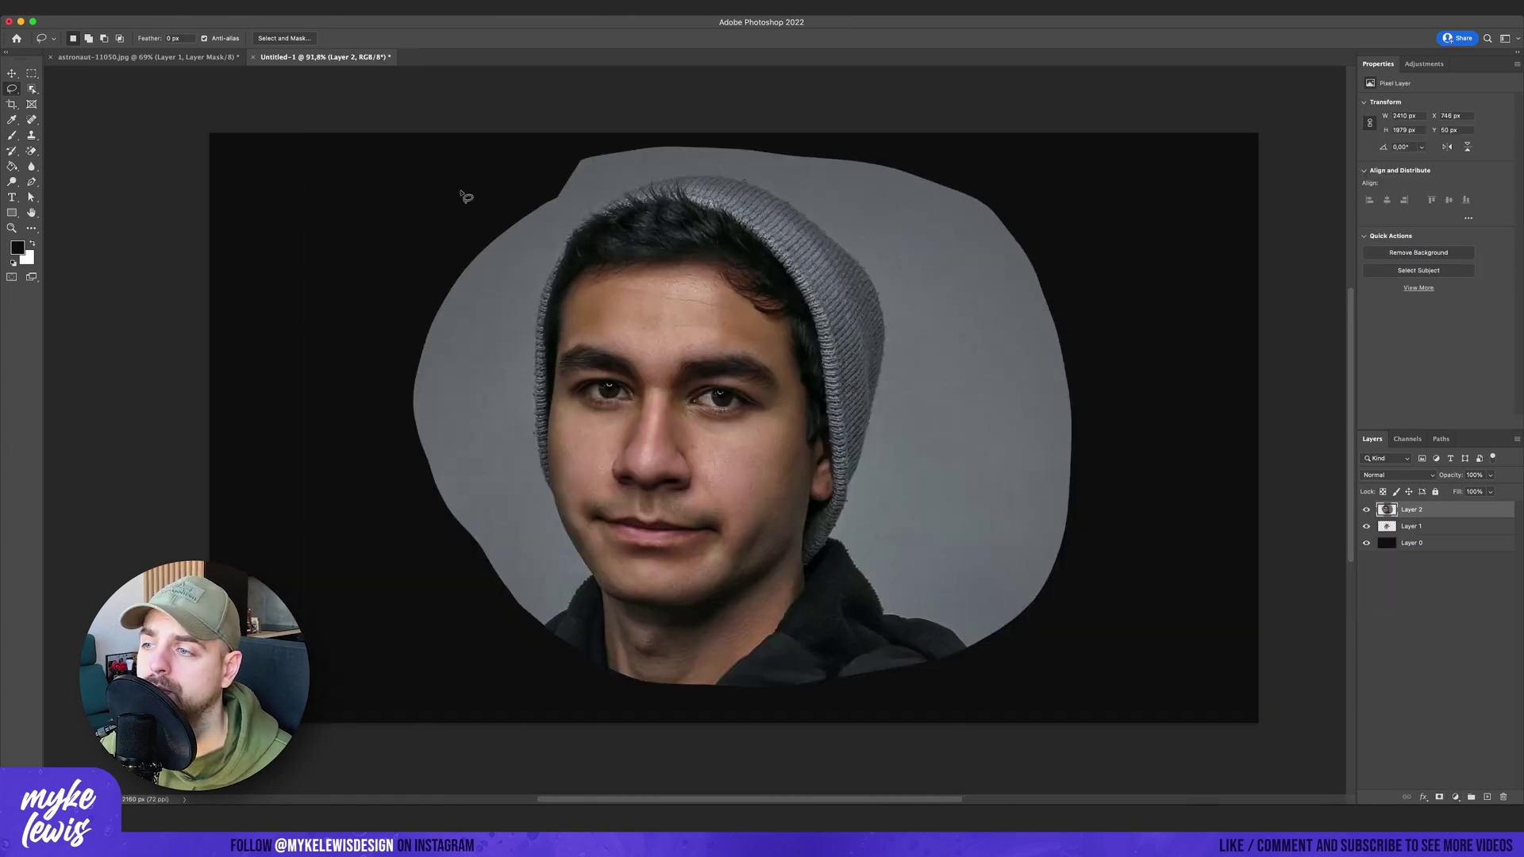
click(302, 154)
click(1439, 797)
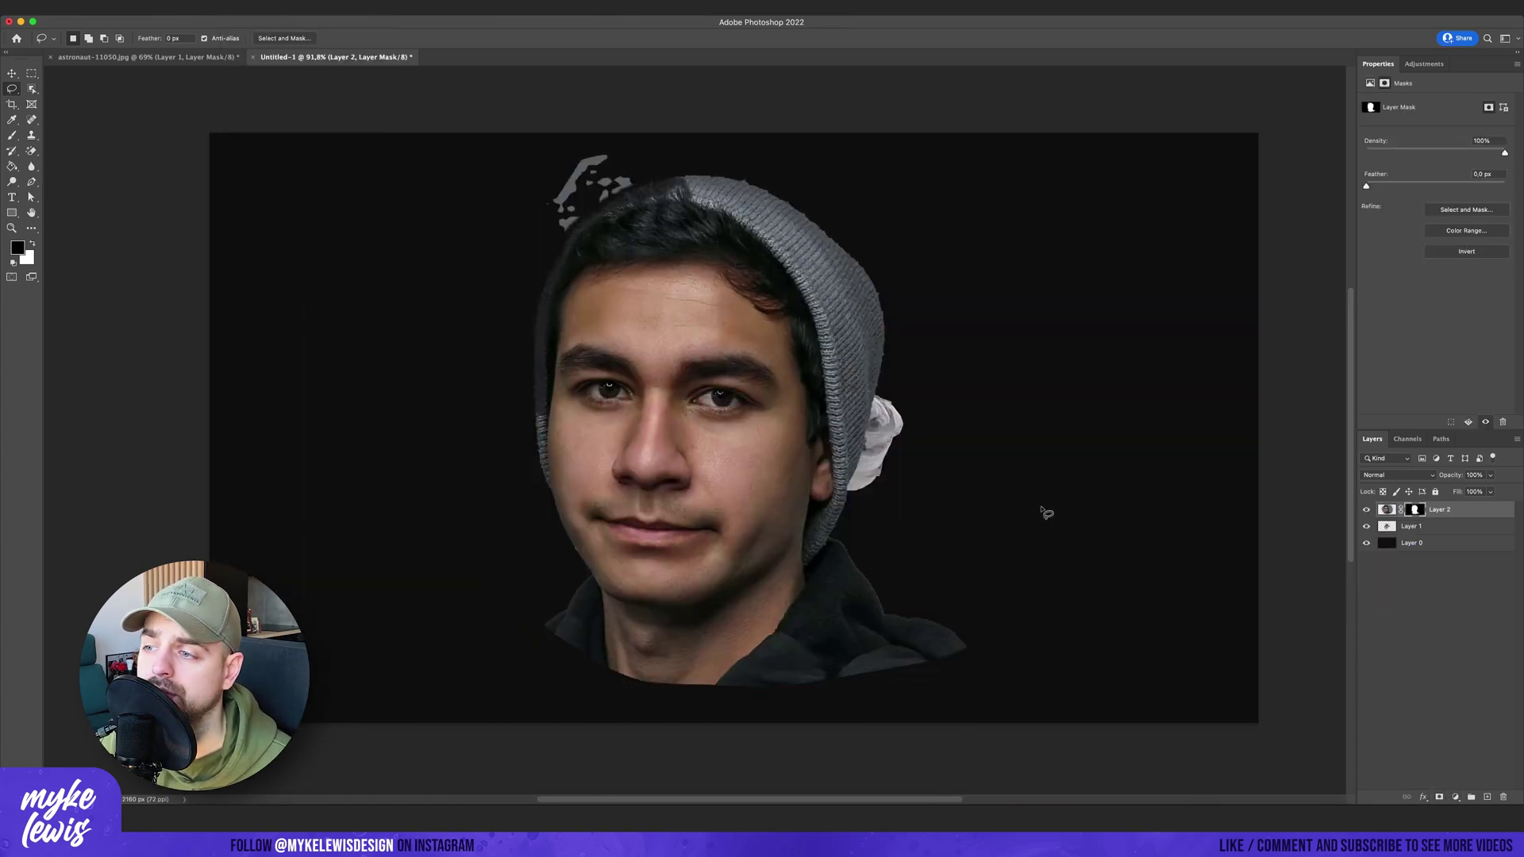
Apply the portrait layer's mask and delete the leftover background specks above the hair with a lasso selection.
right_click(1415, 509)
click(1391, 545)
drag(486, 281, 615, 214)
key(BackSpace)
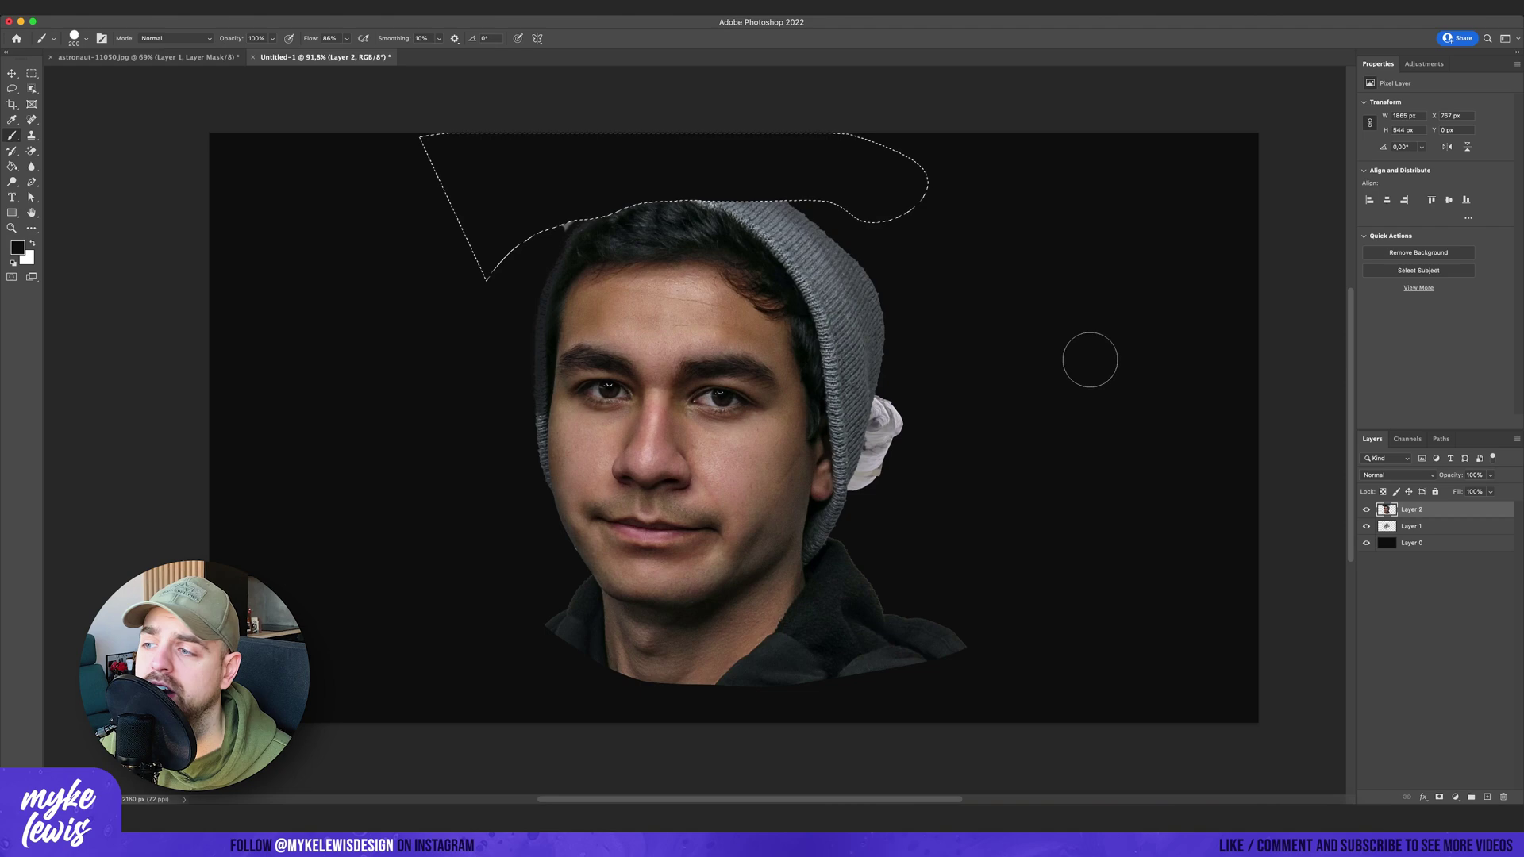
key(super+d)
Convert the pen path along the hair and beanie into a selection for cutting the beanie away from the face.
right_click(585, 354)
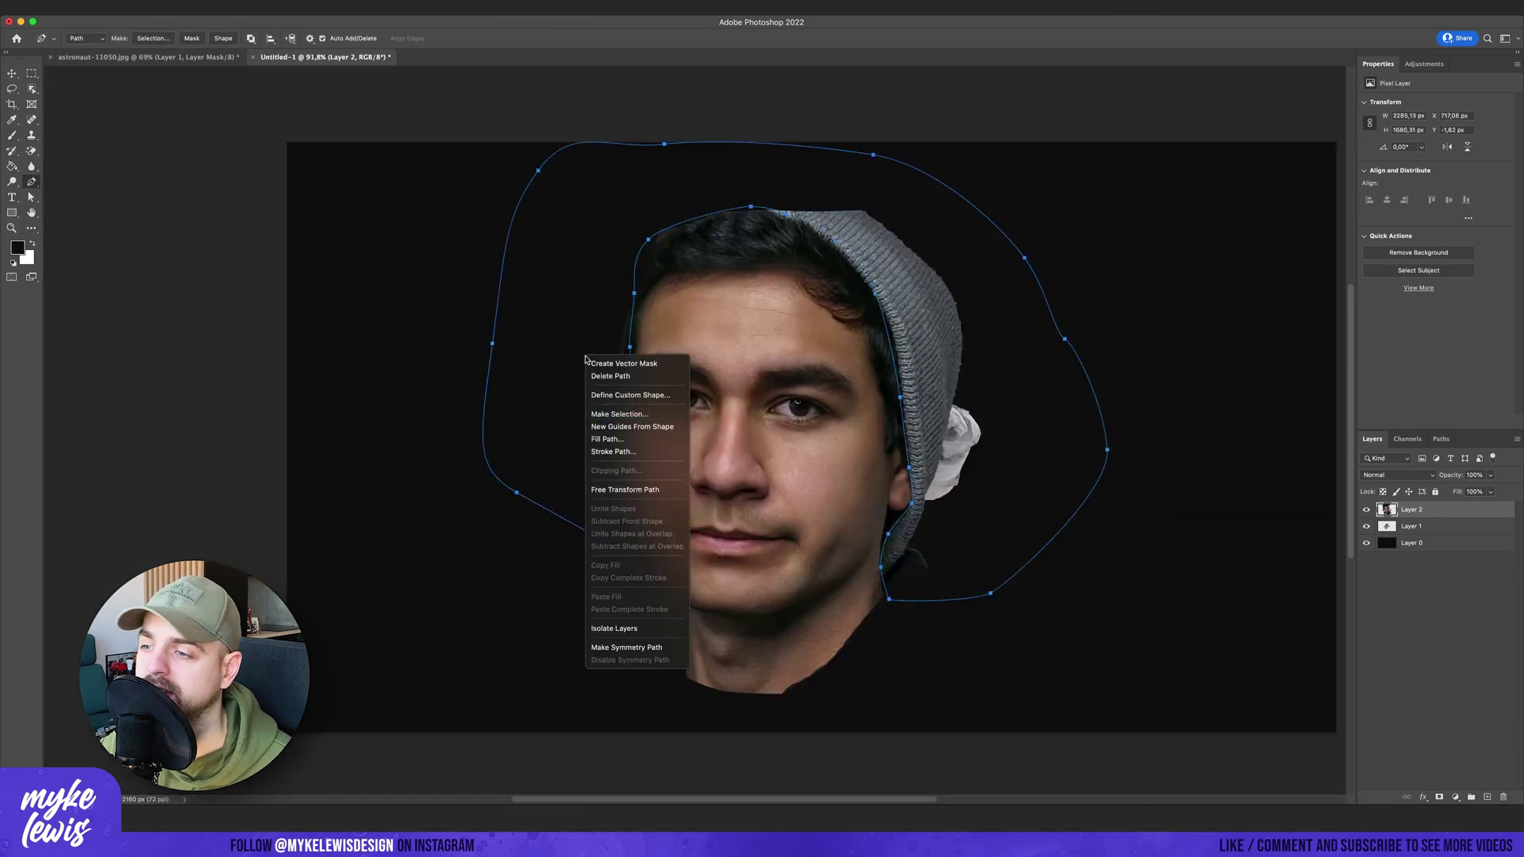
click(619, 415)
key(Return)
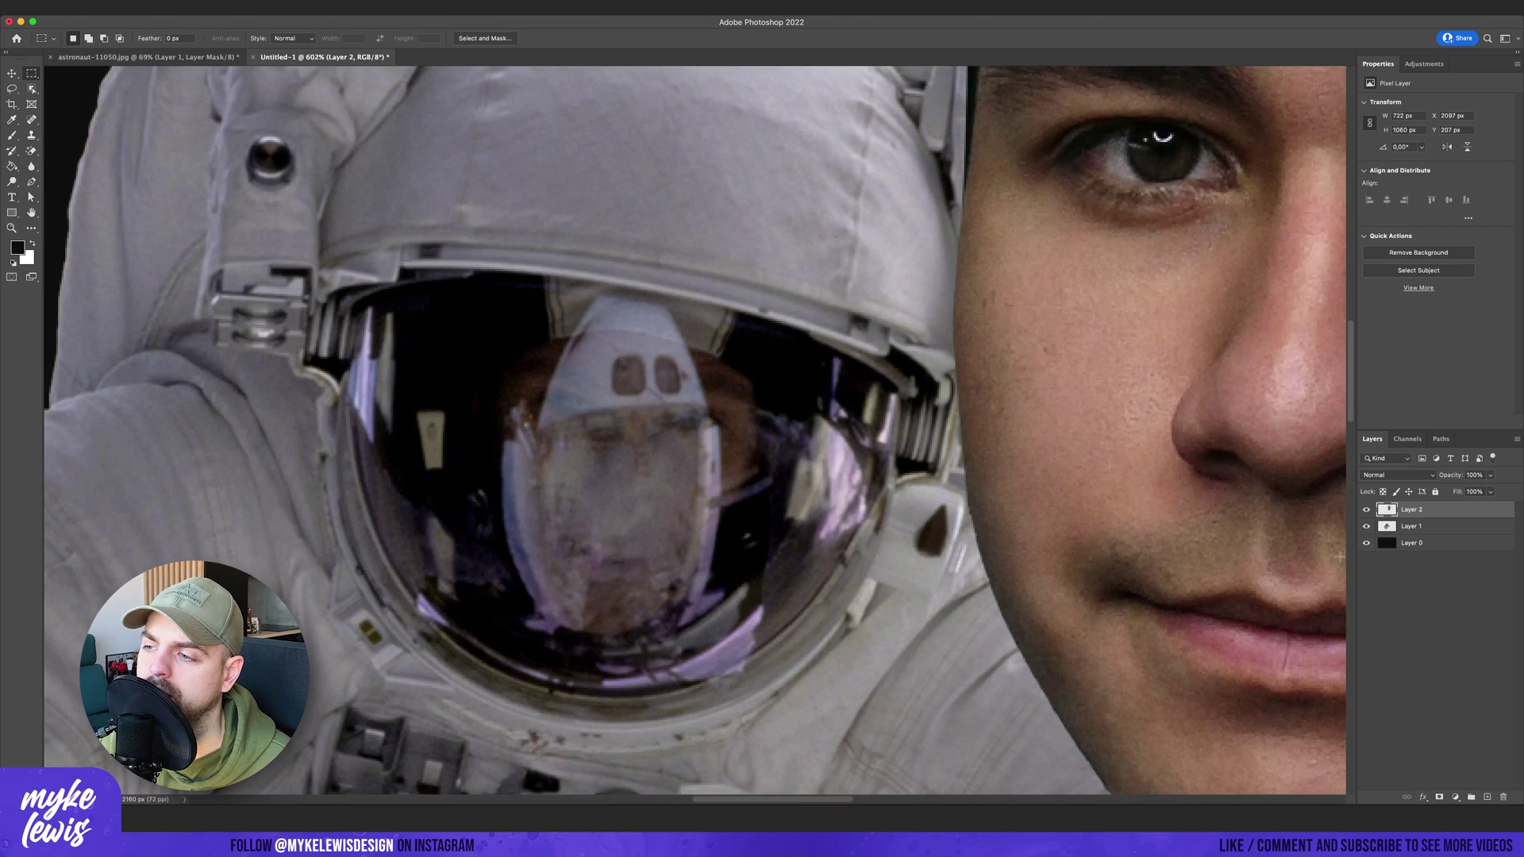
Create a group masked to a pen outline of the helmet visor and place a copy of the face layer inside it.
key(super+g)
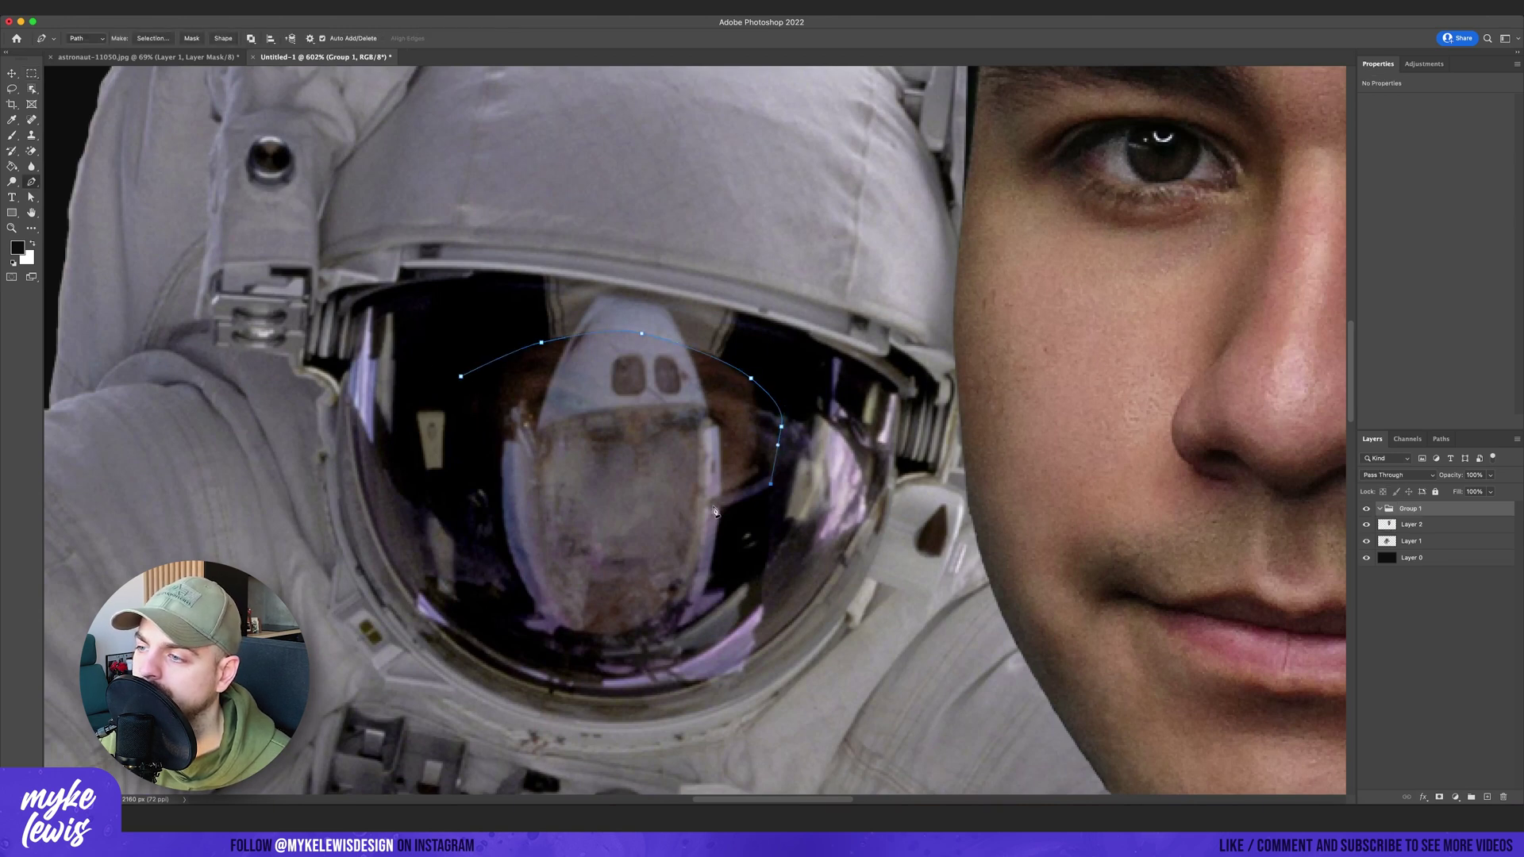
click(152, 38)
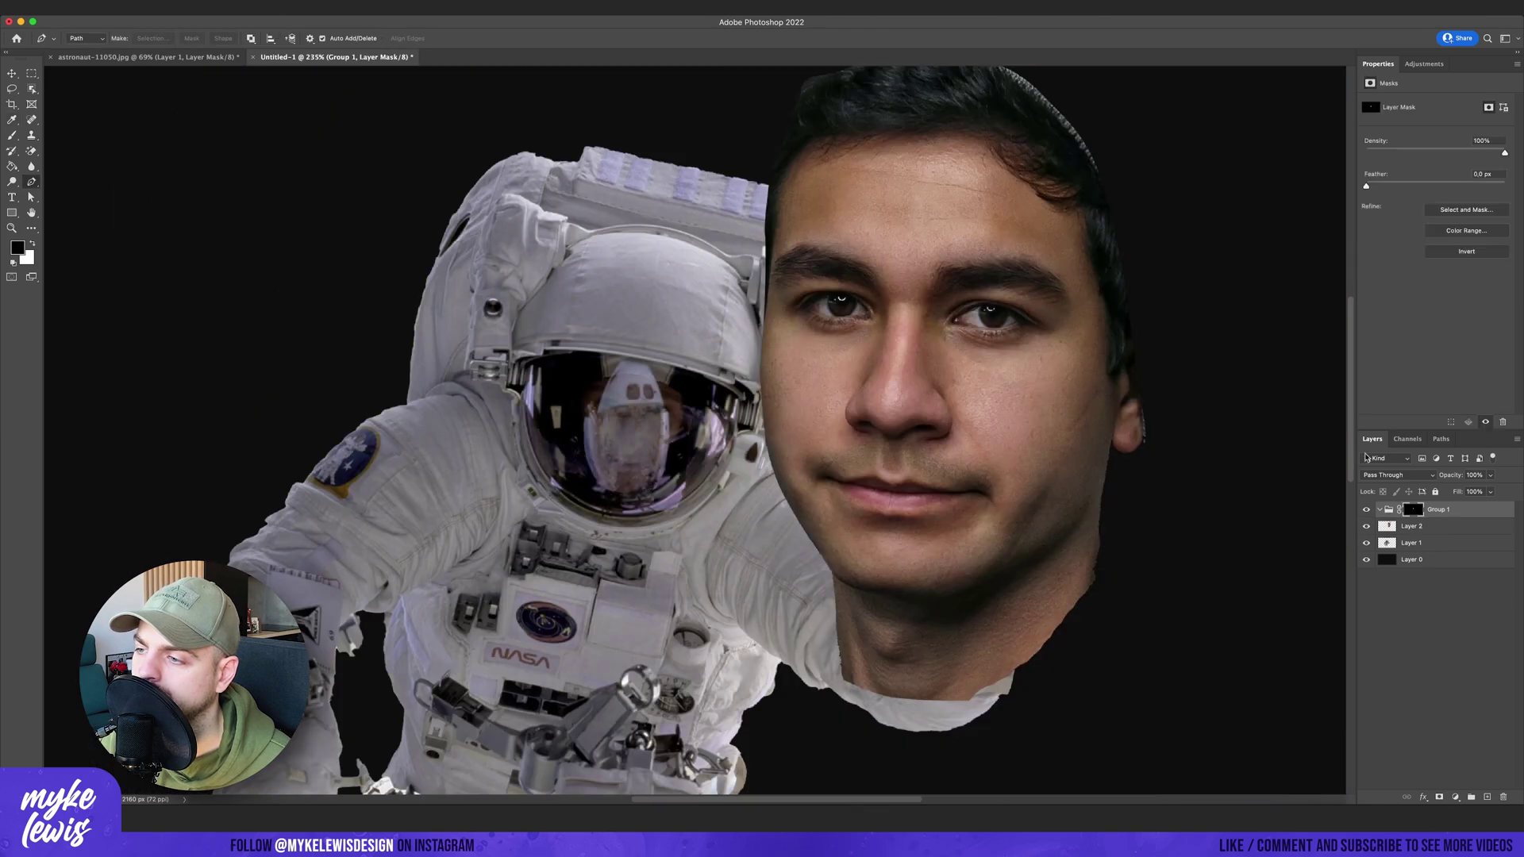
drag(1424, 526, 1445, 510)
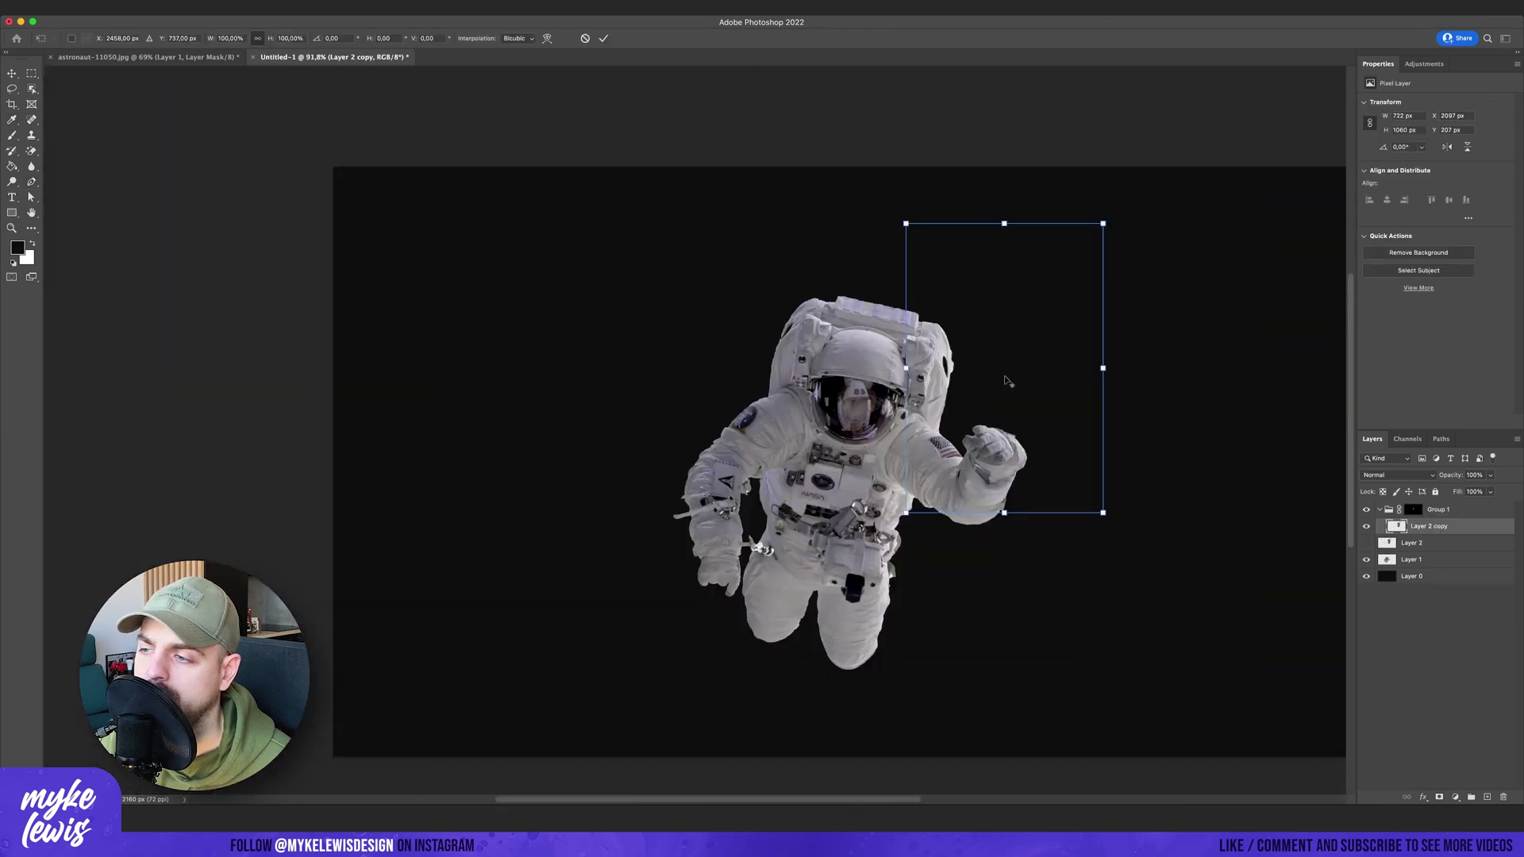
Scale the face copy down and position it inside the astronaut's visor.
key(super+plus)
drag(798, 361, 801, 308)
mouse_move(798, 357)
mouse_down()
mouse_move(686, 398)
mouse_move(792, 355)
mouse_up()
drag(845, 339, 838, 345)
drag(792, 403, 793, 407)
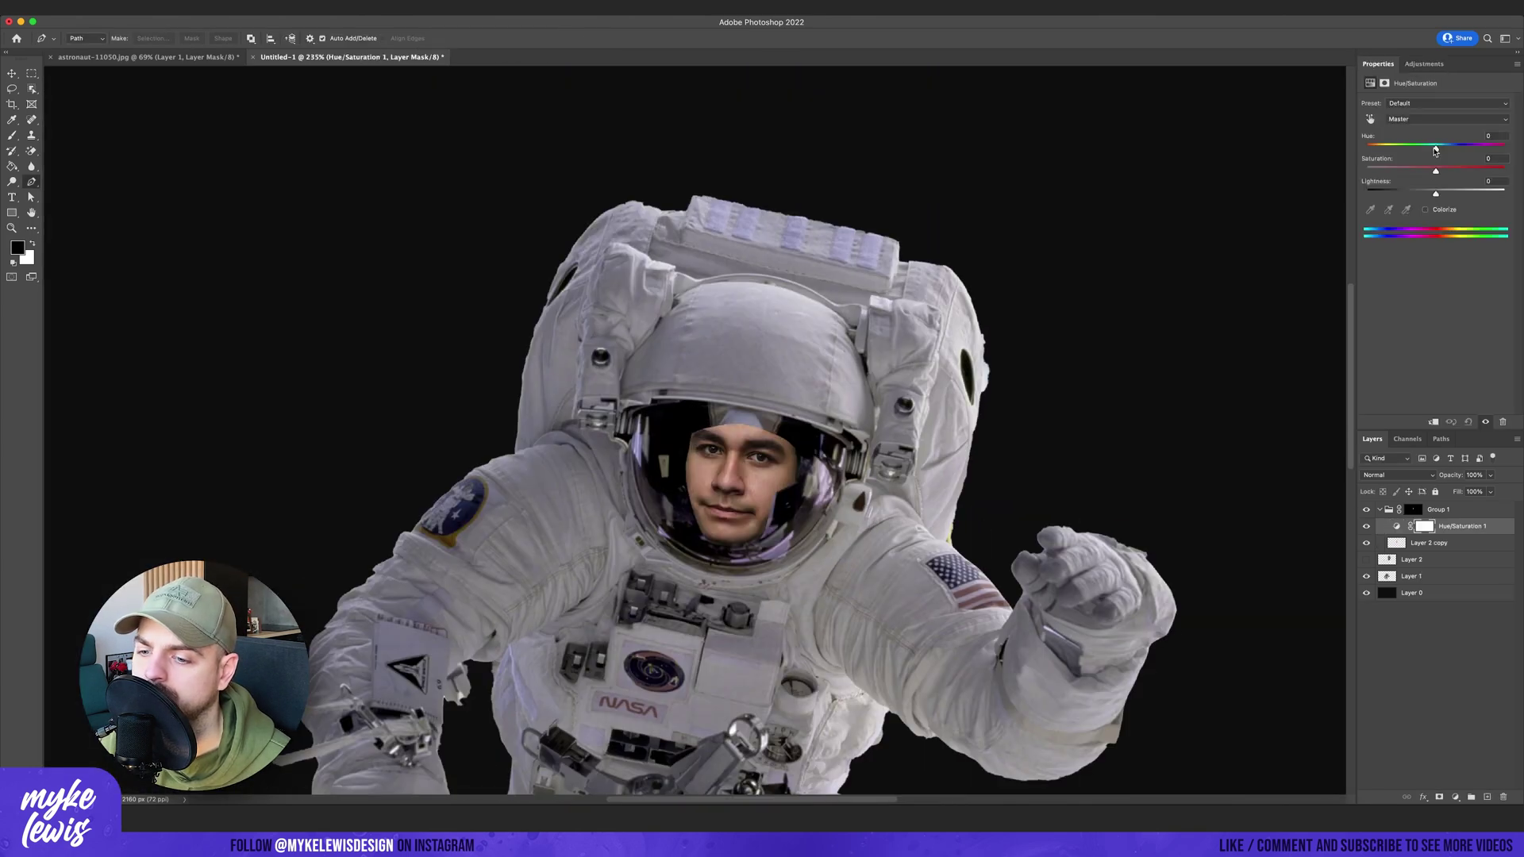
Darken the face with Hue/Saturation at saturation -12 and lightness about -35, and tune it with a Brightness/Contrast adjustment.
drag(1435, 194, 1391, 195)
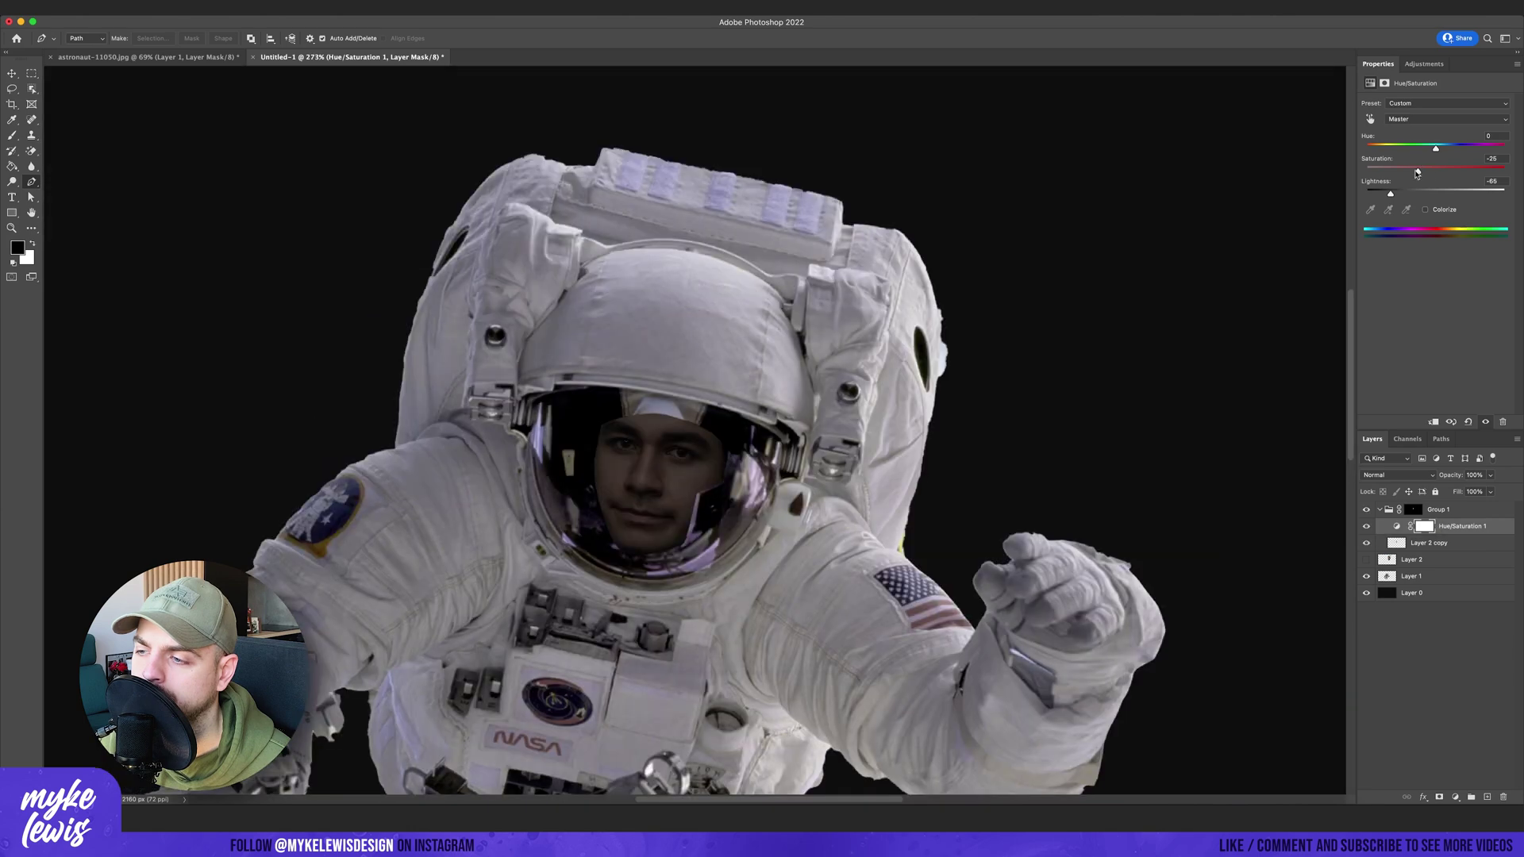
drag(1435, 159, 1474, 160)
click(1446, 544)
drag(1391, 194, 1411, 194)
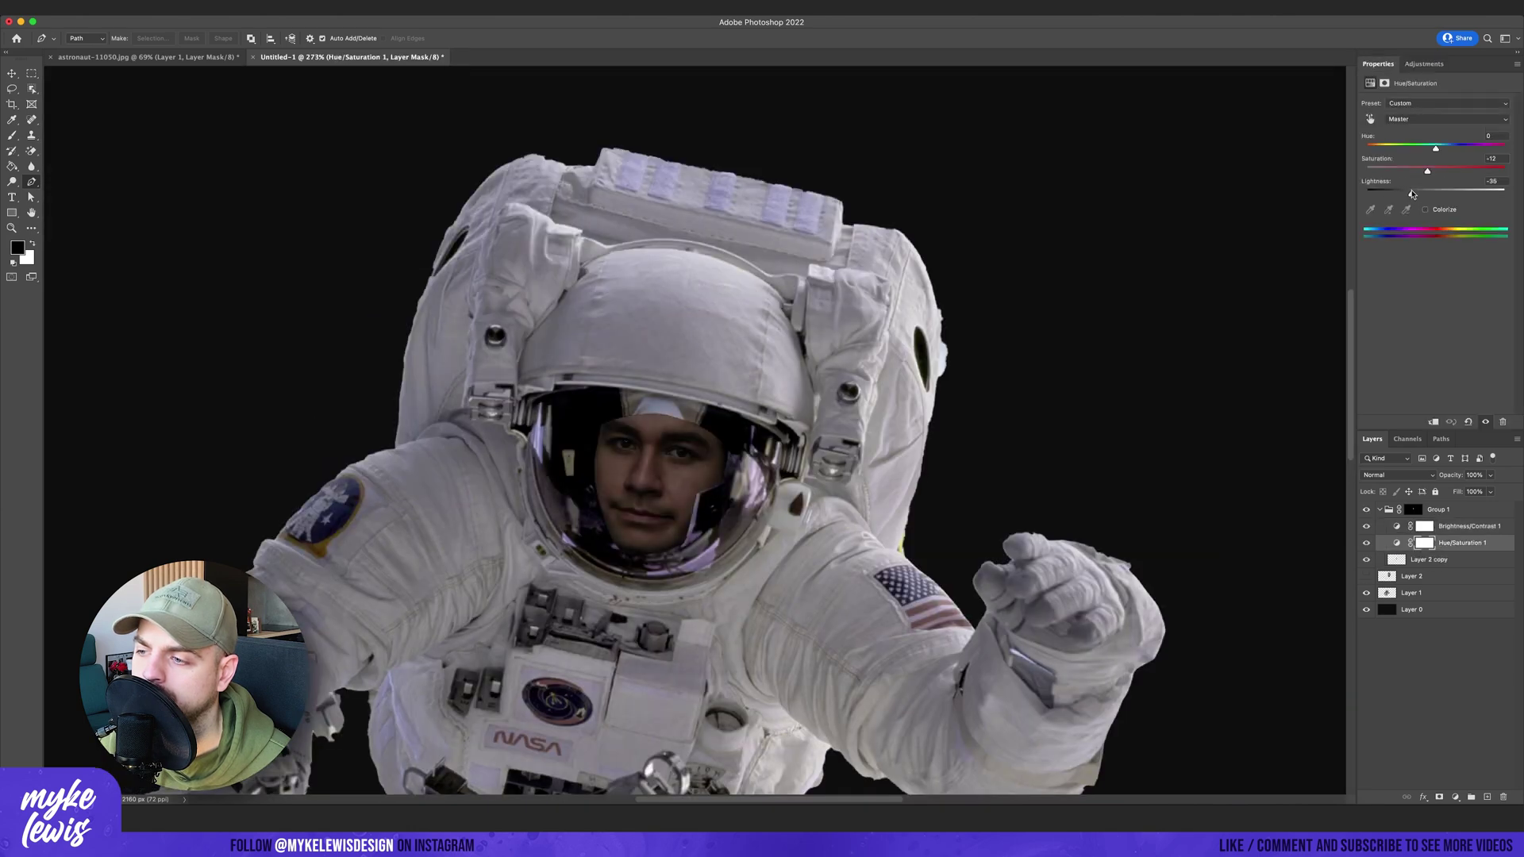
Add a layer above the Brightness/Contrast adjustment and paint soft black shadows around the face inside the visor.
scroll(624, 556, down, 8)
scroll(626, 567, up, 5)
click(1469, 527)
click(1487, 797)
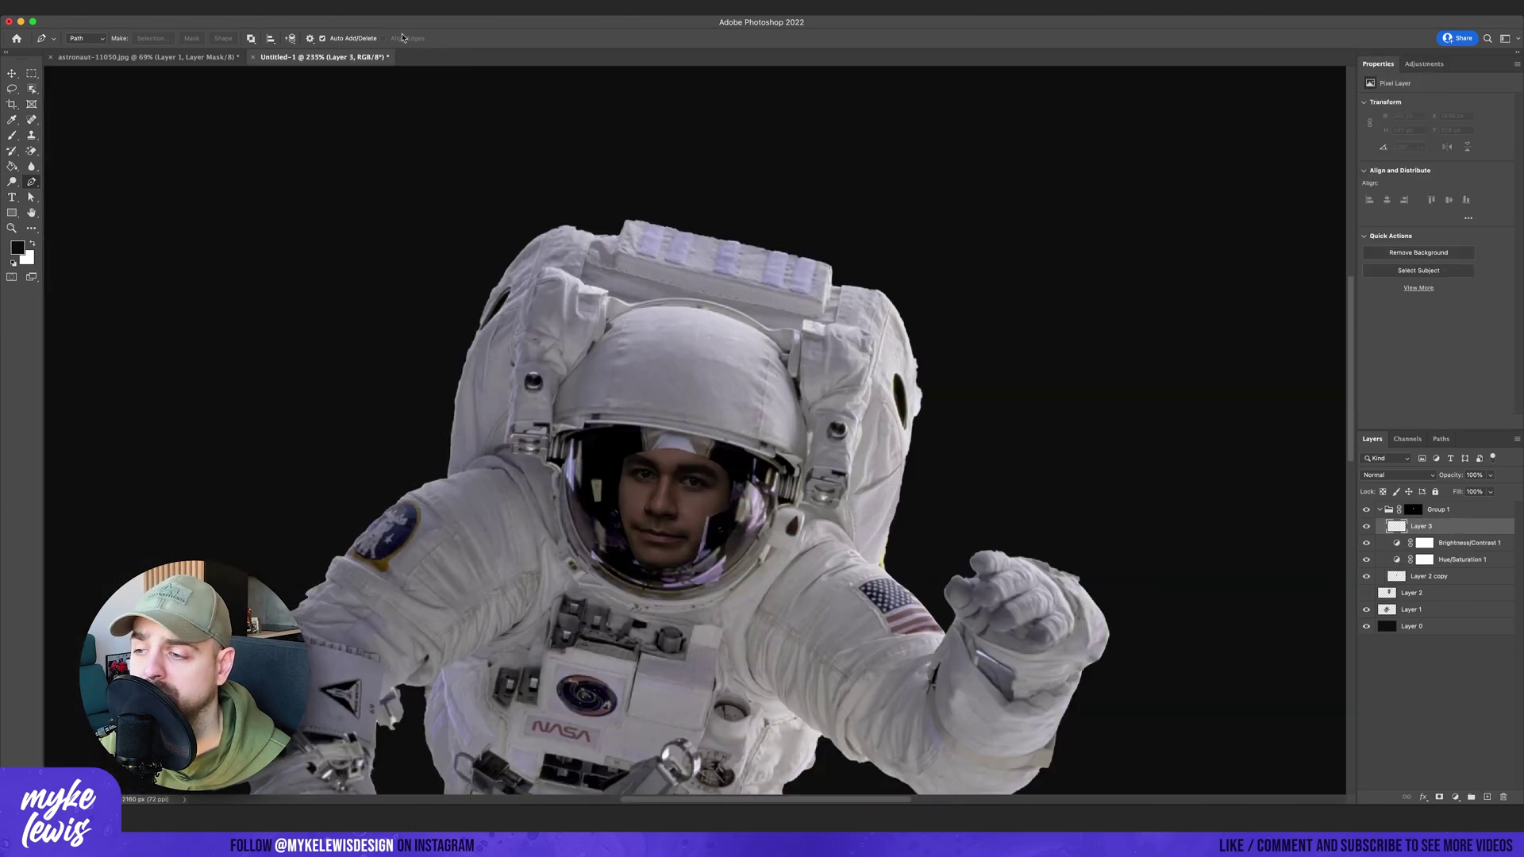
key(b)
right_click(475, 508)
key(Return)
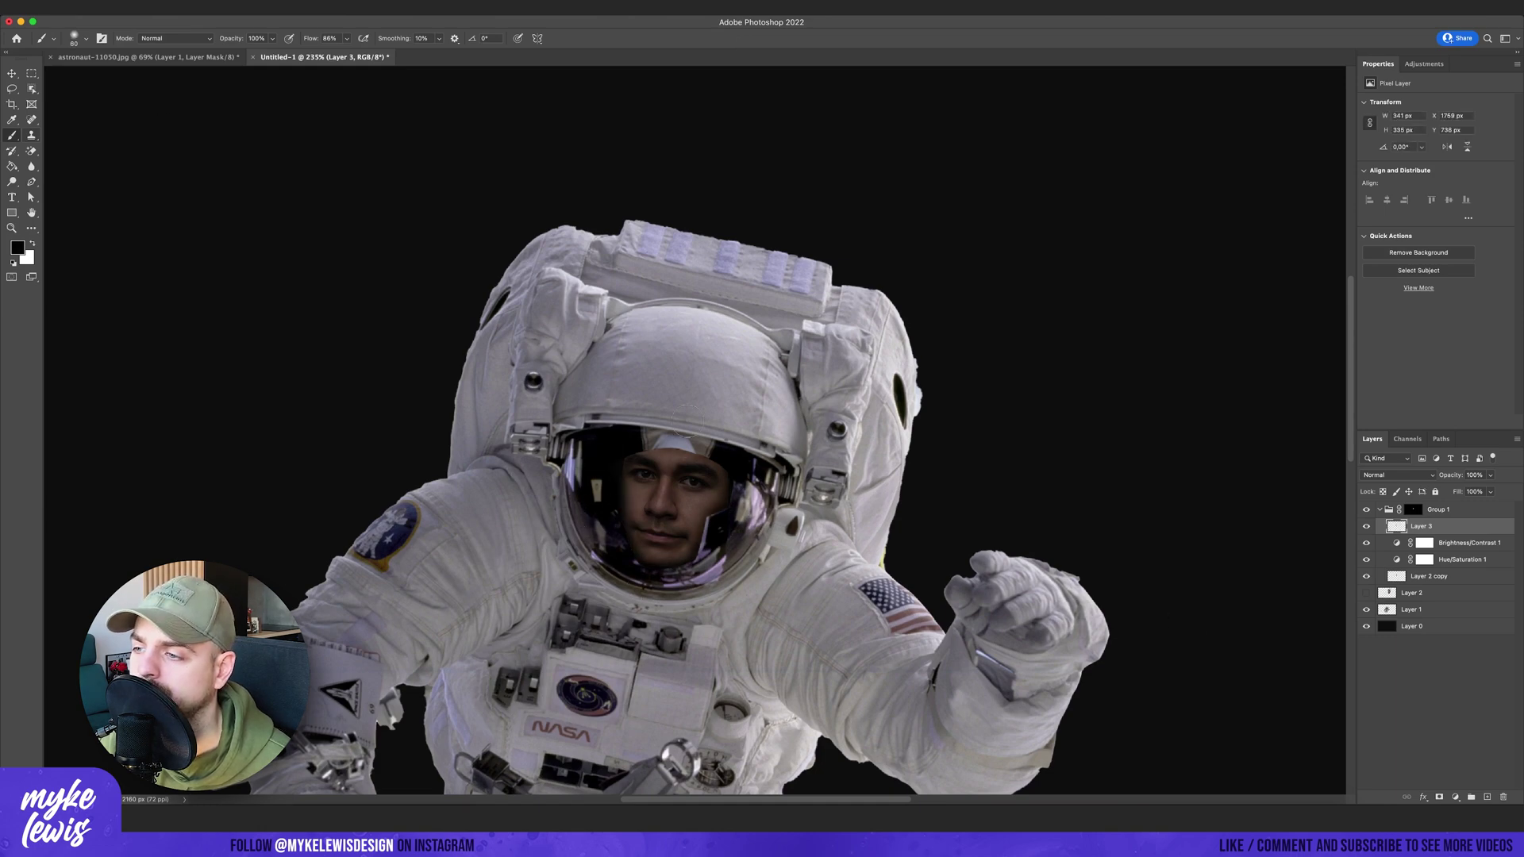
scroll(822, 552, down, 5)
scroll(816, 670, up, 2)
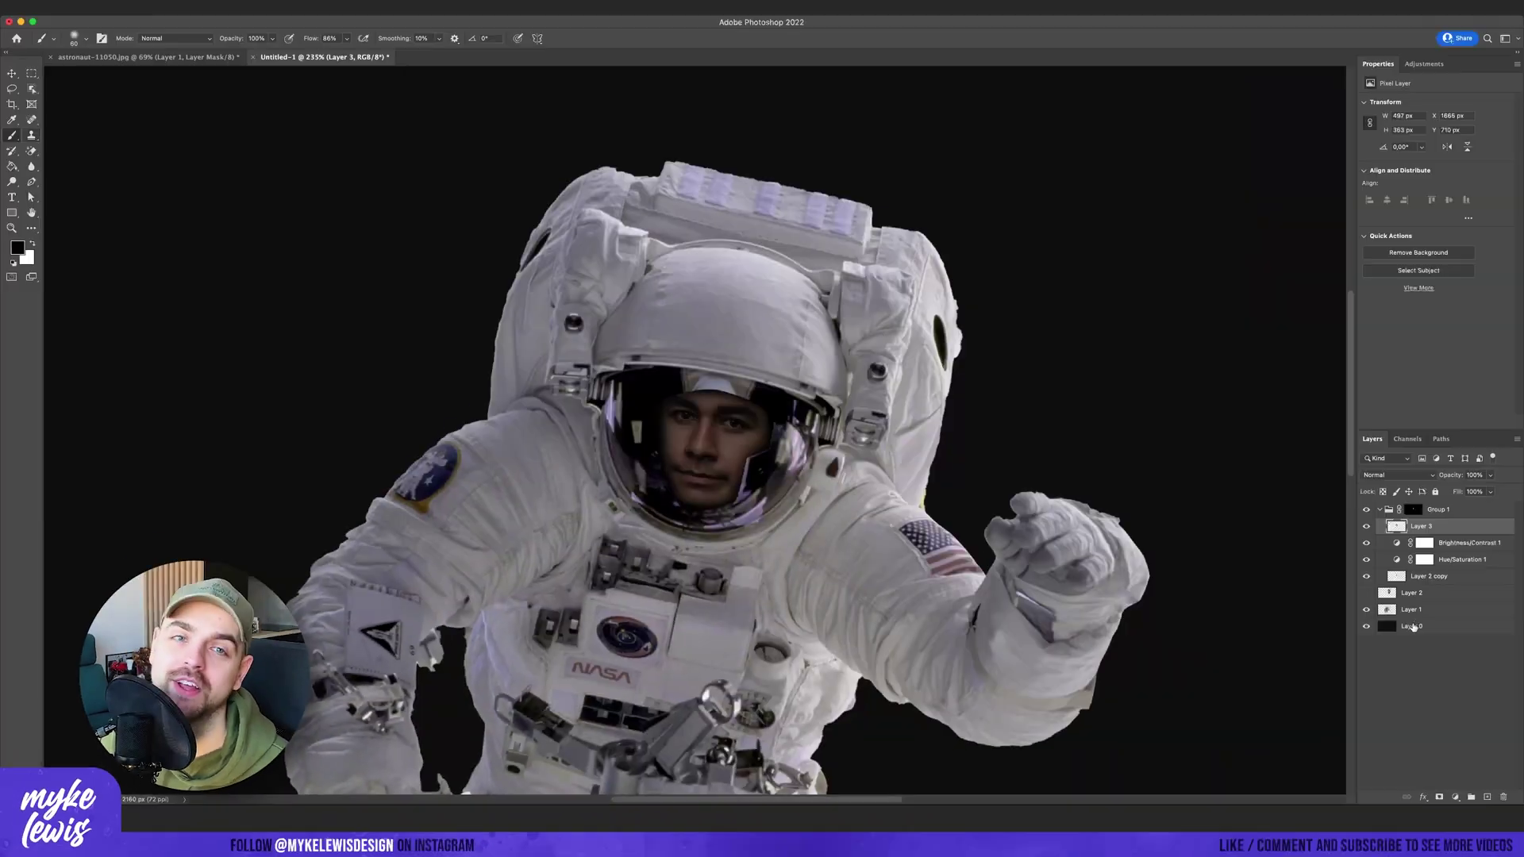
Duplicate the astronaut layer, move the copy above the visor group and desaturate it with Hue/Saturation.
click(1413, 609)
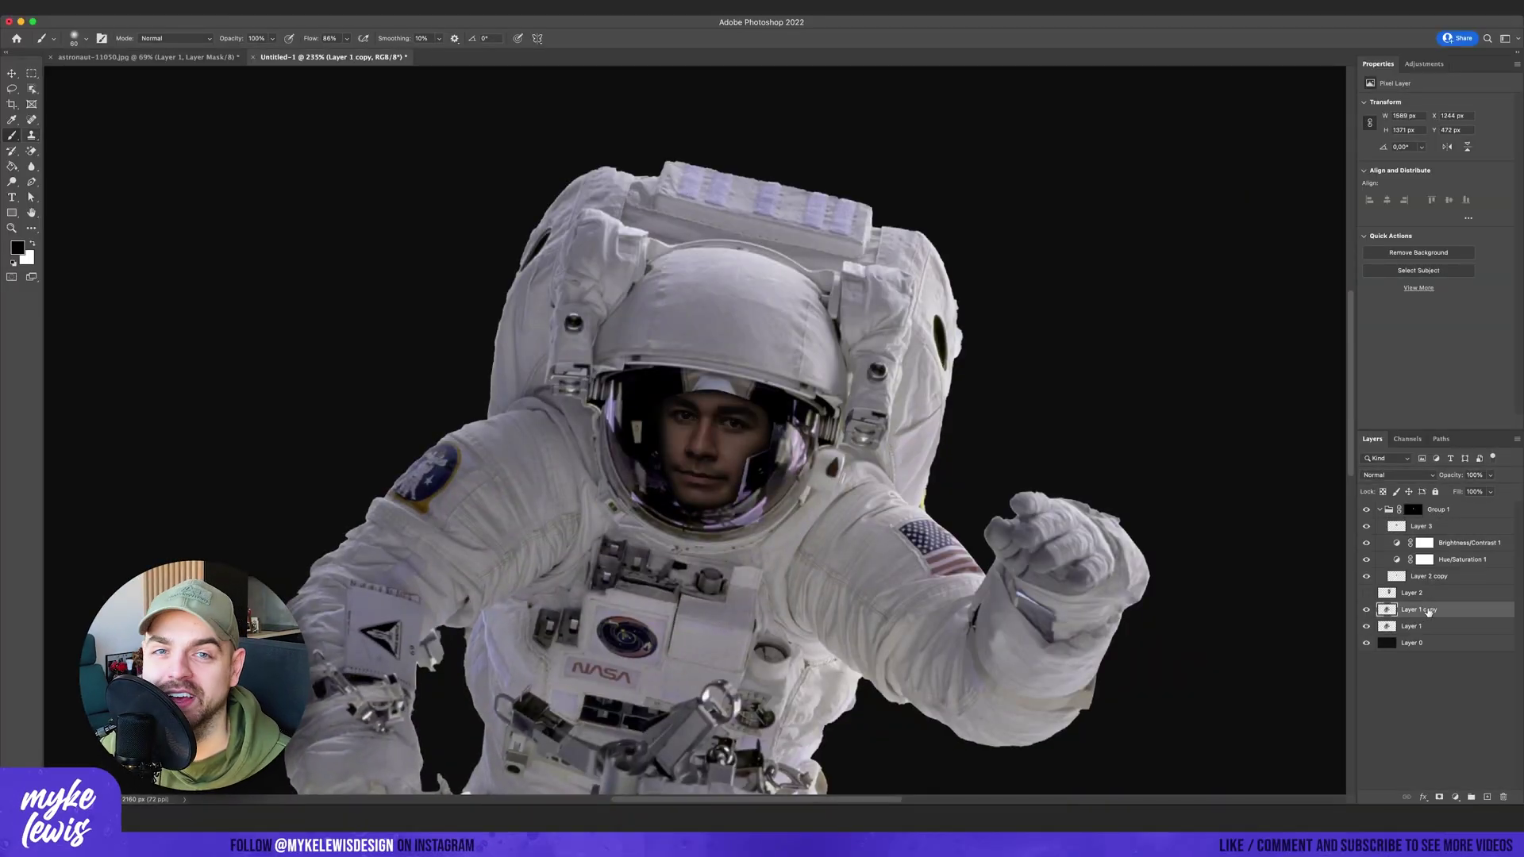
drag(1459, 501, 1459, 502)
click(141, 8)
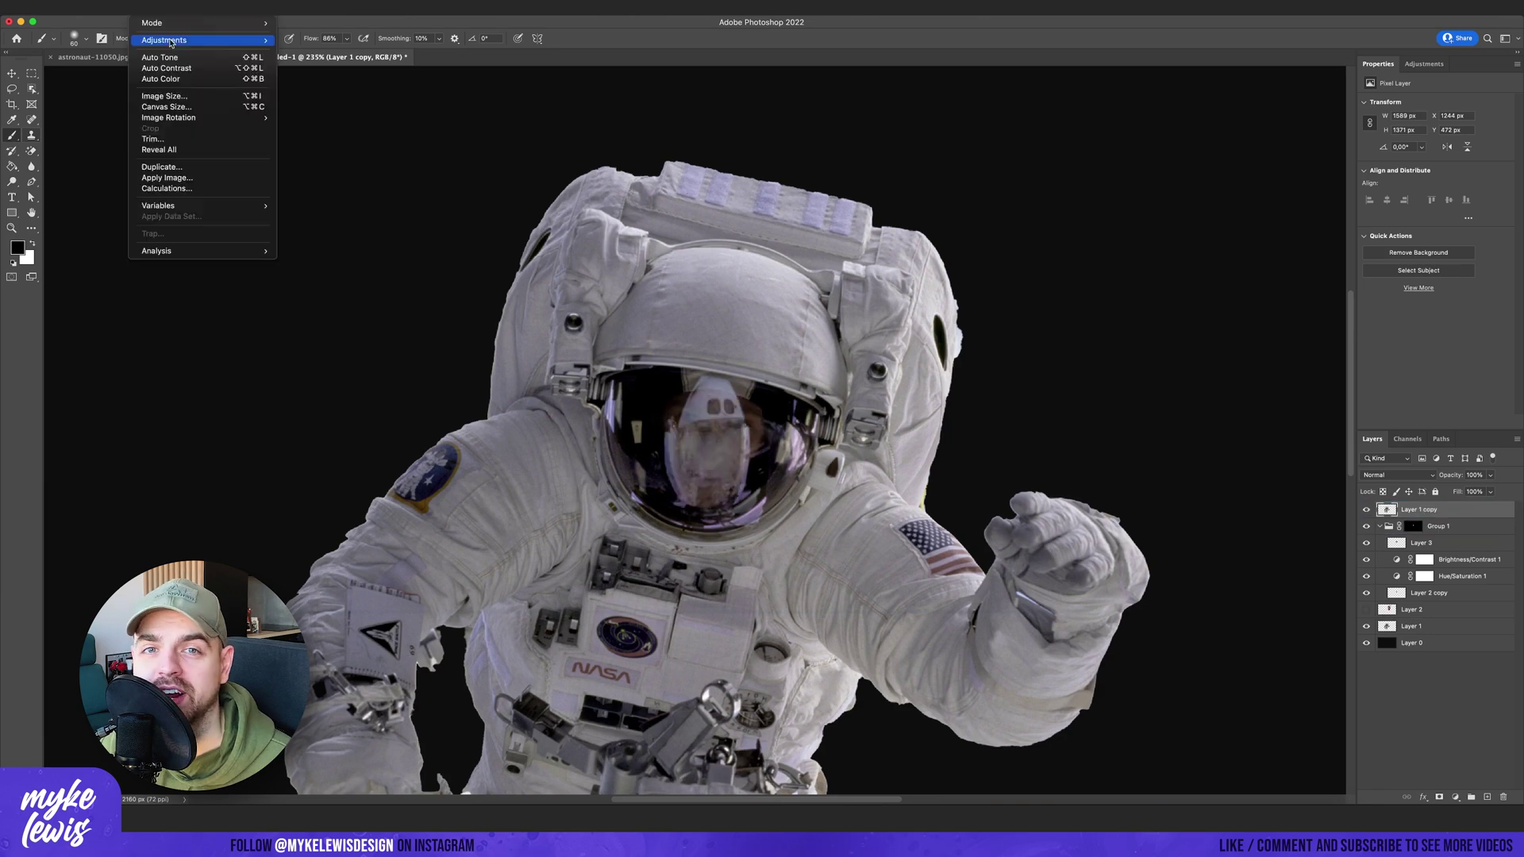
mouse_move(170, 40)
click(317, 101)
drag(1117, 434, 1065, 432)
click(1252, 348)
Darken the desaturated astronaut copy's midtones and shadows with a Levels adjustment.
click(142, 8)
click(308, 51)
drag(1115, 433, 1143, 432)
drag(1065, 433, 1105, 433)
key(Return)
Isolate the visor reflections on the desaturated copy and blend them over the face in Screen mode with adjusted opacity.
key(l)
scroll(710, 369, up, 3)
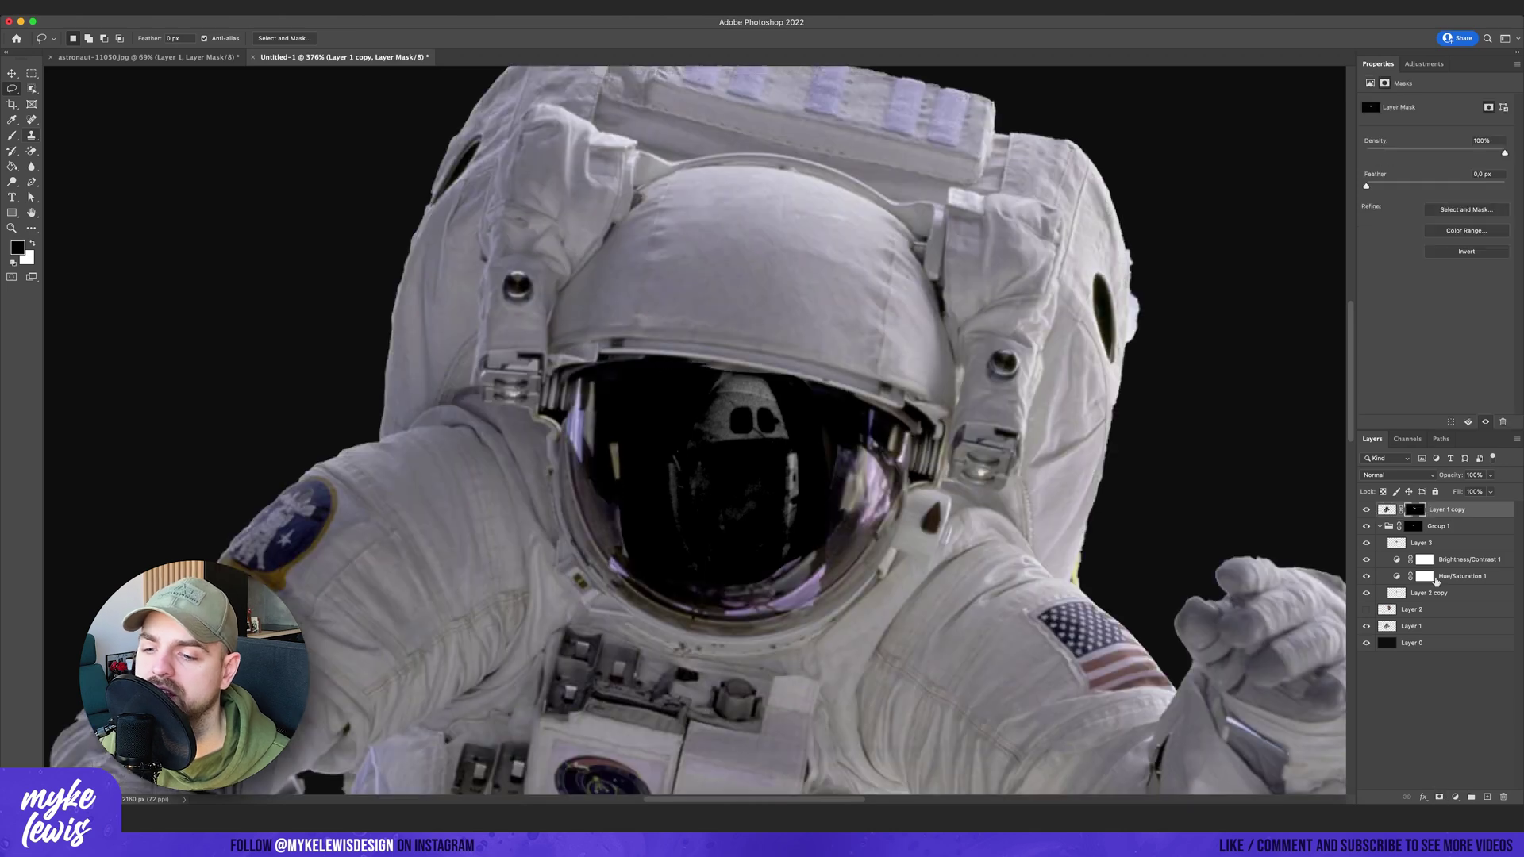
click(1395, 474)
click(1385, 545)
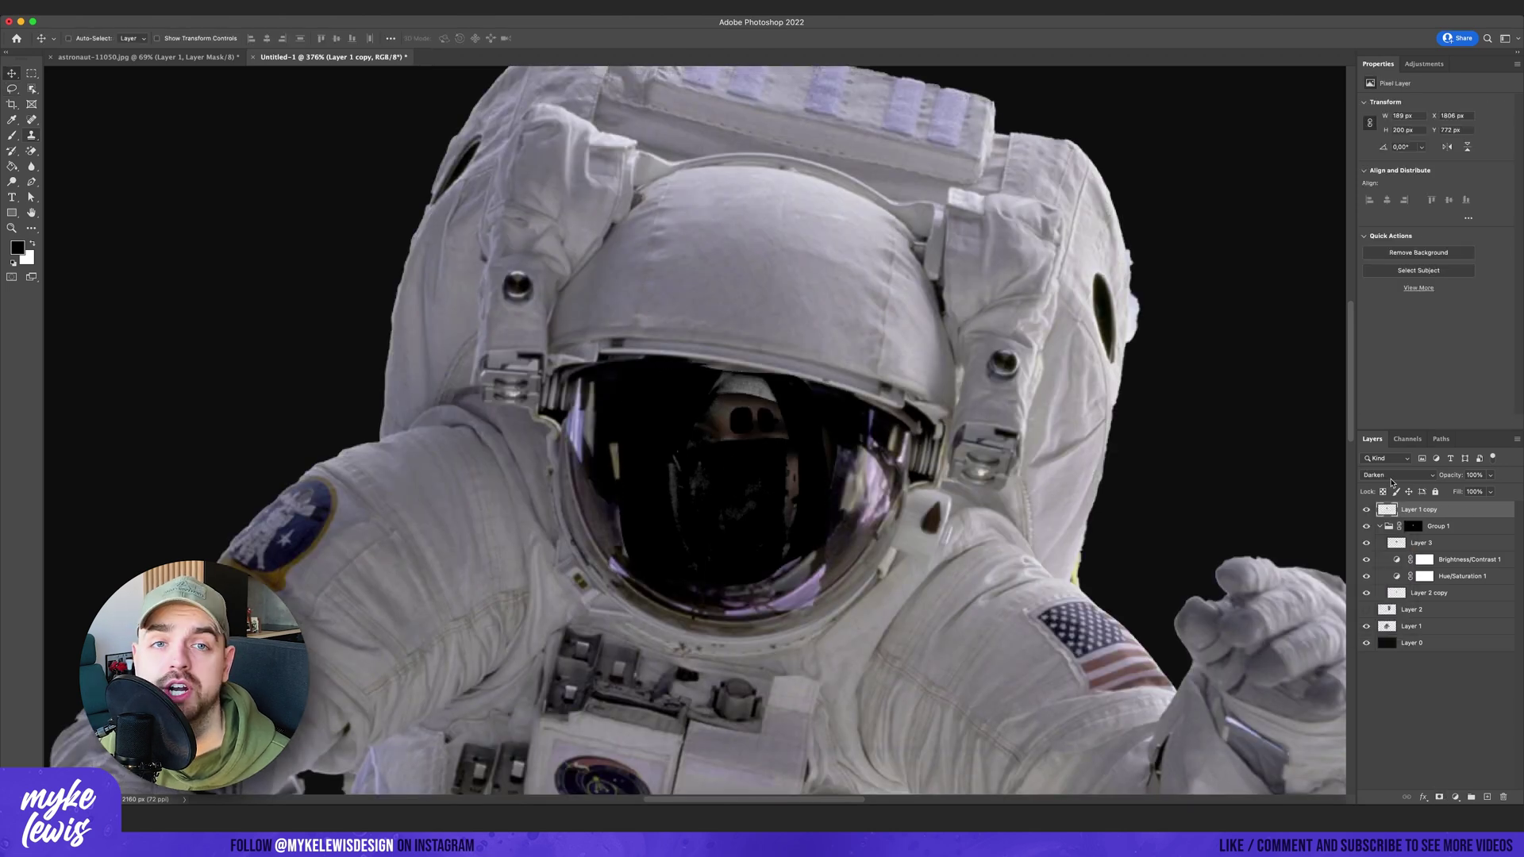
scroll(1077, 463, down, 5)
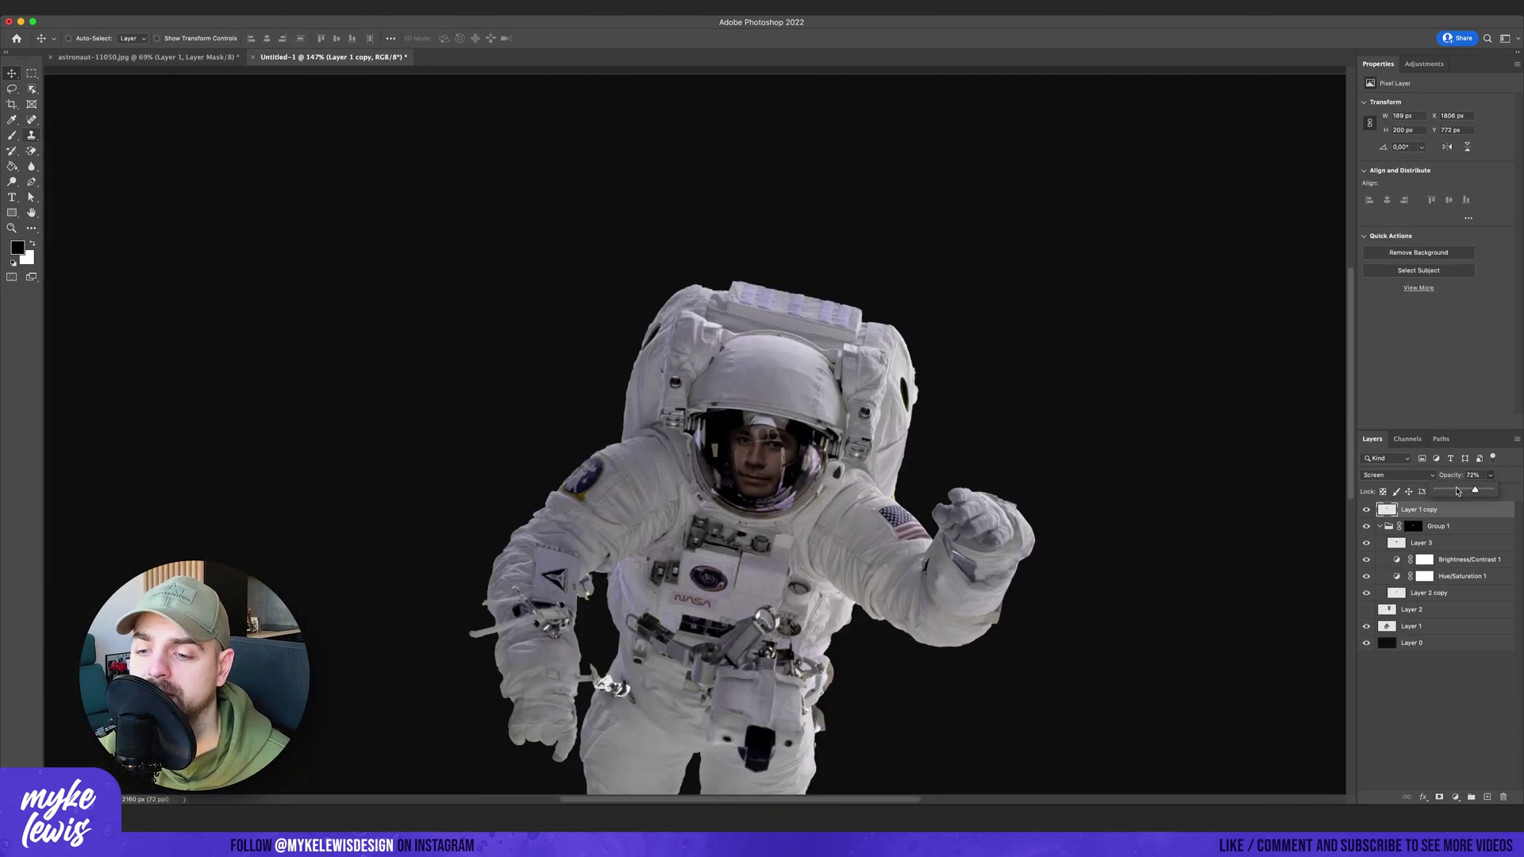
drag(1456, 491, 1485, 492)
Extend the shadow on Layer 3 in the visor group with a Polygonal Lasso selection and soften it with Gaussian Blur.
scroll(726, 479, down, 8)
scroll(726, 479, up, 15)
click(1415, 528)
click(13, 89)
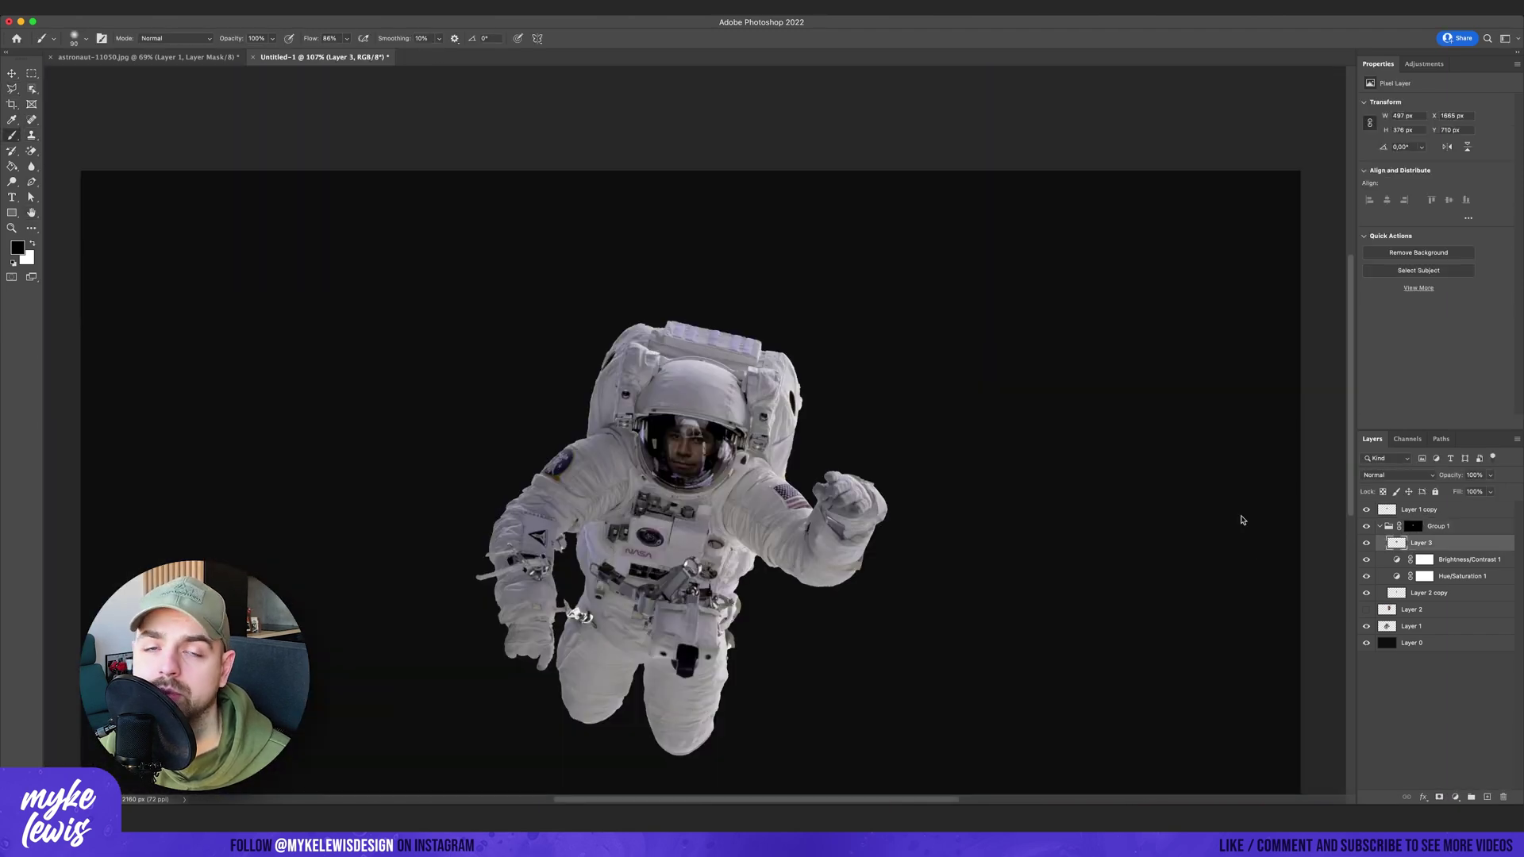
Duplicate the face layer inside the visor group, hide the original and flip the duplicate horizontally.
click(119, 6)
mouse_move(190, 269)
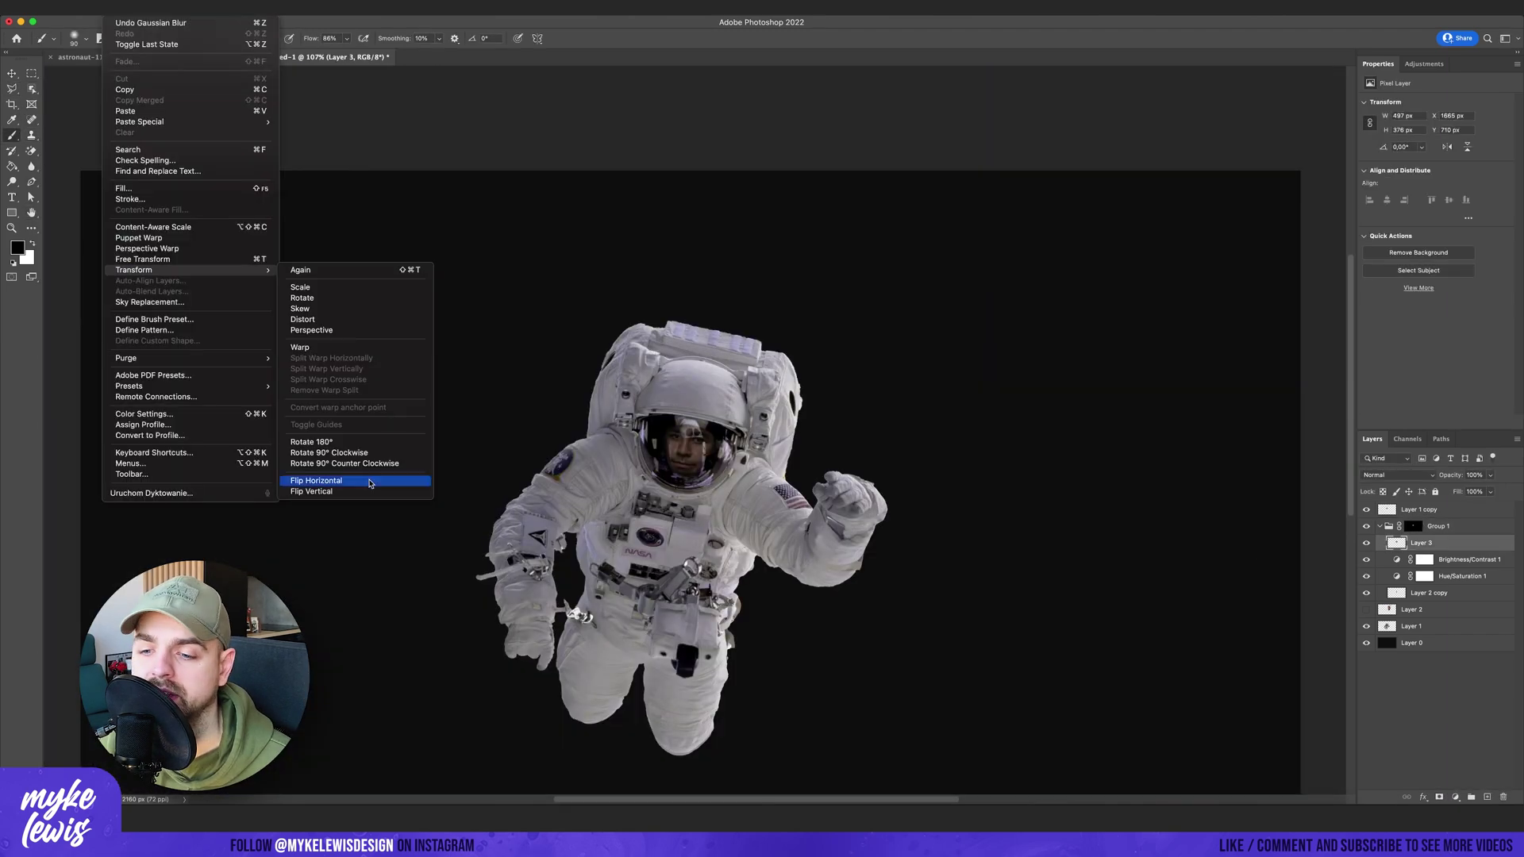
click(369, 482)
click(1428, 593)
key(super+j)
click(1366, 609)
click(119, 6)
click(357, 481)
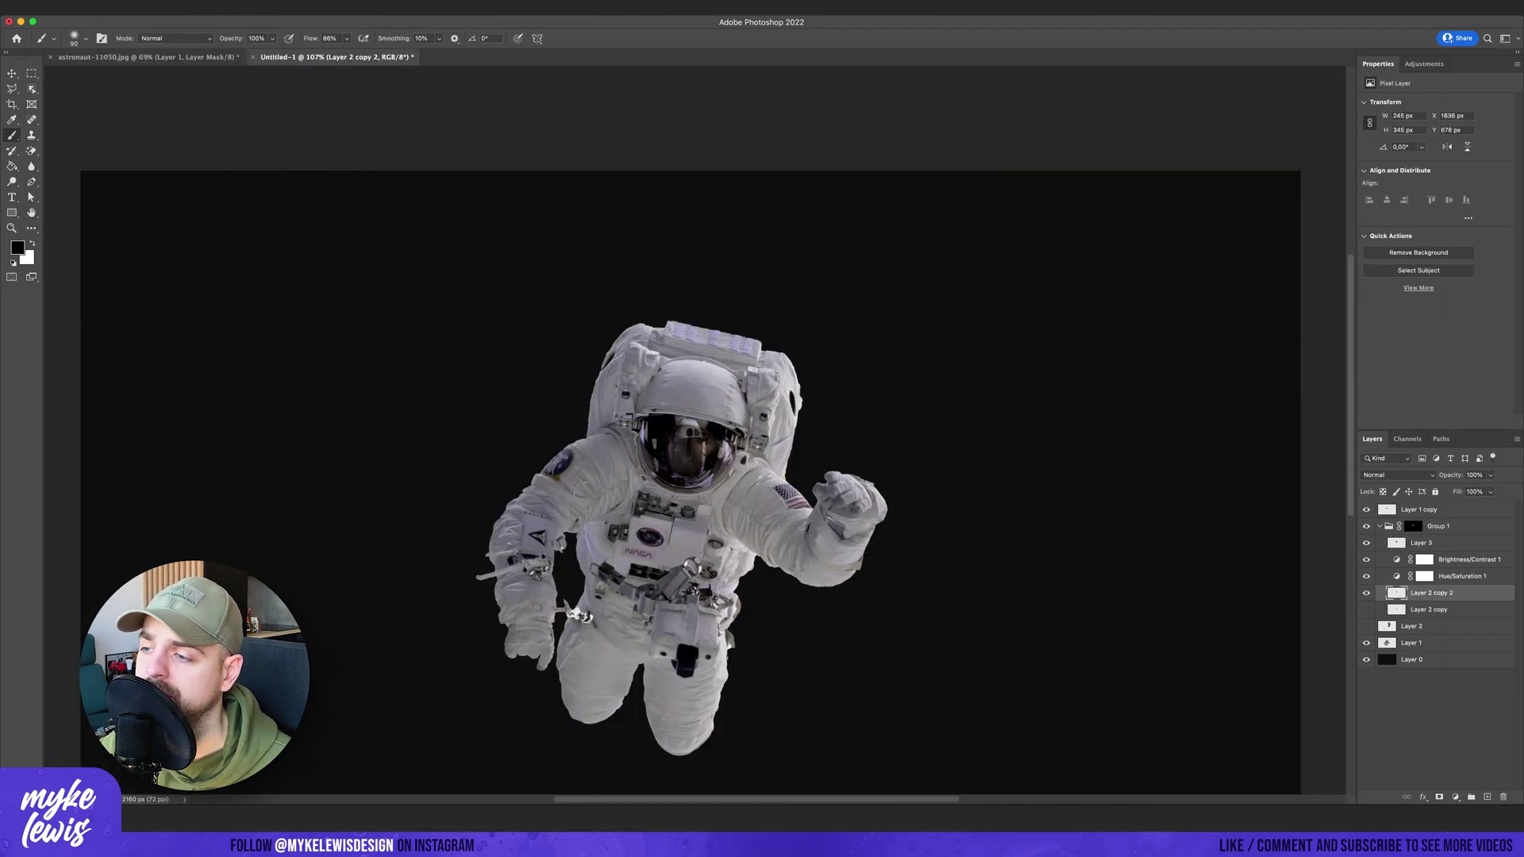
Reposition the flipped face behind the helmet visor and adjust its size with Free Transform.
key(v)
drag(730, 508, 742, 508)
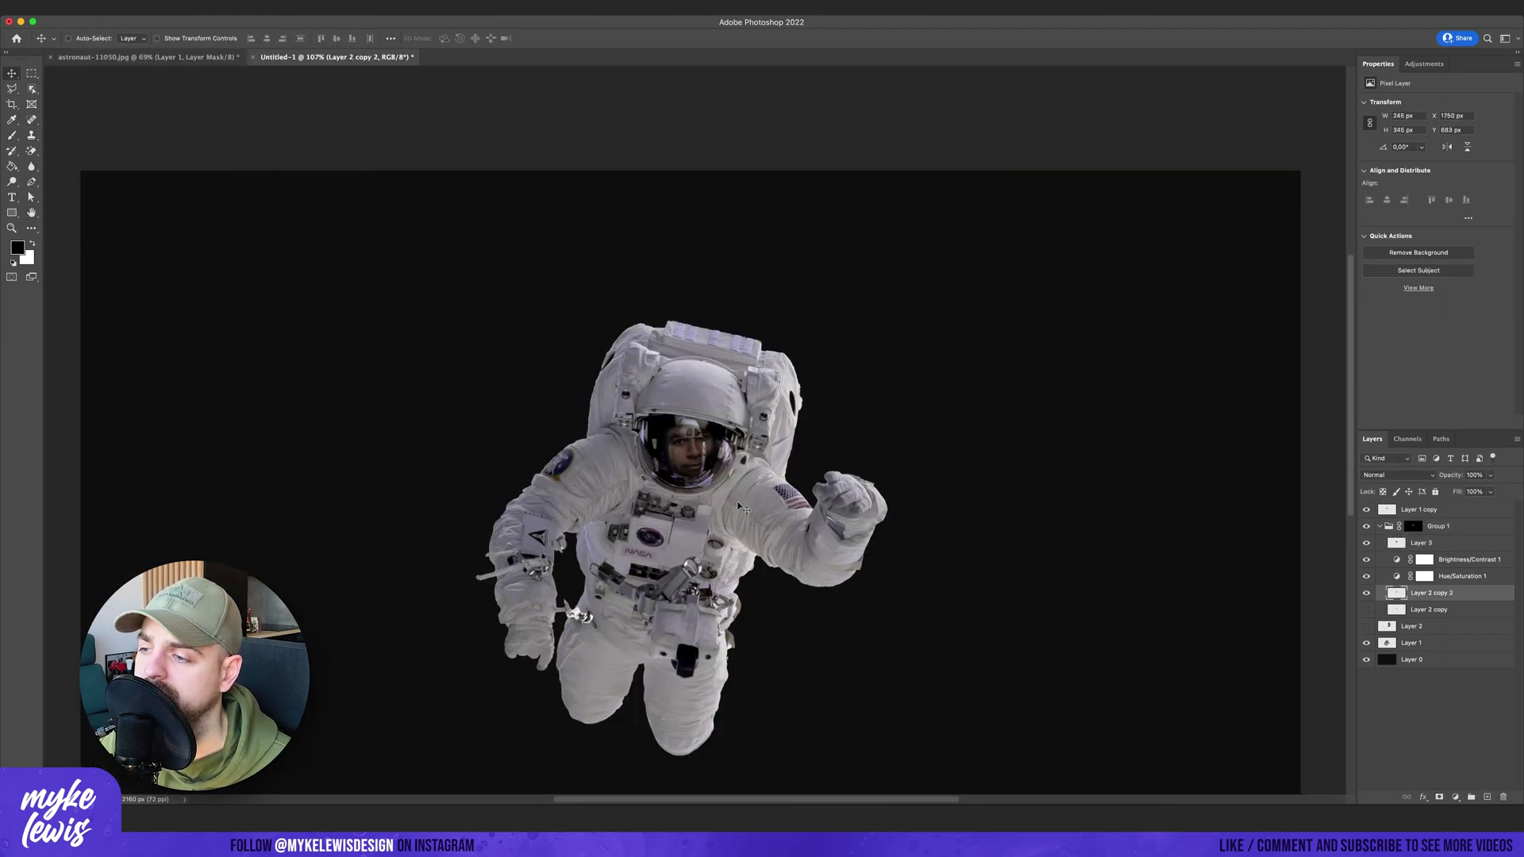
key(super+t)
drag(674, 413, 675, 422)
key(Return)
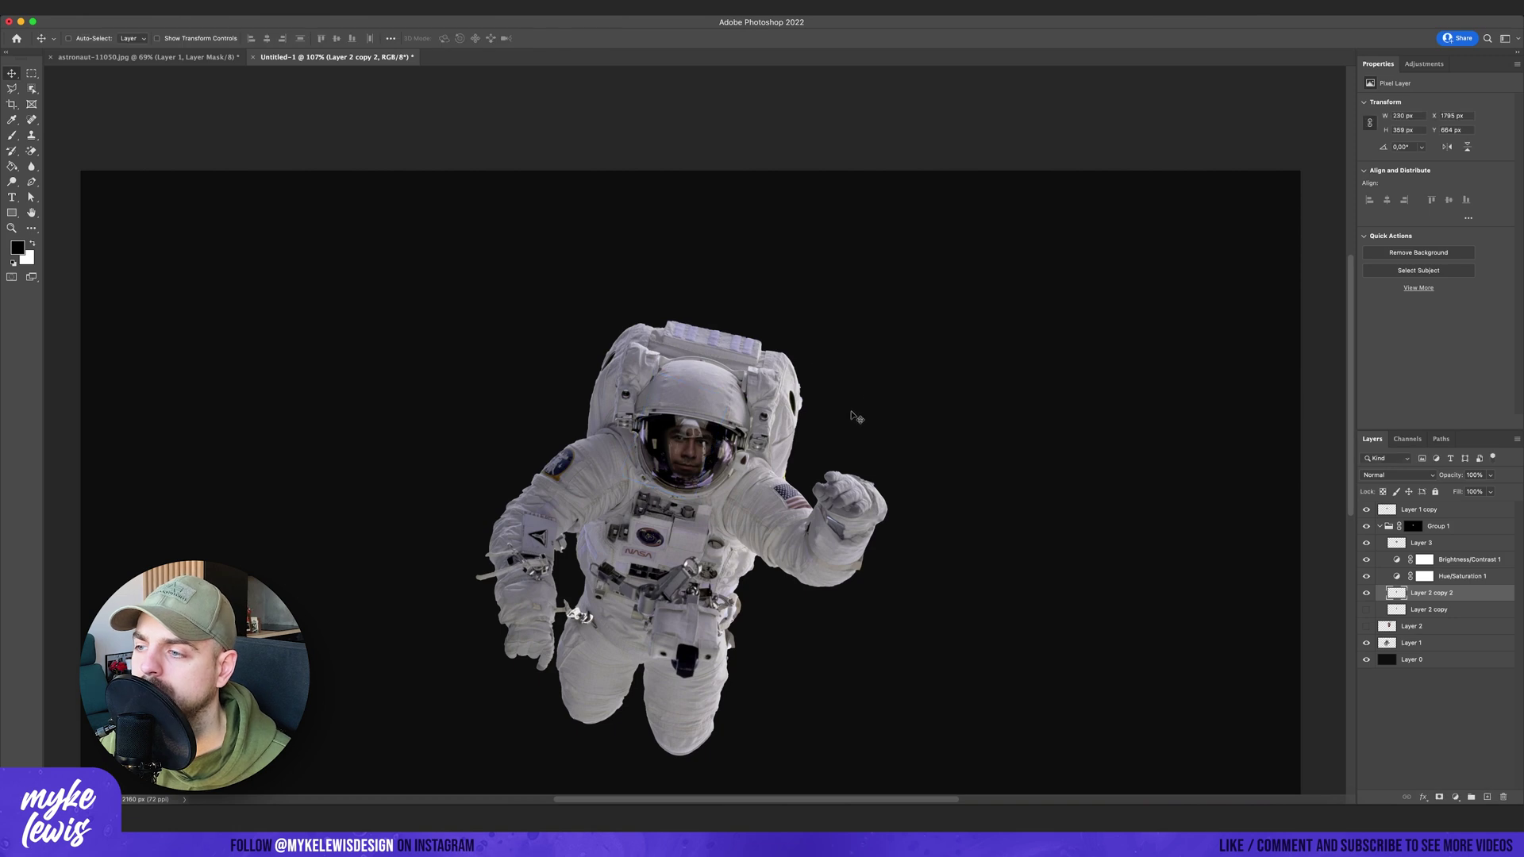
key(super+0)
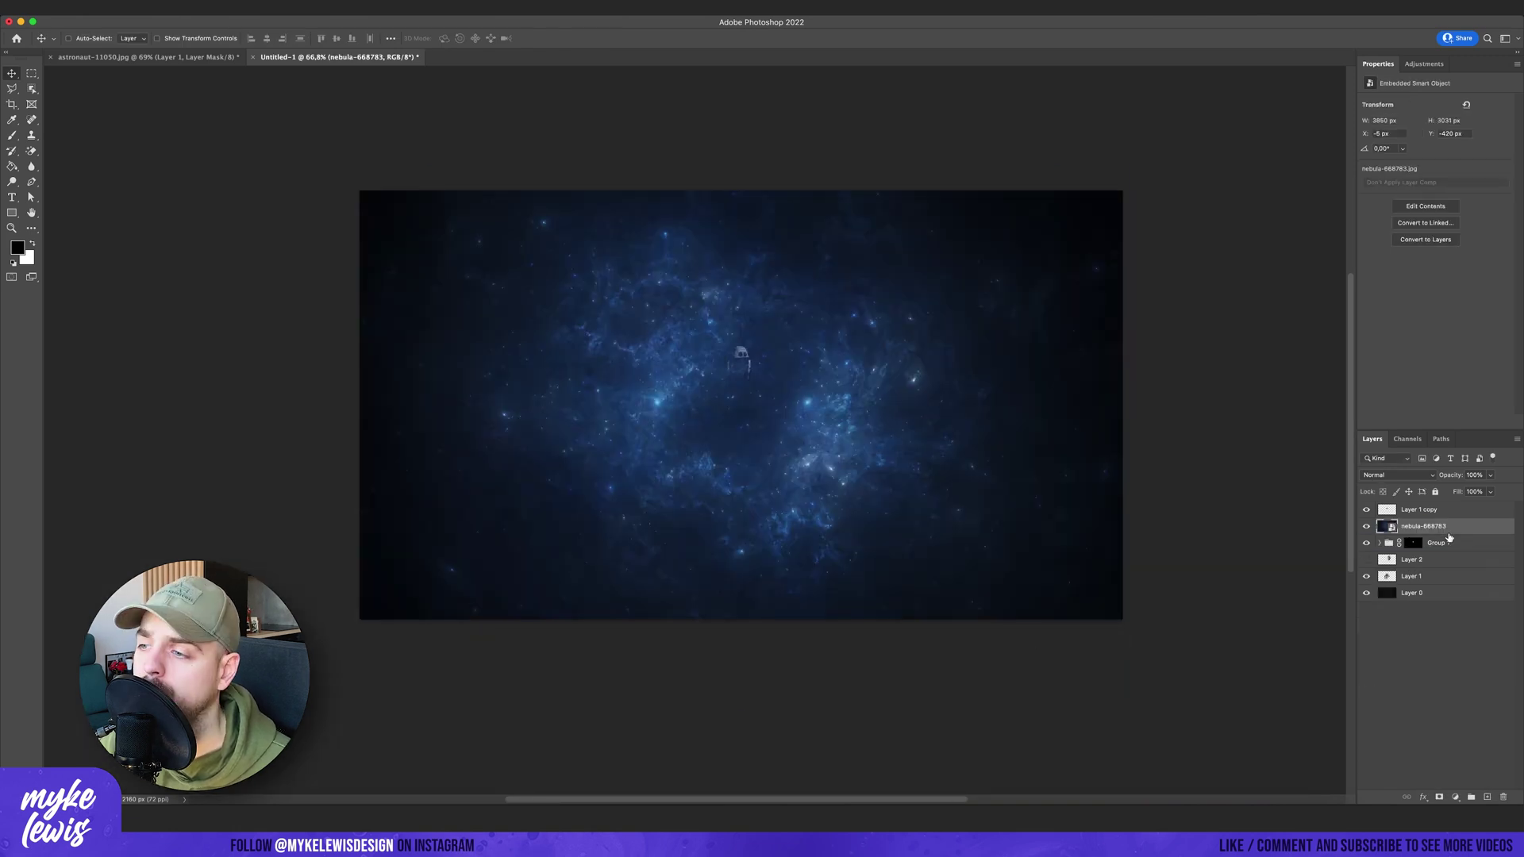
double_click(1477, 543)
click(1371, 480)
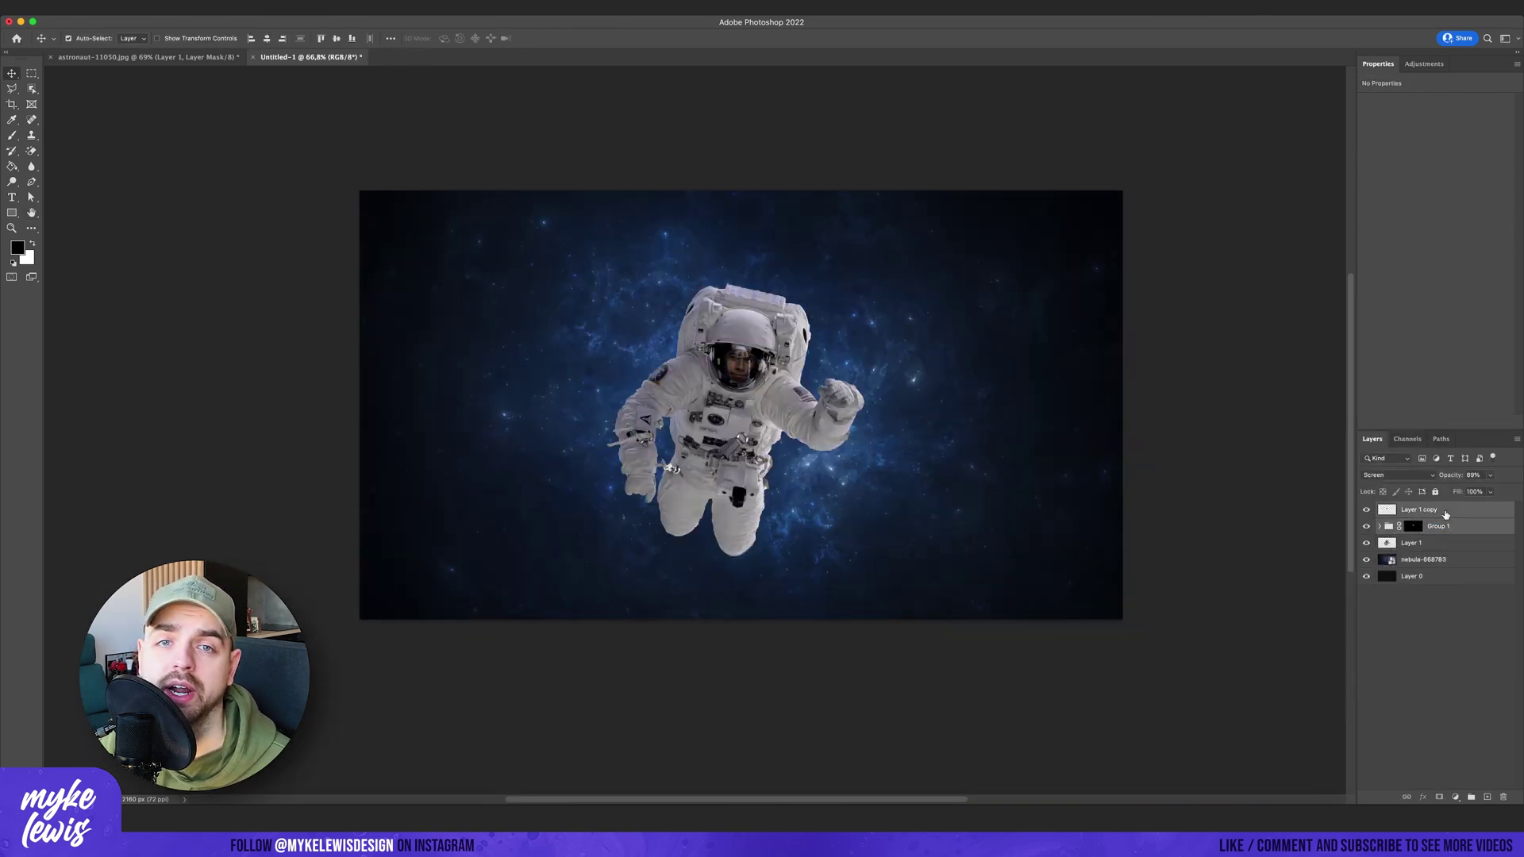
Darken the nebula background with Hue/Saturation at Lightness -47 and clip the adjustment to the nebula layer.
scroll(1077, 445, left, 1)
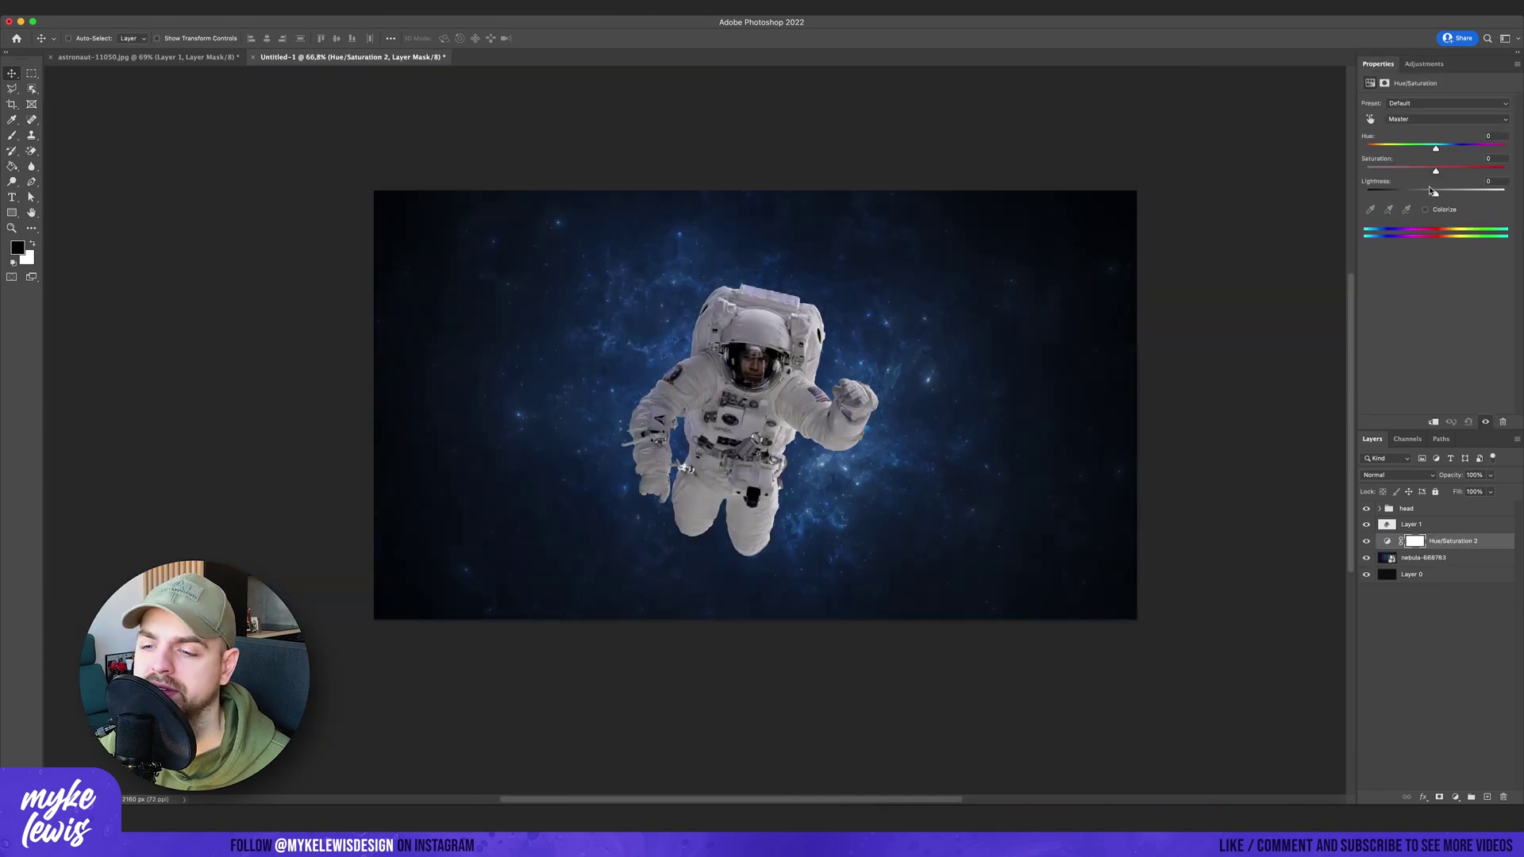
drag(1436, 191, 1404, 195)
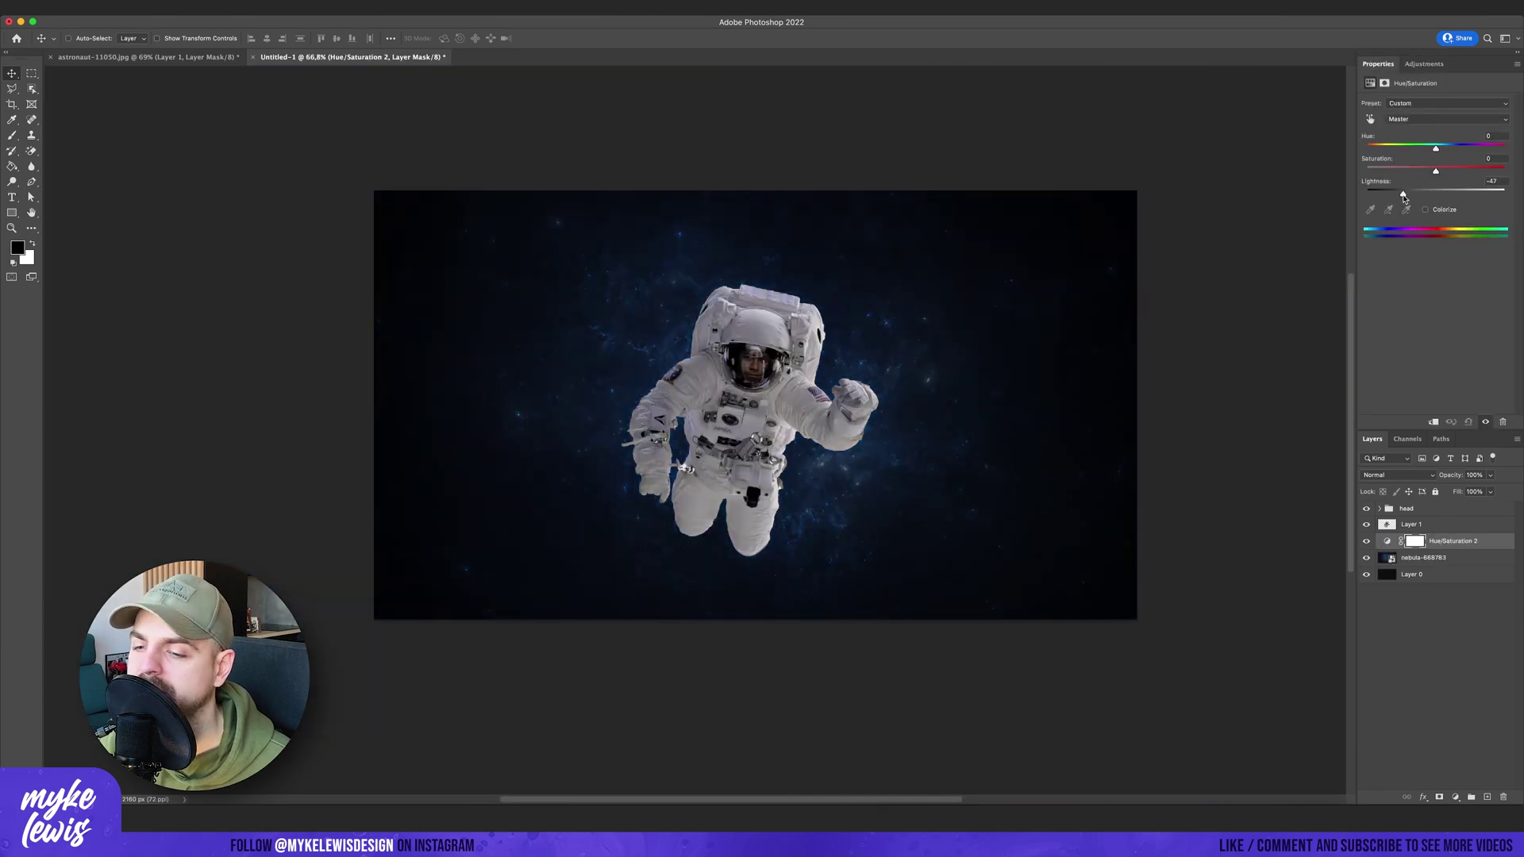
click(1437, 422)
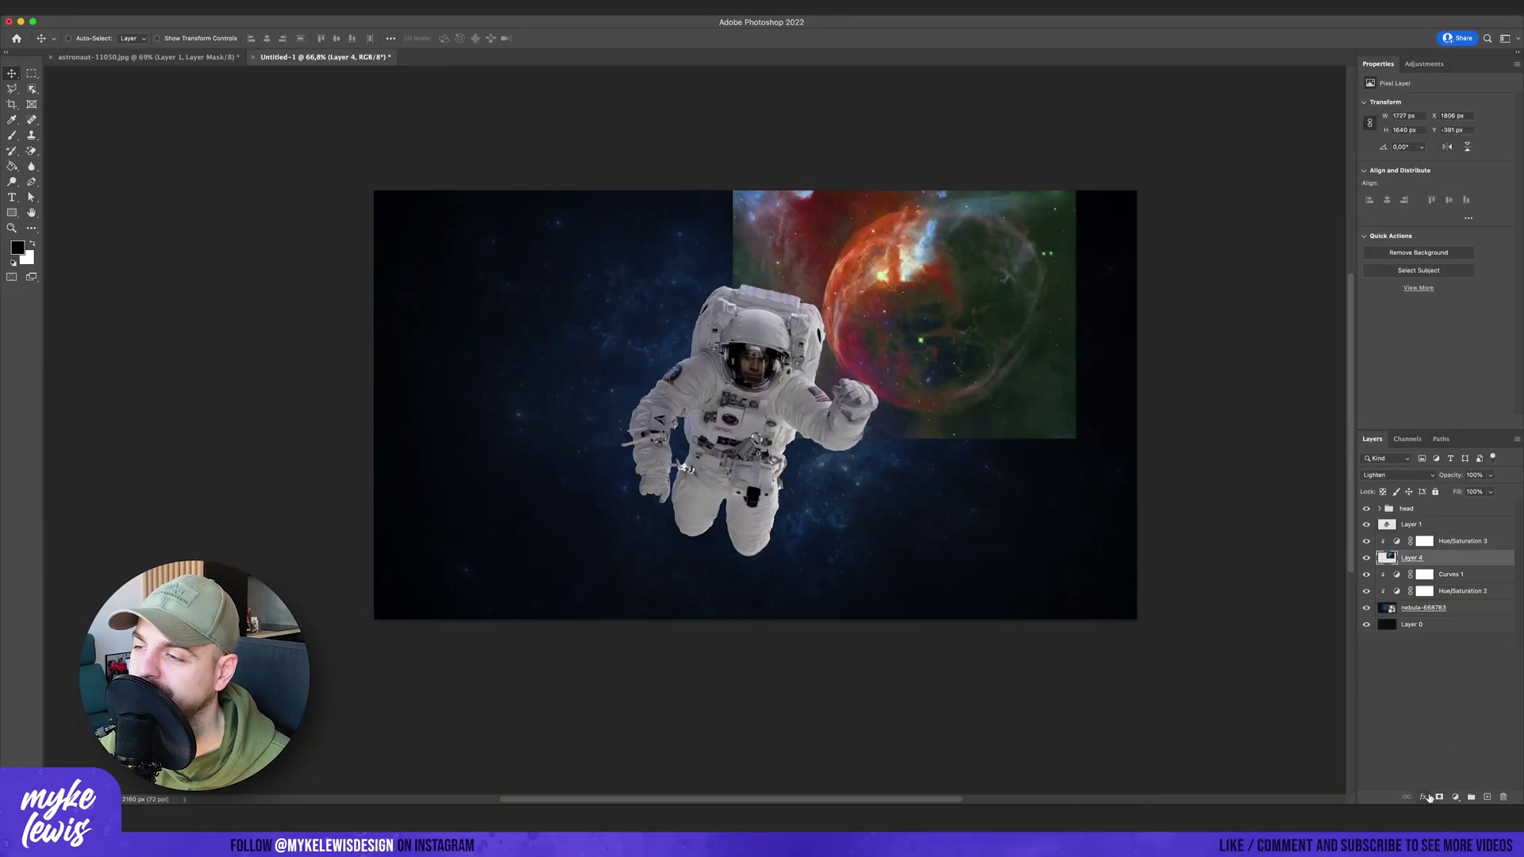
Hide the dark tones of Layer 4's colorful nebula with Blend If and shift its clipped Hue/Saturation hue toward blue.
click(1426, 798)
click(1446, 638)
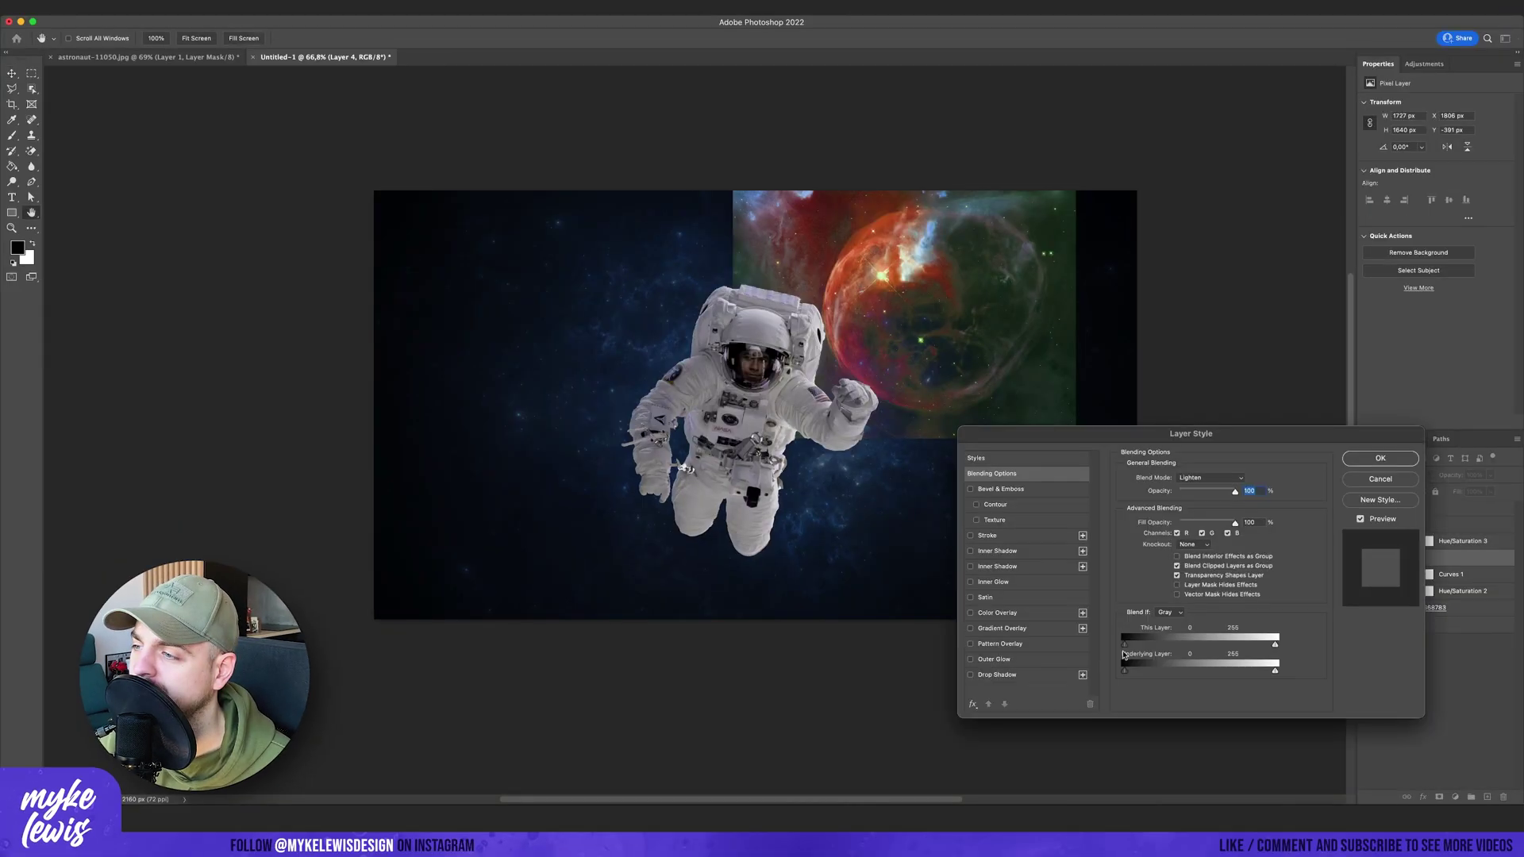
drag(1124, 672, 1148, 646)
click(1380, 459)
click(1463, 541)
drag(1500, 149, 1440, 151)
Position Layer 4's nebula bubble behind the astronaut and brush away its hard edges on a new layer mask.
click(1412, 557)
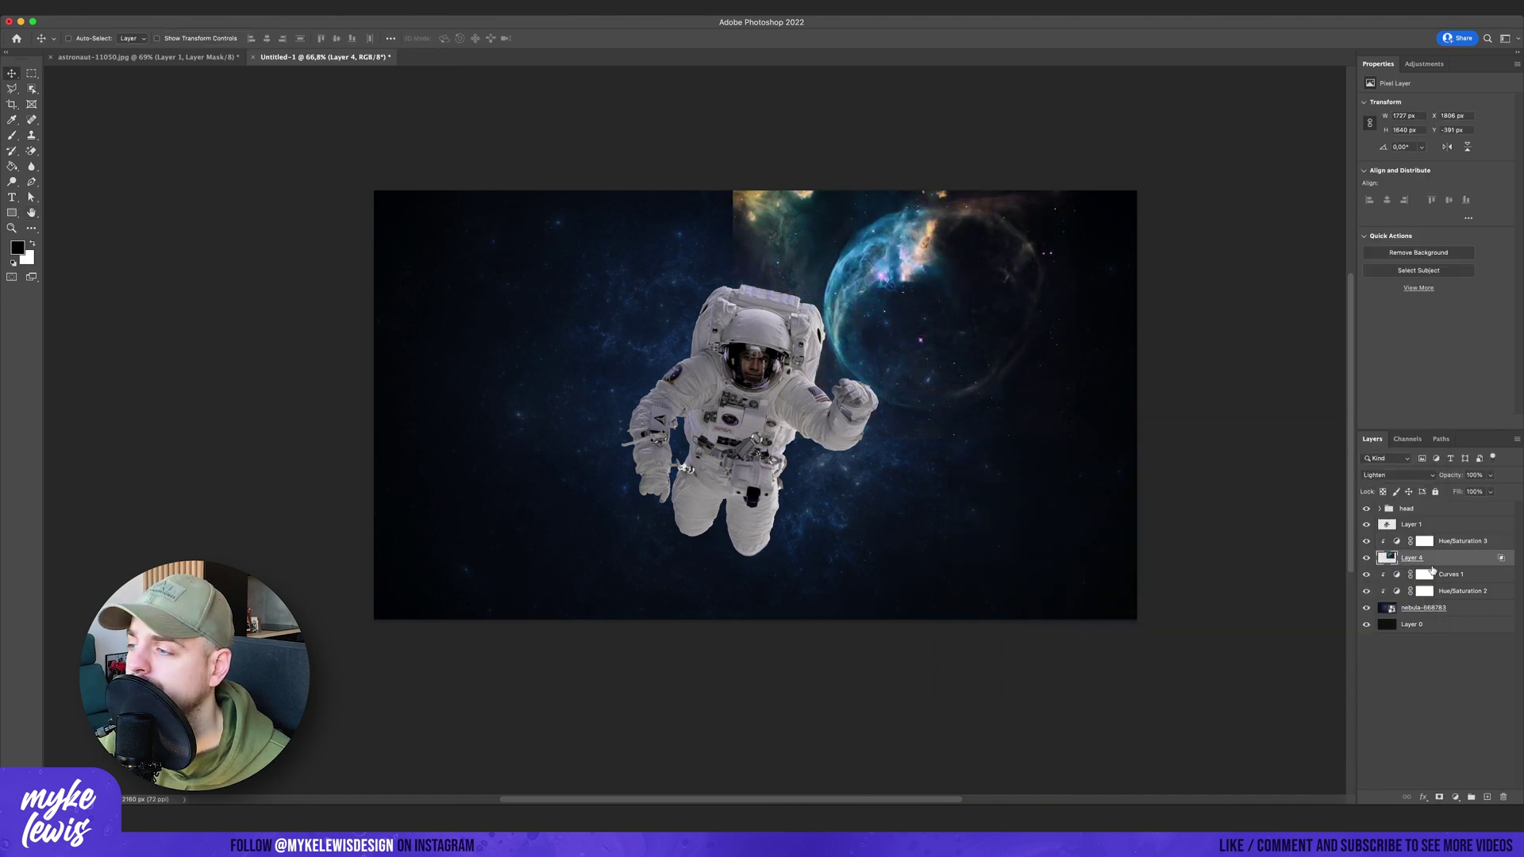
drag(1012, 290, 877, 353)
click(1440, 797)
key(b)
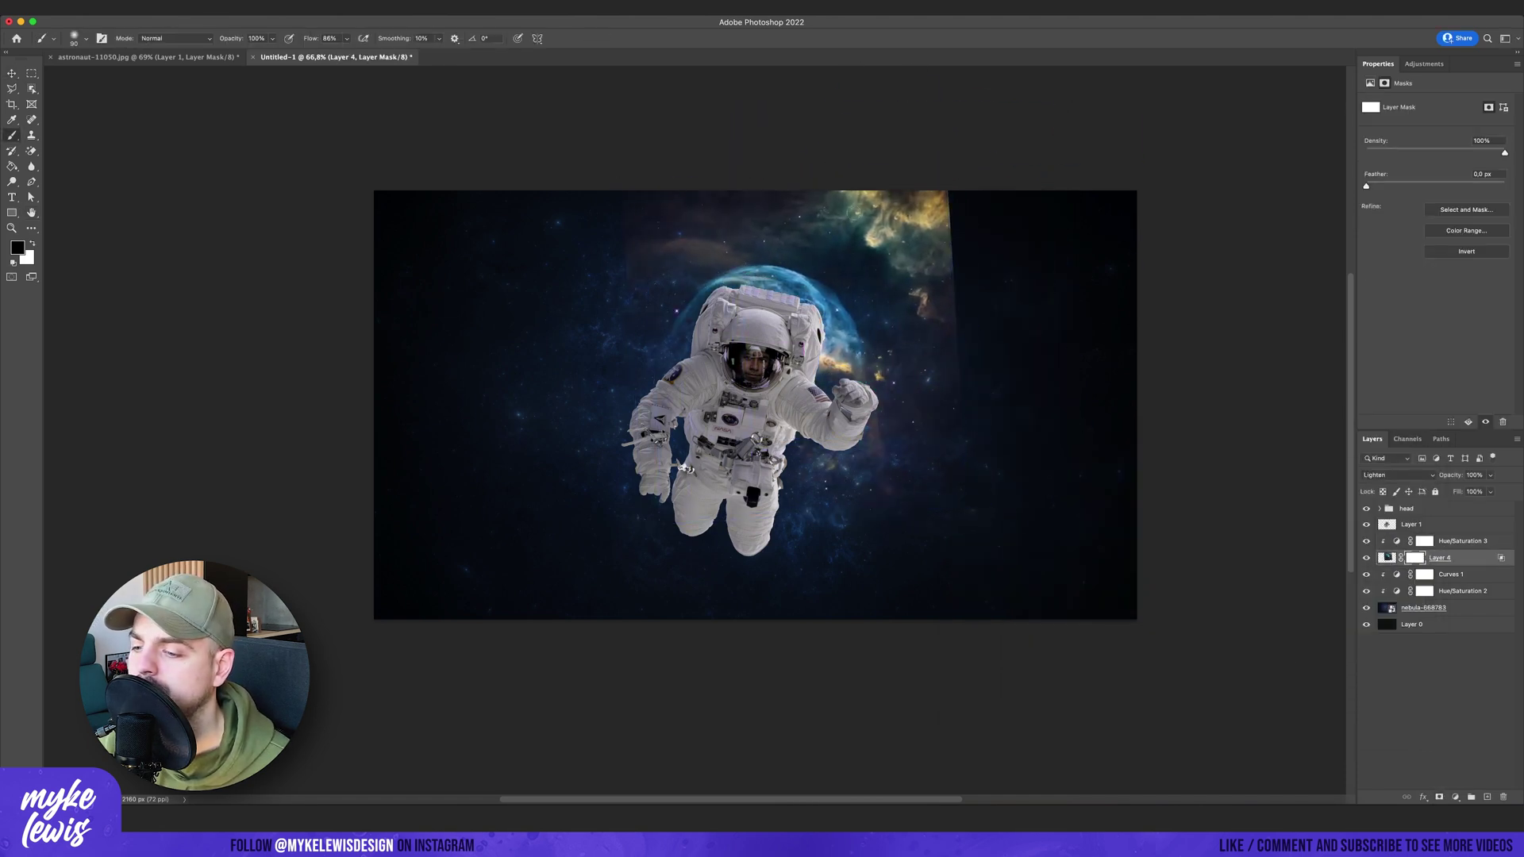
mouse_move(988, 303)
mouse_down()
mouse_move(989, 269)
mouse_move(691, 208)
mouse_up()
Paste the moon image above the astronaut layer and change its blend mode to Screen.
click(1478, 527)
key(super+v)
key(v)
key(shift+plus)
key(shift+plus)
key(shift+plus)
key(shift+plus)
key(shift+plus)
key(shift+plus)
key(shift+plus)
key(shift+plus)
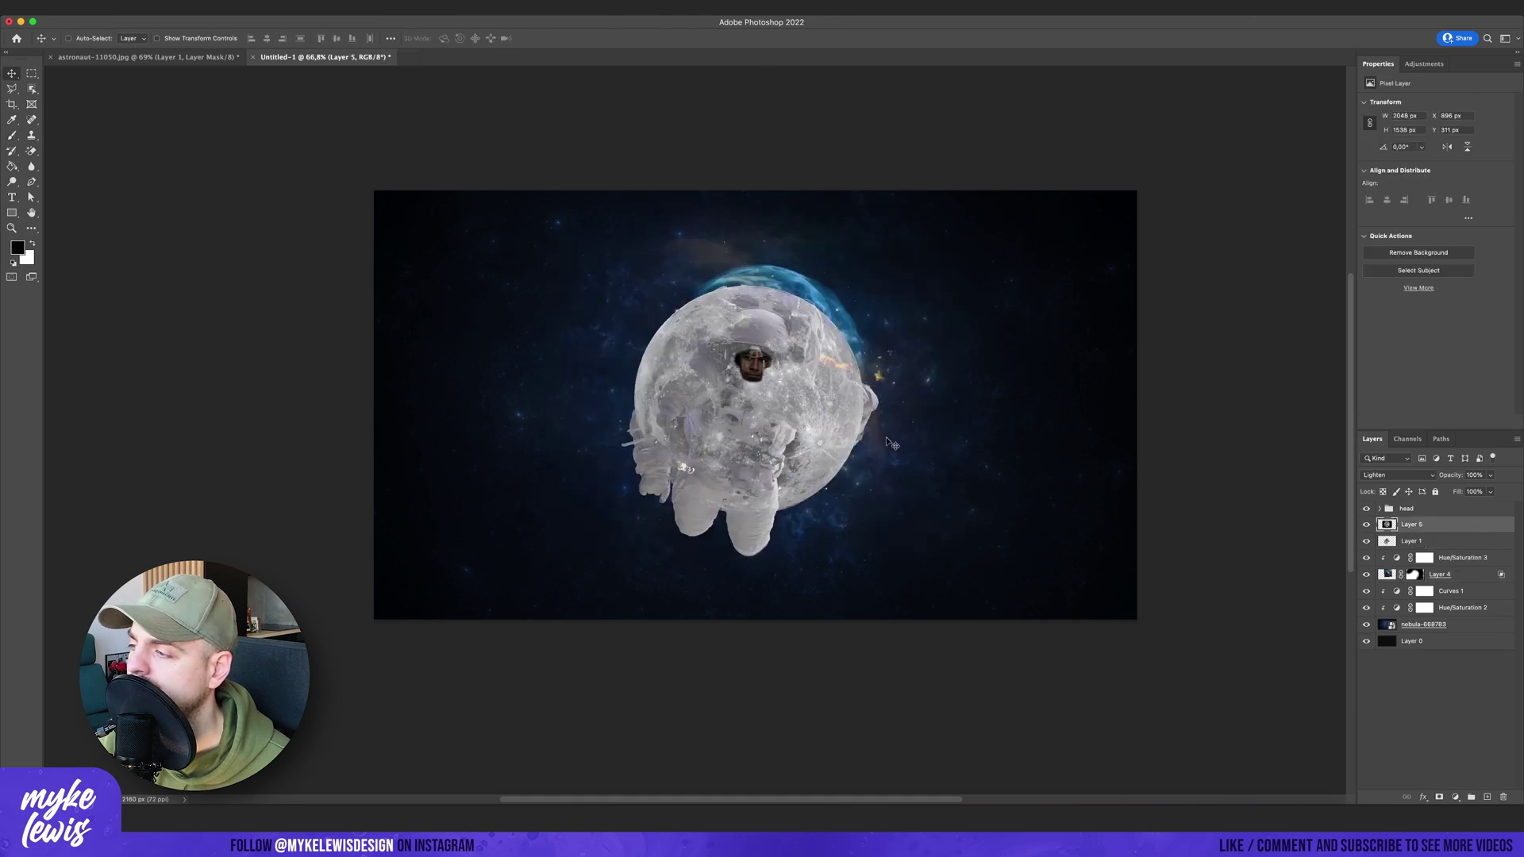
Shrink the moon with Free Transform and place it in the sky to the right of the astronaut.
drag(749, 400, 965, 325)
key(super+t)
drag(1186, 180, 944, 361)
drag(861, 421, 1020, 305)
drag(1102, 240, 990, 343)
key(Return)
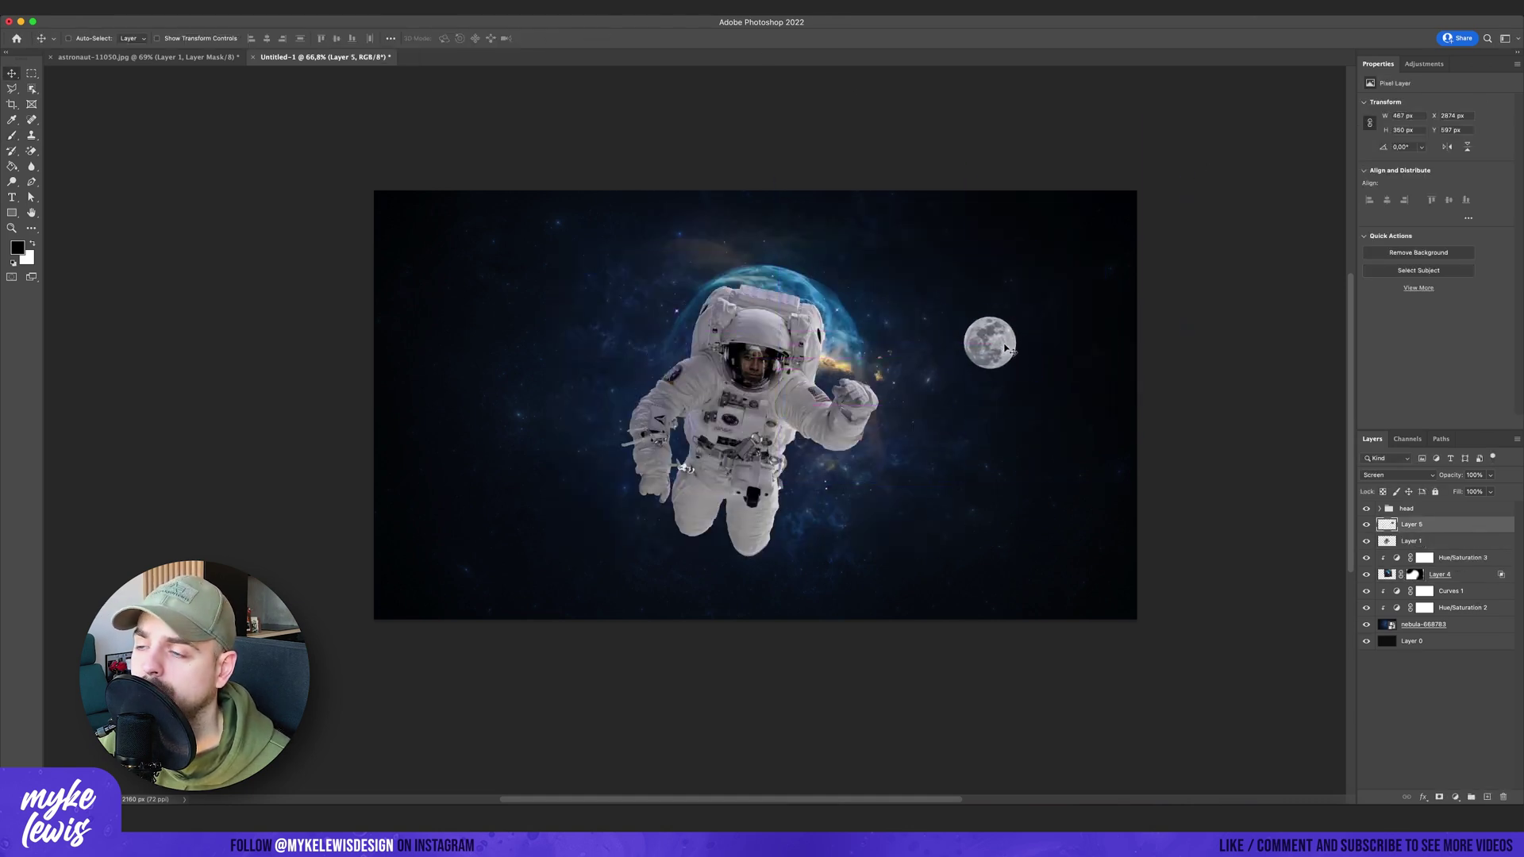
Duplicate the moon layer and soften the copy with Gaussian Blur to create a glow.
key(super+j)
click(276, 8)
mouse_move(290, 160)
click(480, 203)
mouse_move(1094, 531)
mouse_down()
mouse_move(1107, 532)
mouse_move(1089, 531)
mouse_up()
click(1184, 373)
Duplicate the blurred moon, enlarge the new copy and lower its opacity to spread the glow.
key(super+j)
key(super+t)
drag(1058, 288, 1154, 208)
key(Return)
click(1490, 476)
drag(1492, 492, 1438, 493)
Duplicate the enlarged moon glow once more and scale this copy up further.
key(super+j)
key(super+t)
drag(1159, 481, 1256, 589)
key(Return)
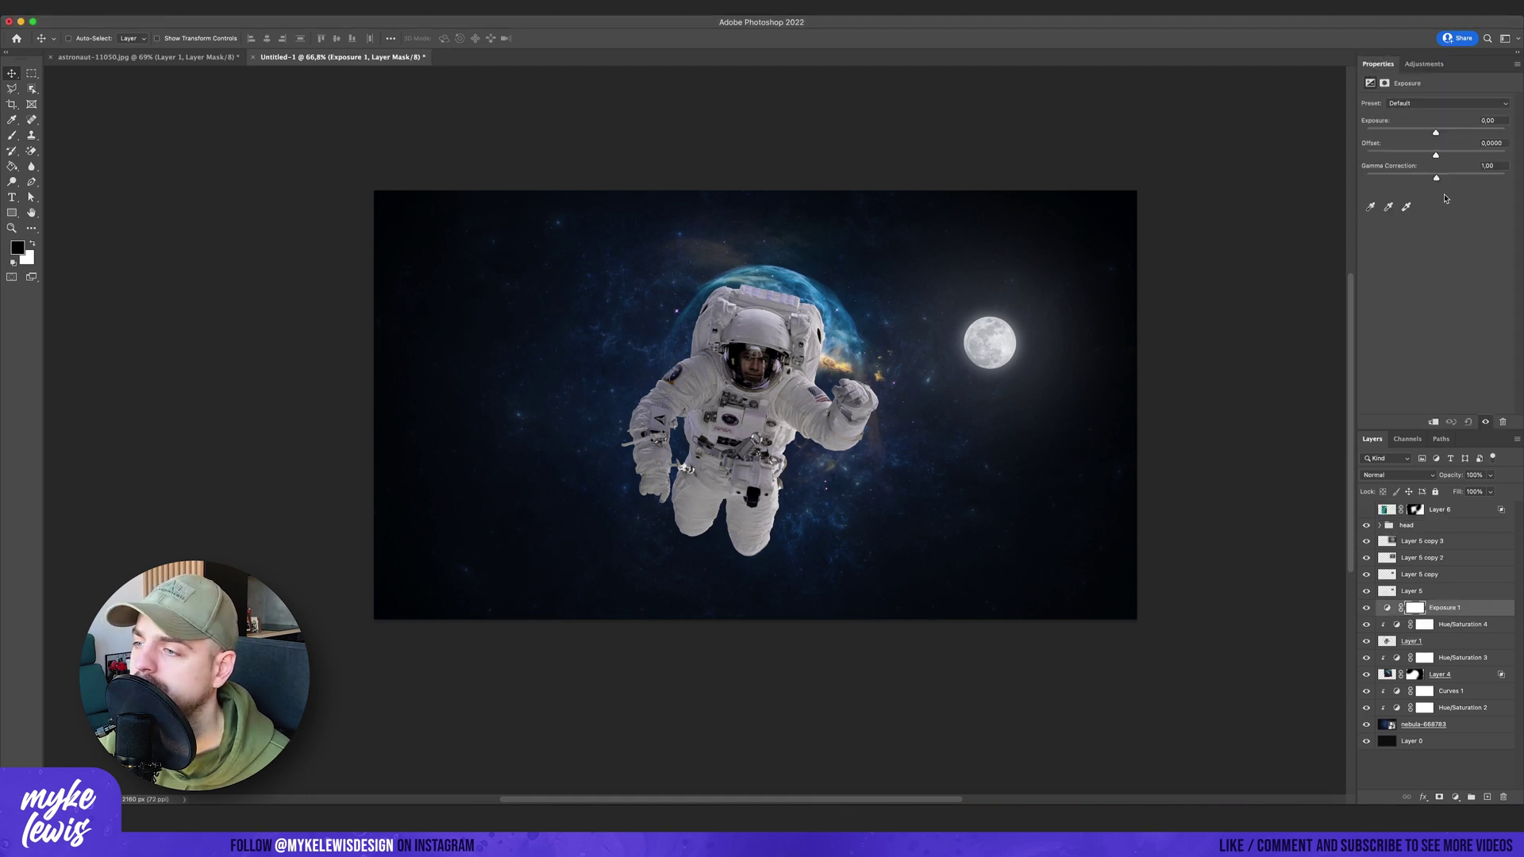
Set the astronaut's Exposure adjustment to -5.58 with gamma 1.03 and invert its layer mask.
drag(1436, 133, 1435, 178)
key(super+i)
Paint white on the Exposure mask with a soft brush to shade the astronaut's helmet, torso, arms and legs.
key(b)
key(x)
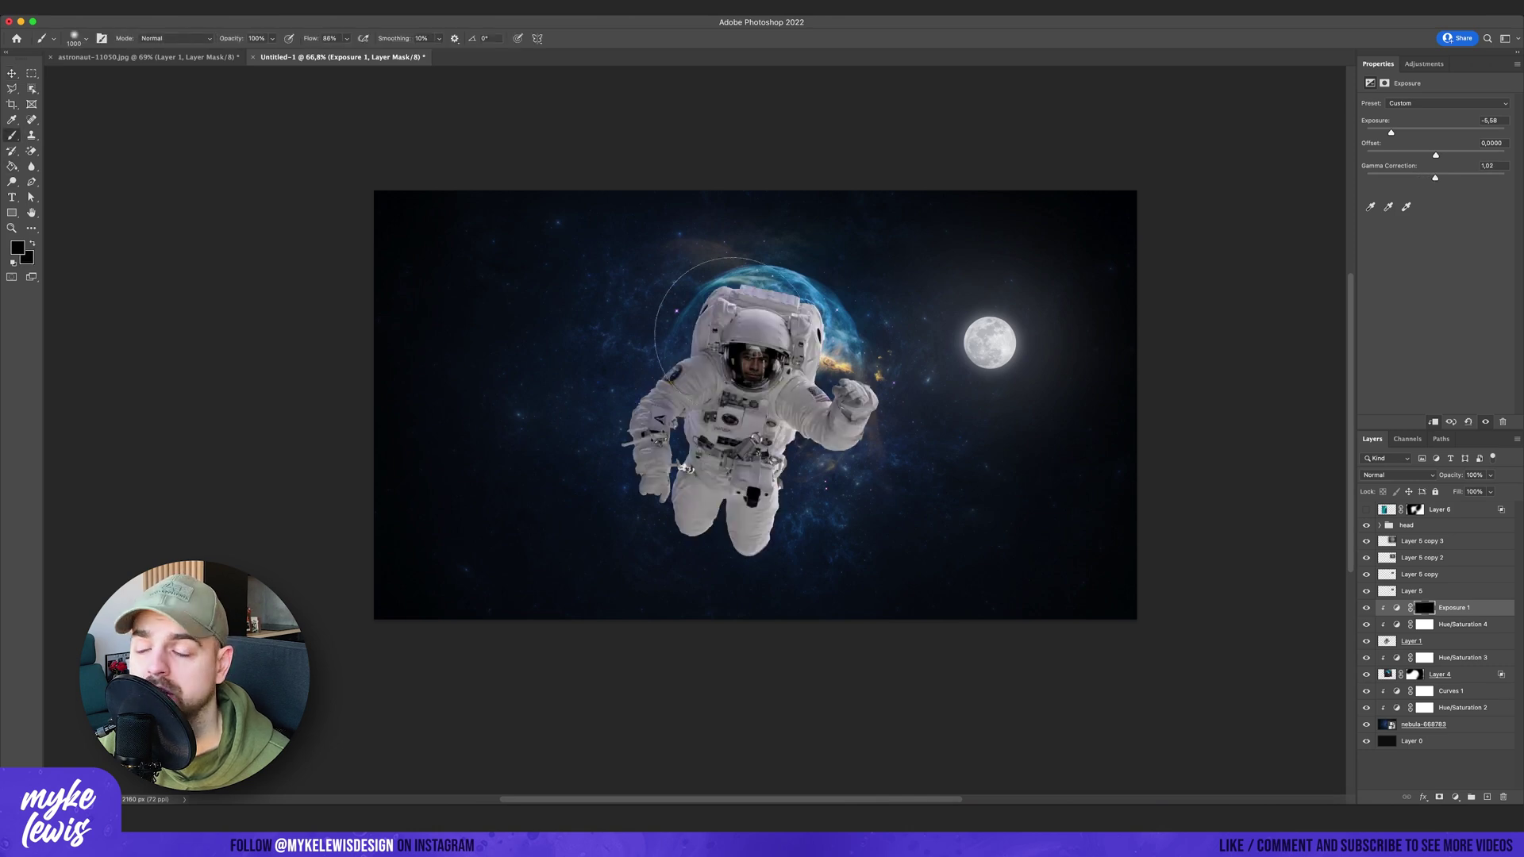
scroll(747, 327, up, 2)
key(bracketleft)
mouse_move(743, 508)
mouse_down()
mouse_move(666, 612)
mouse_move(737, 756)
mouse_move(764, 484)
mouse_up()
key(bracketleft)
mouse_move(683, 437)
mouse_down()
mouse_move(635, 423)
mouse_move(600, 548)
mouse_move(685, 430)
mouse_move(708, 549)
mouse_up()
mouse_move(814, 461)
mouse_down()
mouse_move(873, 496)
mouse_move(925, 412)
mouse_move(793, 484)
mouse_move(706, 608)
mouse_up()
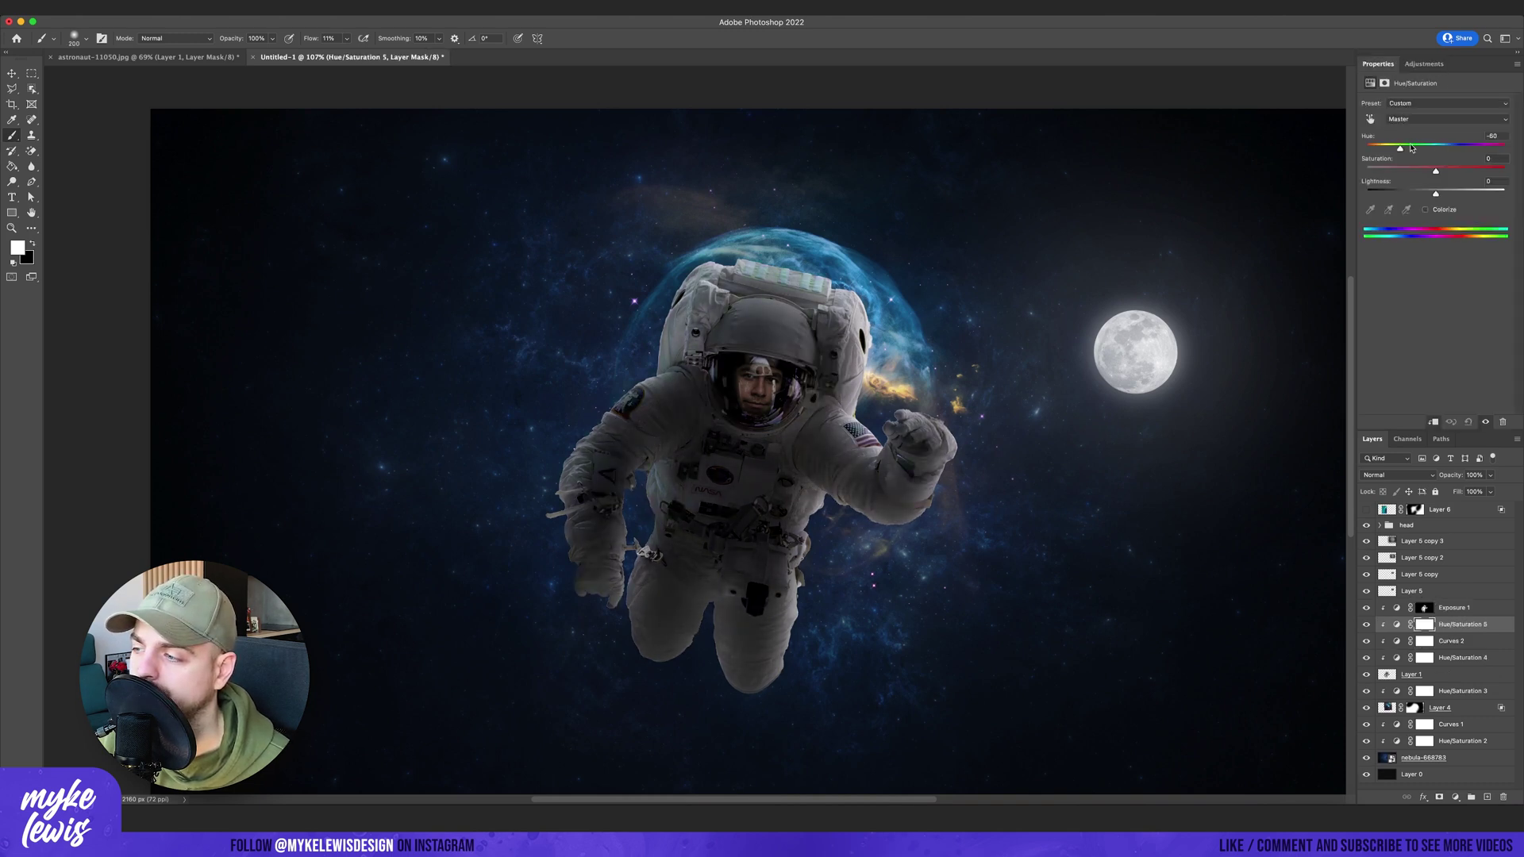
Colorize the astronaut with Hue/Saturation at Hue 212 and set its Blend If underlying black point to 49.
click(1425, 210)
drag(1362, 149, 1447, 148)
click(1425, 798)
click(1446, 636)
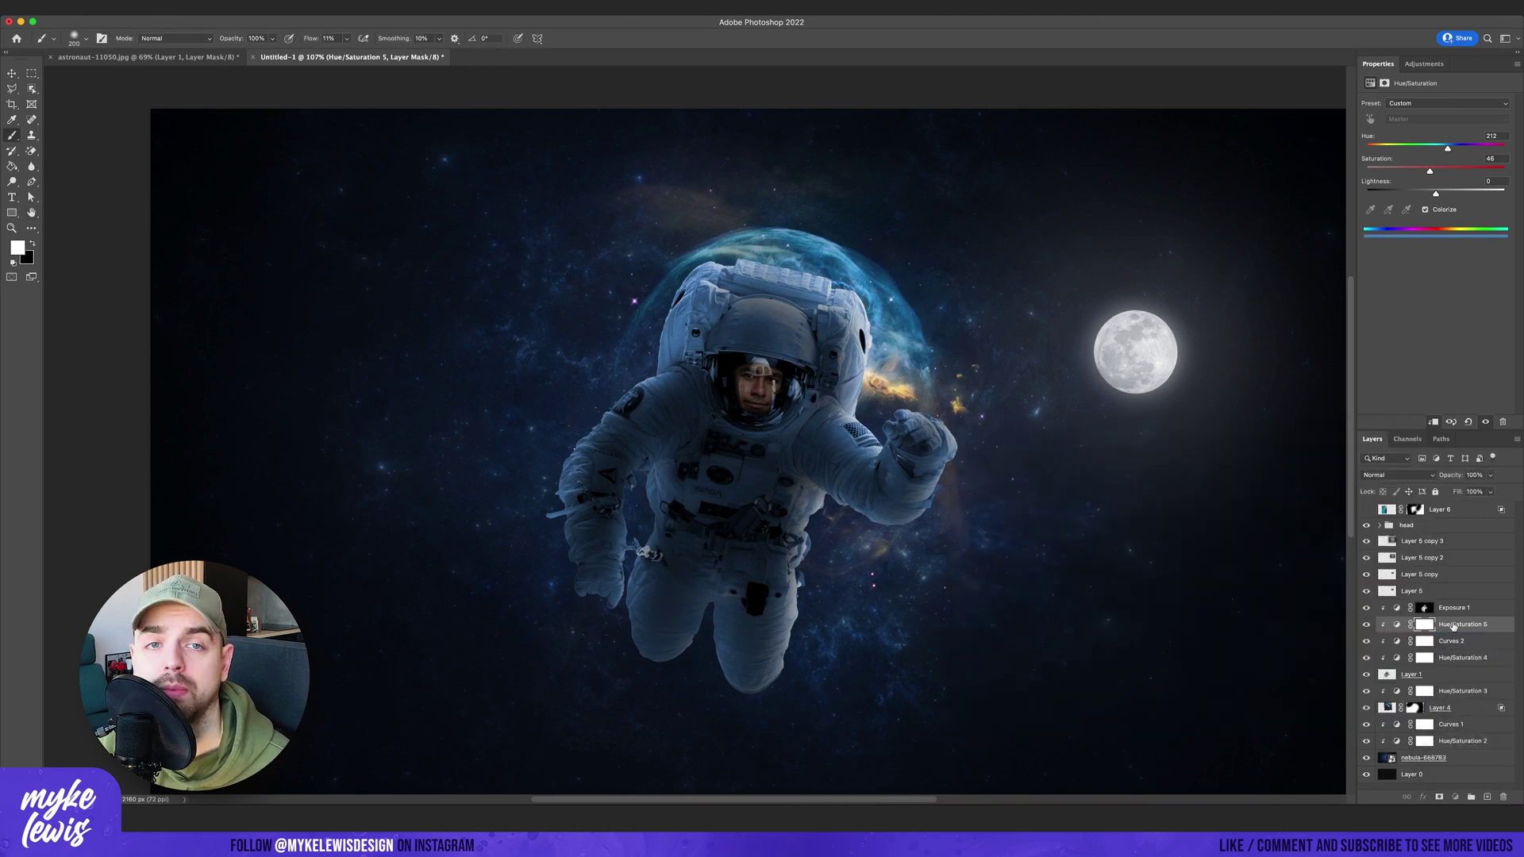
drag(1124, 643, 1157, 646)
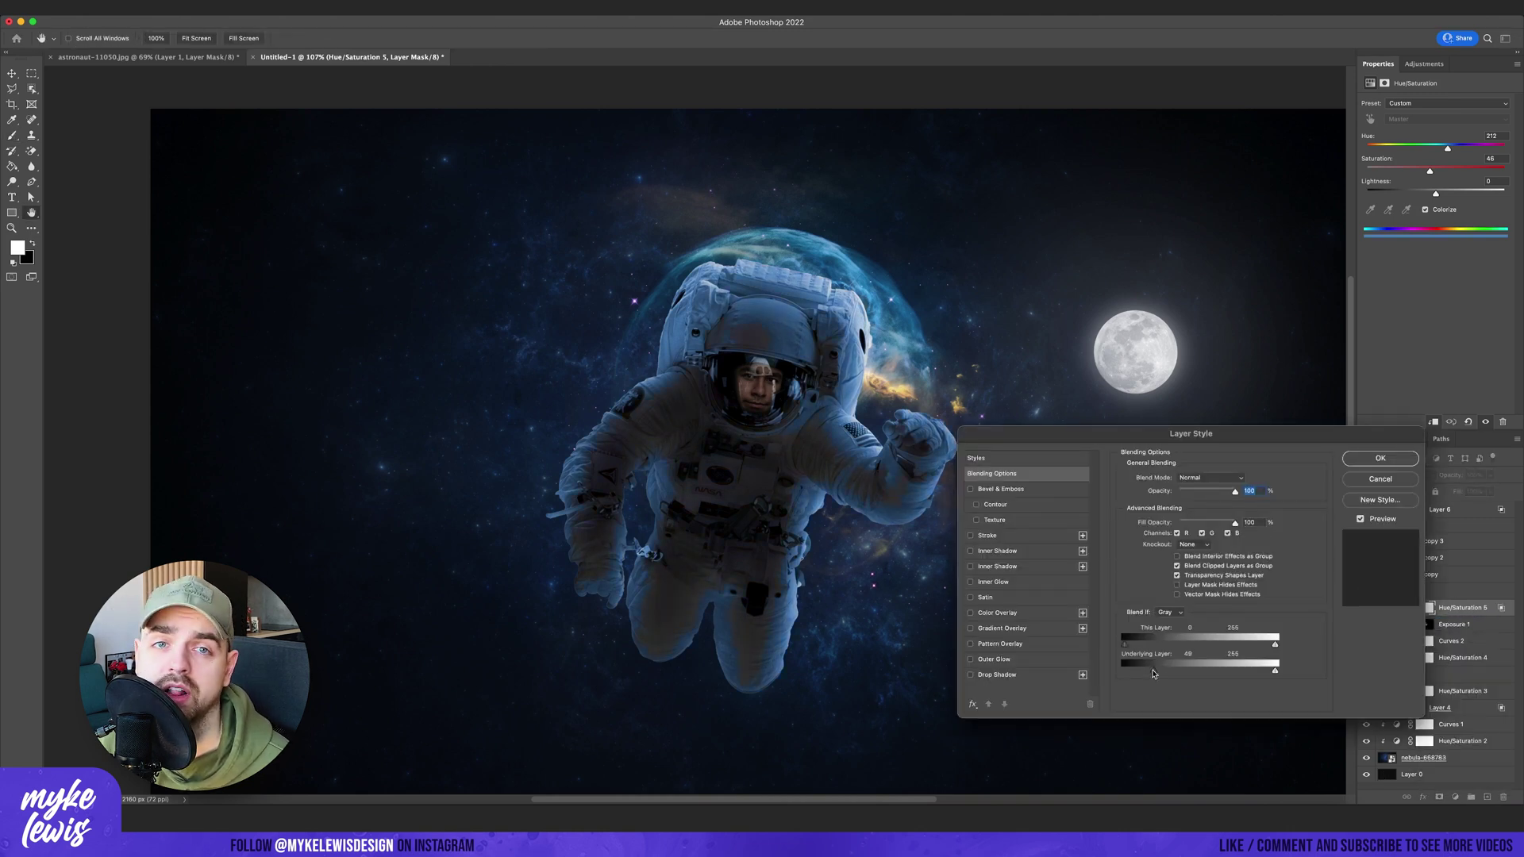
click(1381, 458)
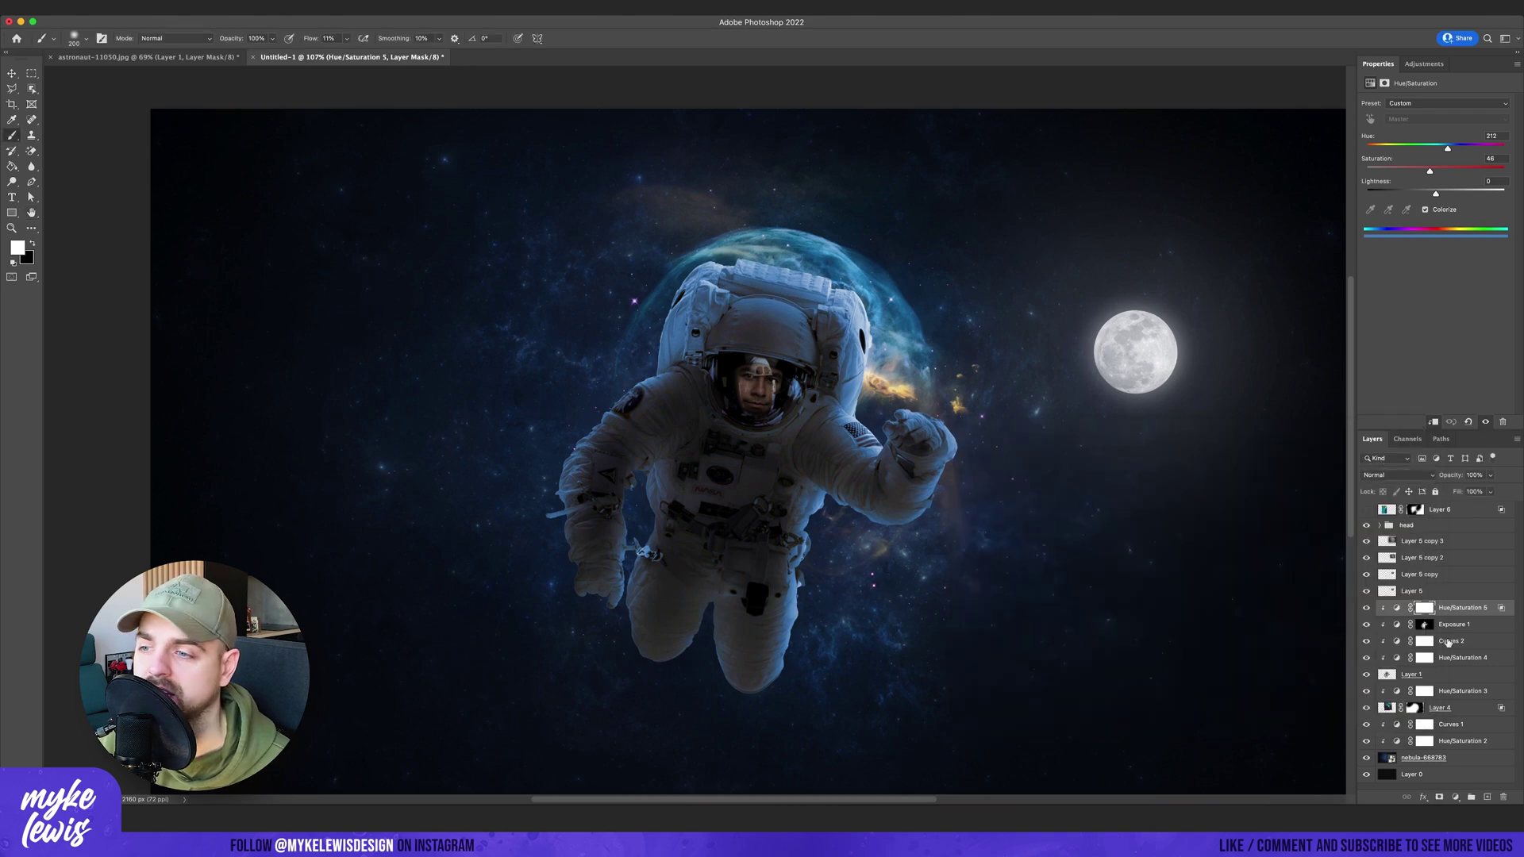
click(1466, 658)
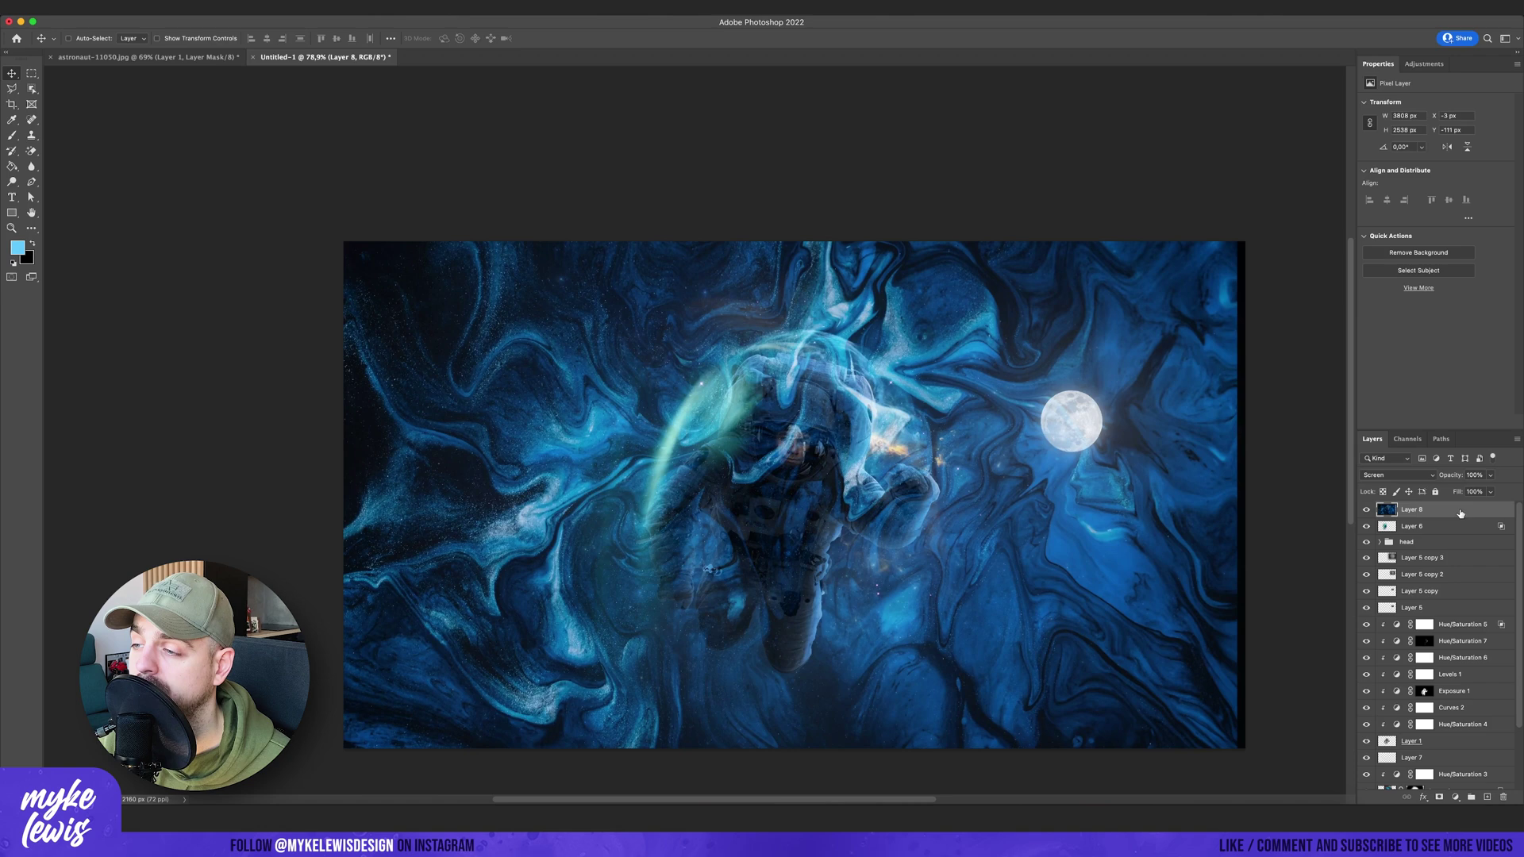
Move the Layer 8 fluid texture beneath the astronaut and shift its color to green with a Hue/Saturation adjustment.
drag(1460, 514, 1436, 673)
click(1424, 65)
click(1387, 106)
drag(1436, 148, 1416, 149)
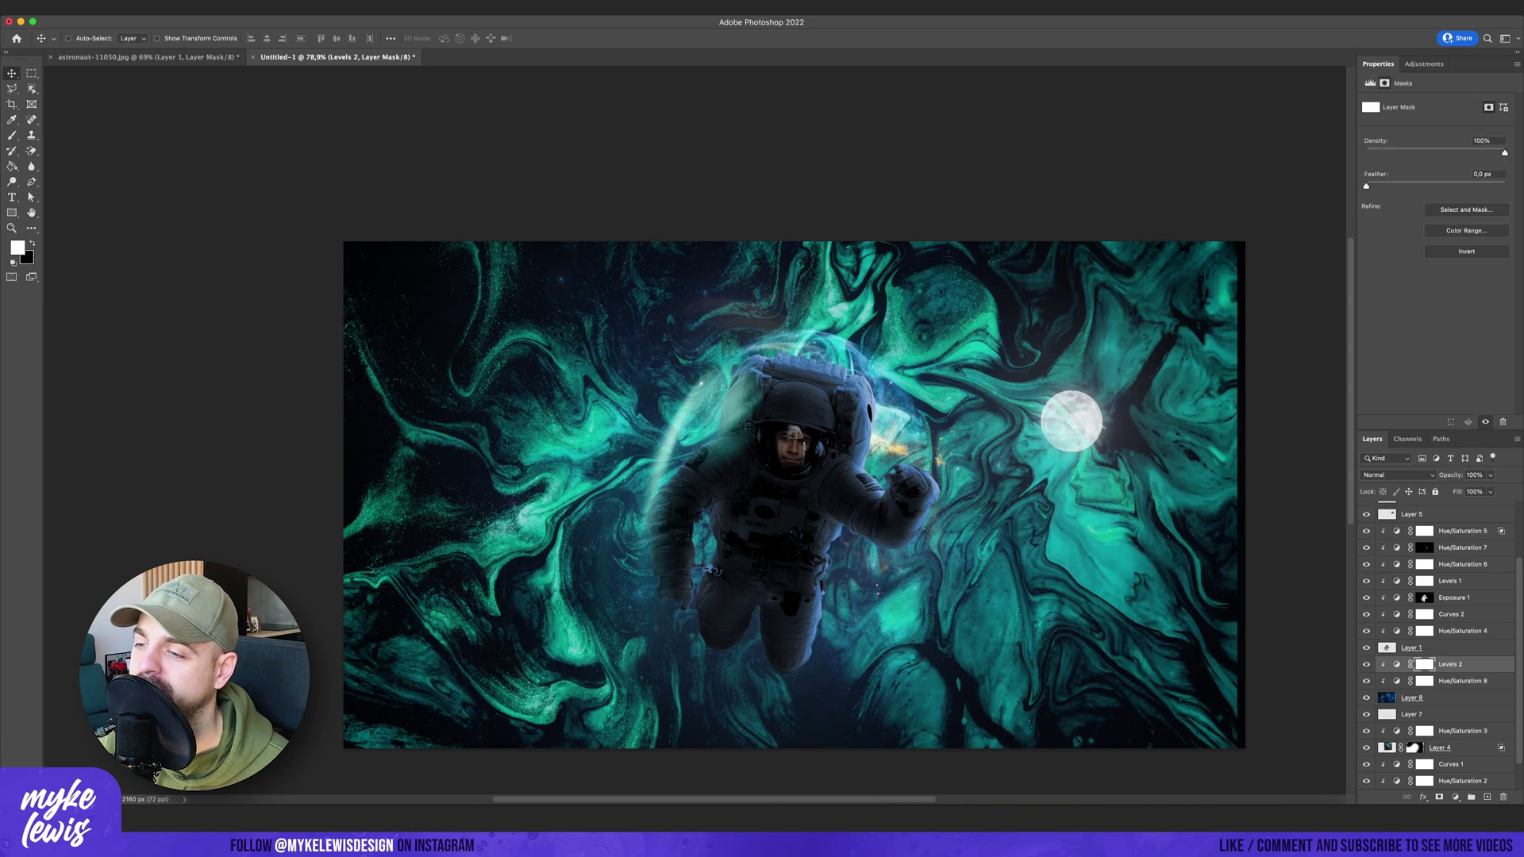
Scale the masked fluid texture down to about 53.5% and brush away its hard edges on the layer mask.
key(b)
key(x)
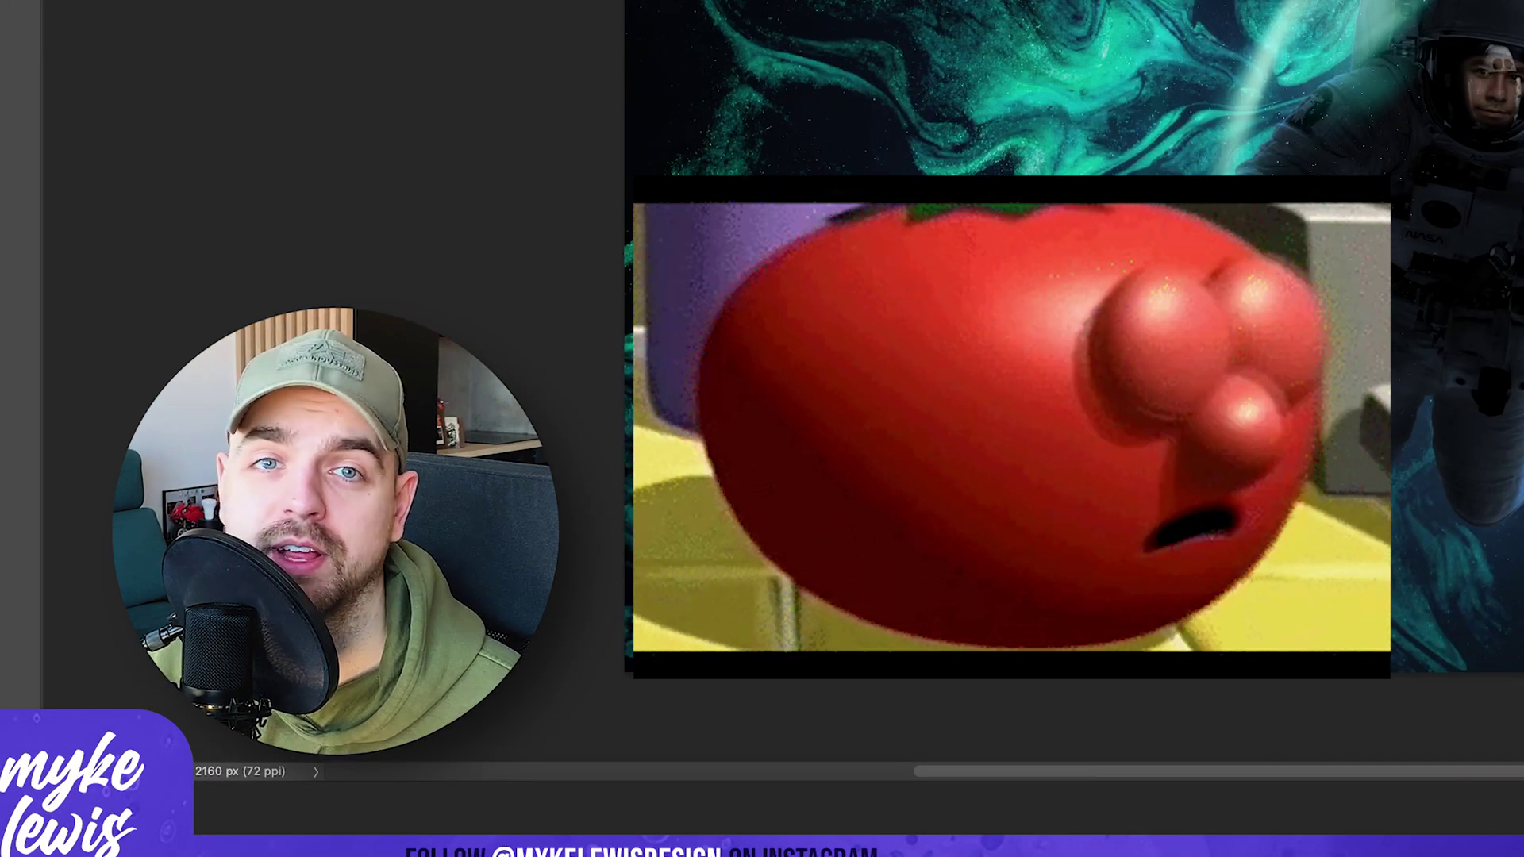
key(super+t)
drag(1235, 215, 1031, 353)
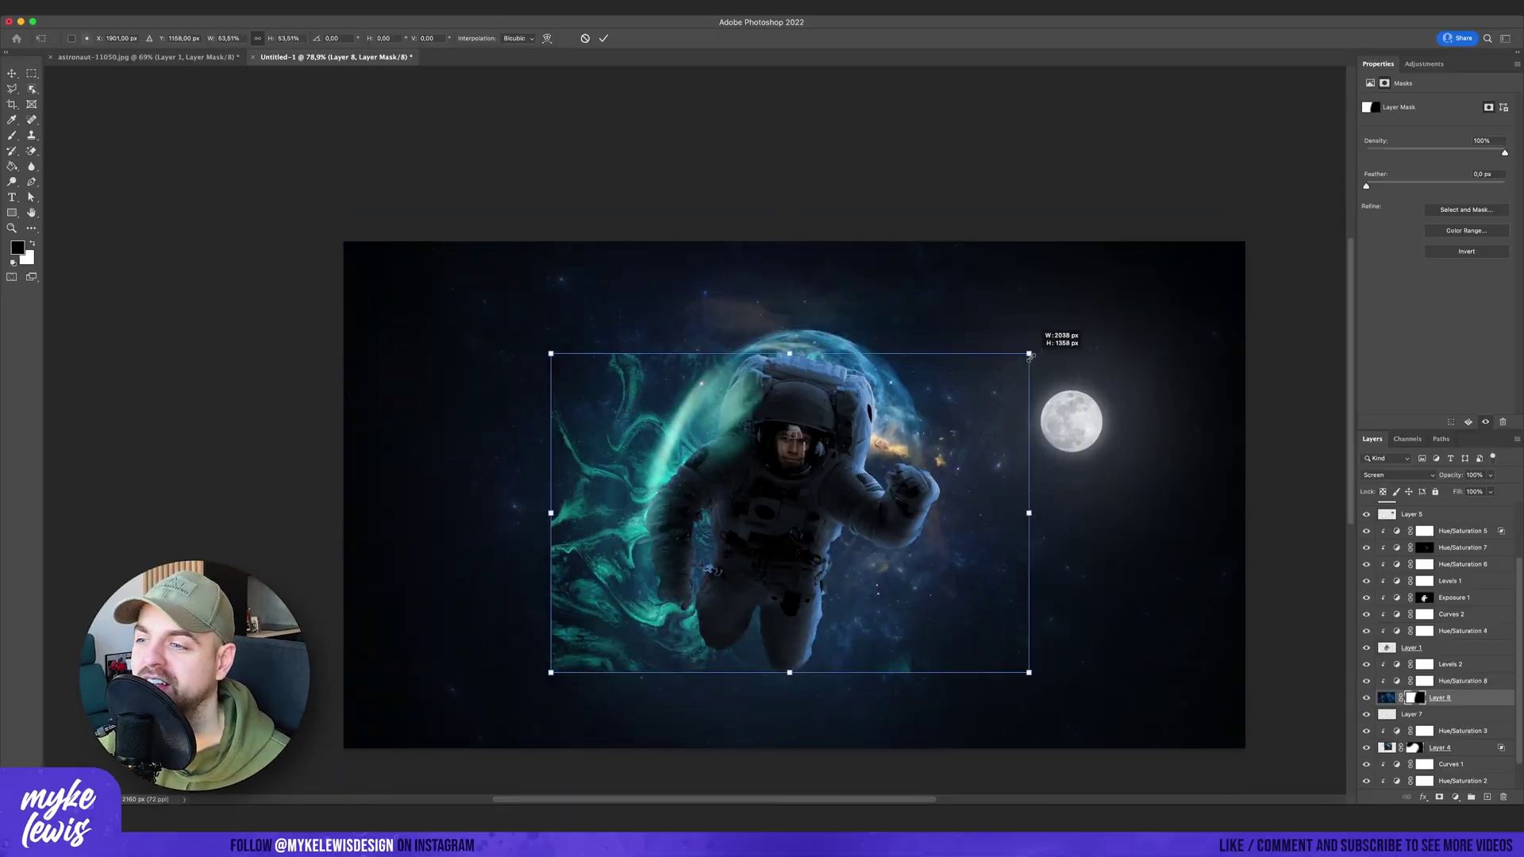
key(Return)
click(857, 400)
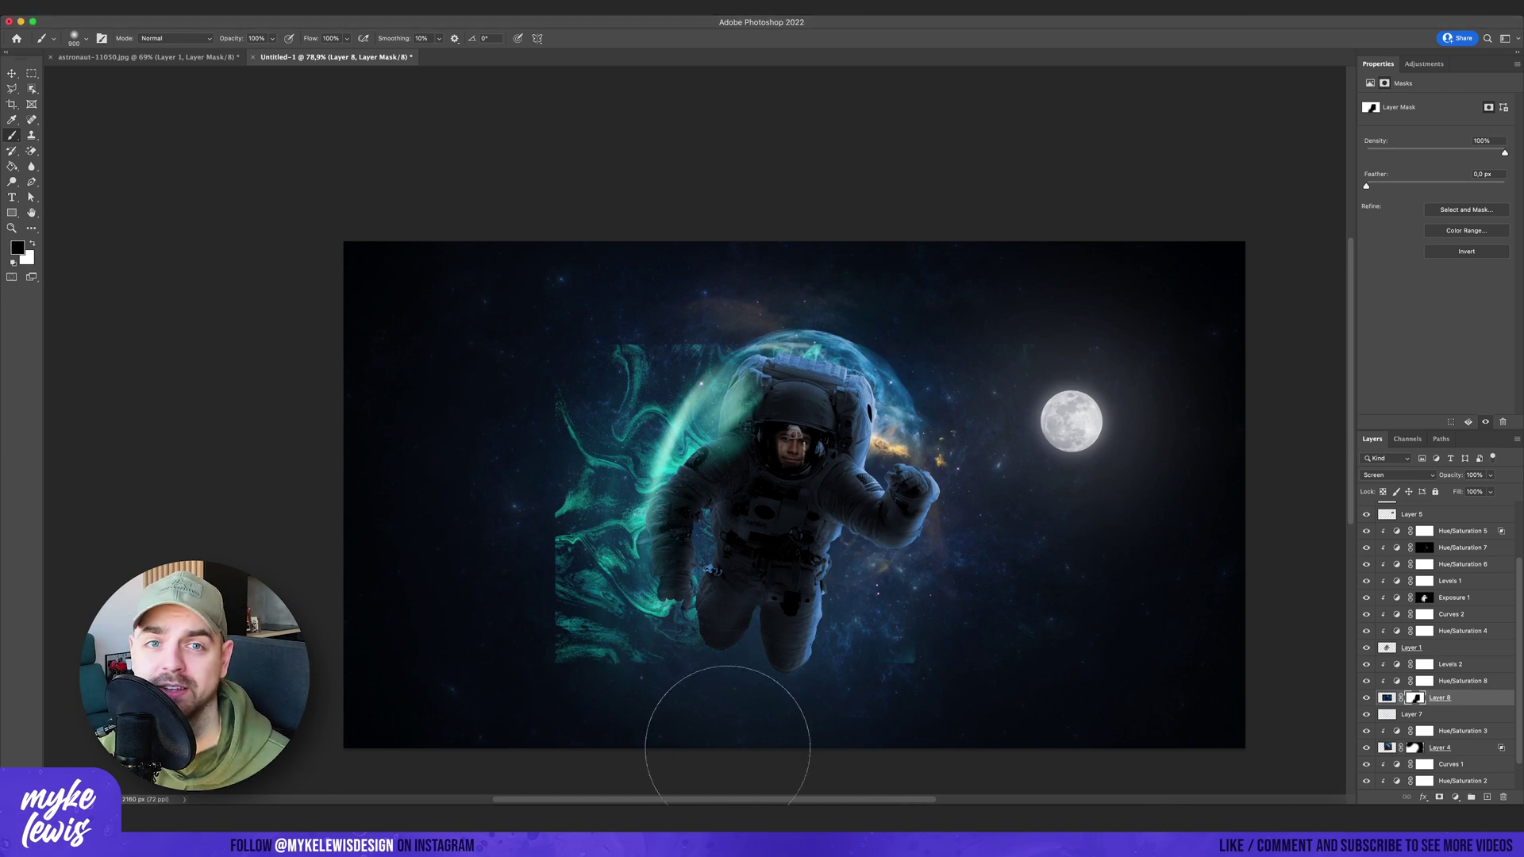
mouse_move(727, 747)
mouse_down()
mouse_move(530, 628)
mouse_move(692, 292)
mouse_up()
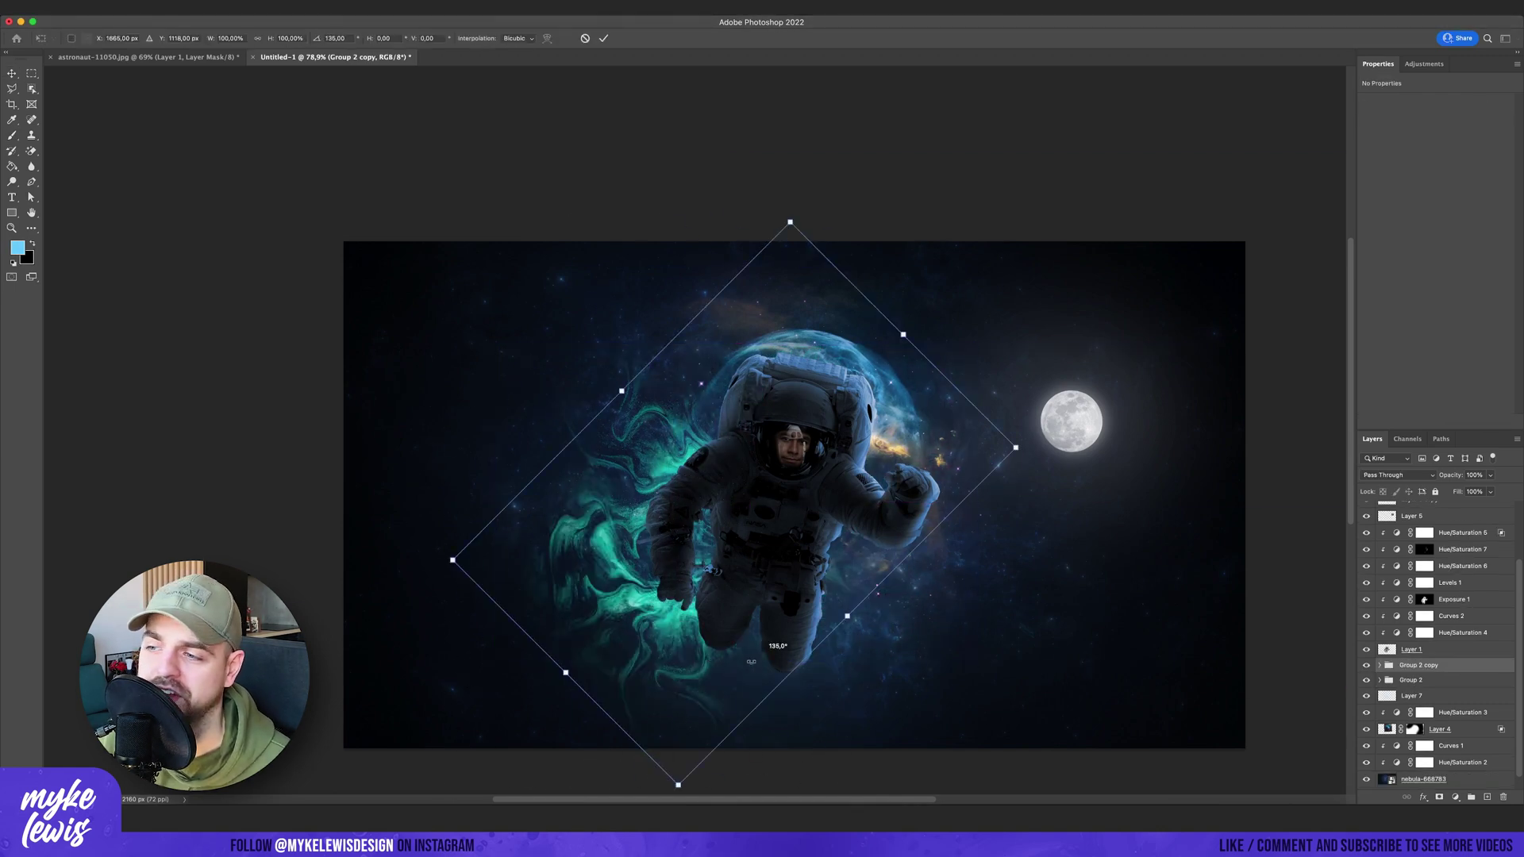
Place the duplicated fluid group, rotated 135°, on the right side of the astronaut.
drag(818, 468, 989, 466)
key(Return)
Shift the Hue/Saturation hue of the fluid texture on the canvas's left side to red.
click(1379, 665)
scroll(1397, 665, down, 3)
click(1406, 640)
drag(1415, 149, 1366, 148)
click(1379, 672)
click(1433, 647)
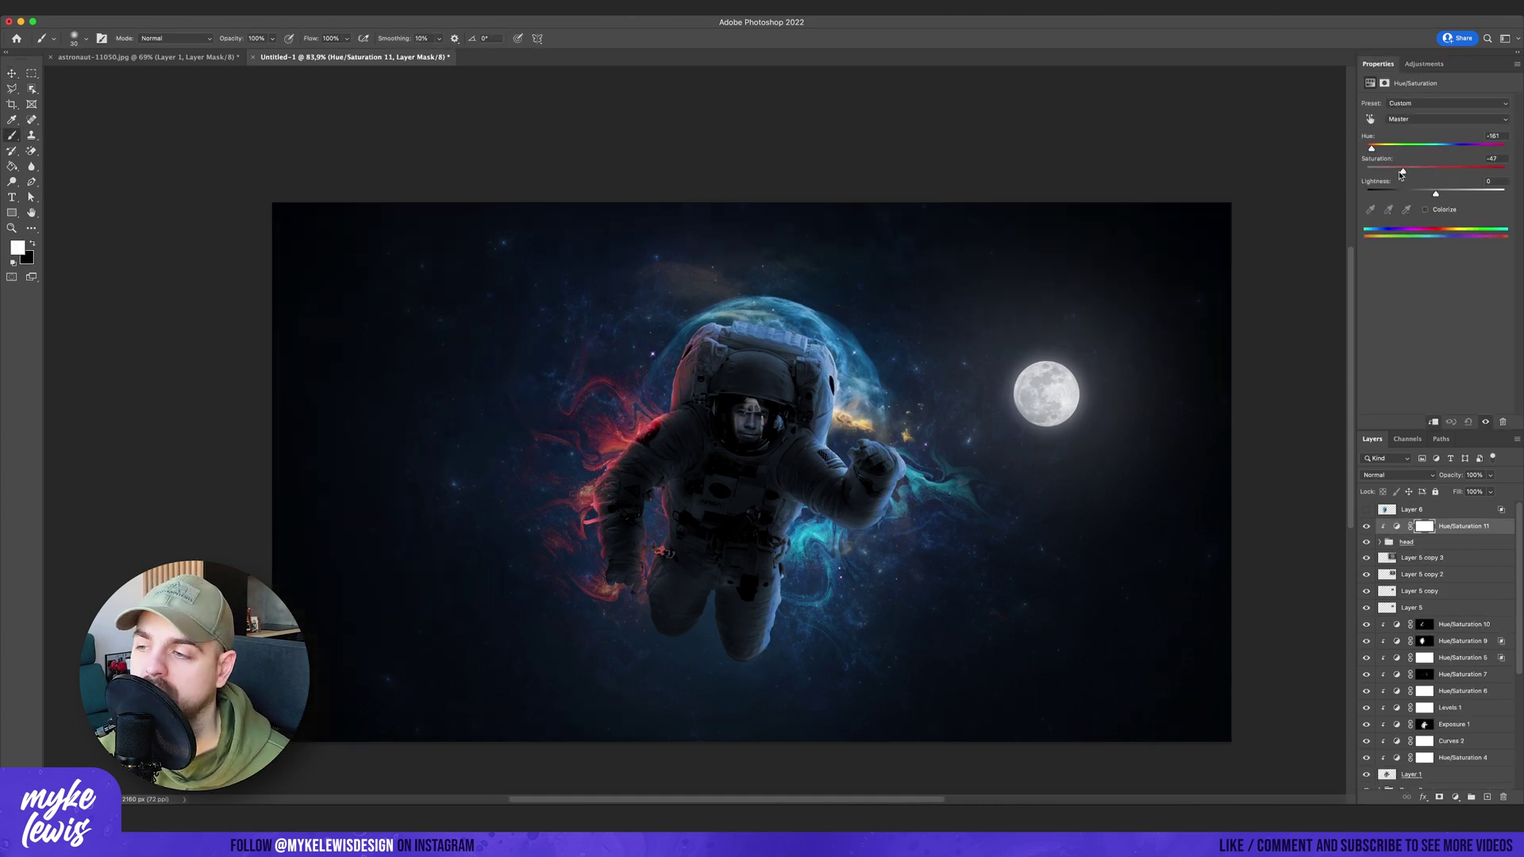
Add a clipped Brightness/Contrast adjustment above the head group and lower the opacity of Hue/Saturation 11 to 60%.
click(1424, 64)
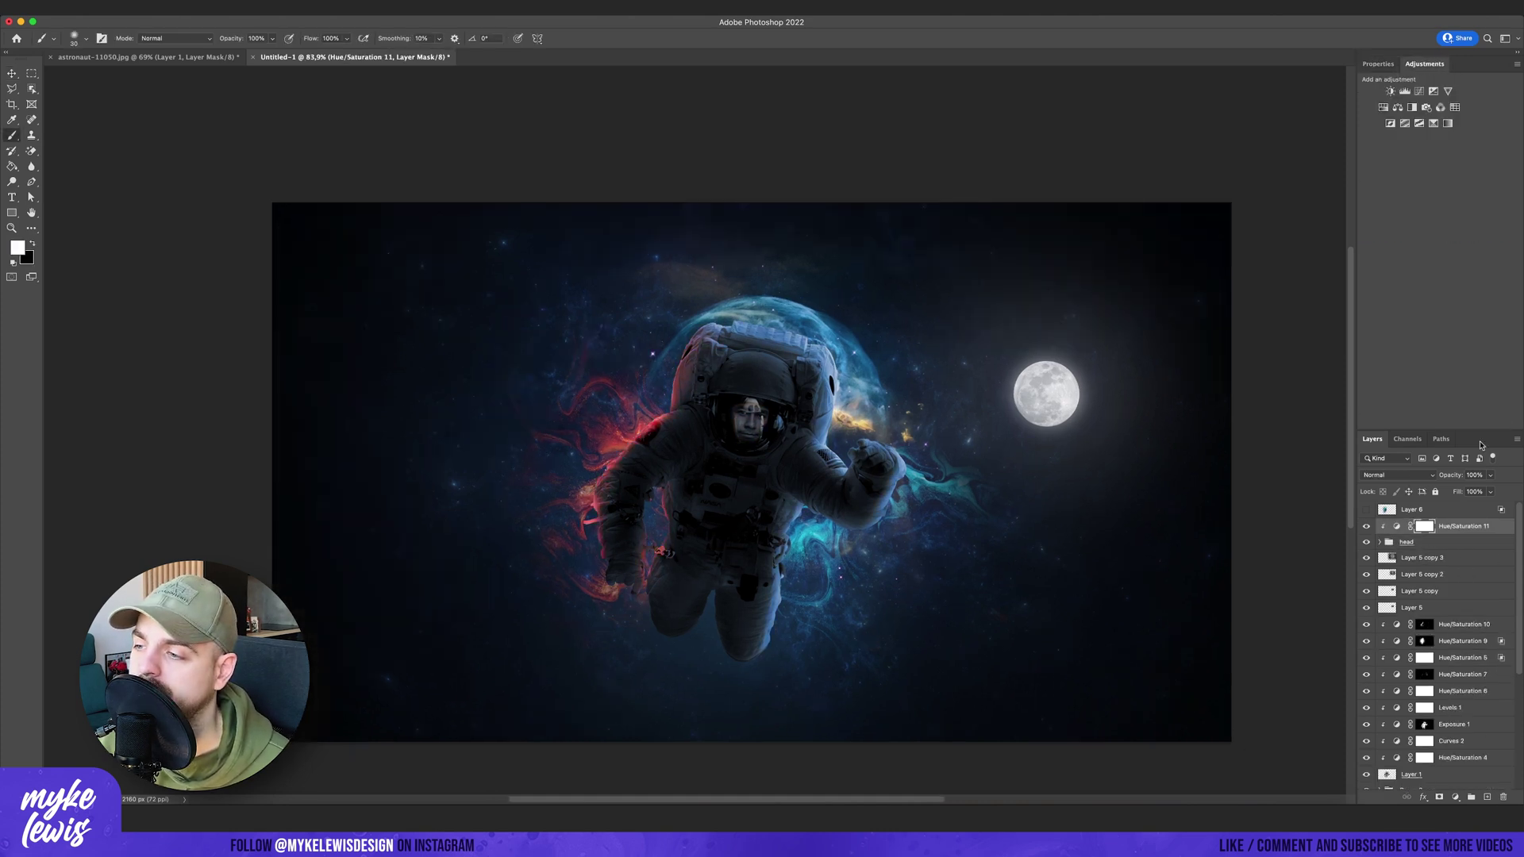
click(1384, 89)
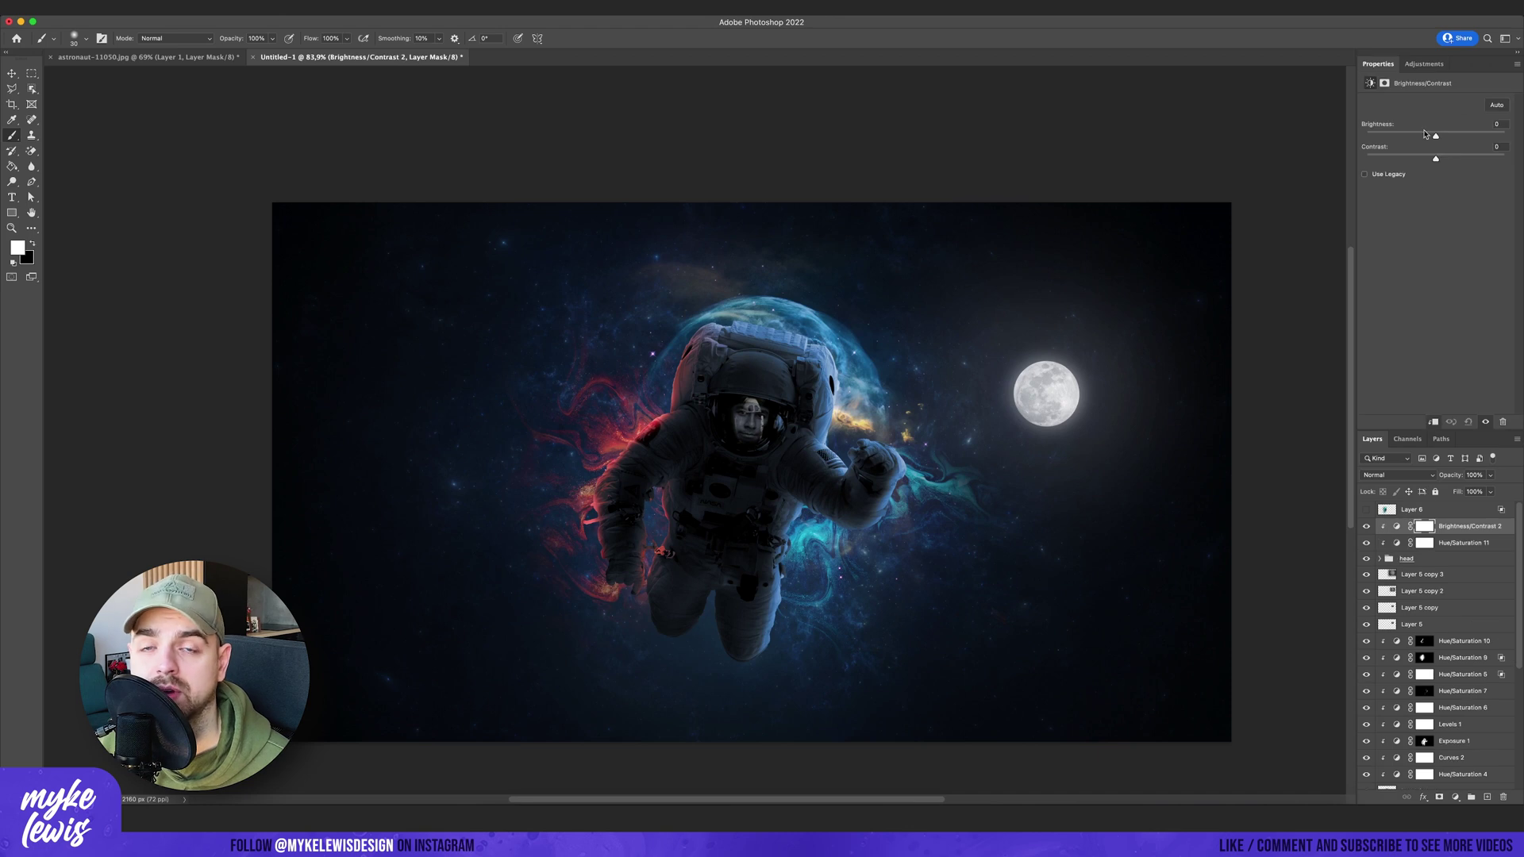
click(1477, 548)
drag(1491, 474, 1443, 493)
click(1131, 128)
scroll(853, 486, down, 5)
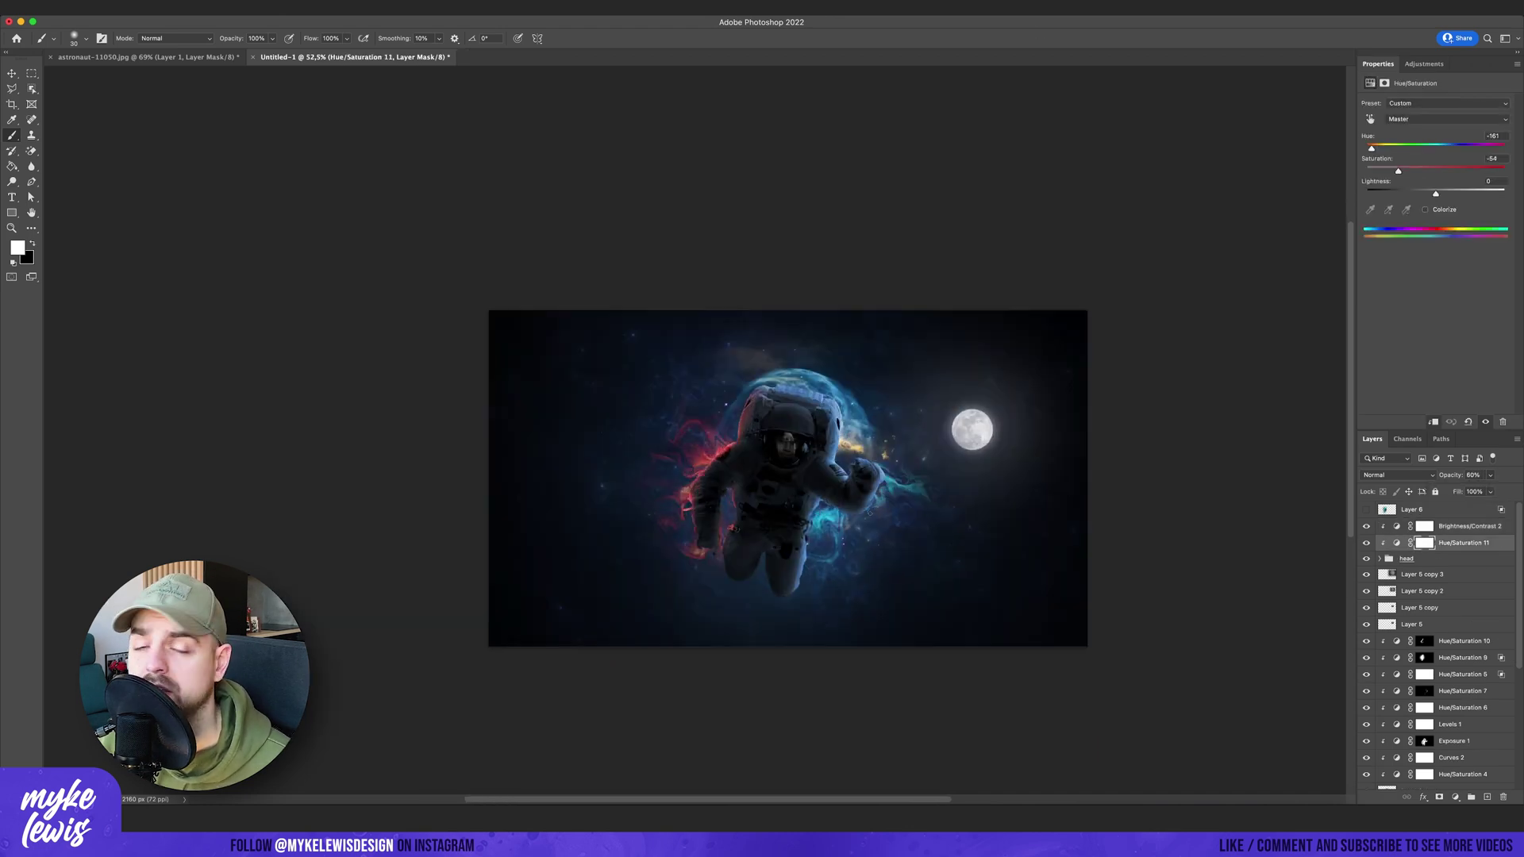
scroll(1384, 619, down, 5)
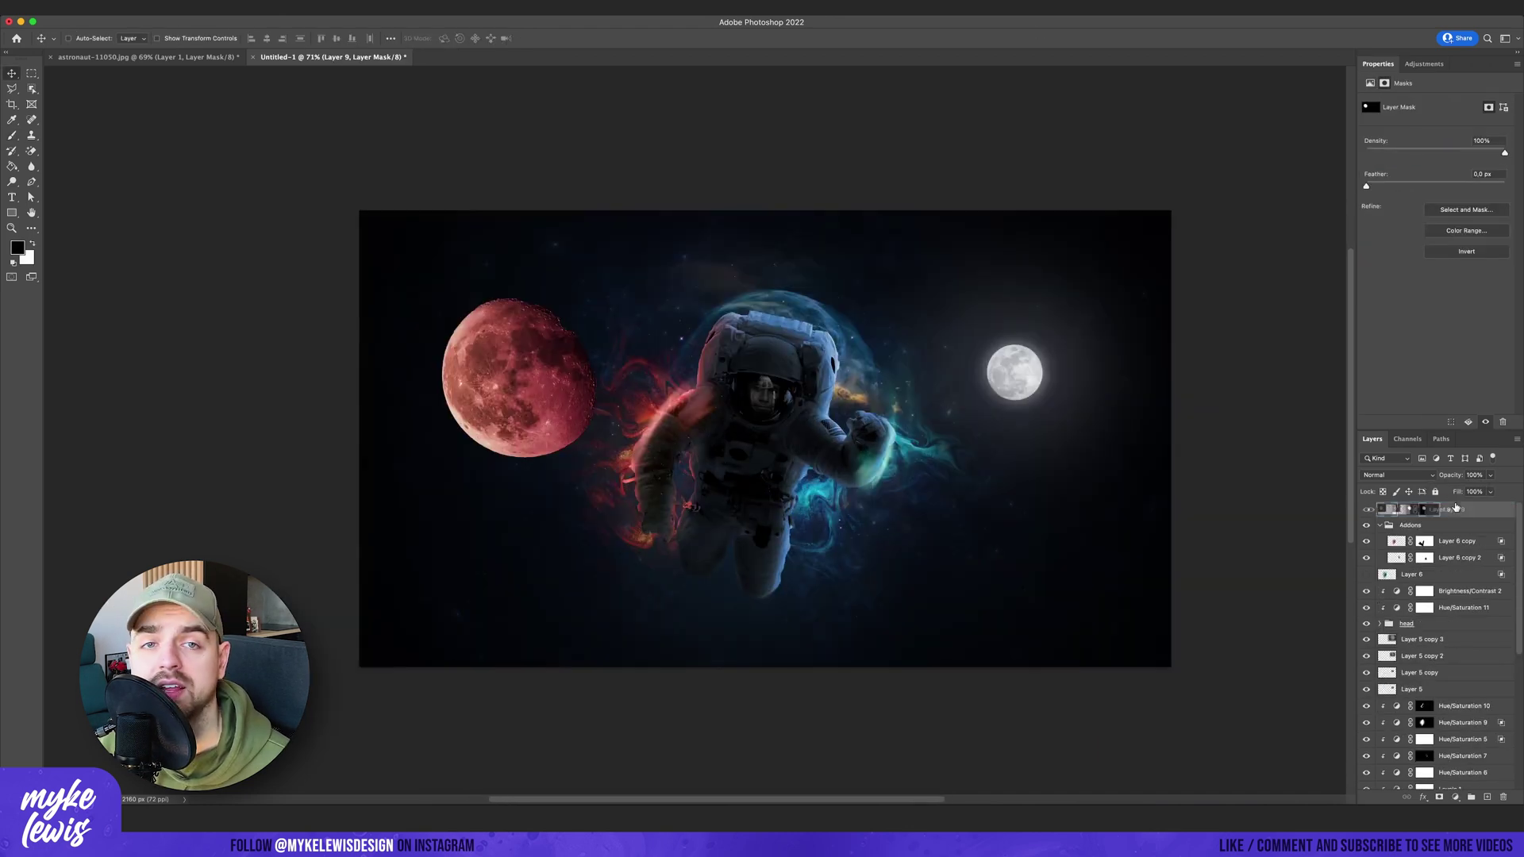
Shrink the red moon on Layer 9, placed beneath Layer 5, to about 32% and flip it horizontally.
click(1411, 656)
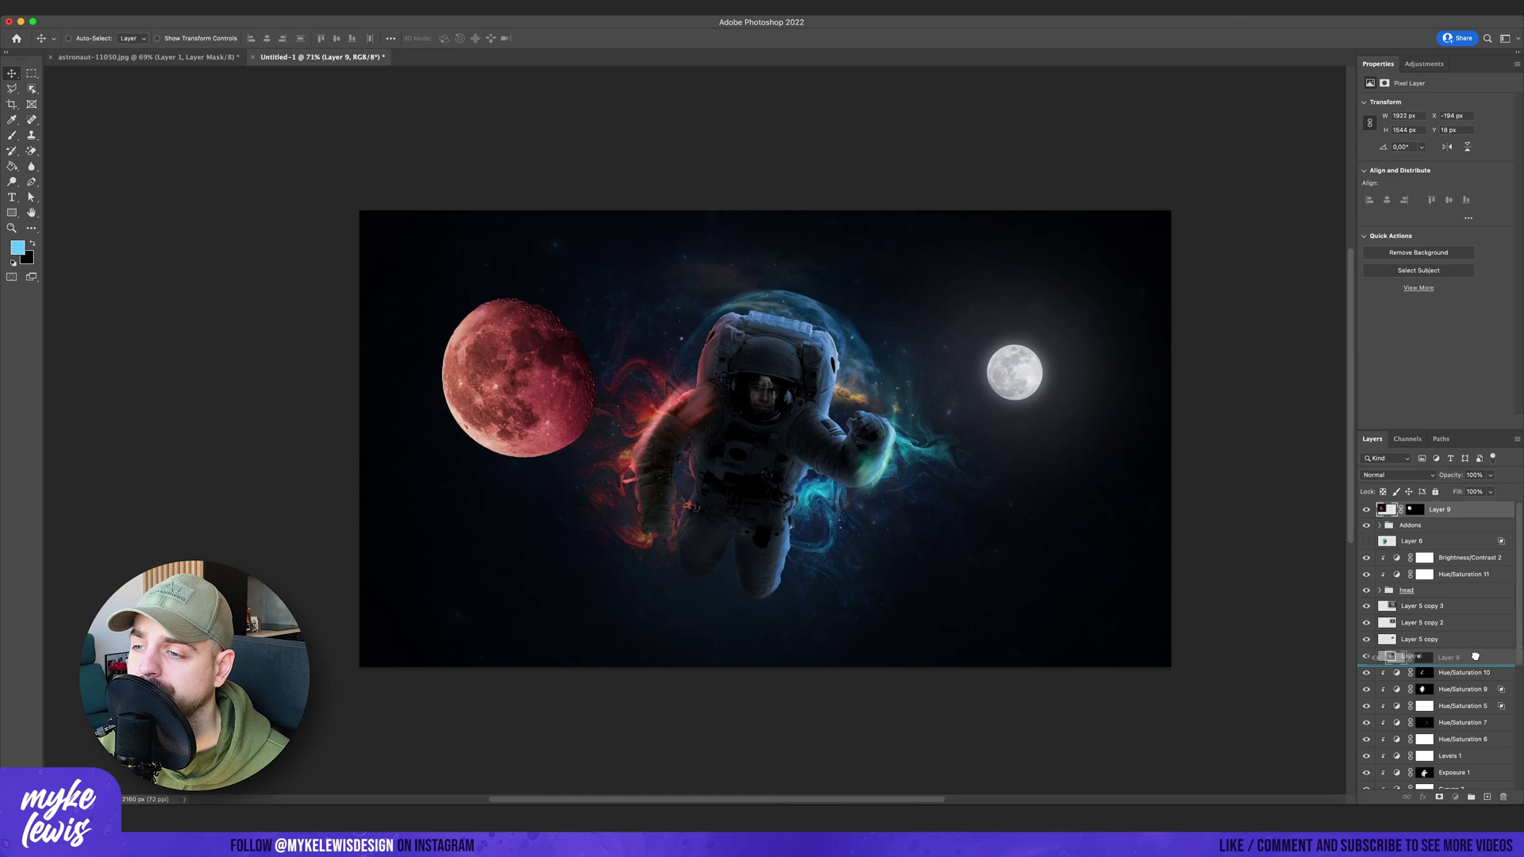
key(ctrl+t)
drag(595, 296, 543, 332)
click(102, 8)
mouse_move(215, 270)
click(318, 480)
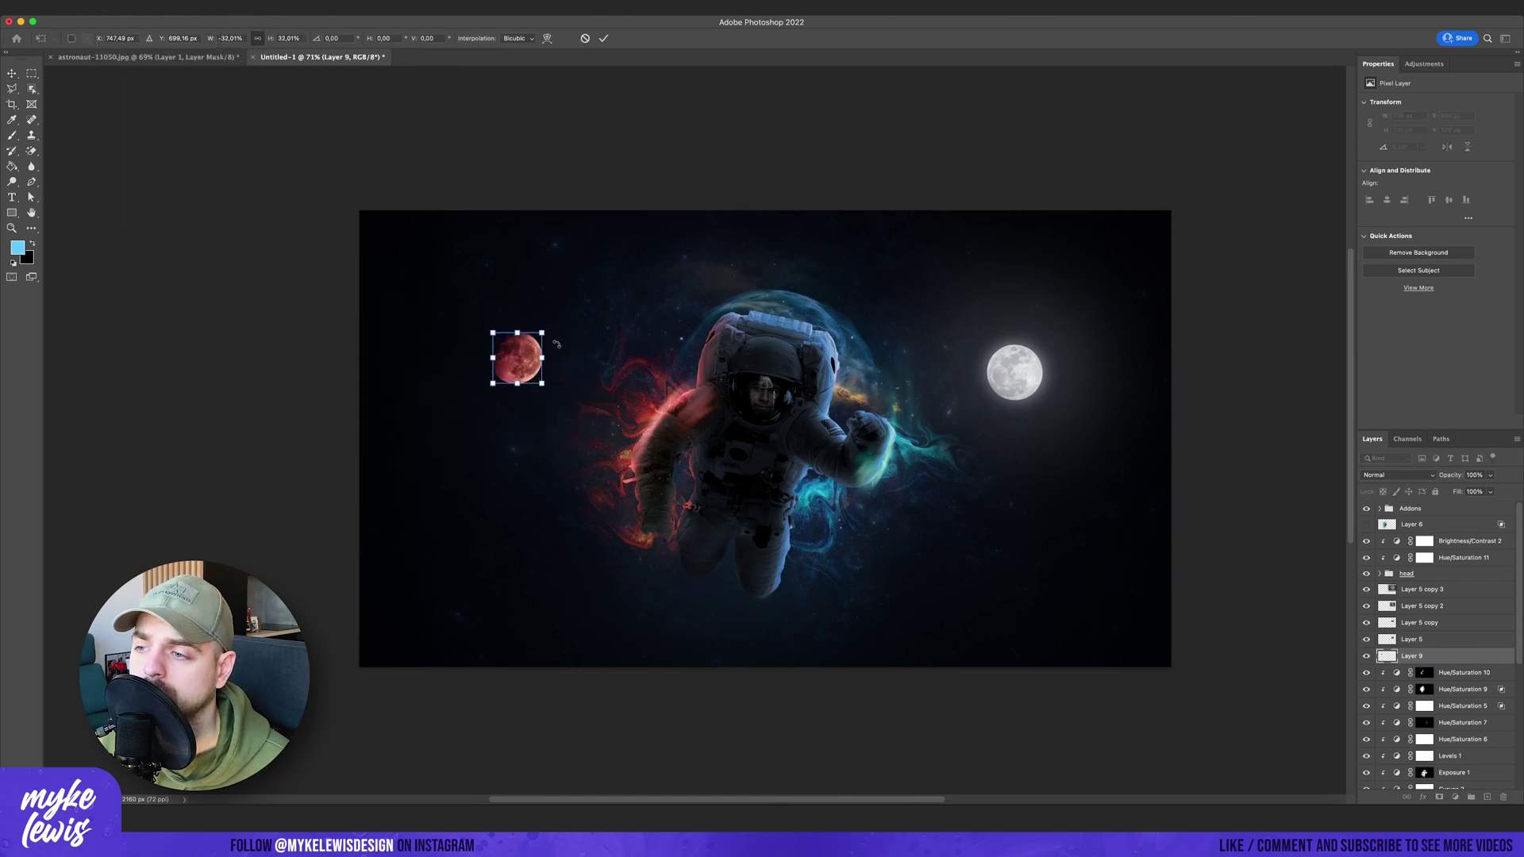
key(Return)
Set the blend mode of the red moon layer to Screen.
click(1398, 476)
click(1397, 581)
click(1456, 641)
click(1456, 623)
click(1454, 655)
Duplicate the red moon layer and soften the copy with Gaussian Blur.
key(ctrl+j)
click(280, 8)
click(484, 204)
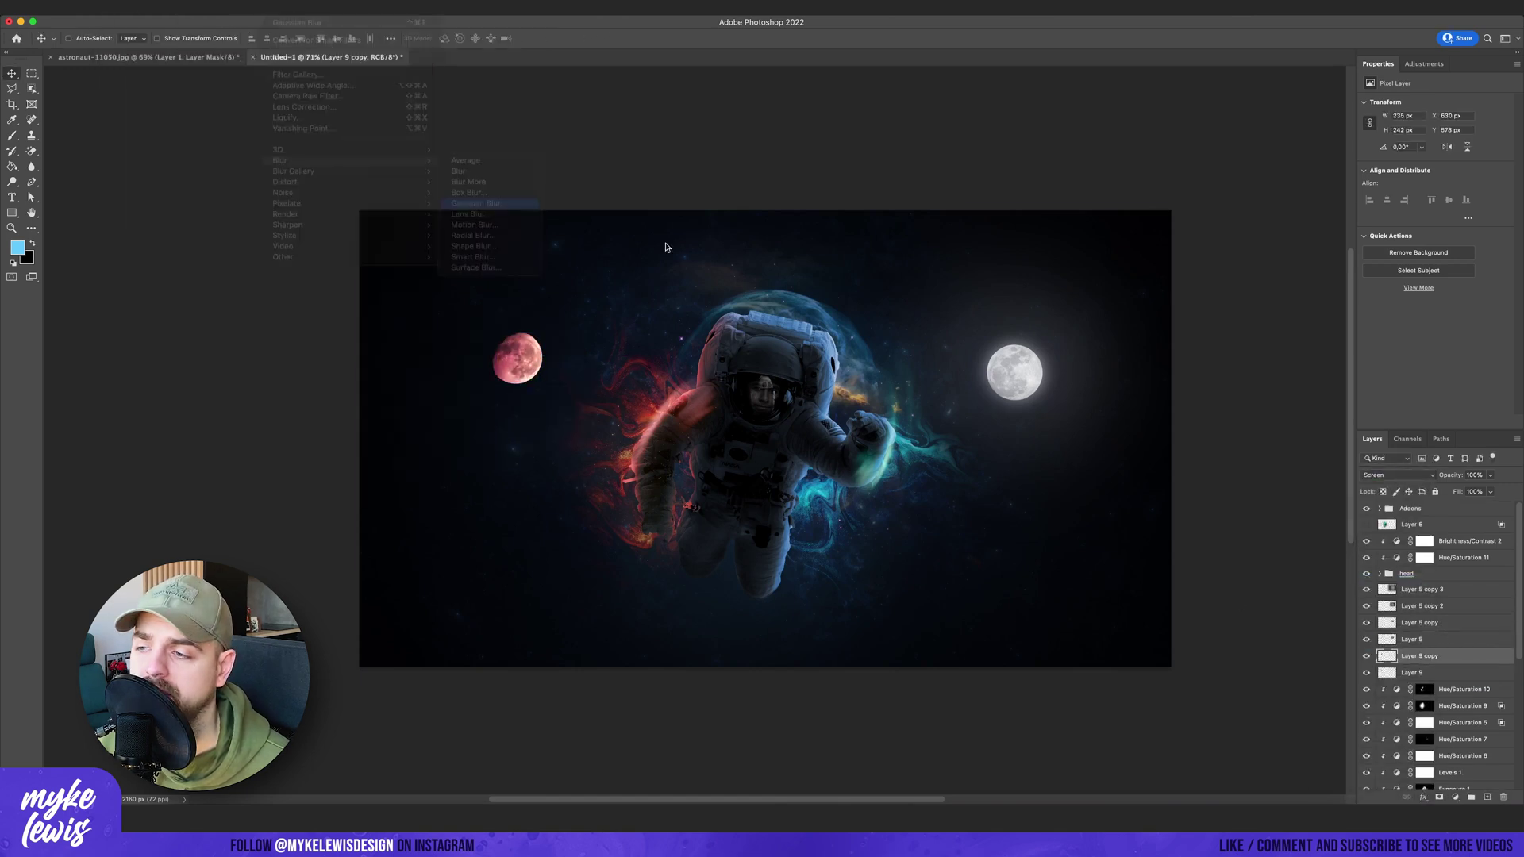
click(1182, 371)
Duplicate the blurred red moon copy and transform the duplicate to widen the glow.
key(ctrl+j)
key(ctrl+t)
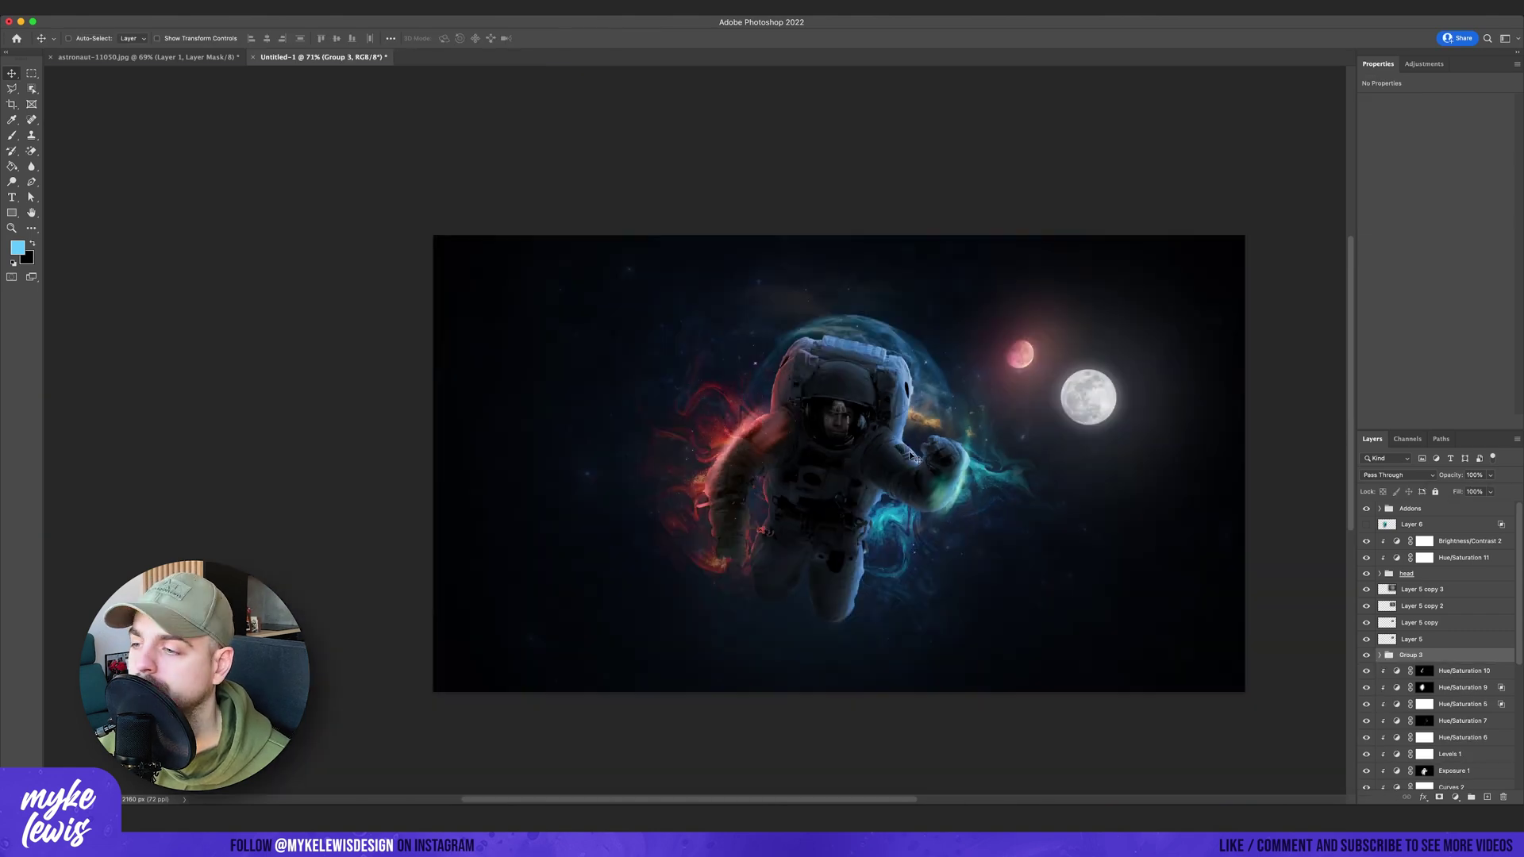
Hide the Addons group and darken the background of the Layer 11 sparks with a Levels black input of 88.
click(1366, 508)
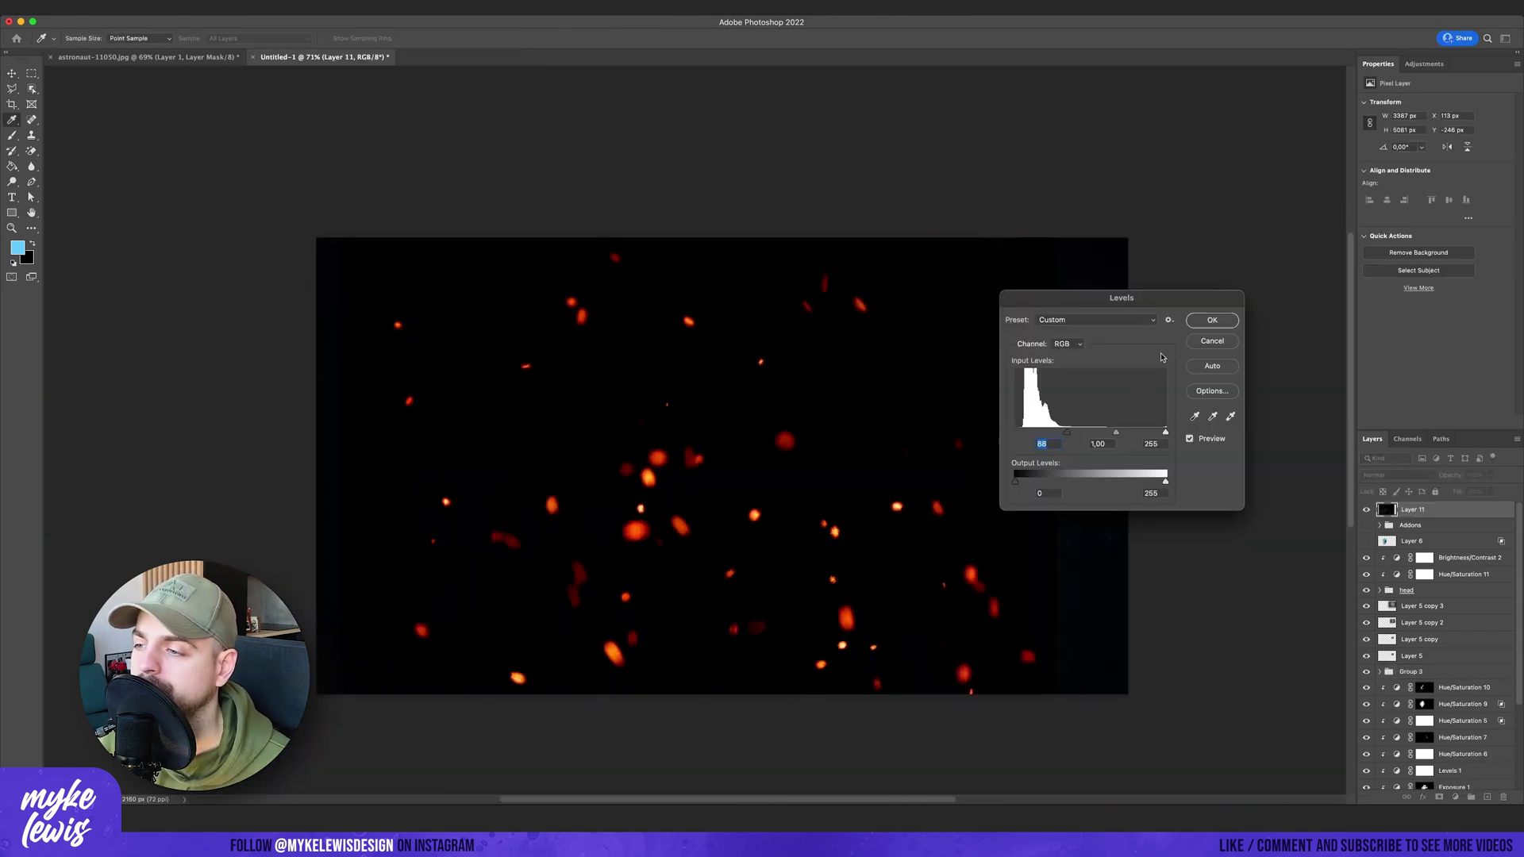
click(1213, 320)
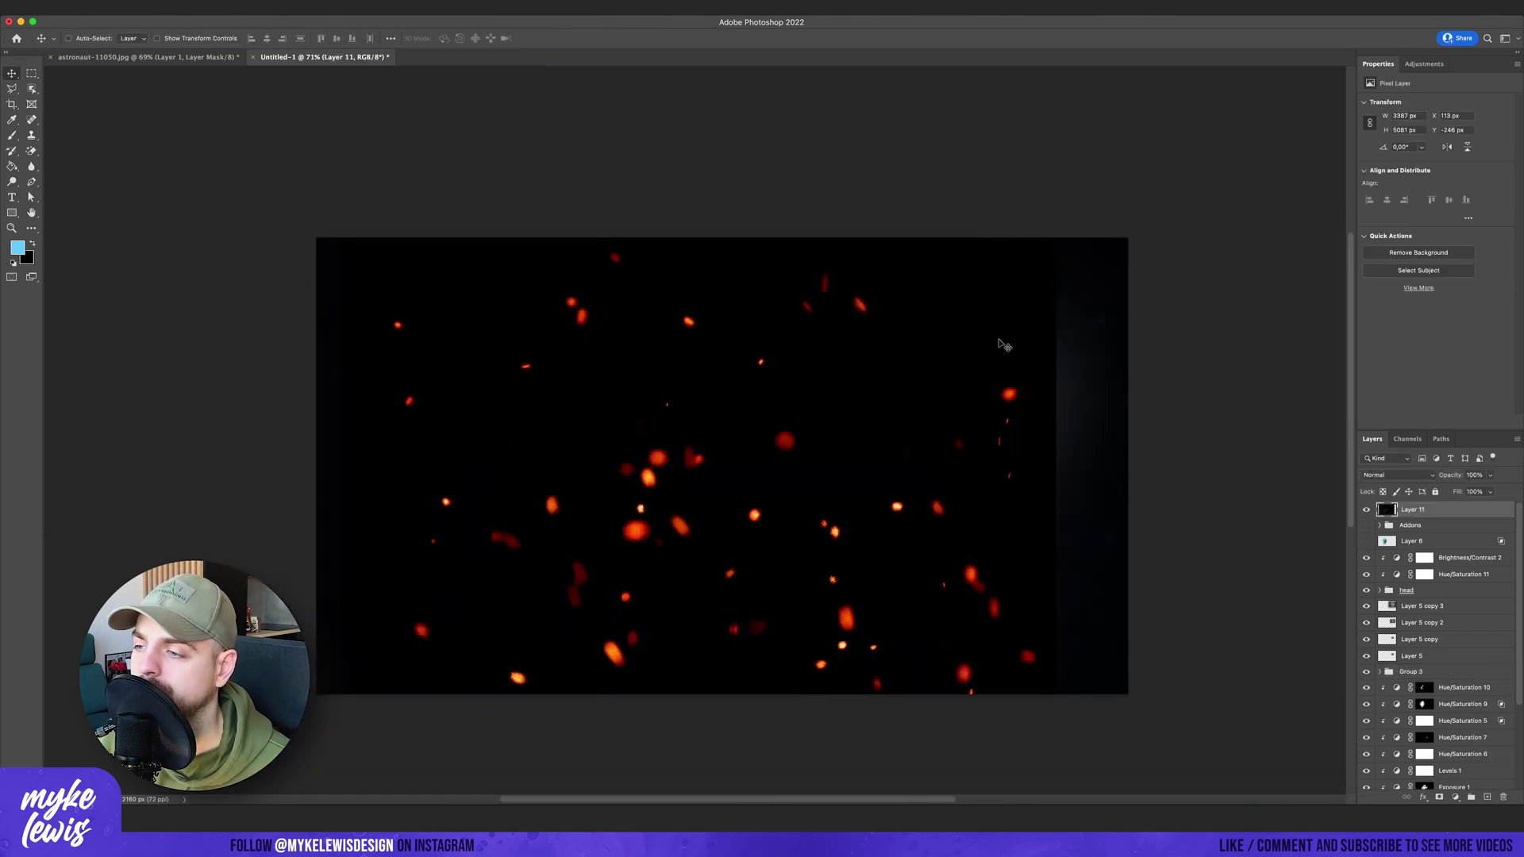
Set the sparks layer to Screen, then scale it to 56.3% and rotate it 75° across the astronaut.
key(shift+alt+s)
key(ctrl+t)
drag(1068, 123, 754, 592)
drag(654, 596, 803, 248)
drag(937, 230, 1065, 691)
drag(631, 565, 653, 493)
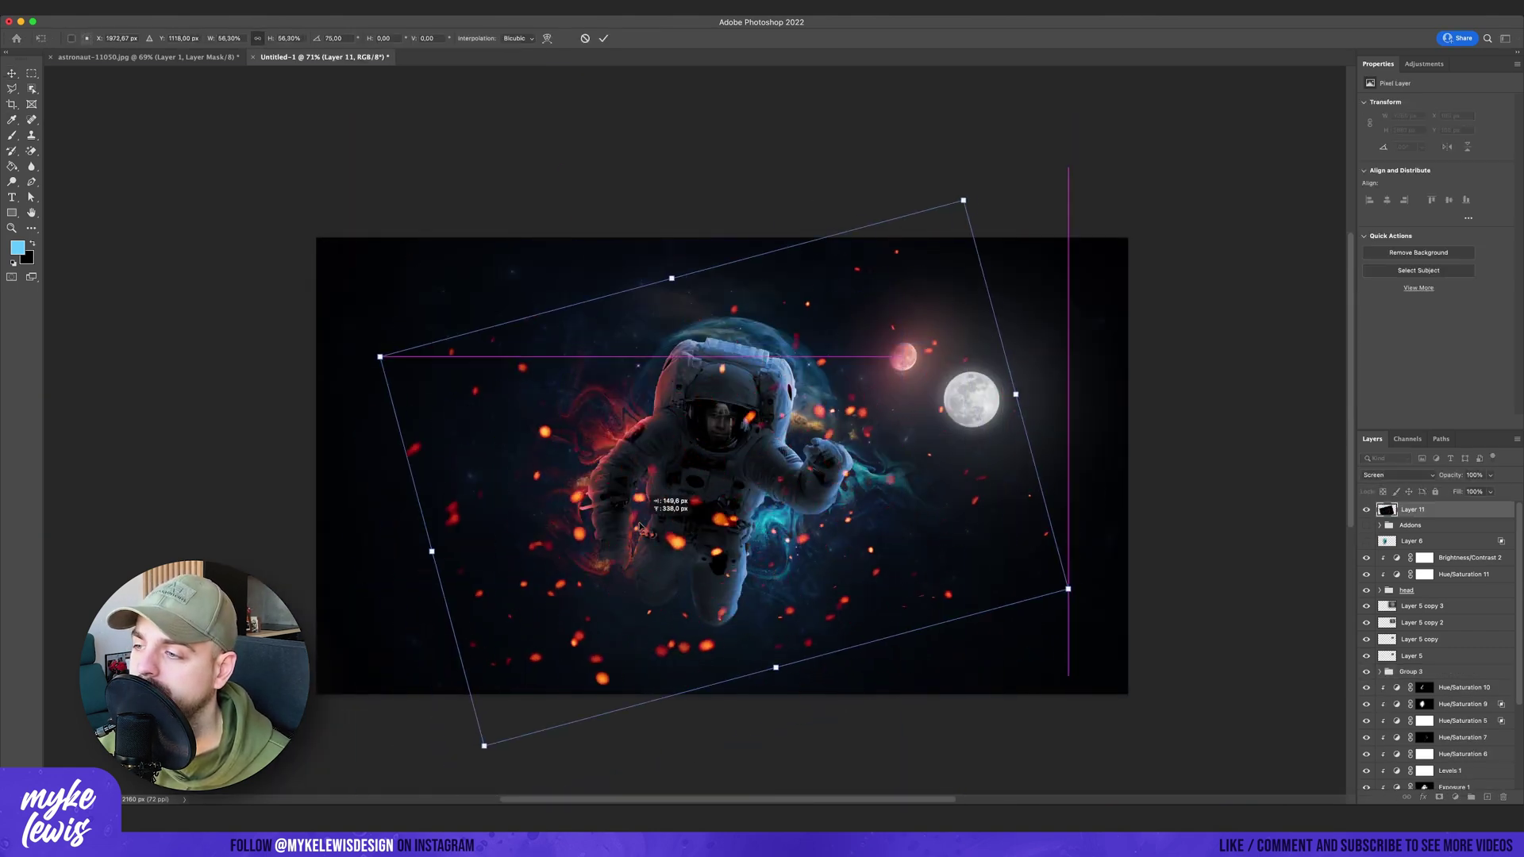
key(Return)
click(137, 8)
click(317, 102)
key(Escape)
Duplicate the sparks layer and shift the copy's hue to +178 so its particles turn cyan.
key(ctrl+j)
key(ctrl+u)
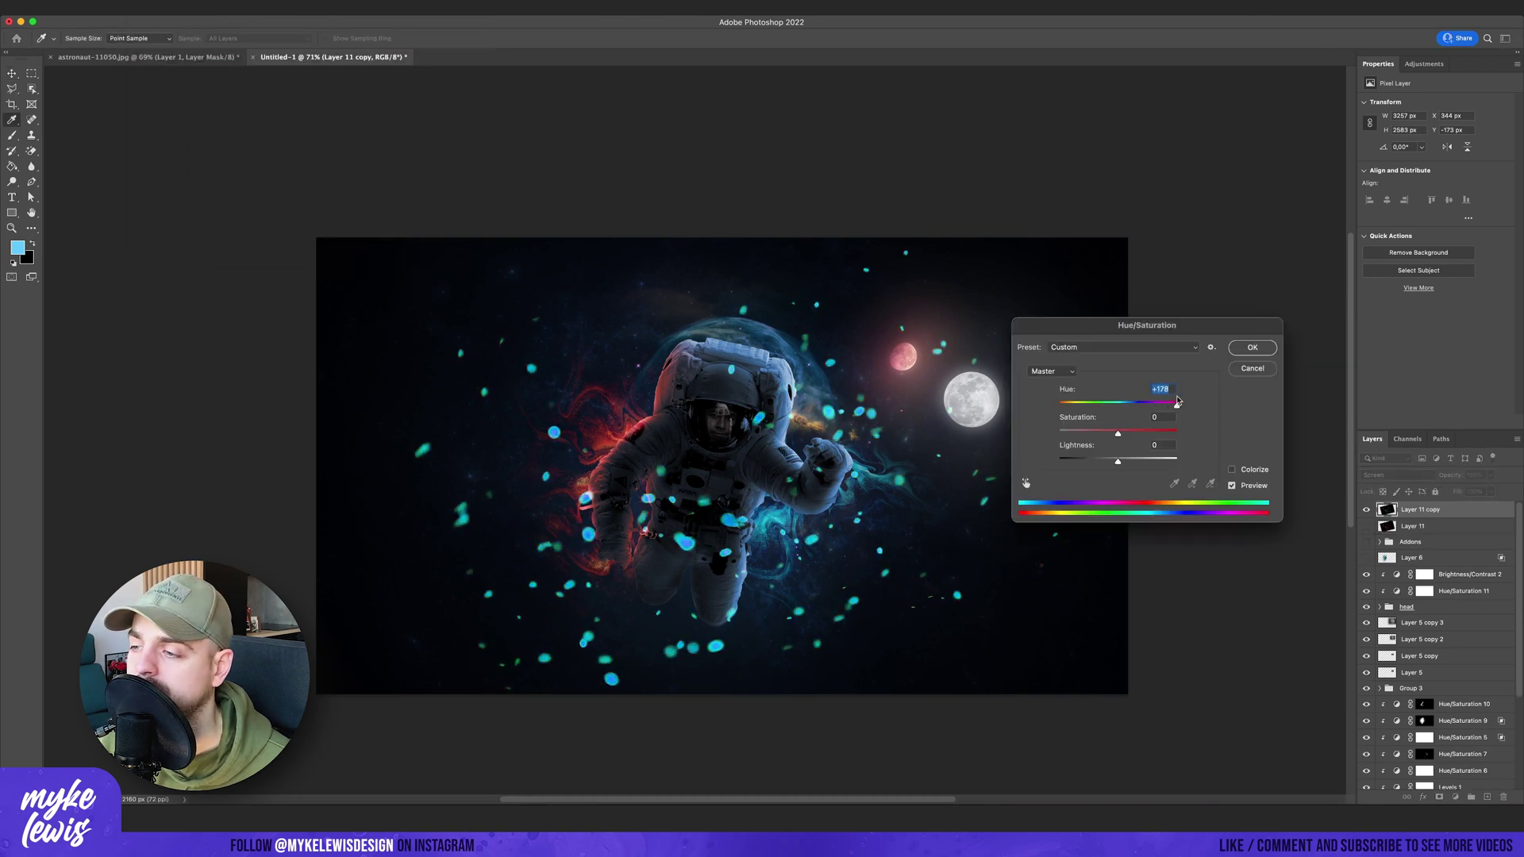
click(1253, 348)
Shrink the cyan sparks copy and place it over the teal swirls beneath the astronaut's raised hand.
key(super+t)
drag(1078, 201, 743, 464)
drag(588, 579, 915, 411)
drag(1070, 294, 938, 396)
key(Return)
drag(916, 470, 903, 501)
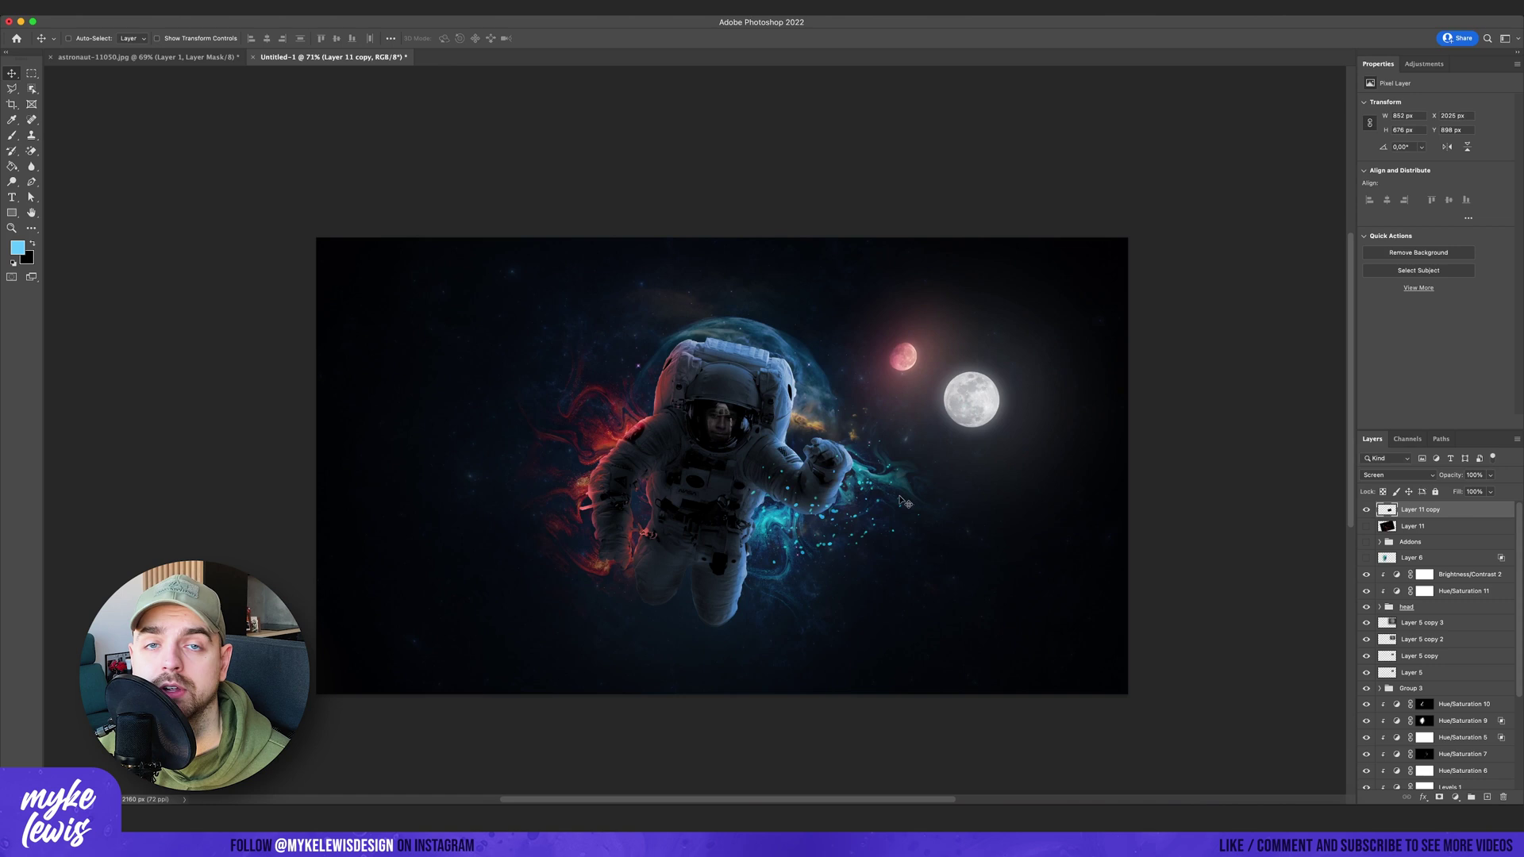
Scale the Layer 11 red sparks to about 35%, move them over the red swirls and warp them toward the astronaut.
click(1474, 525)
key(ctrl+t)
drag(1078, 200, 627, 557)
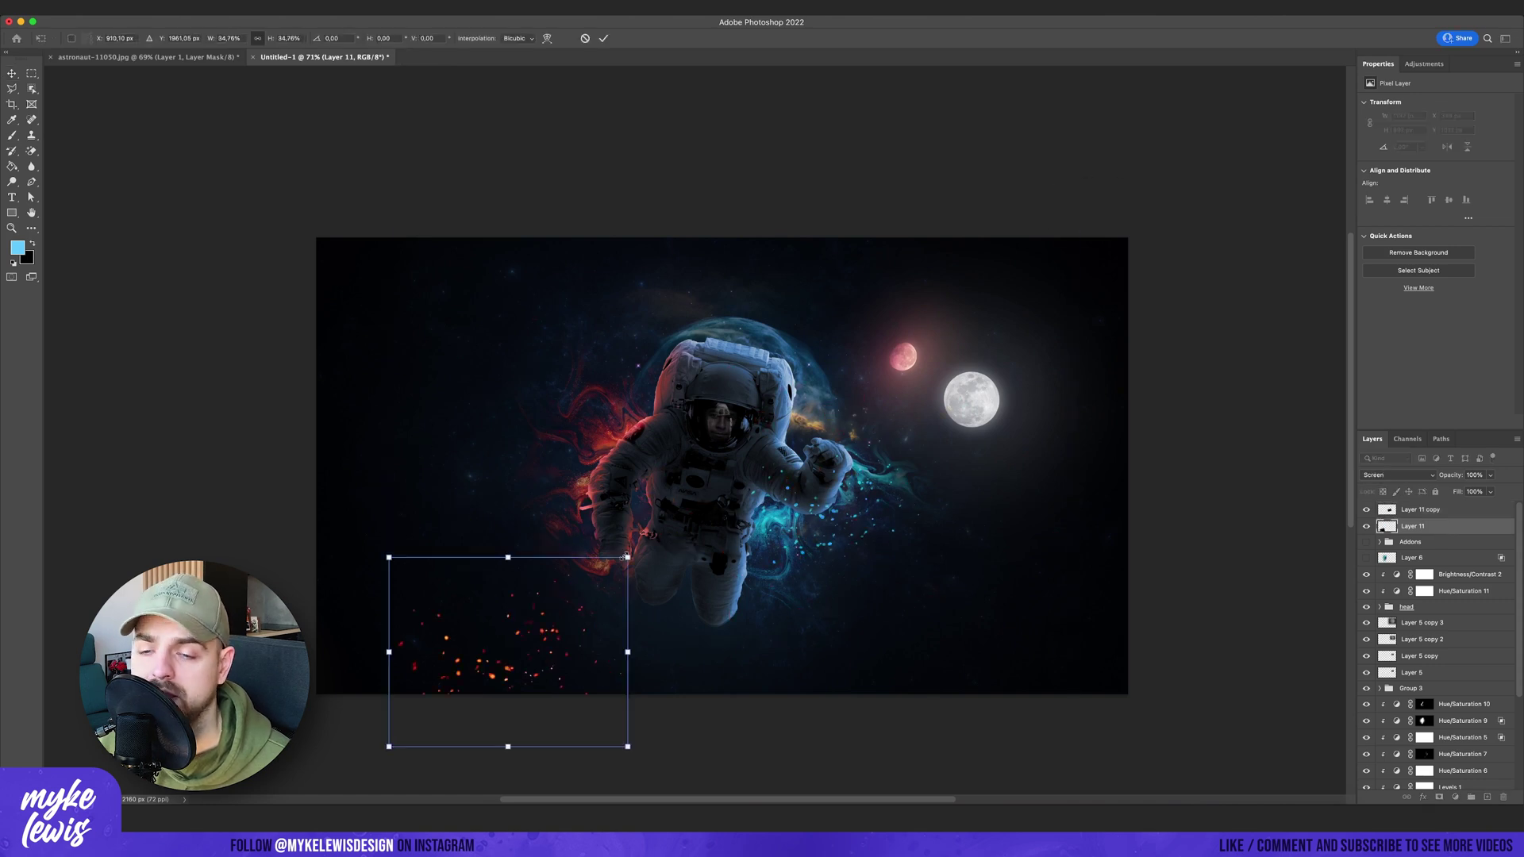
click(547, 38)
drag(607, 464, 623, 449)
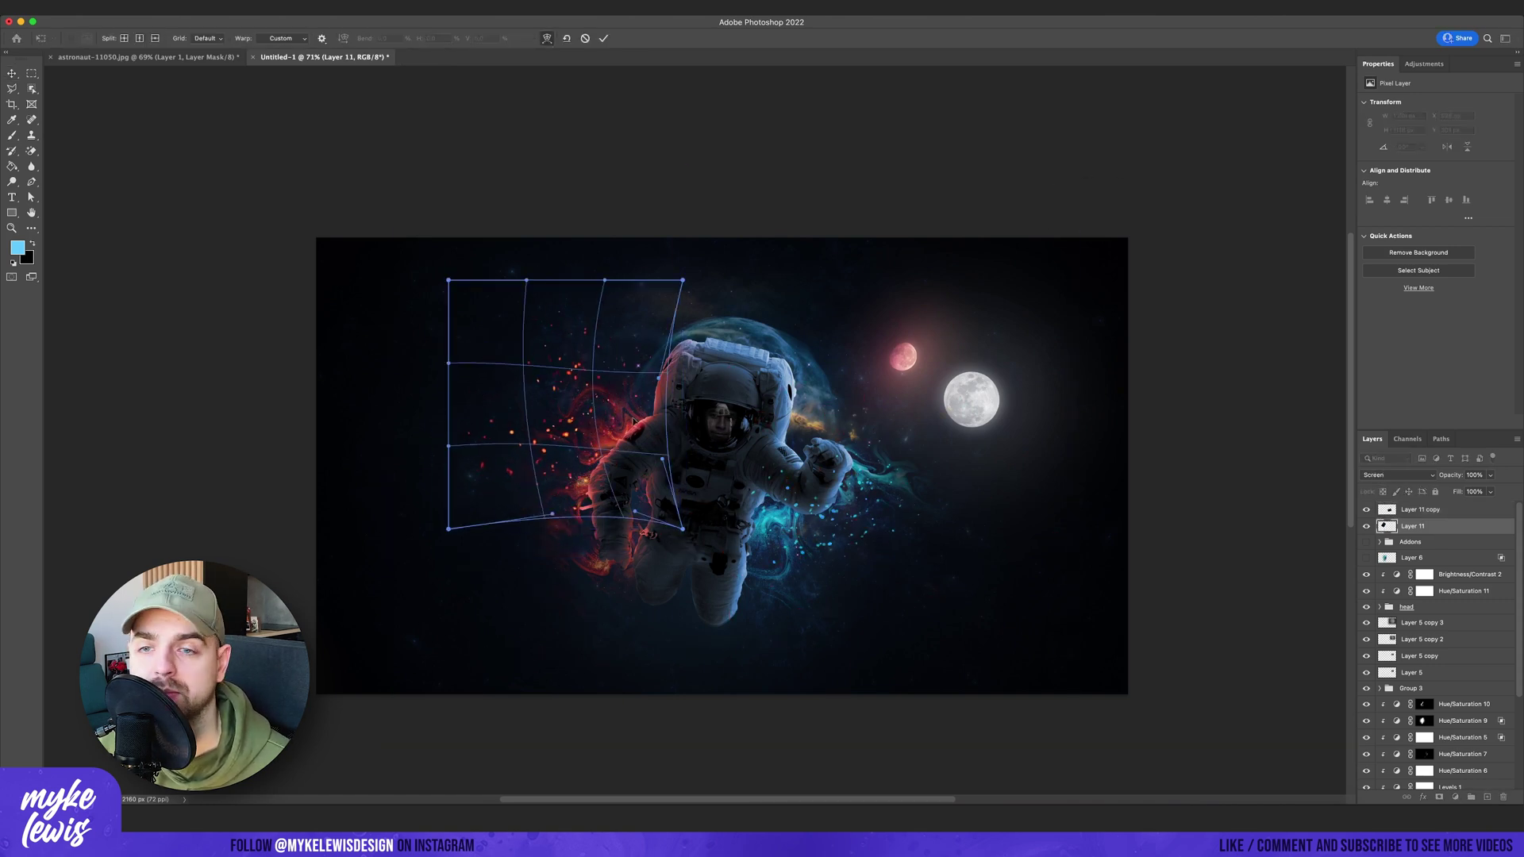
drag(647, 397, 635, 409)
key(Return)
Duplicate the cyan sparks layer and shrink the copy beside the astronaut's legs.
scroll(663, 472, down, 10)
scroll(667, 476, up, 10)
key(ctrl+j)
key(ctrl+t)
drag(937, 420, 805, 525)
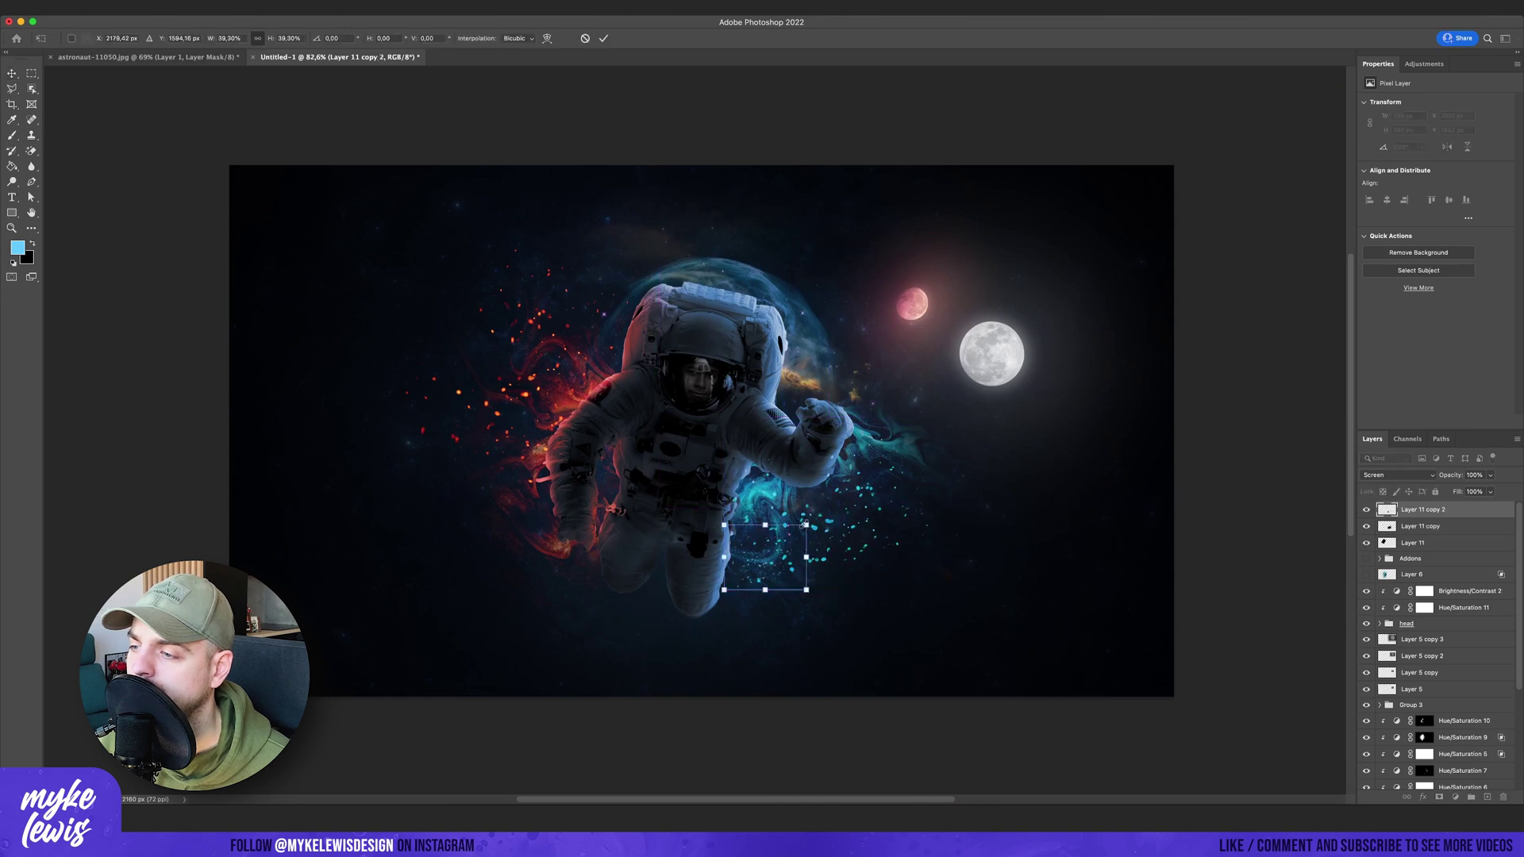
Duplicate the red sparks on Layer 11 and transform the copy.
click(1489, 546)
key(ctrl+j)
key(ctrl+t)
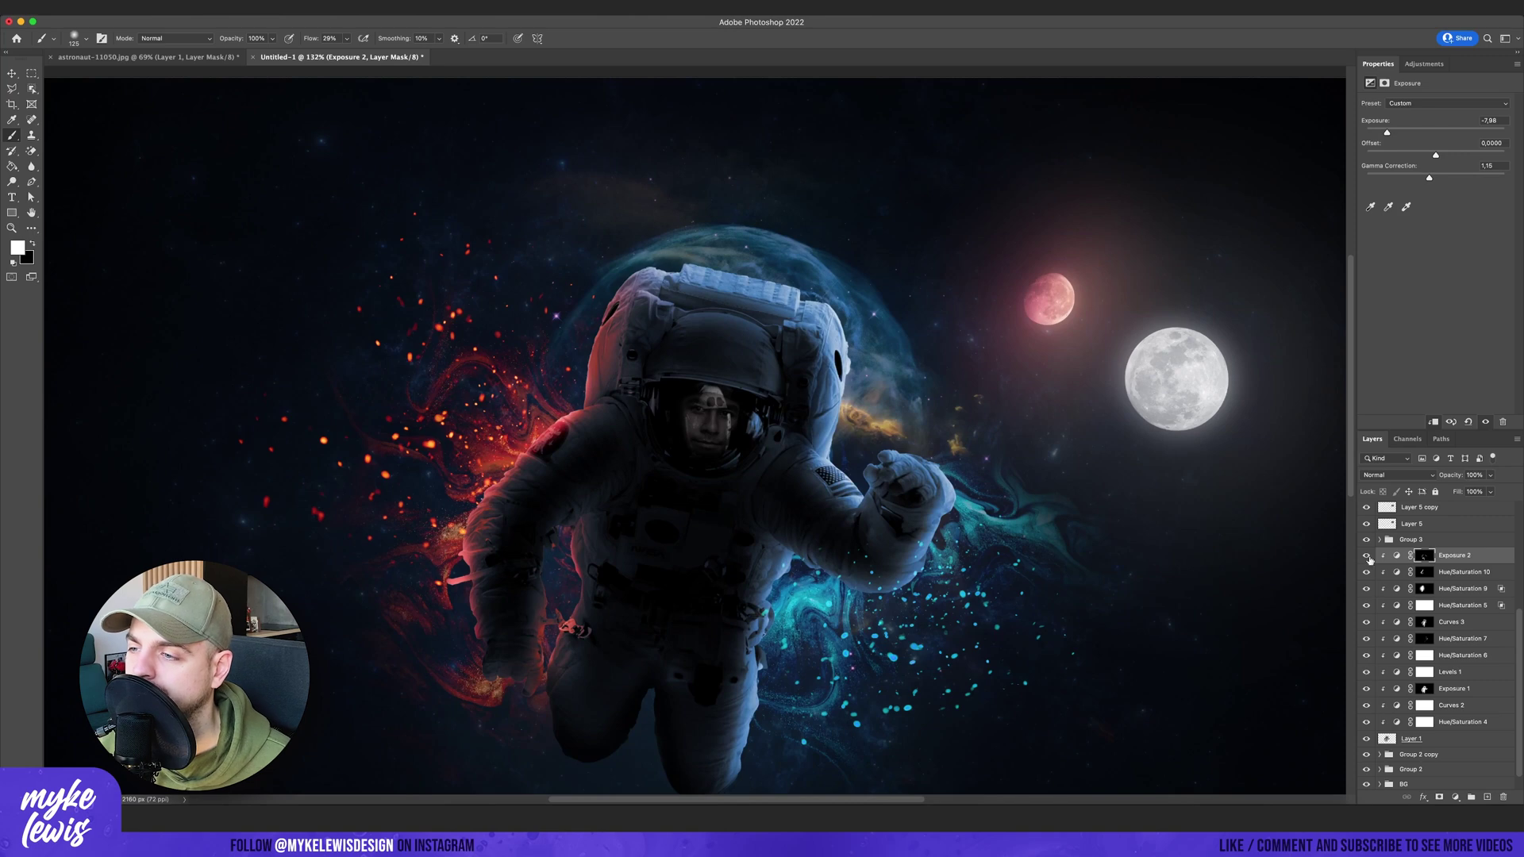
Hide the Exposure 2 and Curves 3 adjustments on the astronaut, keeping the Levels 1 adjustment visible.
drag(1366, 556, 1366, 594)
scroll(1020, 619, down, 5)
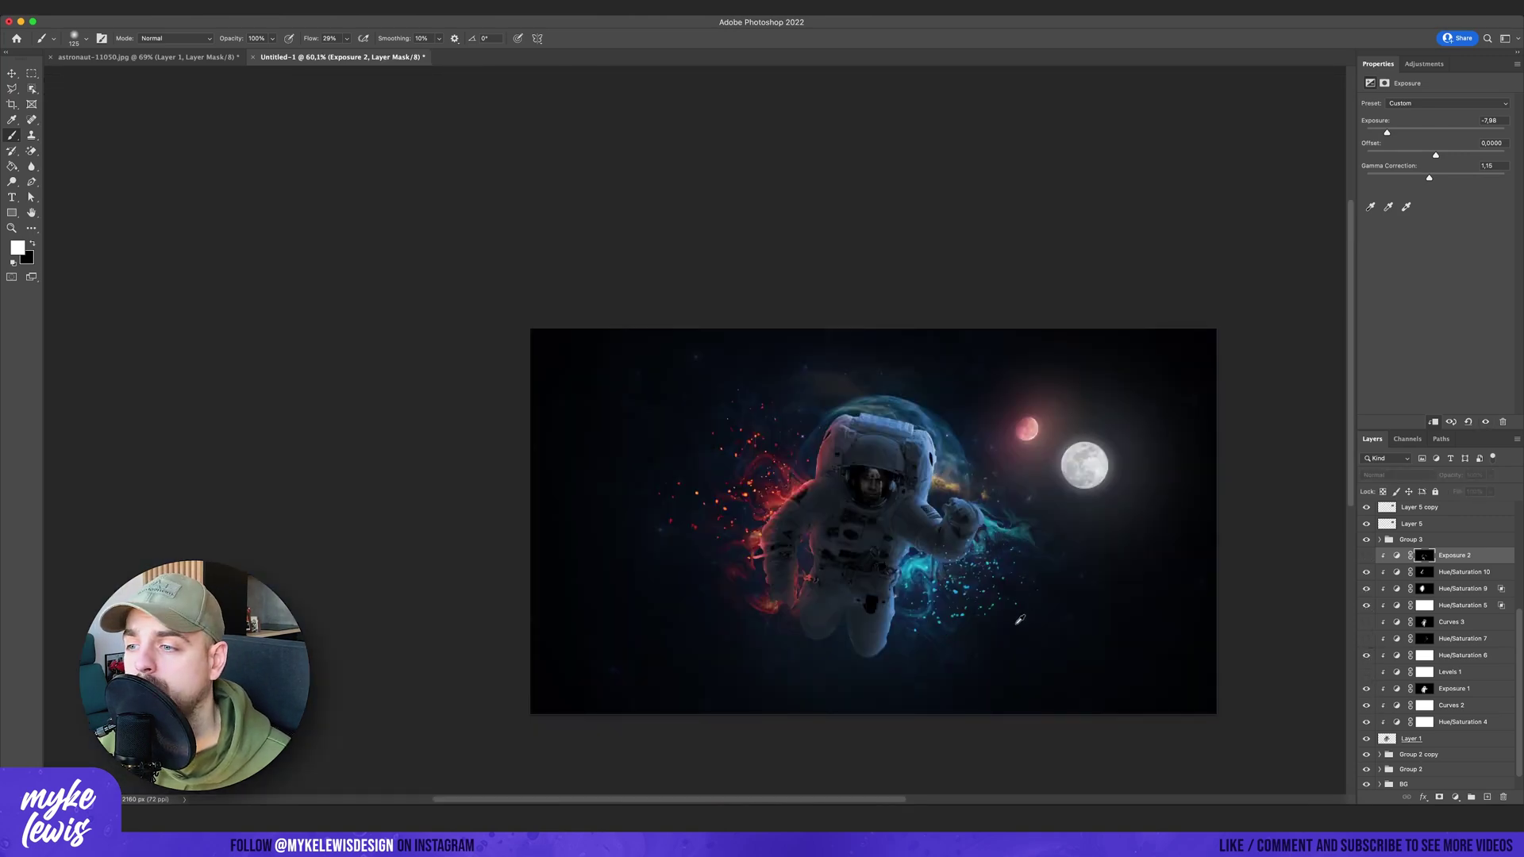
click(1366, 674)
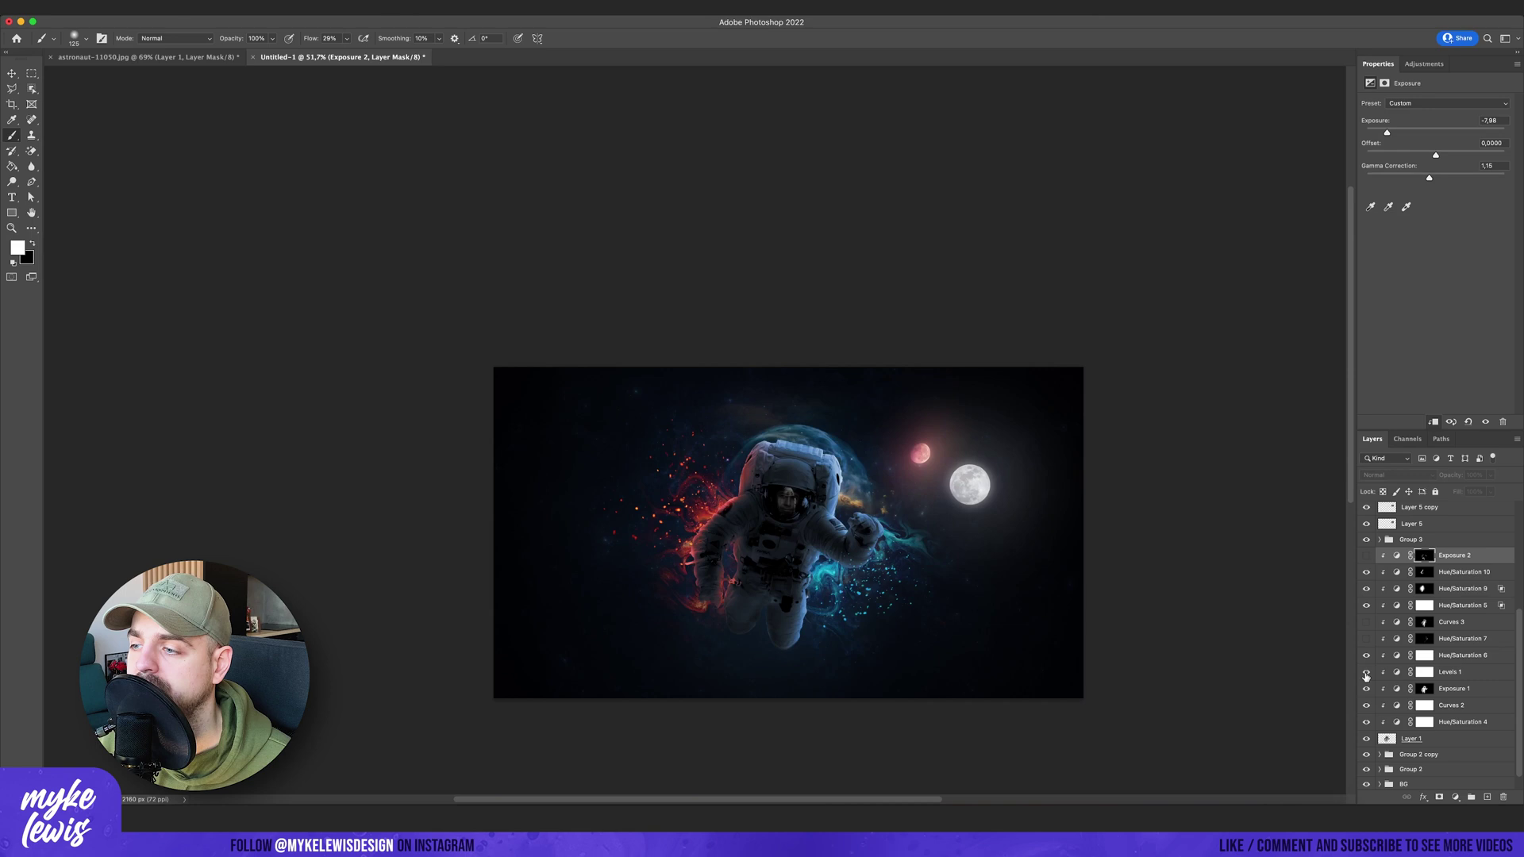
click(1367, 623)
click(1367, 623)
scroll(674, 631, down, 5)
scroll(751, 642, up, 9)
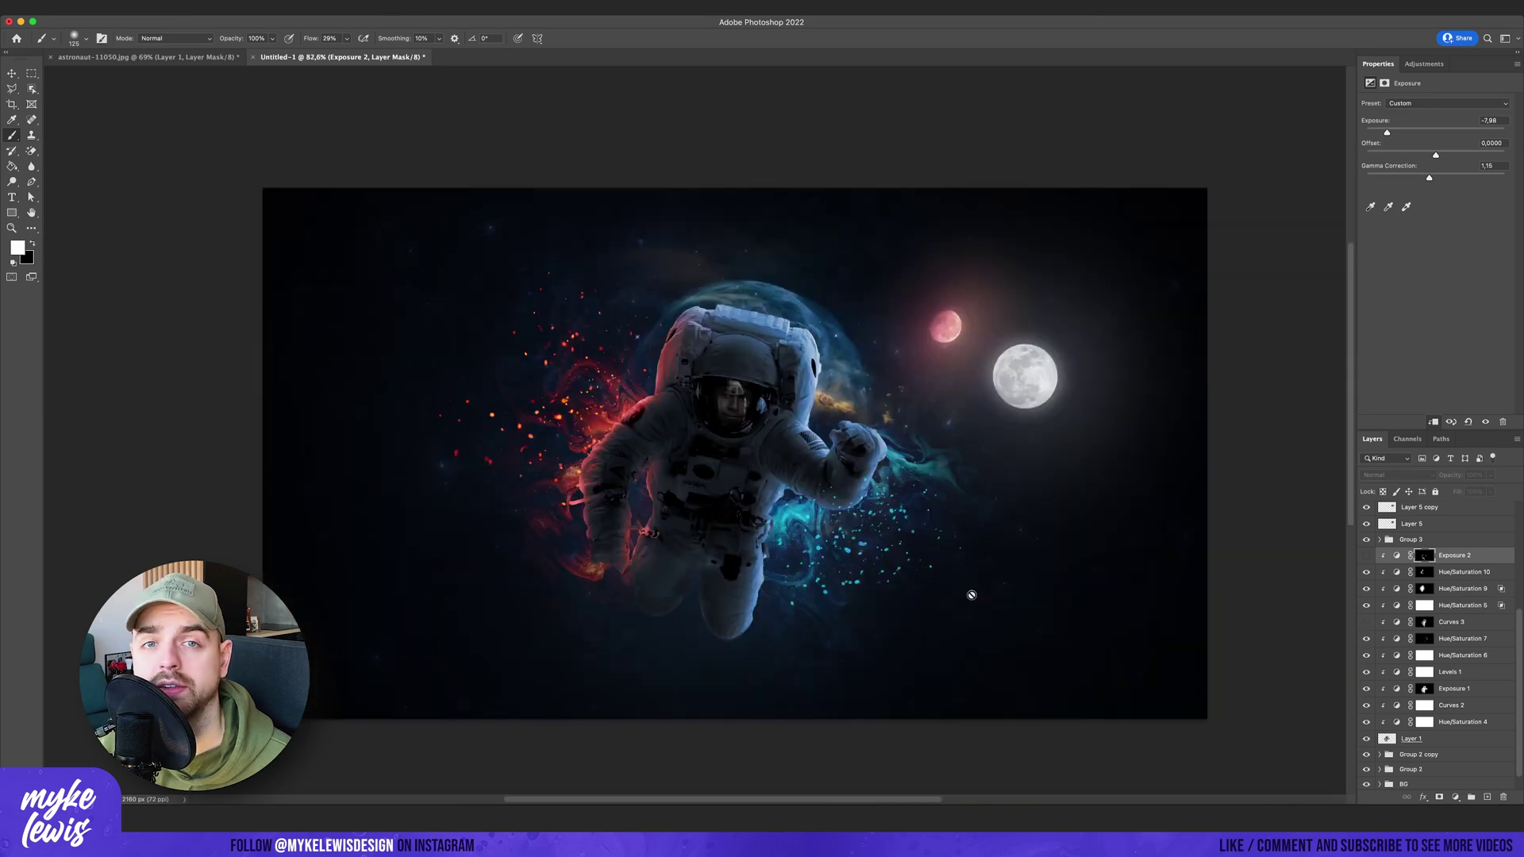
Examine the composite with and without the Brightness/Contrast 3 adjustment inside the BG group.
scroll(1045, 532, down, 3)
scroll(802, 550, up, 6)
scroll(807, 550, down, 4)
scroll(1385, 738, down, 2)
click(1379, 766)
scroll(1379, 746, down, 5)
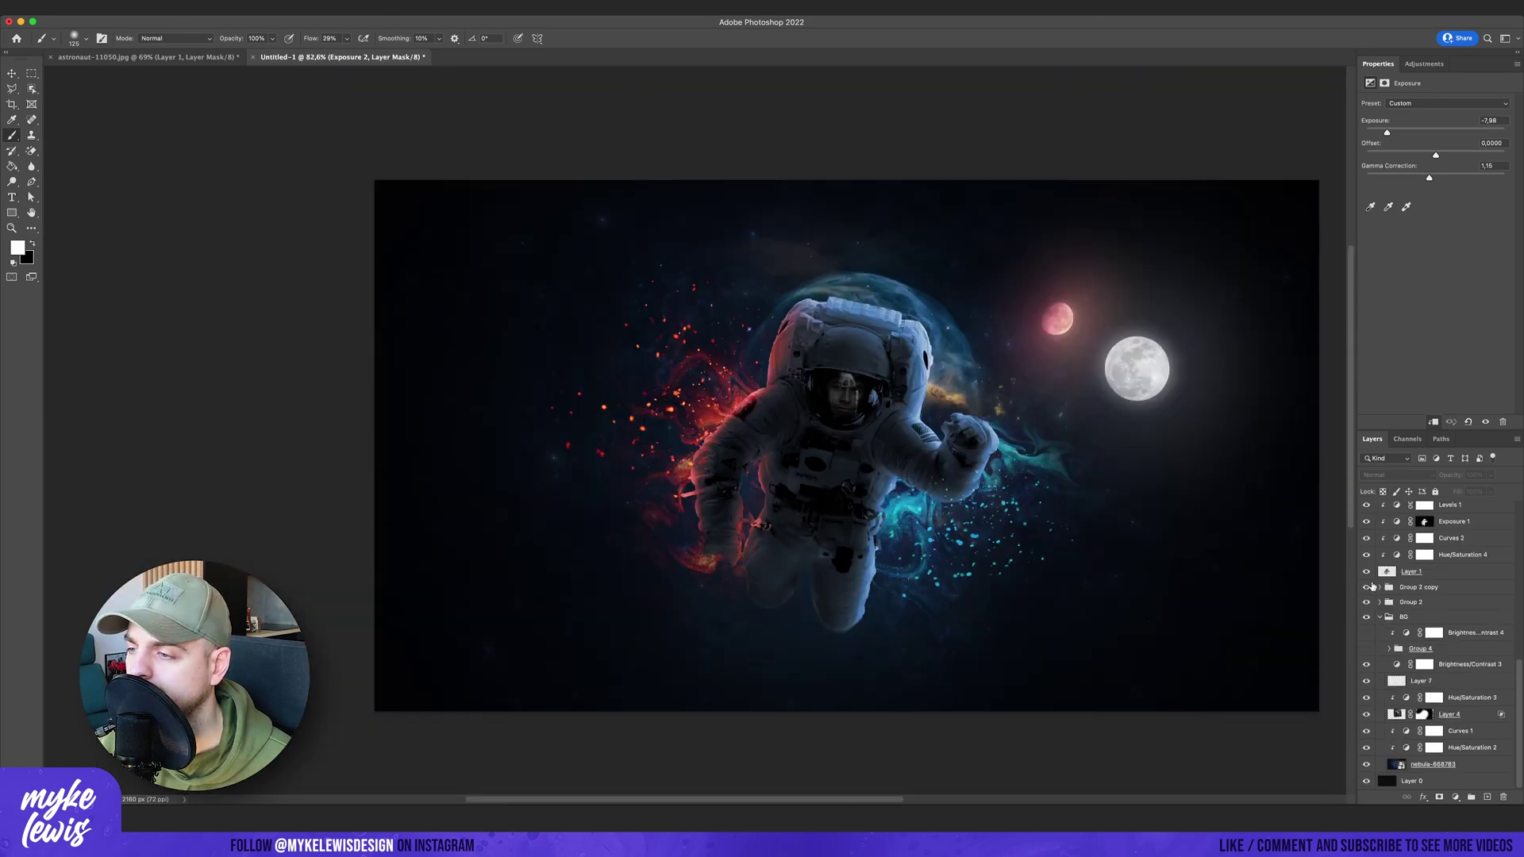
click(1367, 668)
click(1367, 667)
scroll(806, 550, down, 5)
scroll(834, 543, up, 8)
scroll(857, 543, down, 3)
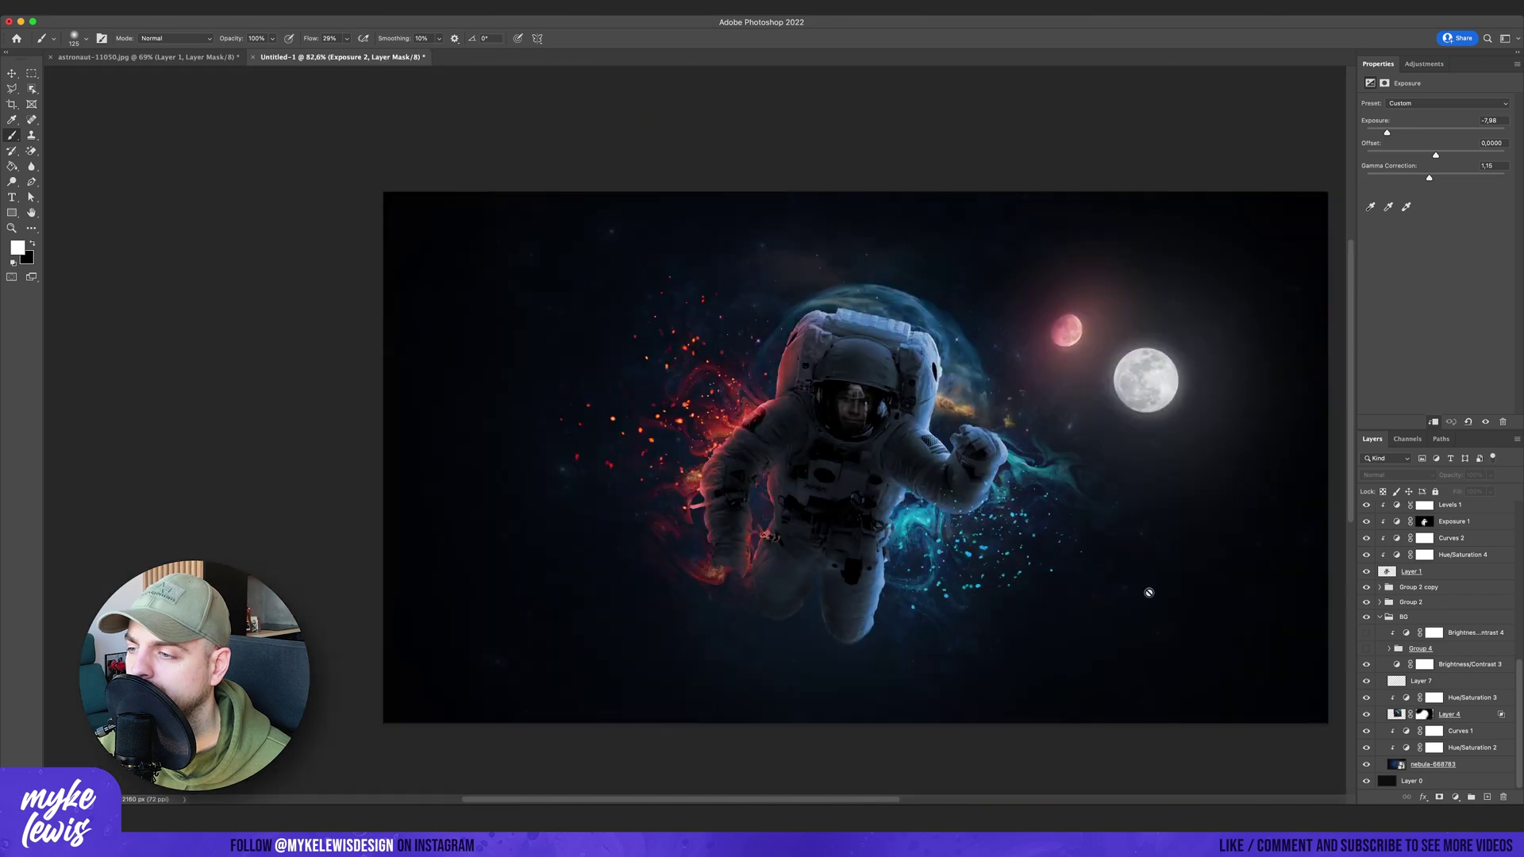
click(1380, 617)
scroll(695, 555, down, 4)
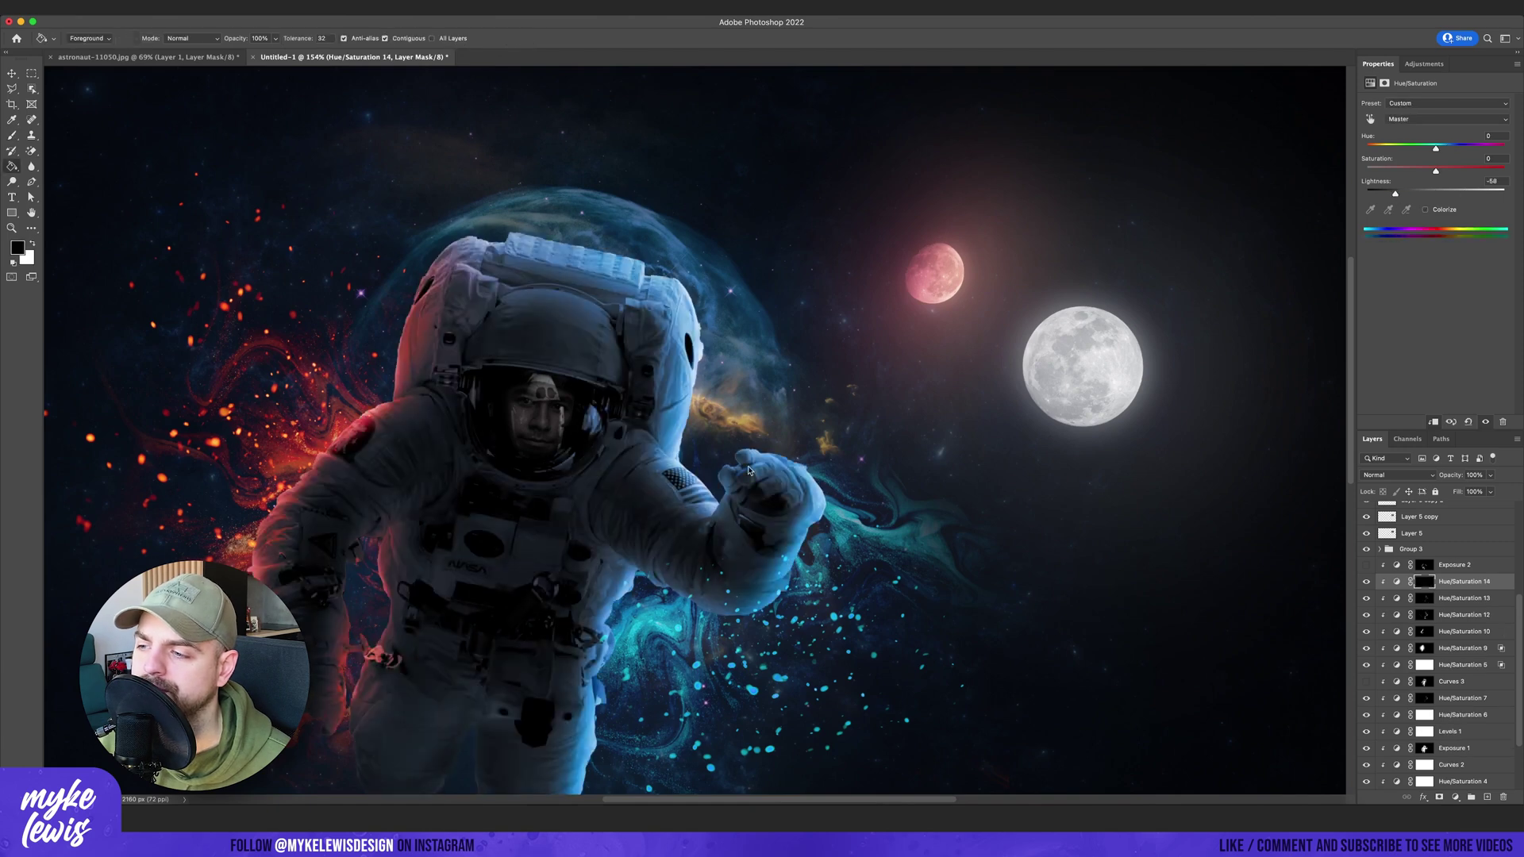
Ready a white brush for the Hue/Saturation 14 mask, and raise the underlying layer's dark Blend If threshold on Hue/Saturation 13.
key(b)
key(x)
scroll(747, 470, up, 5)
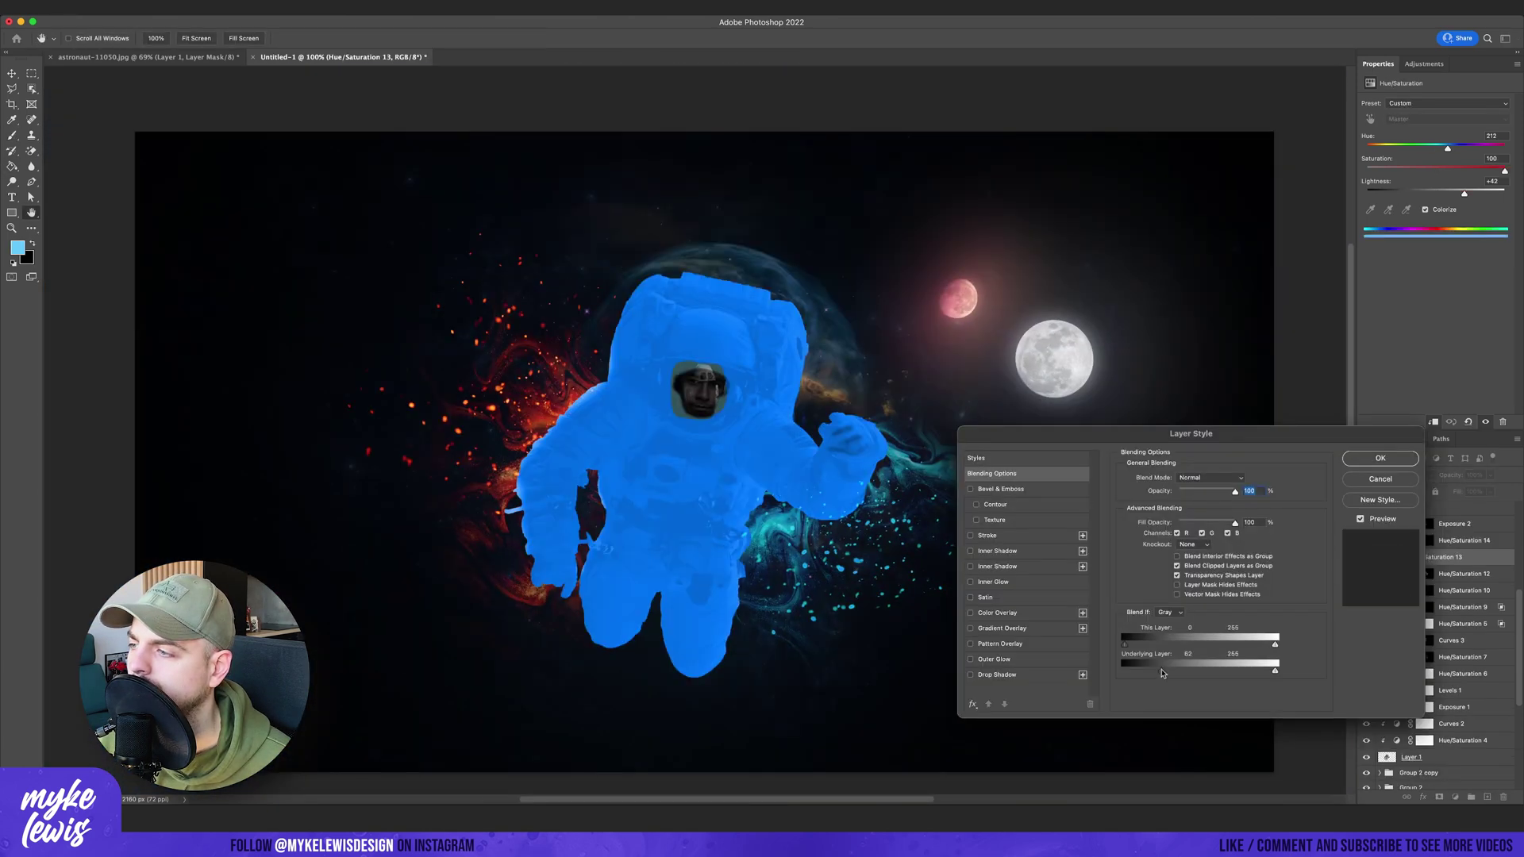
drag(1124, 670, 1153, 674)
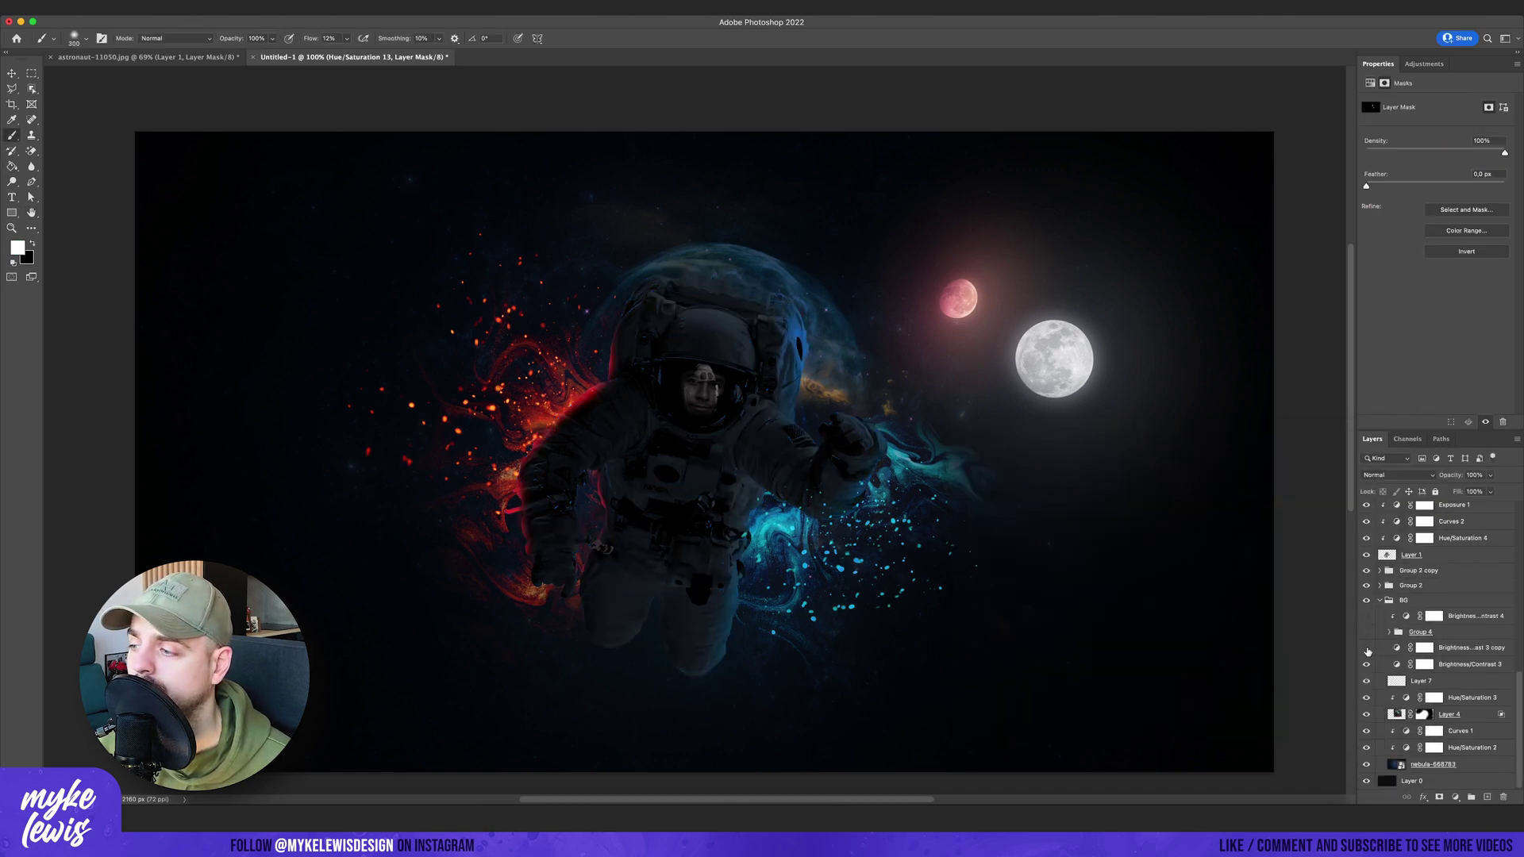
Select the Exposure 1 adjustment on the astronaut and set the brush color to black for masking.
scroll(841, 429, down, 5)
scroll(826, 449, up, 3)
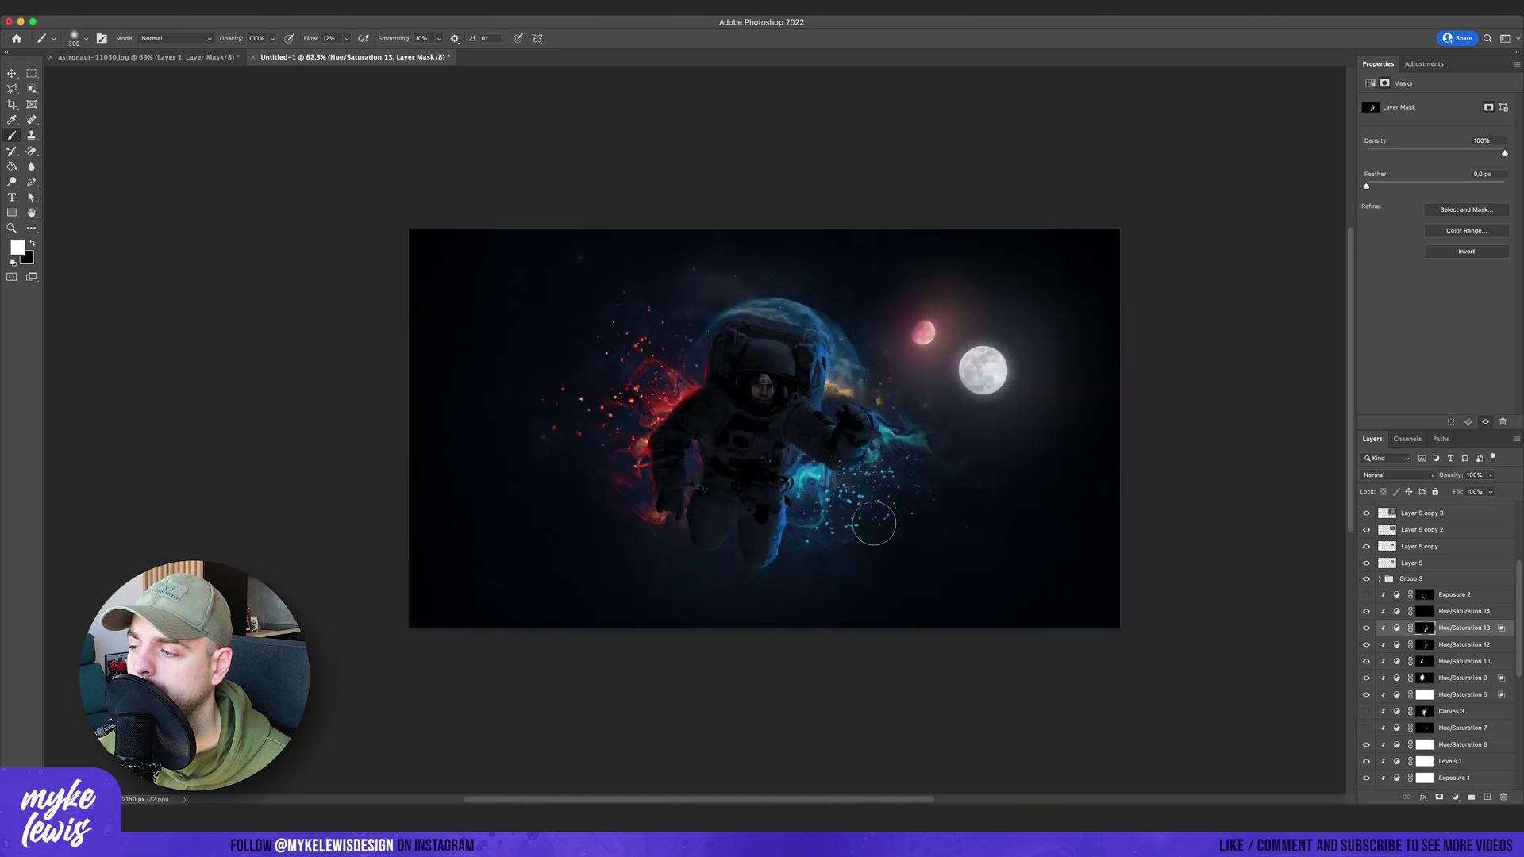
scroll(822, 478, up, 2)
scroll(1459, 731, down, 3)
click(1458, 726)
key(x)
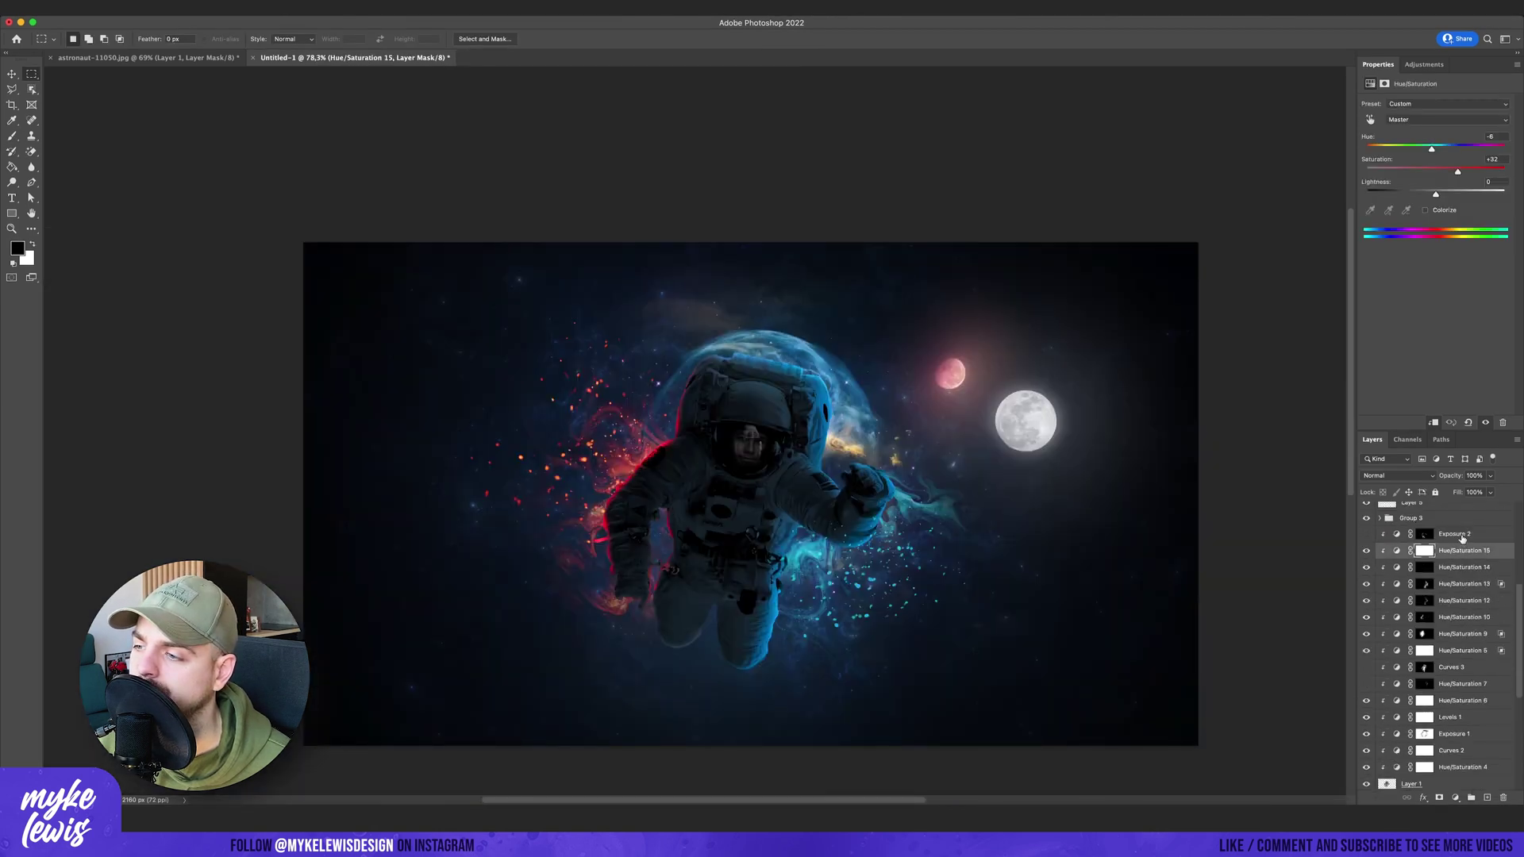
Replace the Exposure 2 adjustment with a new colorized Hue/Saturation layer at hue 202, saturation 100 and raised lightness.
click(1366, 537)
key(Delete)
click(1423, 64)
click(1384, 106)
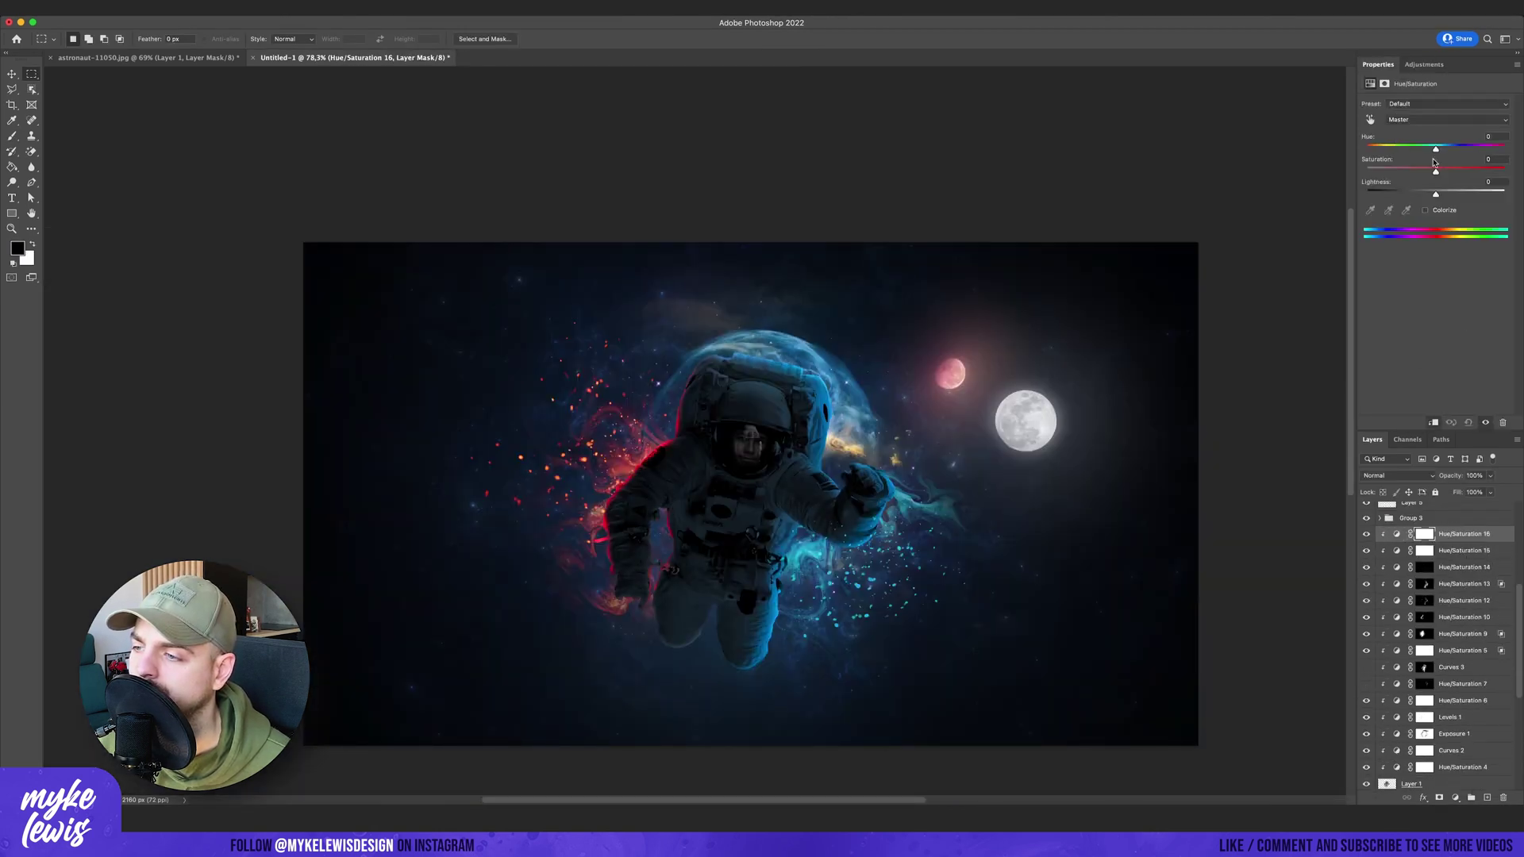
mouse_move(1436, 148)
mouse_down()
mouse_move(1408, 149)
mouse_move(1450, 149)
mouse_move(1446, 195)
mouse_move(1444, 150)
mouse_up()
click(1425, 210)
Restrict the blue colorize layer to brighter areas with Blend If, splitting the underlying dark threshold to about 13 and 57.
click(1423, 798)
click(1446, 639)
drag(1125, 671, 1159, 673)
alt+drag(1159, 674, 1133, 675)
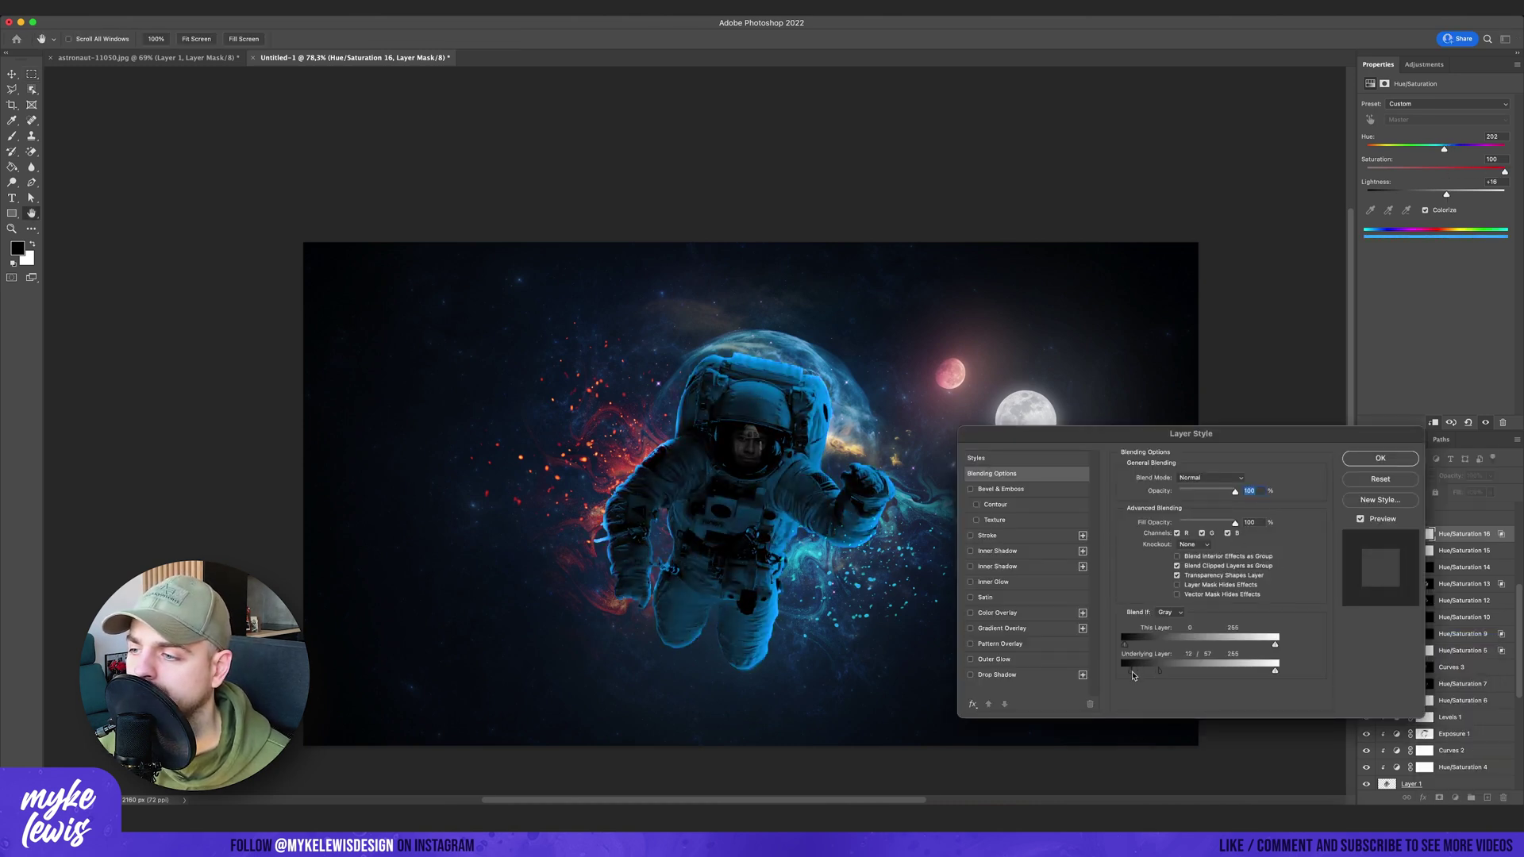
key(Return)
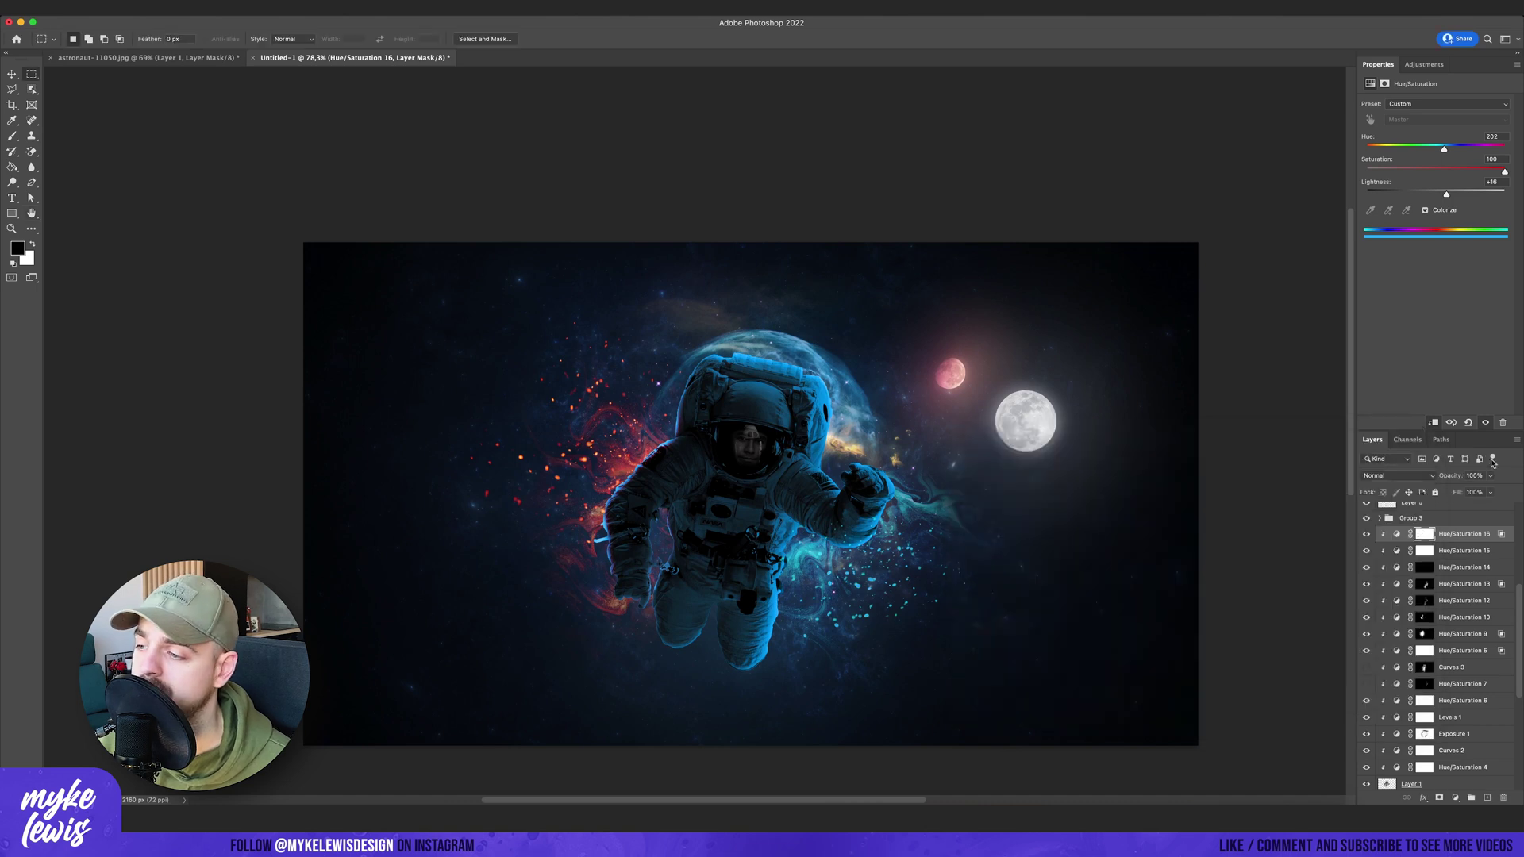
Set the Hue/Saturation 16 layer's opacity to 72%, duplicate it and hide the copy.
drag(1490, 476, 1487, 798)
click(1366, 534)
click(1367, 534)
click(1367, 534)
Mask the blue Hue/Saturation 16 tint off the astronaut's red-lit side and compare it on and off.
click(1425, 550)
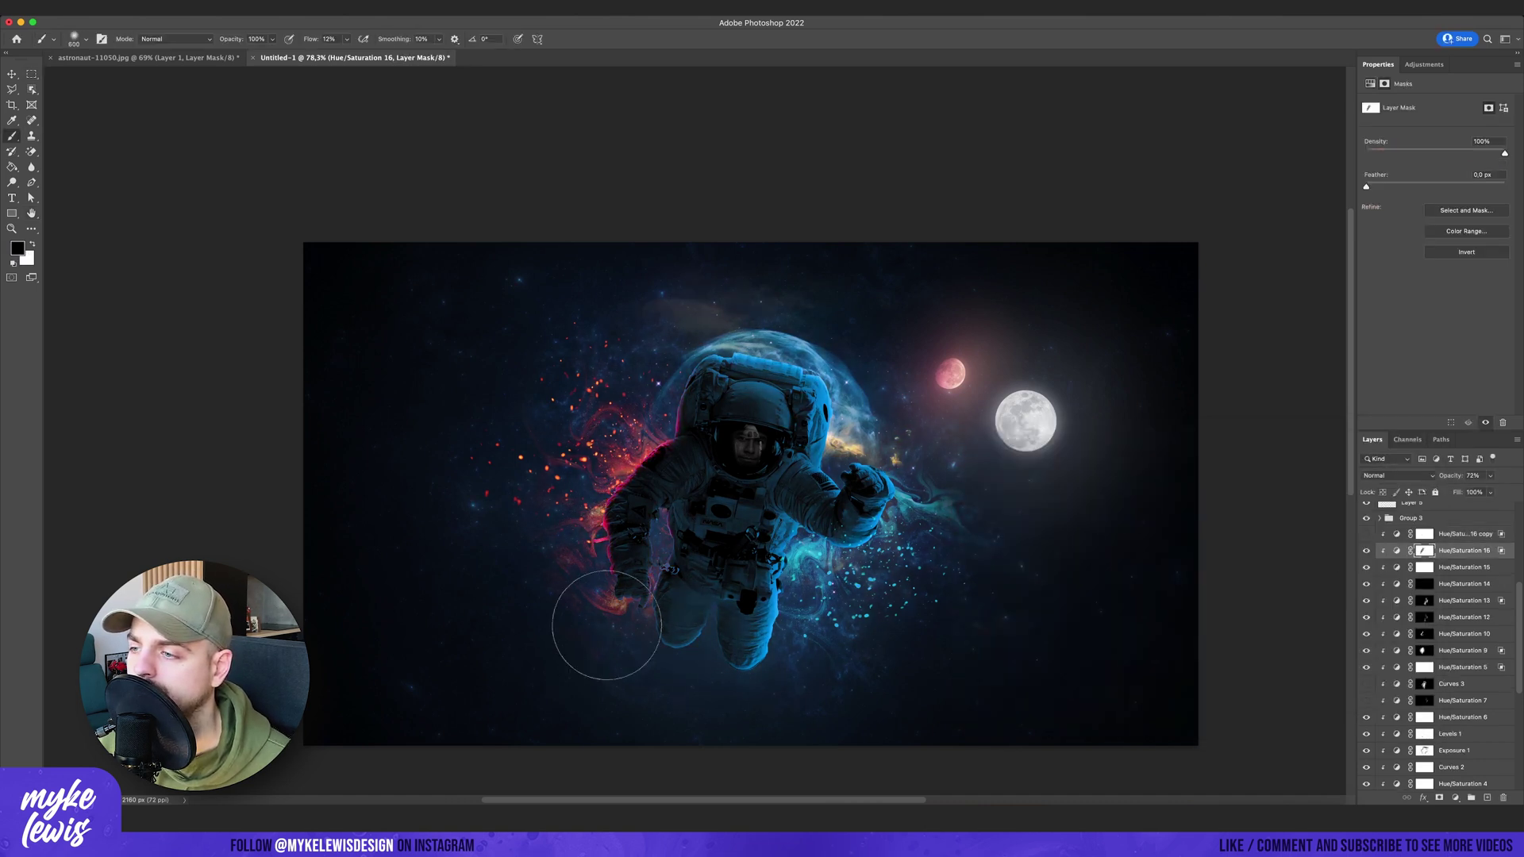
click(1366, 551)
click(1367, 550)
Show the Hue/Saturation 16 copy and shift its hue to orange-red.
click(1366, 534)
click(1397, 534)
drag(1443, 149, 1374, 151)
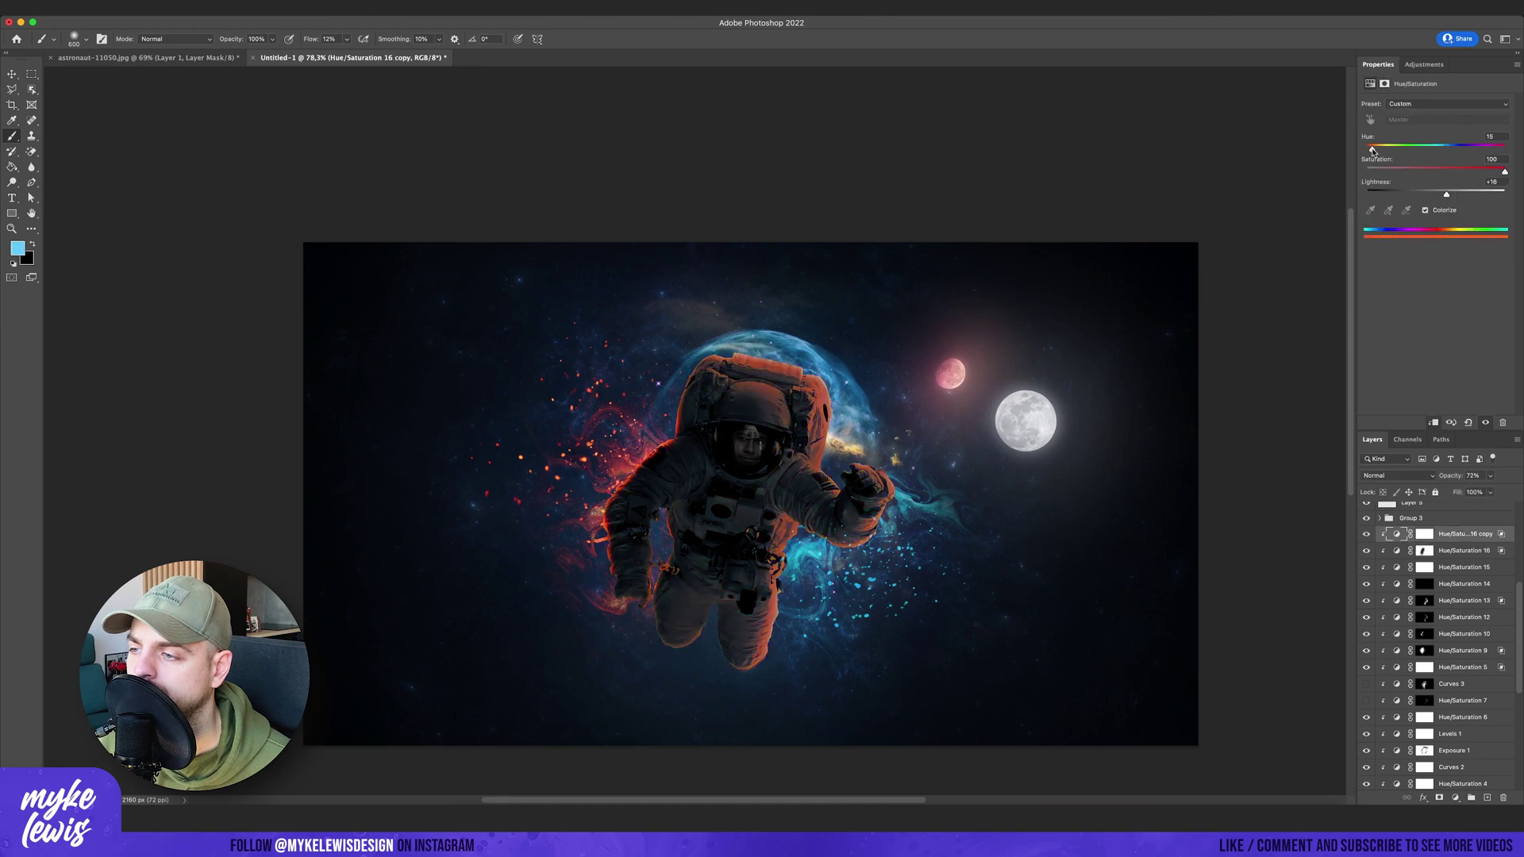
Paint black on the orange-red copy's mask to remove the tint from the astronaut's blue-lit side.
click(1424, 534)
drag(777, 412, 827, 614)
scroll(804, 679, down, 5)
scroll(744, 562, up, 10)
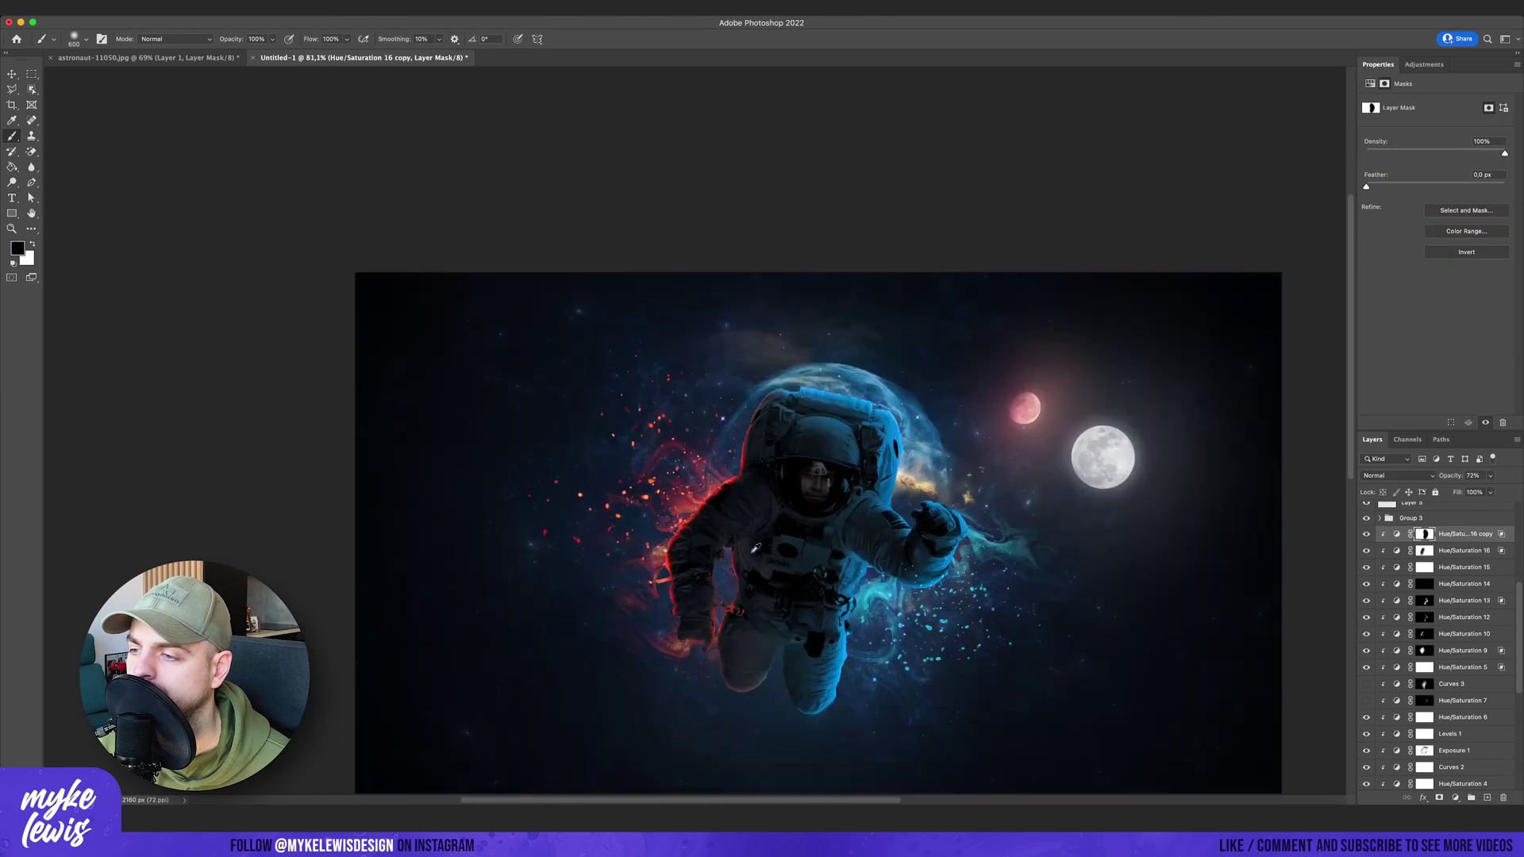
Open the blending options of the orange-red Hue/Saturation 16 copy.
click(1397, 535)
click(1423, 798)
click(1446, 639)
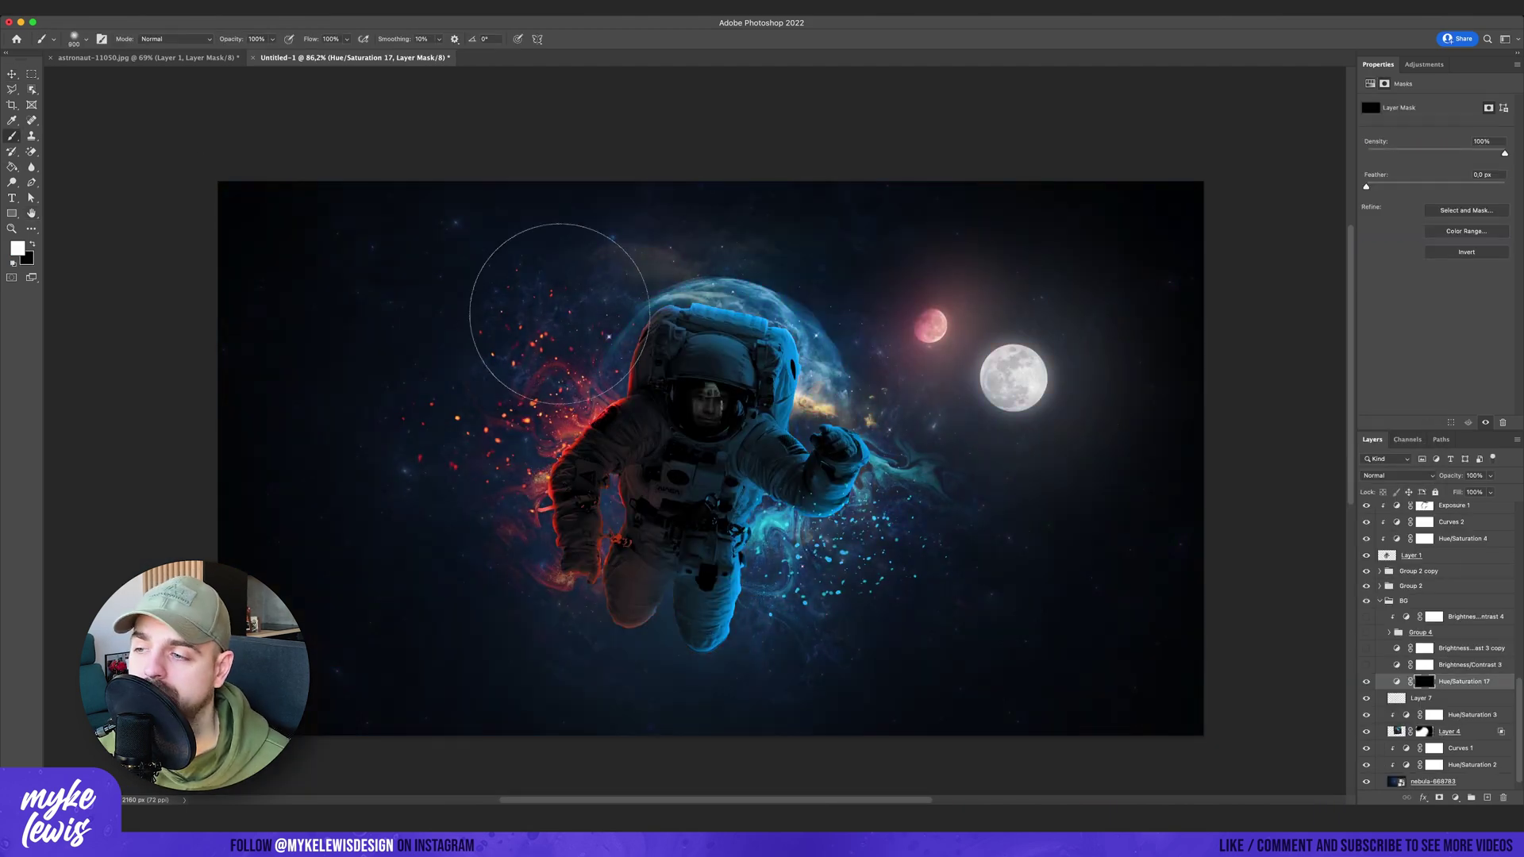
click(1420, 475)
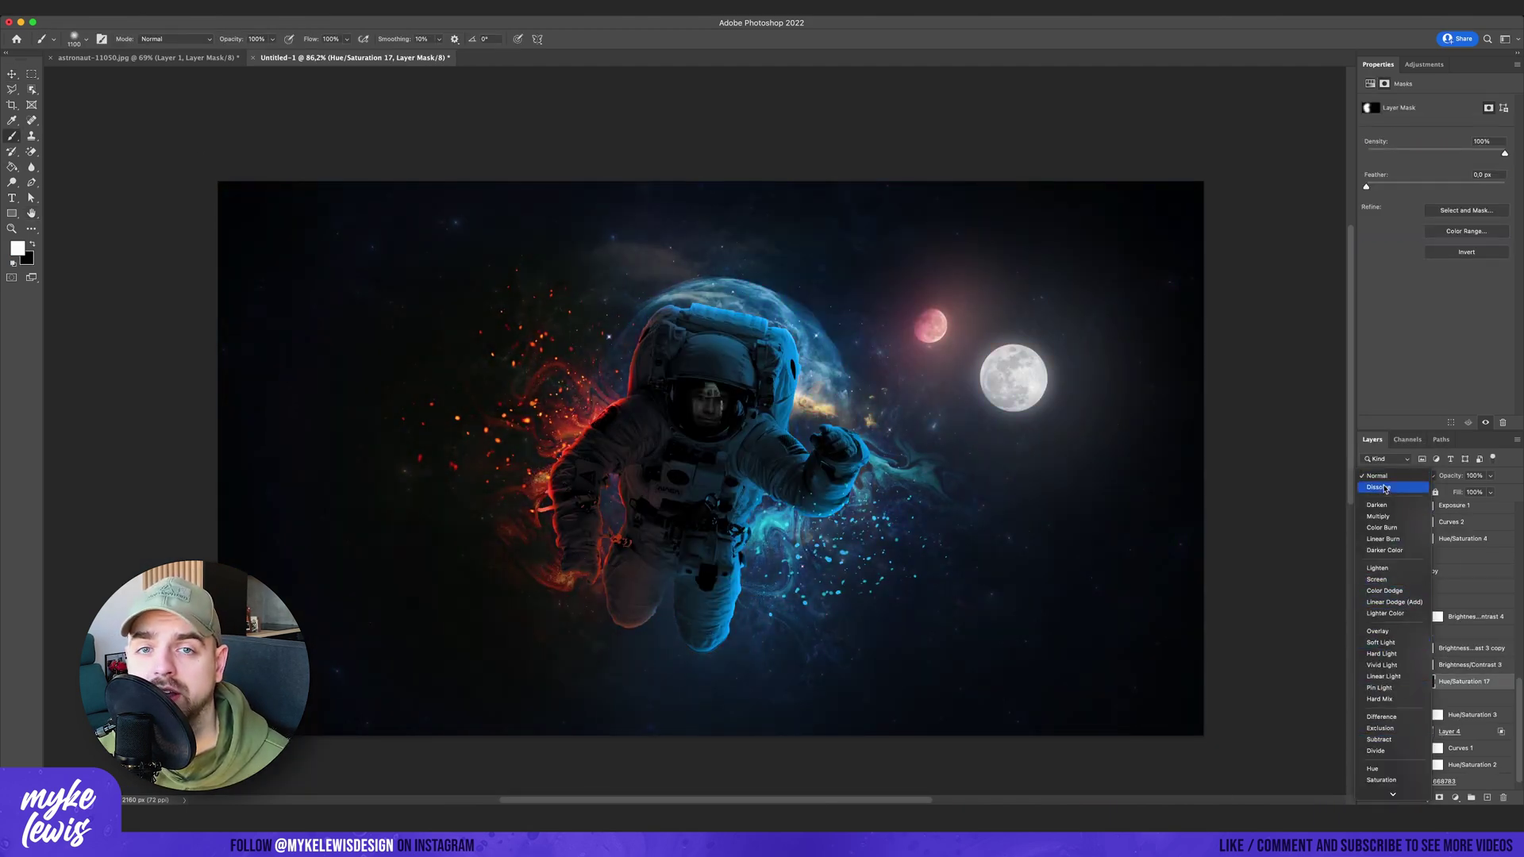
click(873, 55)
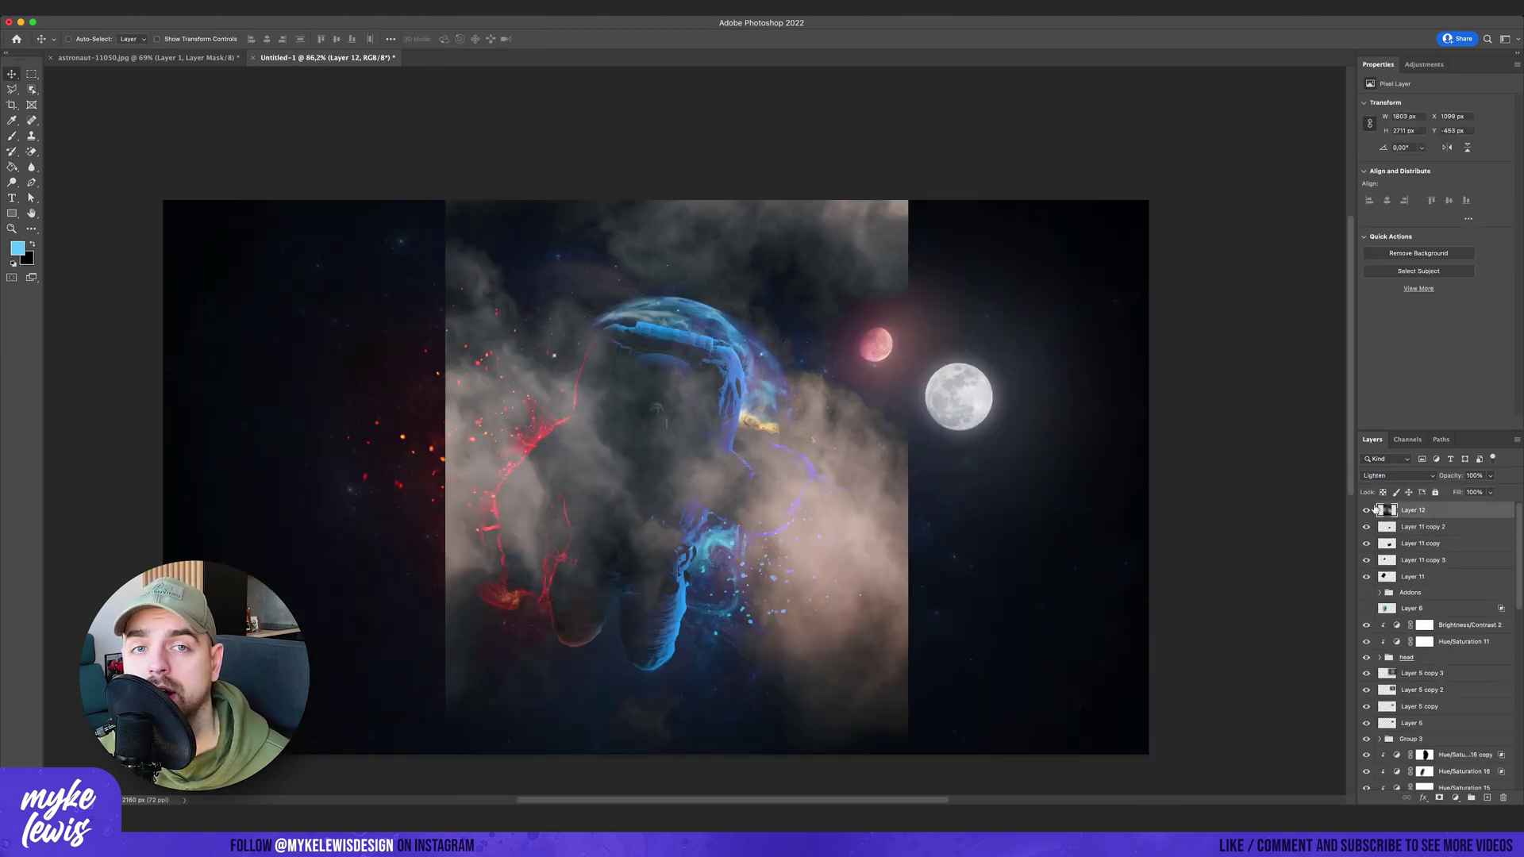
mouse_move(199, 39)
click(328, 101)
key(Escape)
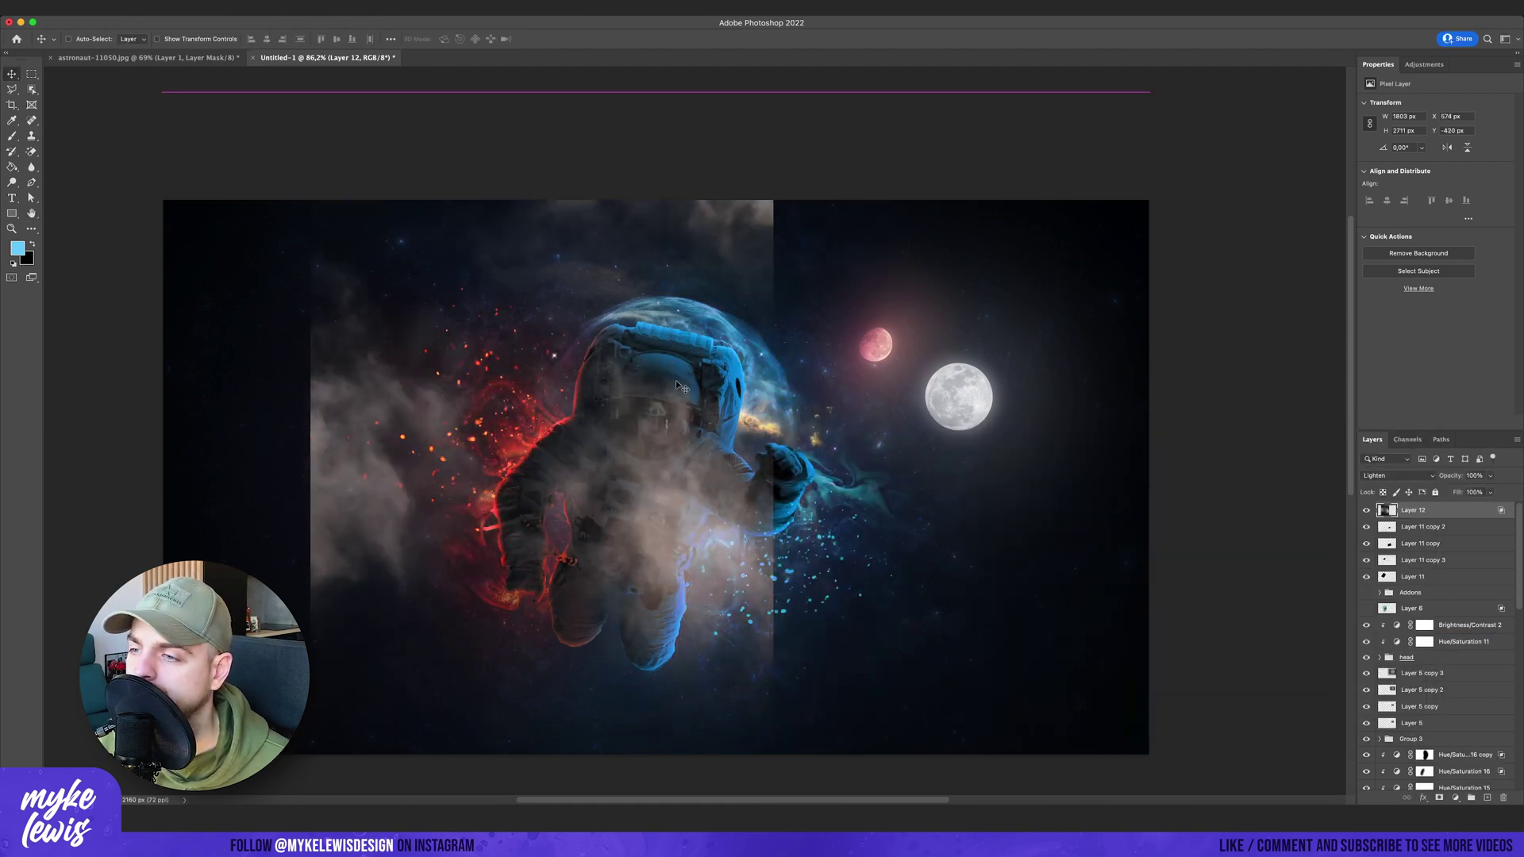
Shift the hue of the smoke clouds on Layer 12 with Hue/Saturation.
key(ctrl+u)
mouse_move(1124, 407)
mouse_down()
mouse_move(1156, 407)
mouse_move(1127, 408)
mouse_move(1117, 434)
mouse_move(1132, 407)
mouse_up()
click(1252, 348)
Cycle backward through the blend modes for the Layer 12 clouds.
key(shift+minus)
key(shift+minus)
key(shift+minus)
key(shift+minus)
key(shift+minus)
key(shift+minus)
key(shift+minus)
key(shift+minus)
key(shift+minus)
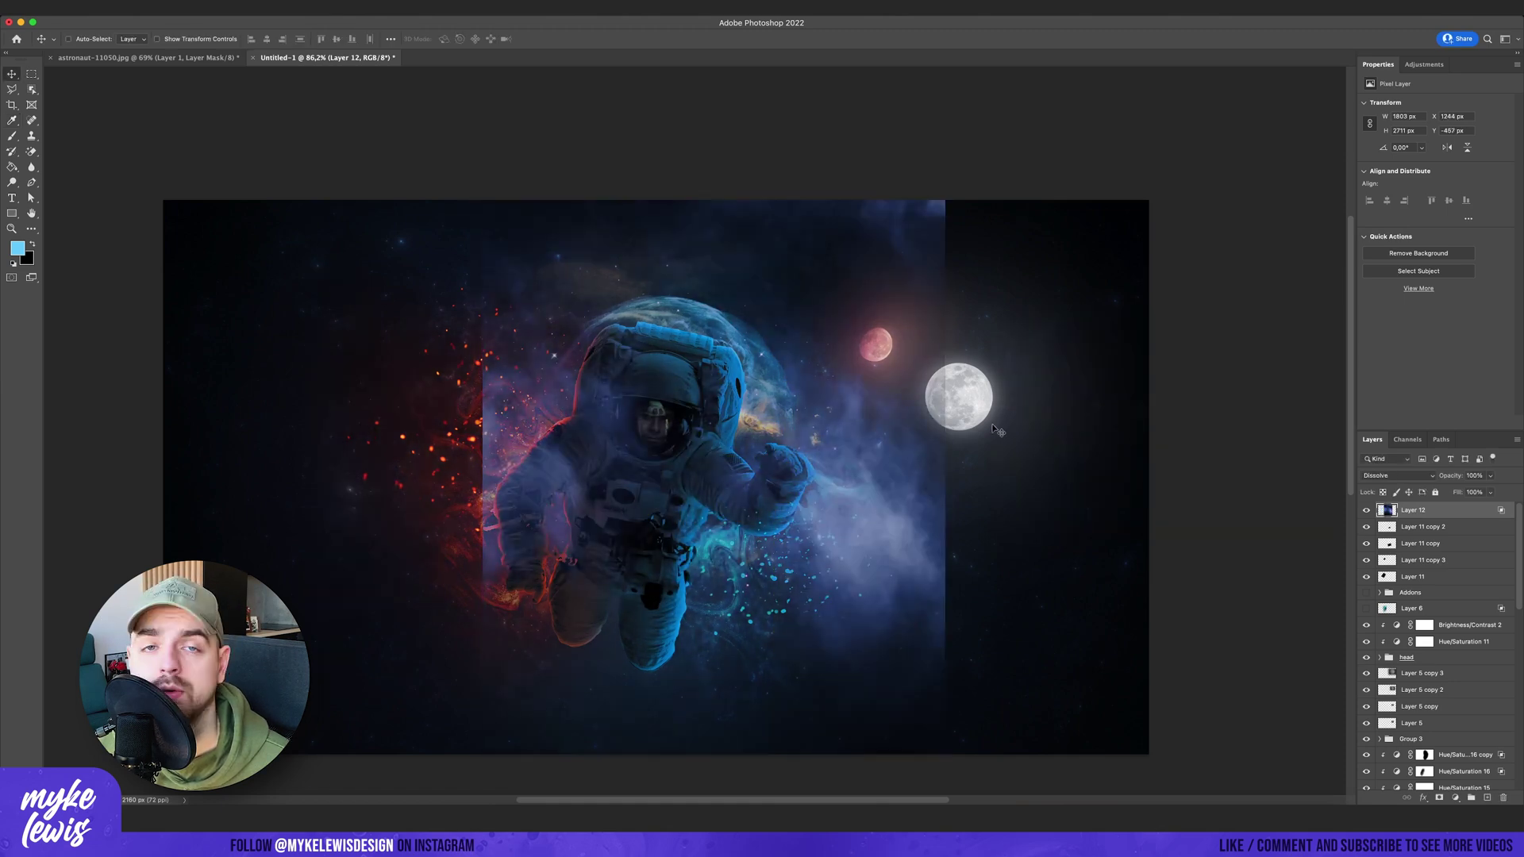
Shift the hue of the Layer 12 clouds slightly from violet toward teal-blue.
click(145, 9)
mouse_move(165, 39)
click(314, 100)
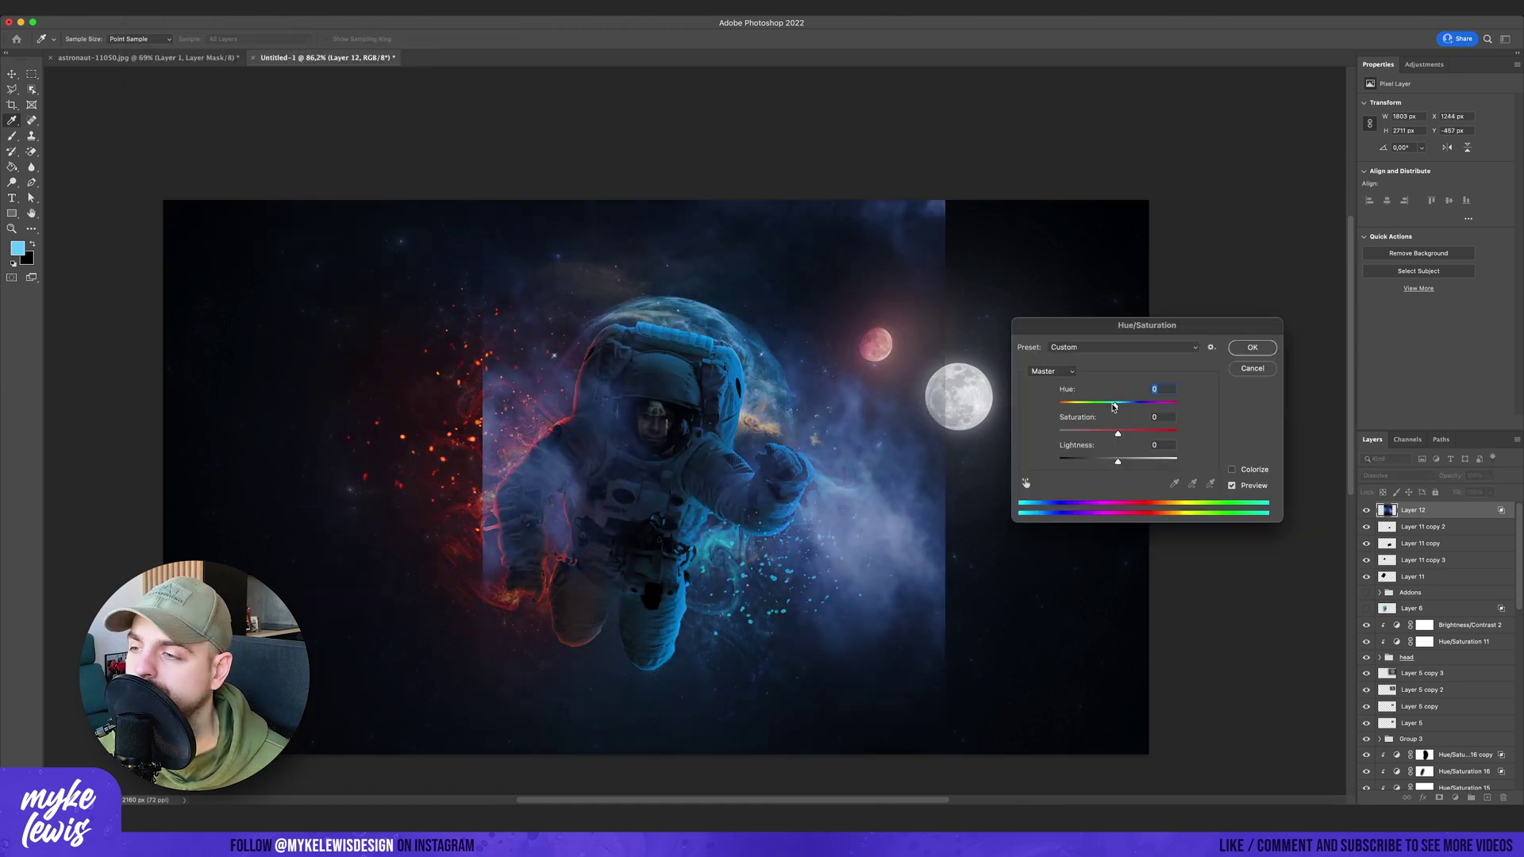
drag(1116, 408, 1108, 407)
click(1252, 348)
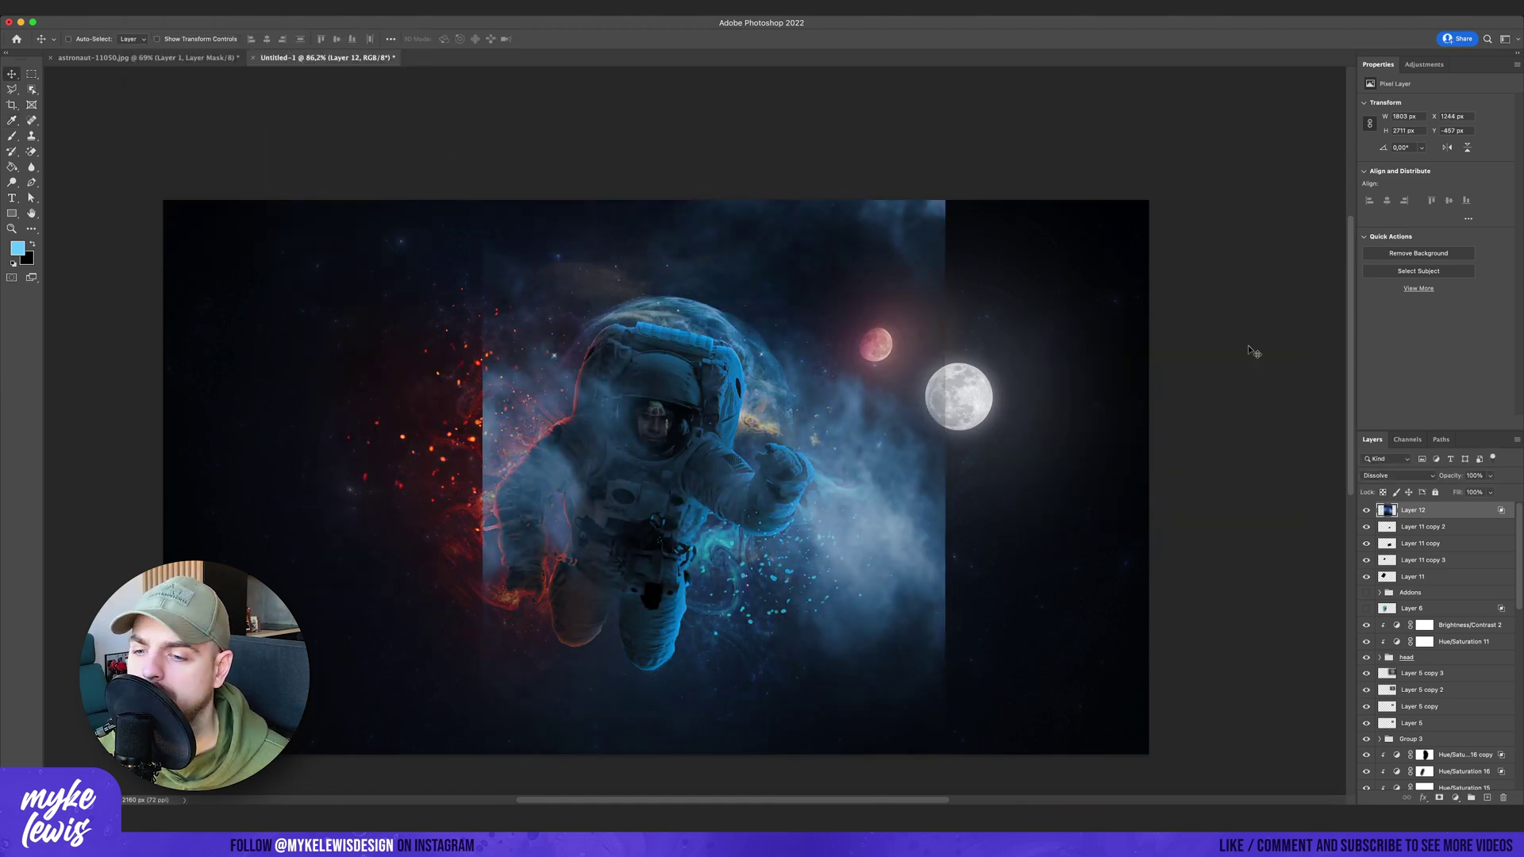
Set the Layer 12 clouds' brightness to -79 and contrast to 86.
click(155, 8)
mouse_move(159, 49)
click(317, 49)
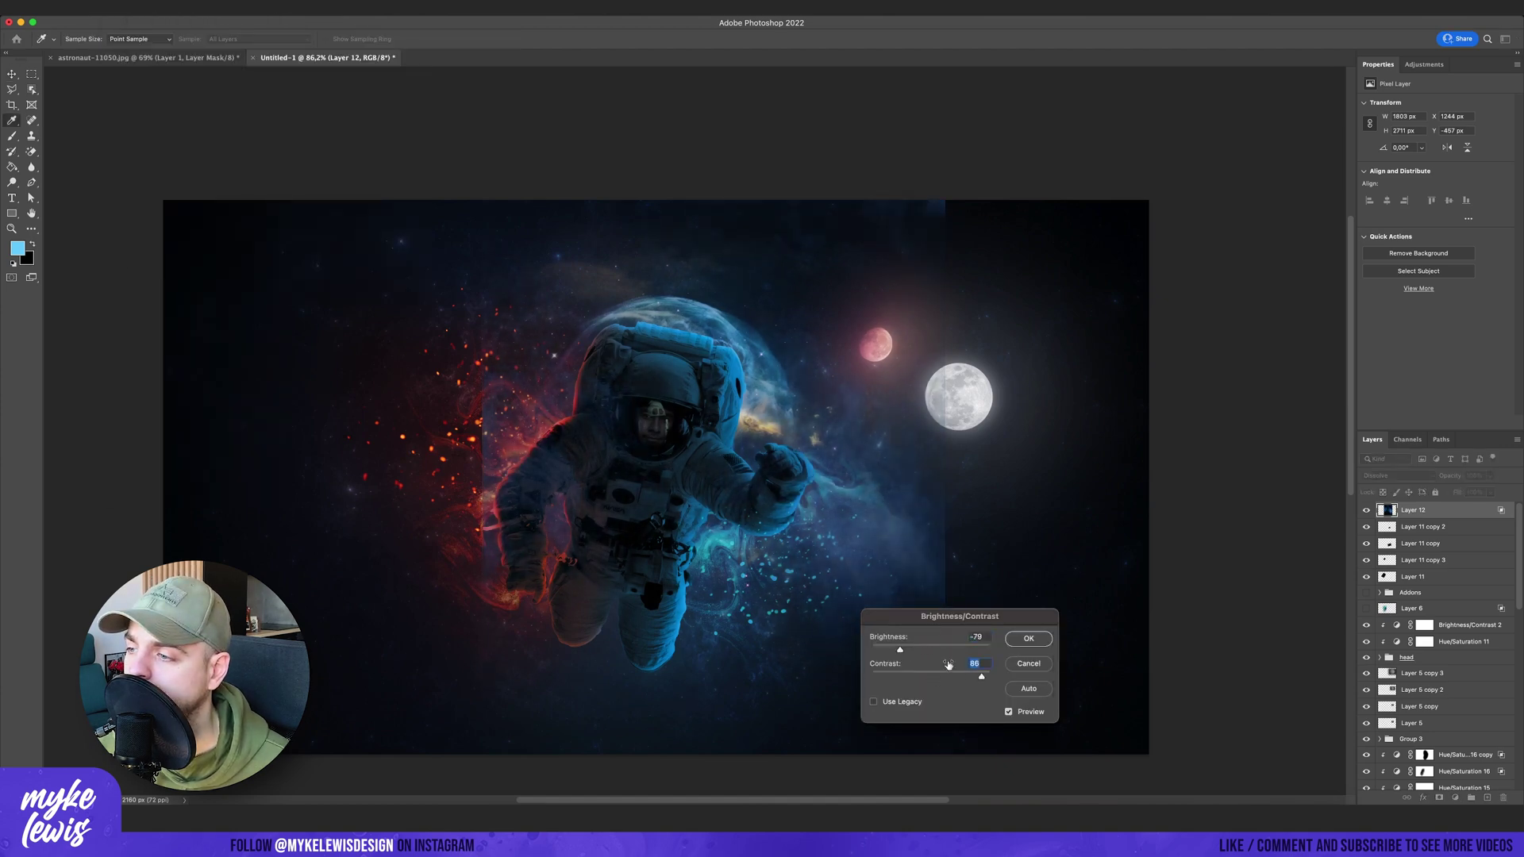
click(1028, 640)
Enlarge the Layer 12 clouds to about 155% and extend them over the moon side of the scene.
key(ctrl+t)
scroll(916, 499, down, 5)
drag(935, 240, 1111, 80)
drag(1065, 675, 1096, 717)
key(Return)
scroll(967, 369, up, 5)
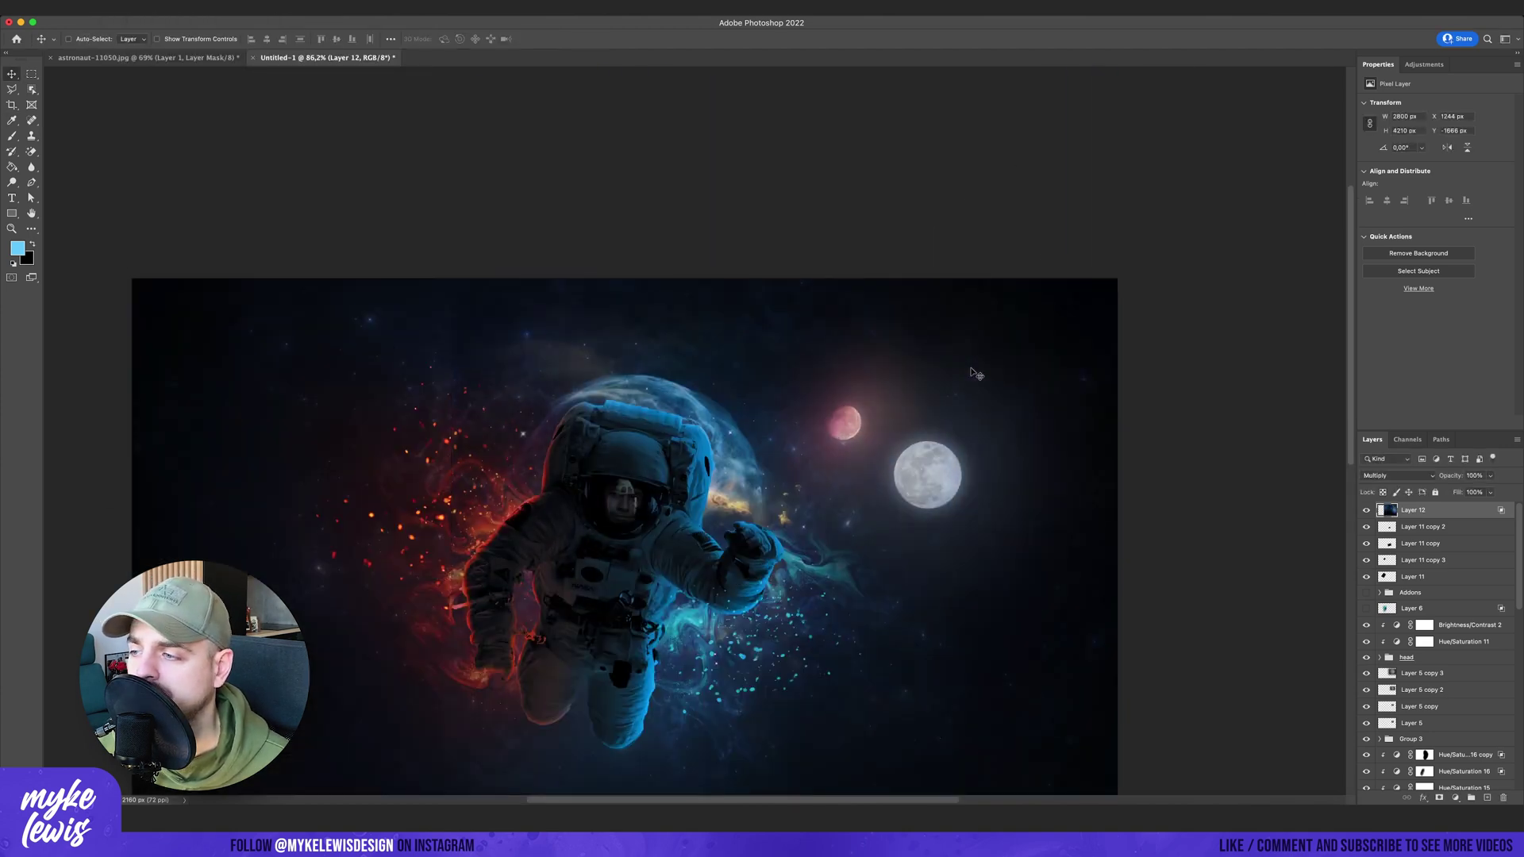
Add a layer mask to Layer 12 and paint black to clear the clouds over the astronaut.
scroll(971, 372, down, 5)
click(1439, 797)
key(b)
key(x)
drag(633, 493, 675, 556)
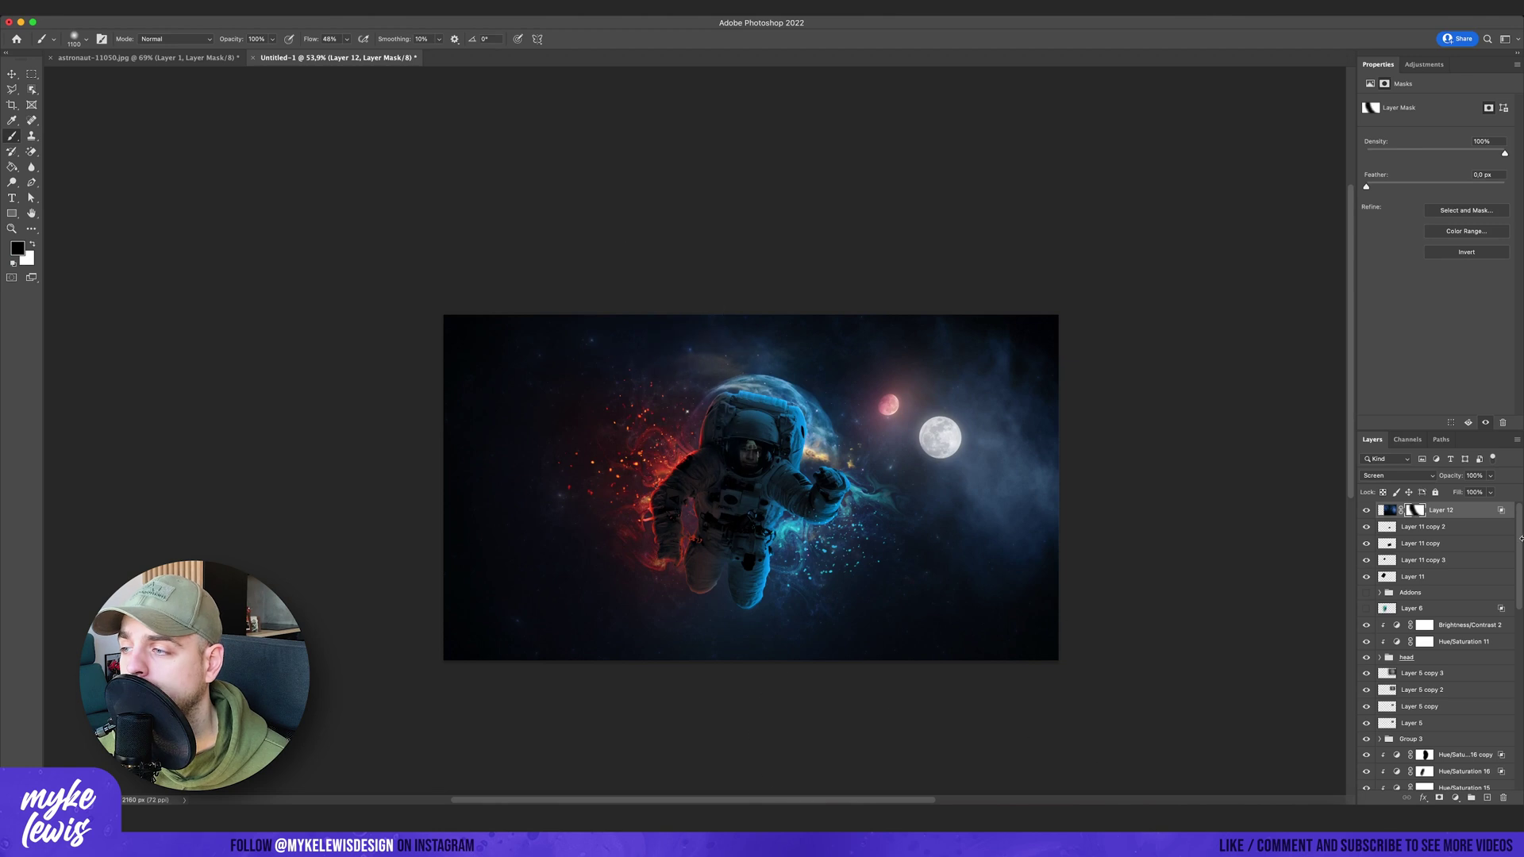
Duplicate the Layer 12 clouds and move the copy over the astronaut's red side.
key(super+j)
key(v)
drag(984, 445, 616, 544)
Turn the duplicated clouds red by setting their hue to +151.
click(1387, 510)
click(144, 8)
mouse_move(162, 40)
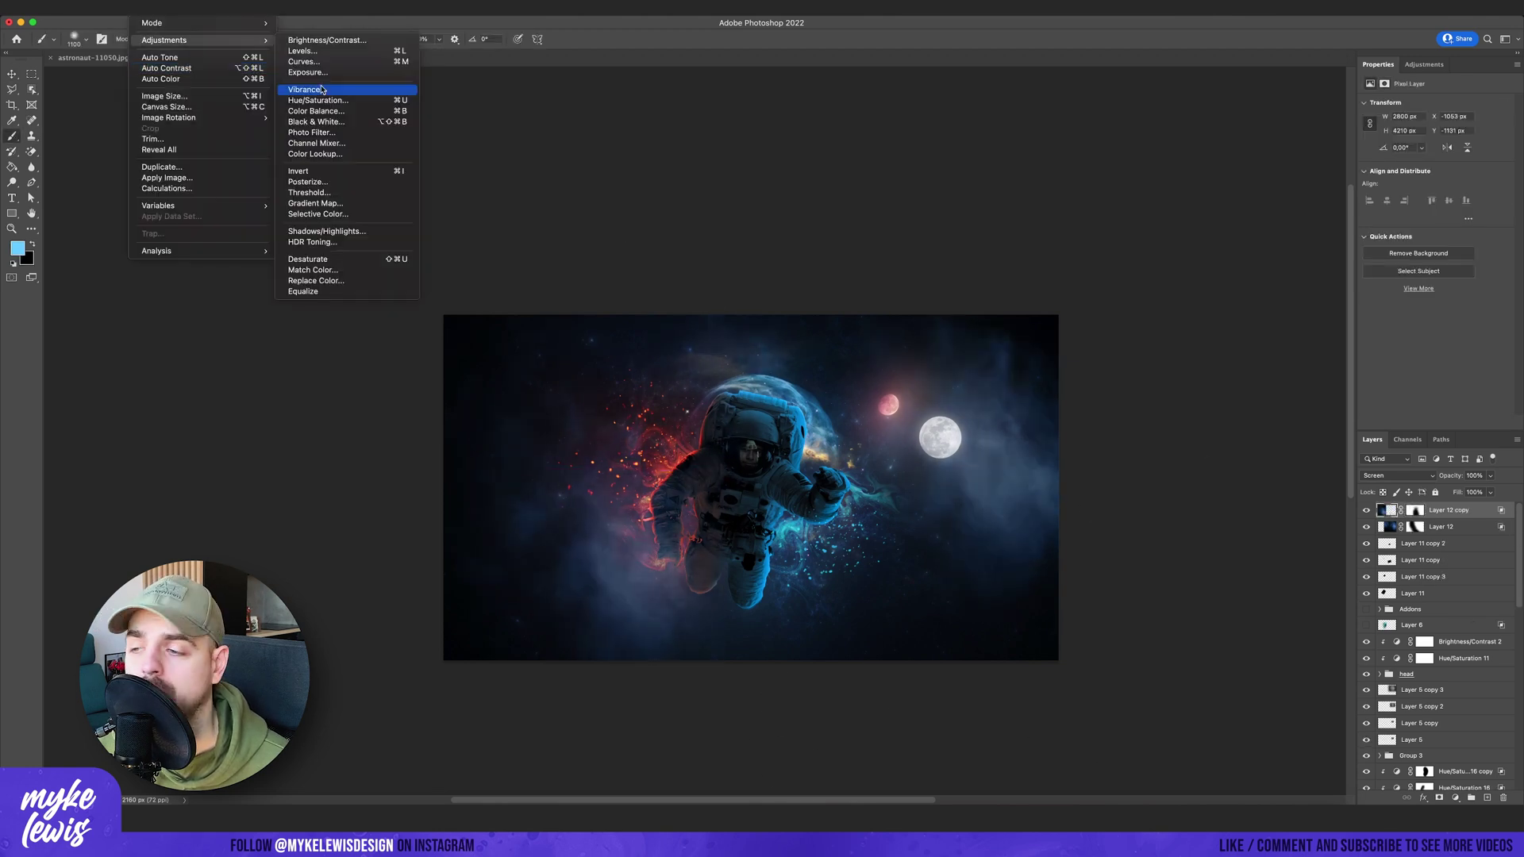
click(318, 100)
drag(1118, 406, 1169, 407)
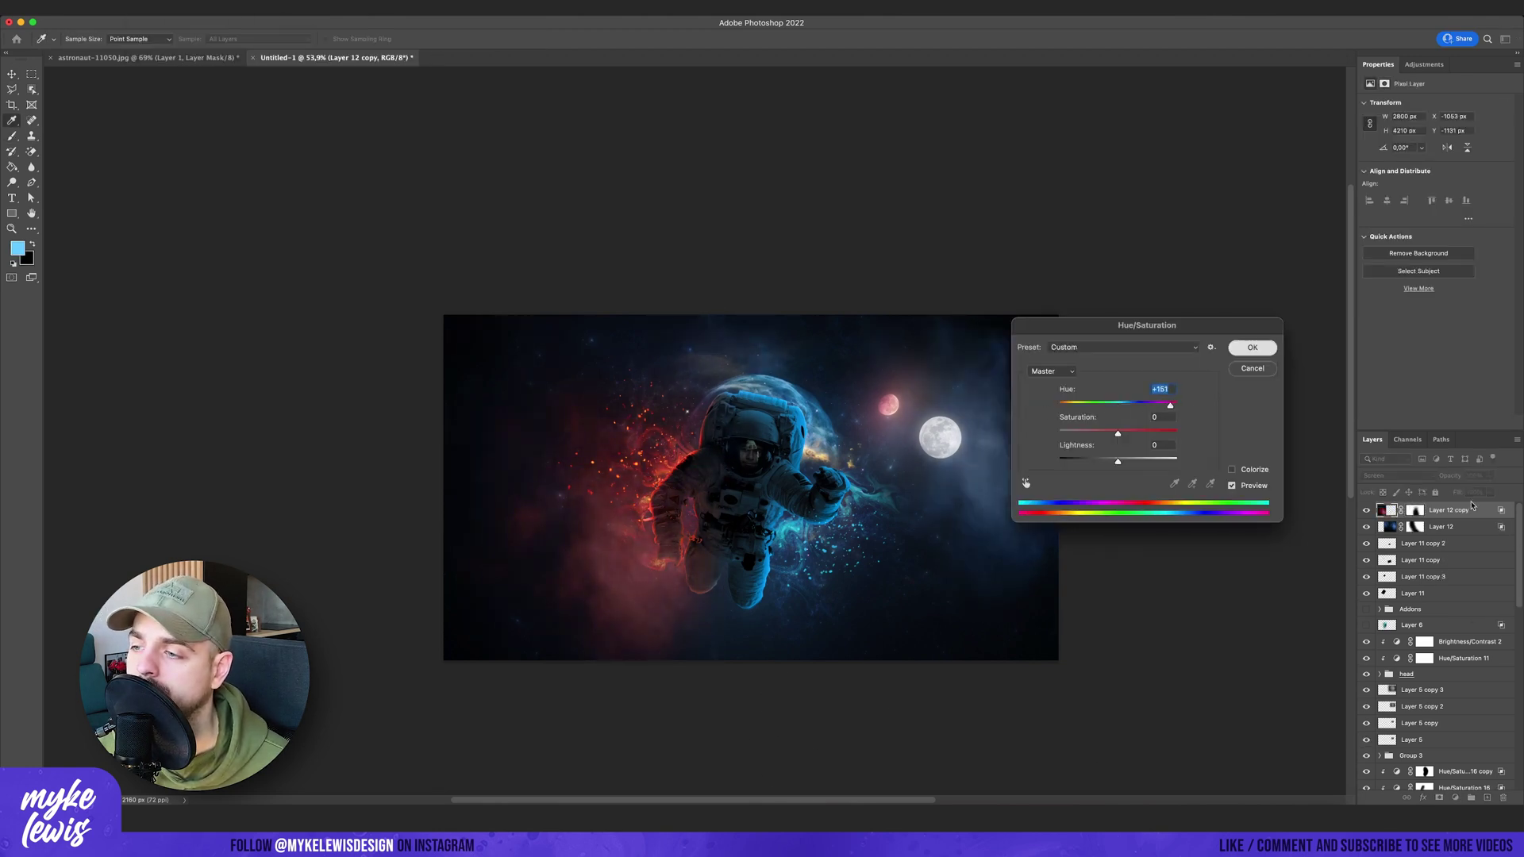
key(Return)
Enlarge and rotate the red clouds so they spread diagonally above and beside the astronaut's red side.
key(super+t)
drag(658, 117, 757, 575)
drag(627, 515, 793, 529)
mouse_move(599, 238)
mouse_down()
mouse_move(912, 626)
mouse_move(599, 238)
mouse_up()
drag(792, 447, 805, 400)
drag(1032, 387, 714, 693)
drag(746, 444, 807, 466)
mouse_move(1000, 407)
mouse_down()
mouse_move(817, 616)
mouse_move(855, 590)
mouse_up()
mouse_move(798, 451)
mouse_down()
mouse_move(805, 408)
mouse_move(795, 428)
mouse_up()
key(Return)
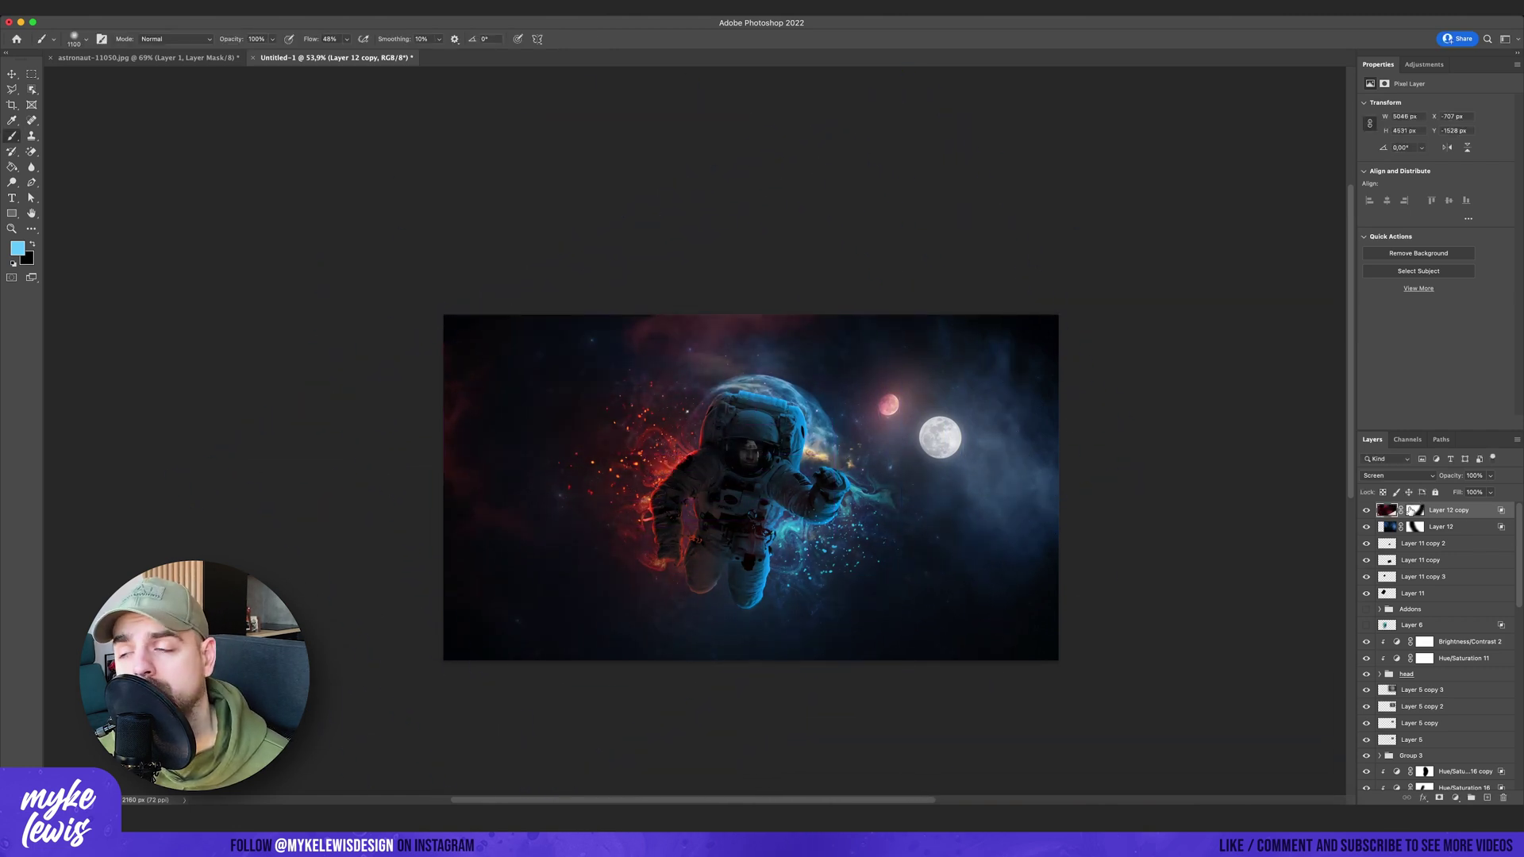
Fine-tune the red clouds with a hue shift of about +2 and a saturation of +1.
click(155, 8)
mouse_move(158, 49)
click(326, 104)
drag(1118, 403, 1114, 407)
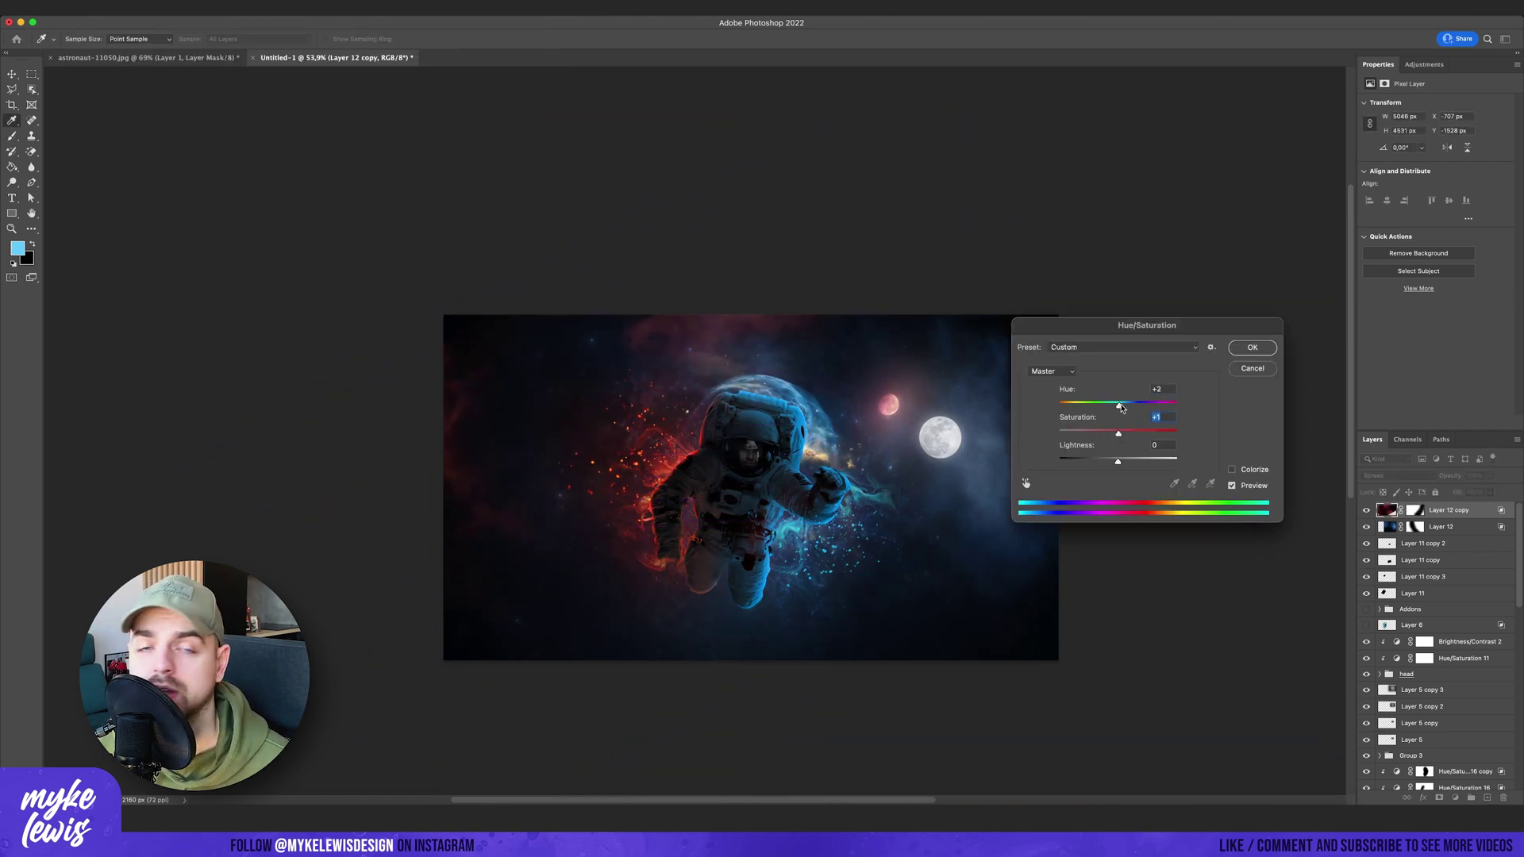
key(Return)
Duplicate the red clouds and transform the copy to cover more of the background on the red side.
key(super+j)
key(super+t)
drag(508, 445, 631, 327)
drag(1272, 551, 850, 524)
drag(425, 438, 574, 435)
key(Return)
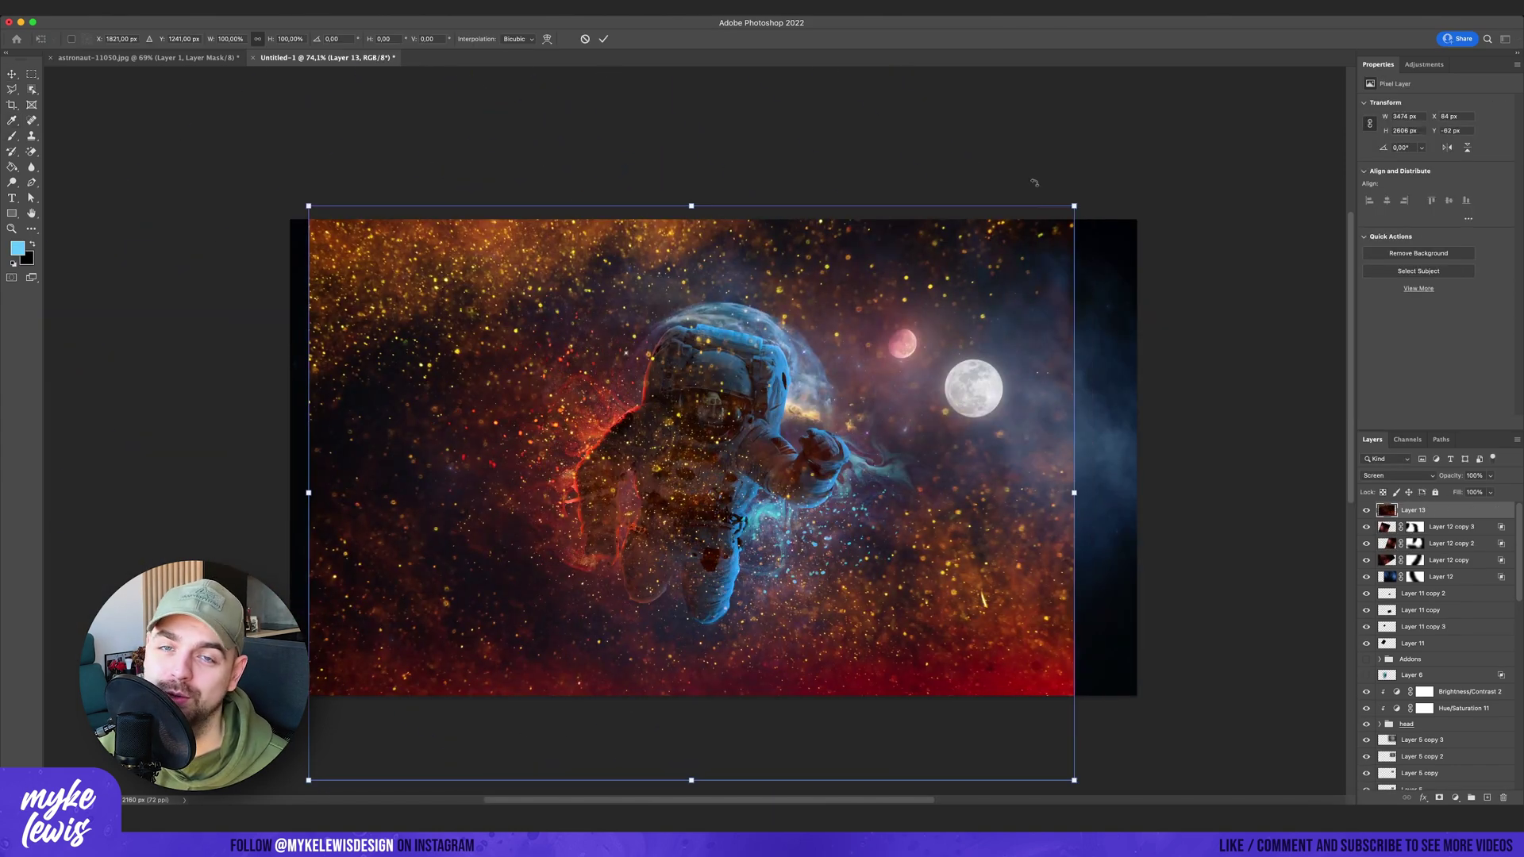
Shrink the Layer 13 golden sparks over the astronaut's red side and hide them with a black-filled layer mask.
drag(1074, 206, 859, 369)
drag(635, 524, 681, 418)
key(Return)
click(1439, 797)
click(12, 167)
click(454, 376)
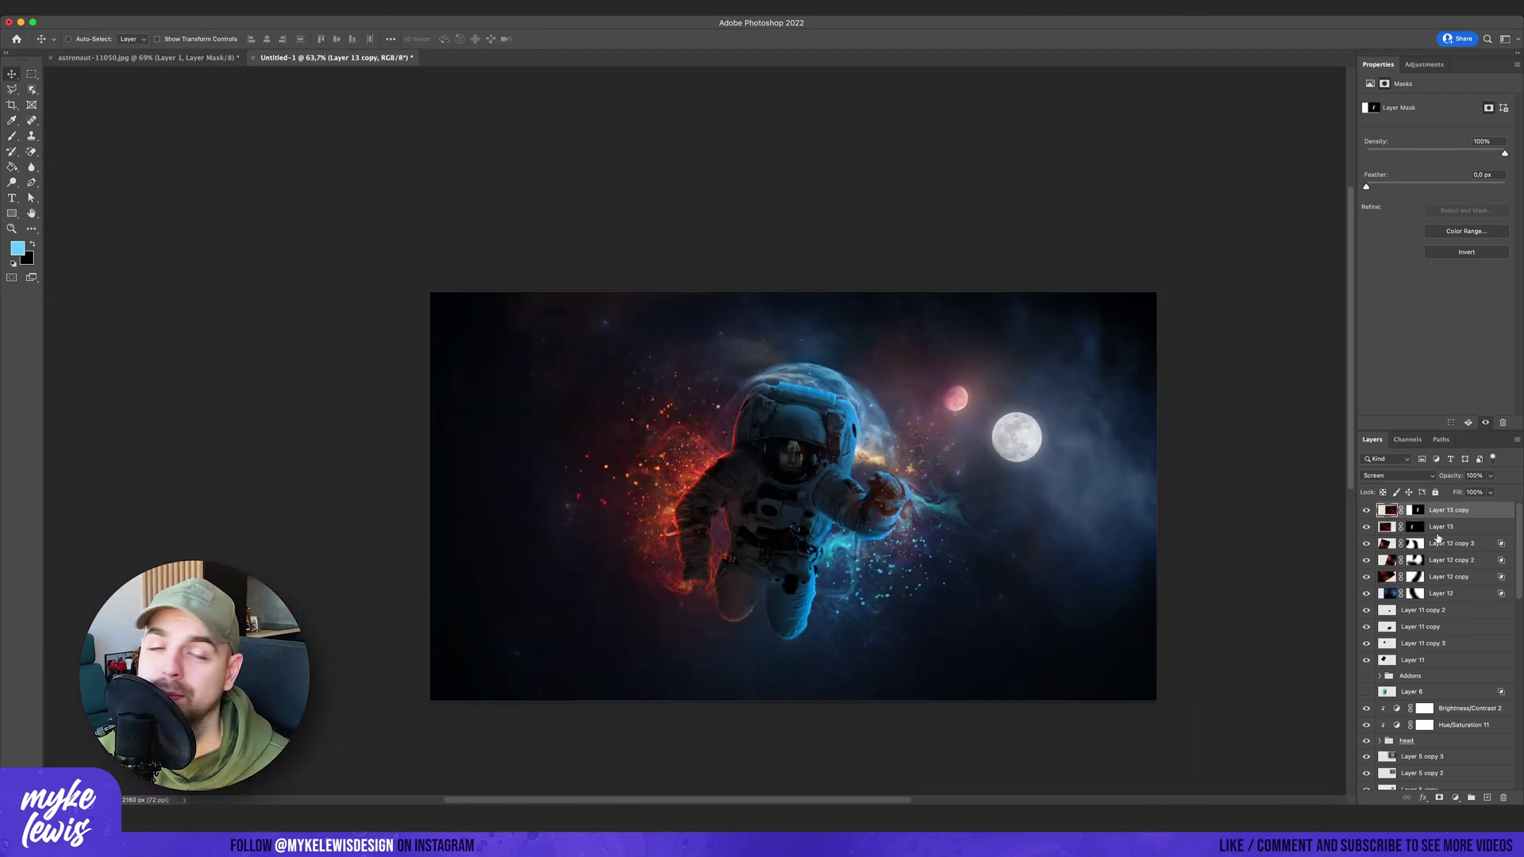
Duplicate the Layer 13 sparks and turn the copy blue by setting its hue to -180.
key(super+j)
click(144, 9)
mouse_move(163, 41)
click(342, 101)
drag(1116, 406, 1058, 406)
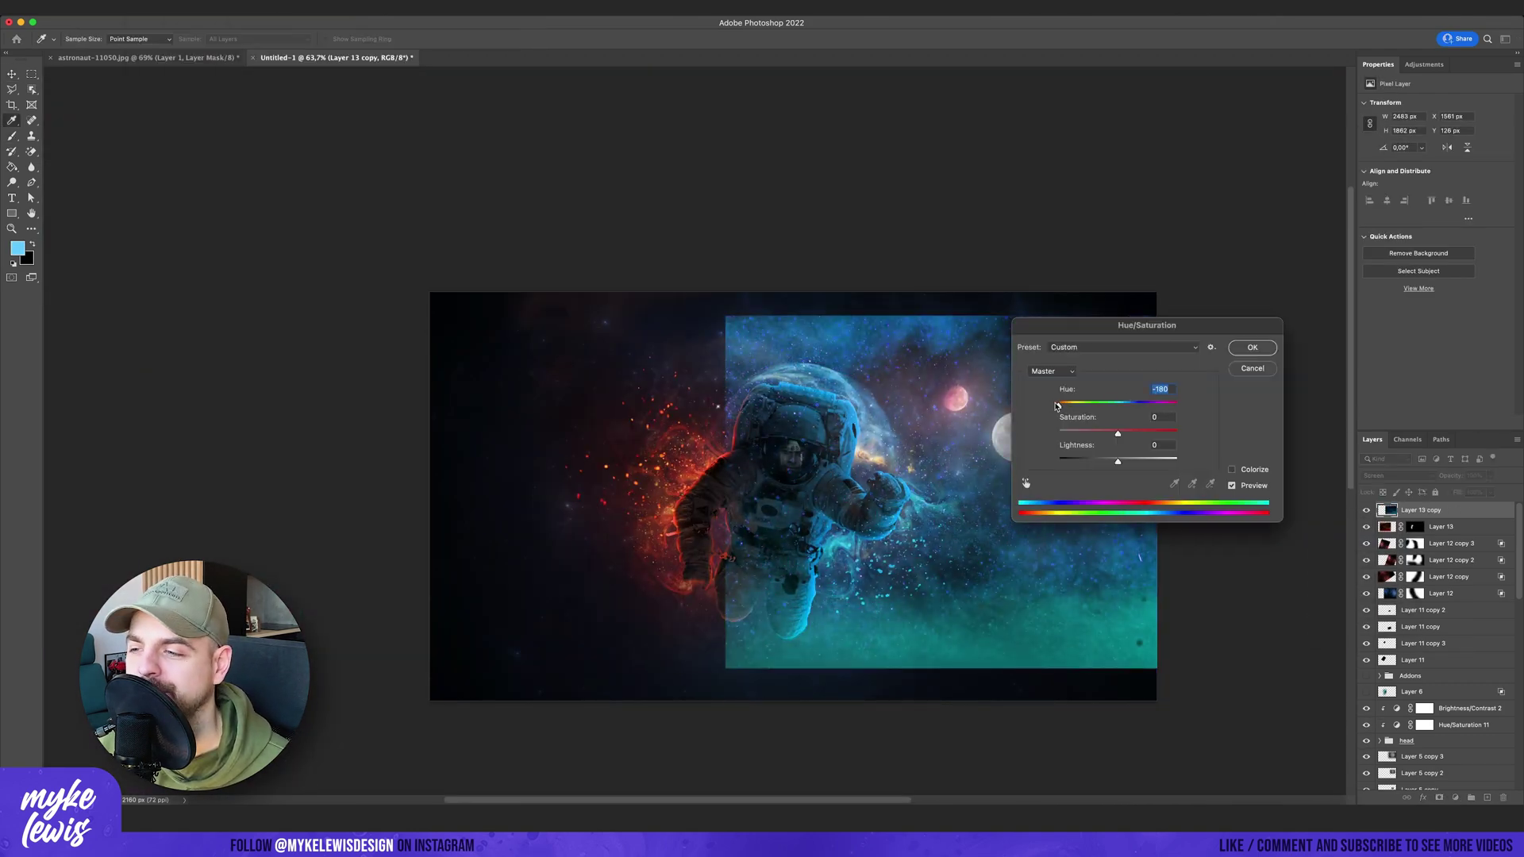
click(1251, 346)
Move the blue sparks toward the astronaut's raised arm and hide them with a black mask, ready for brush painting.
drag(992, 500, 921, 516)
alt+click(1439, 797)
key(b)
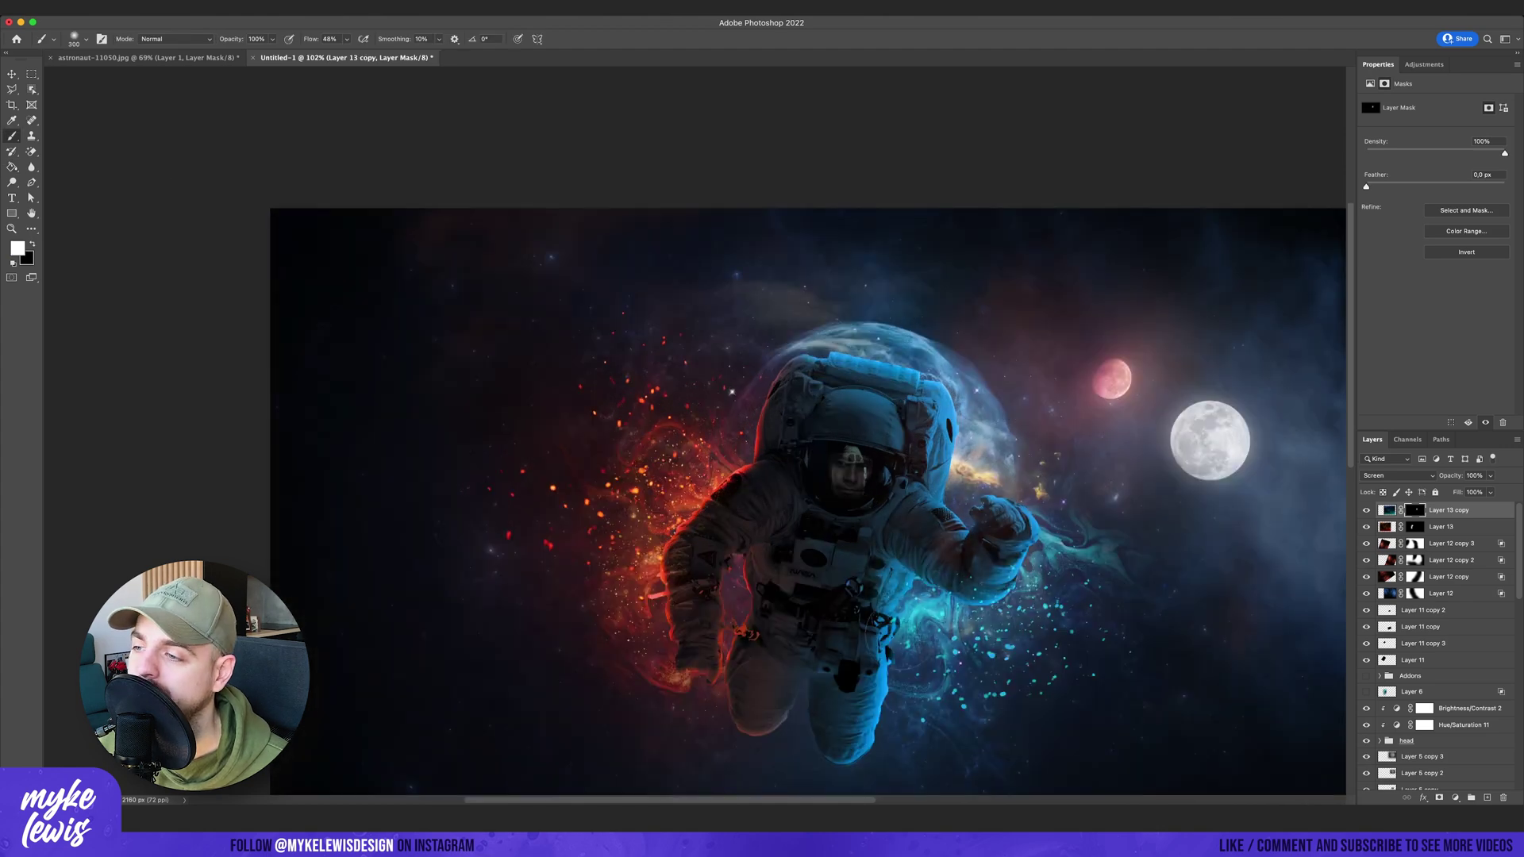
scroll(841, 643, down, 2)
key(x)
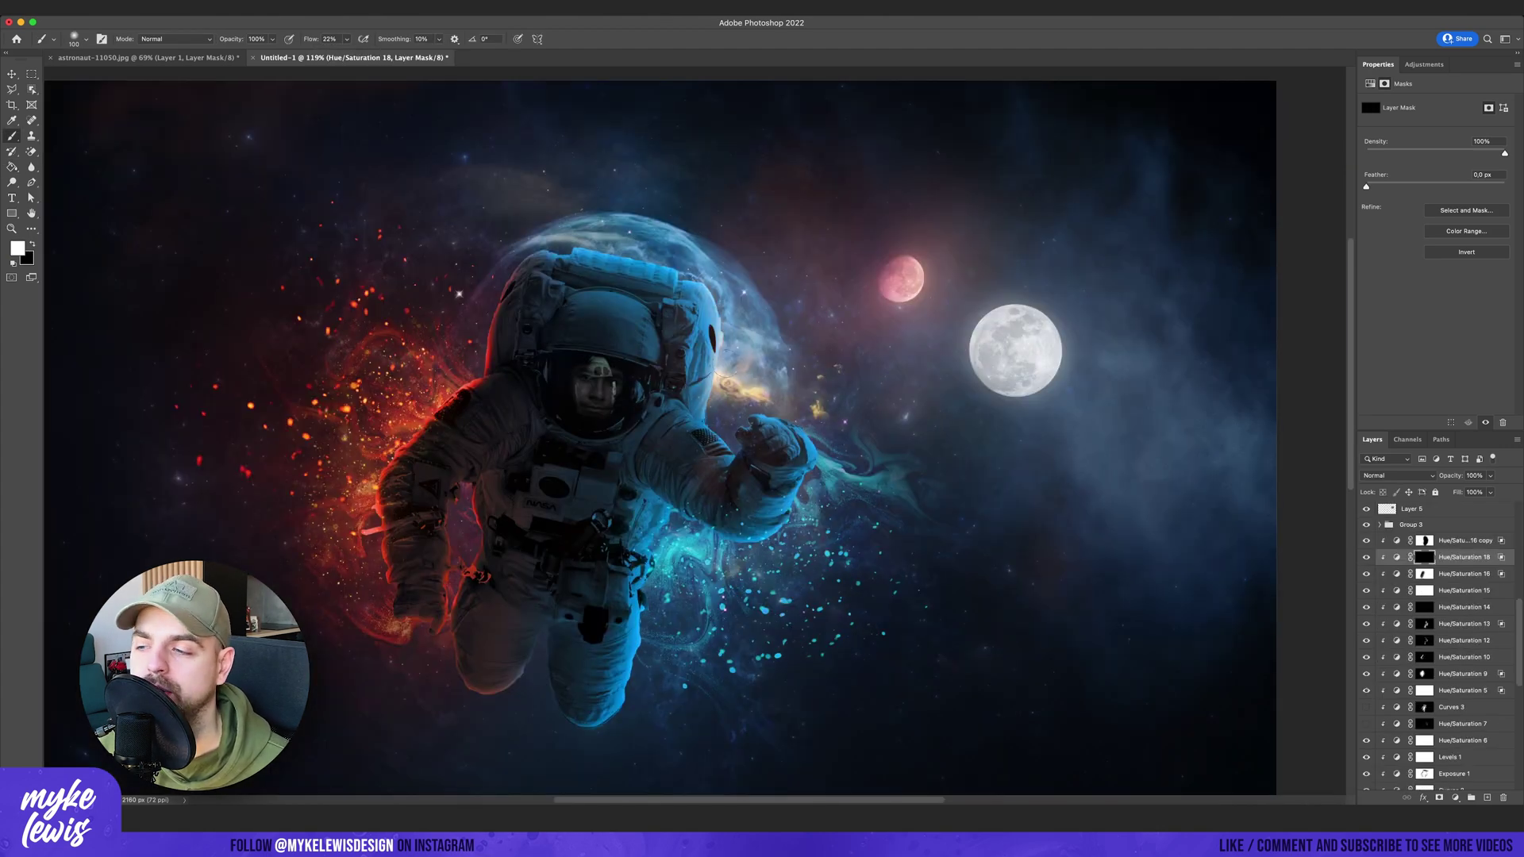
Paint white on the Hue/Saturation 18 mask along the astronaut's blue-lit backpack edge, raised arm and side.
drag(718, 308, 712, 416)
scroll(766, 423, down, 4)
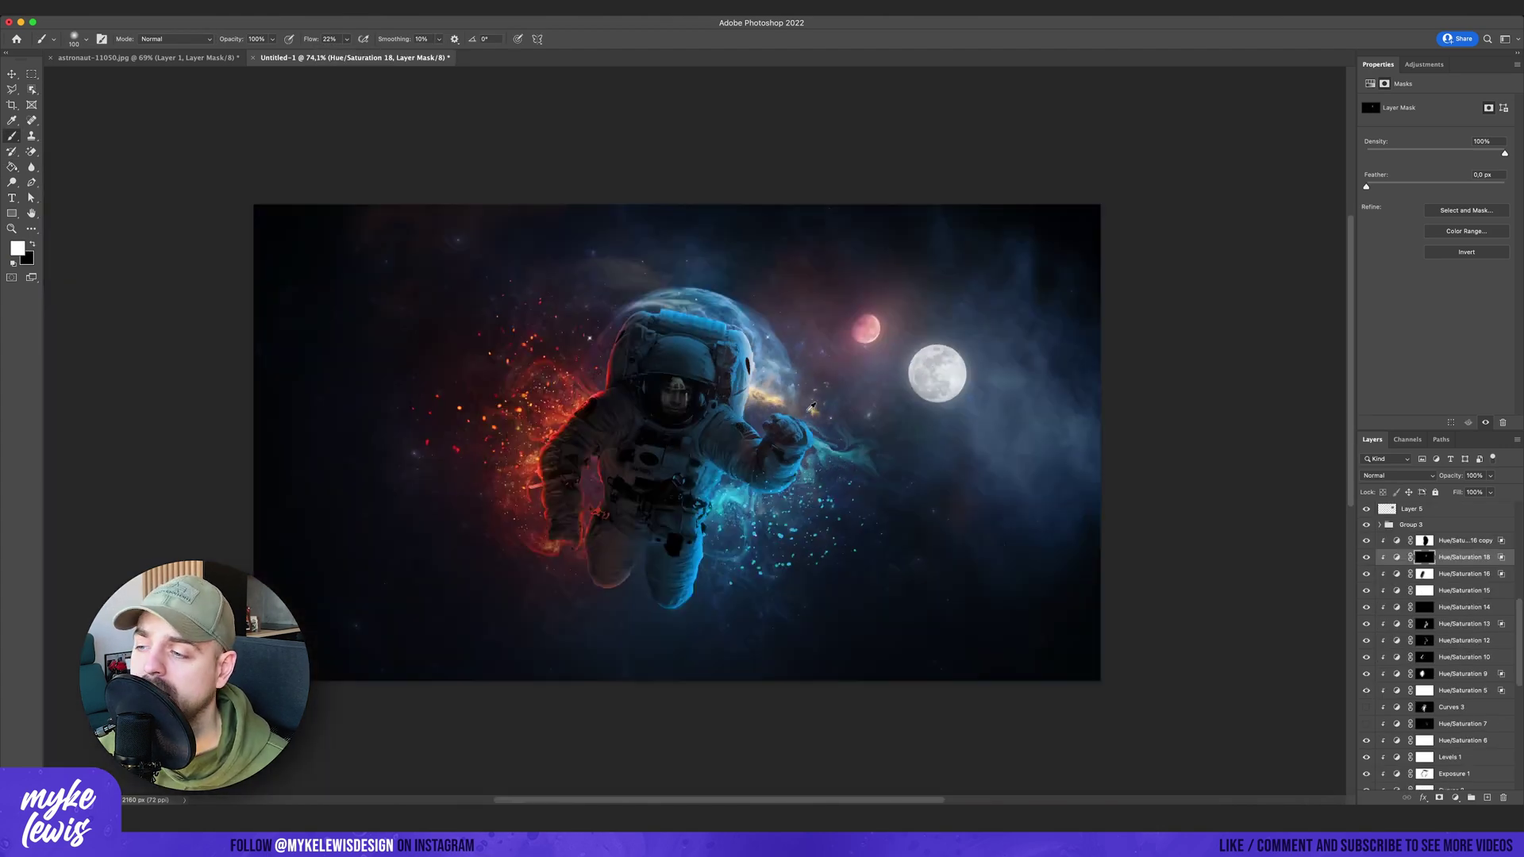
scroll(766, 422, up, 8)
drag(837, 505, 794, 571)
scroll(794, 572, down, 1)
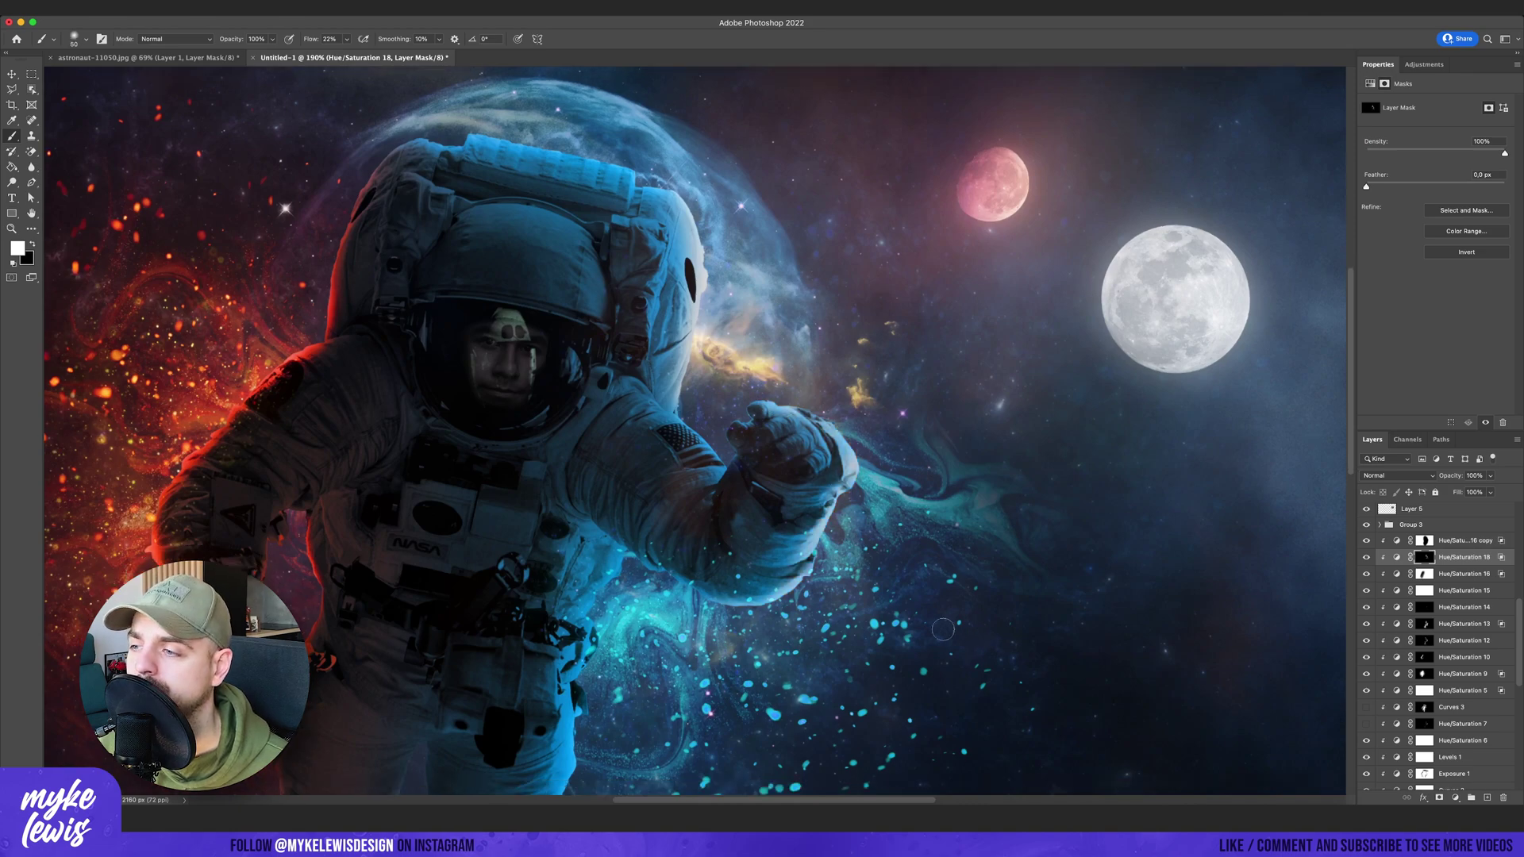
scroll(793, 570, down, 4)
scroll(728, 497, up, 7)
key([)
drag(691, 475, 720, 492)
scroll(750, 556, down, 8)
scroll(740, 656, up, 8)
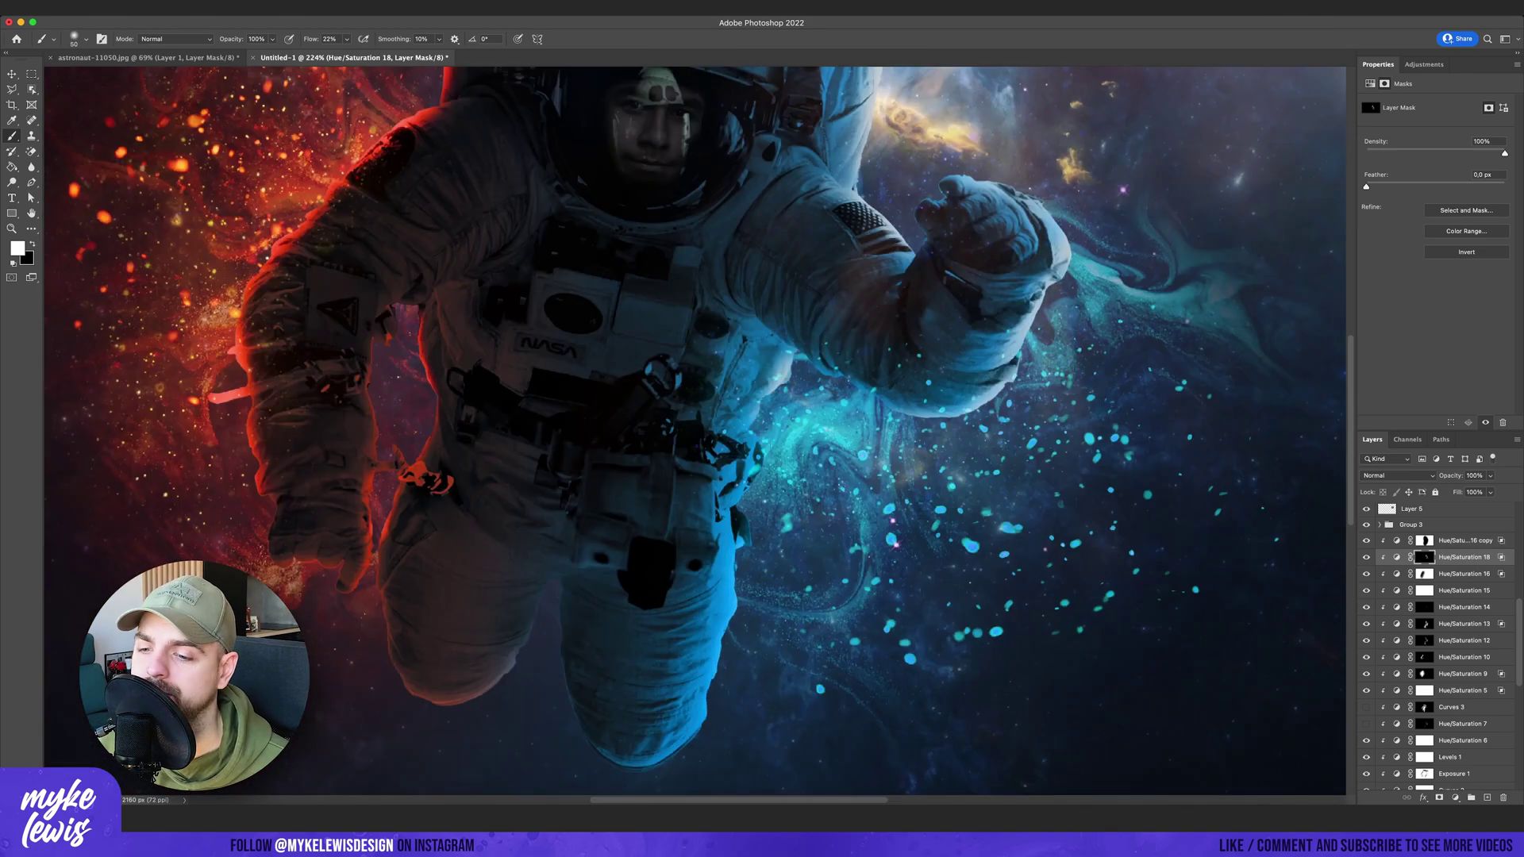
scroll(745, 575, down, 5)
scroll(1002, 571, up, 5)
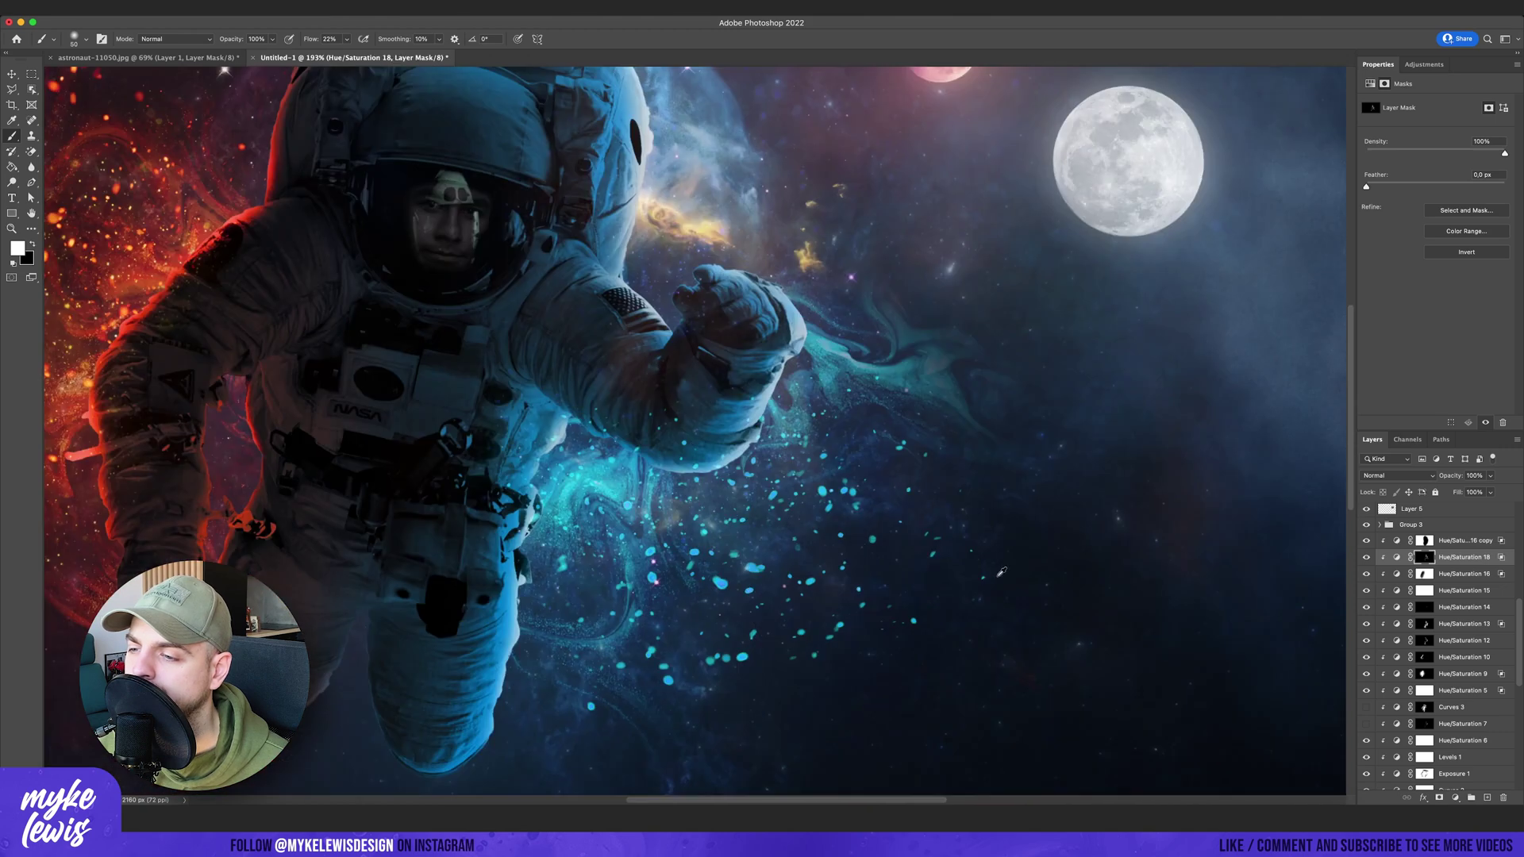
scroll(587, 440, up, 3)
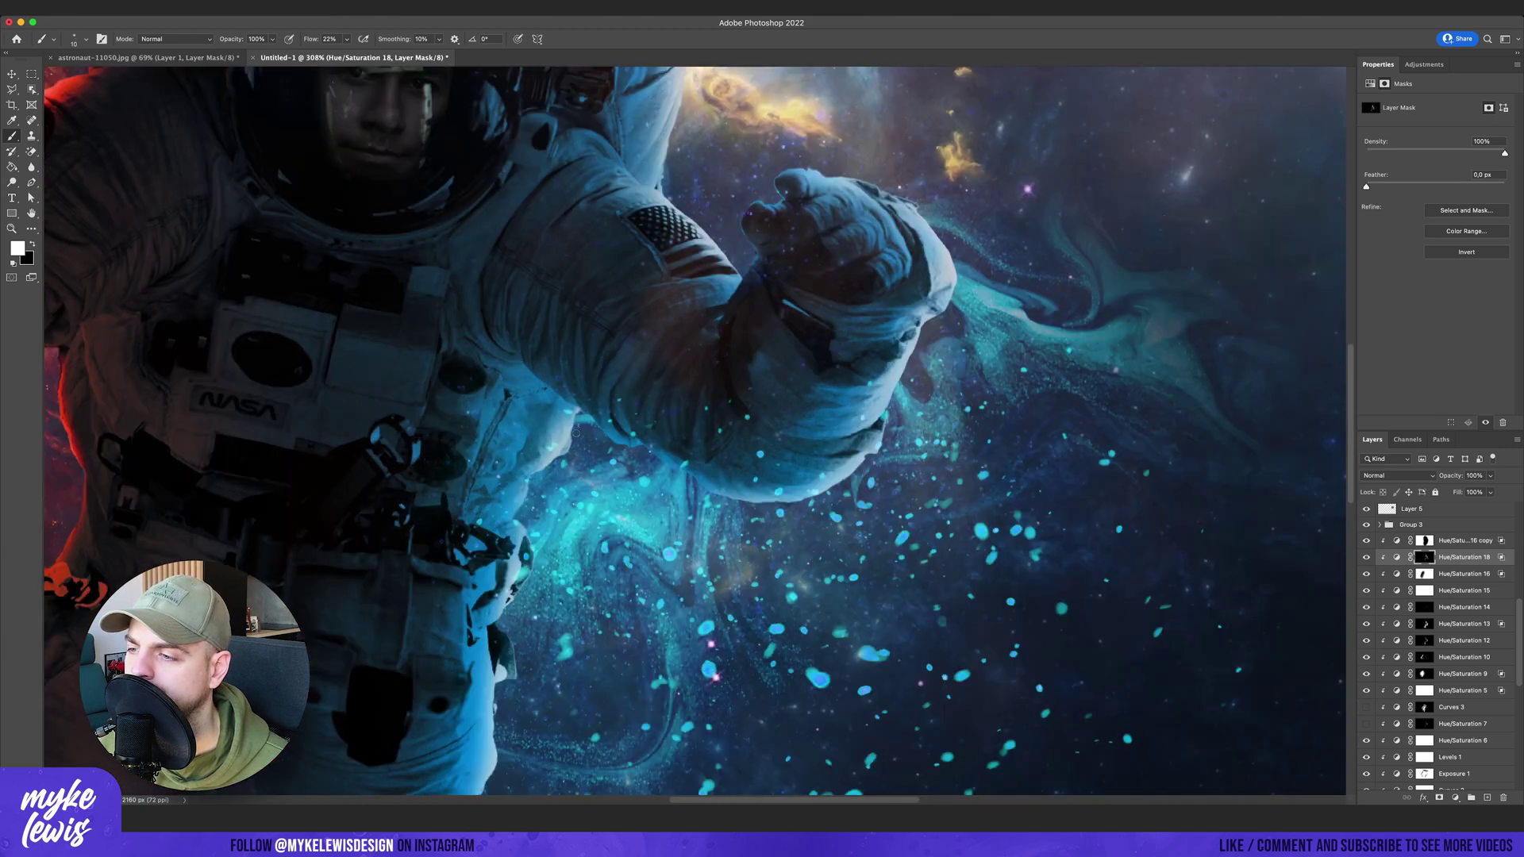
scroll(566, 476, down, 5)
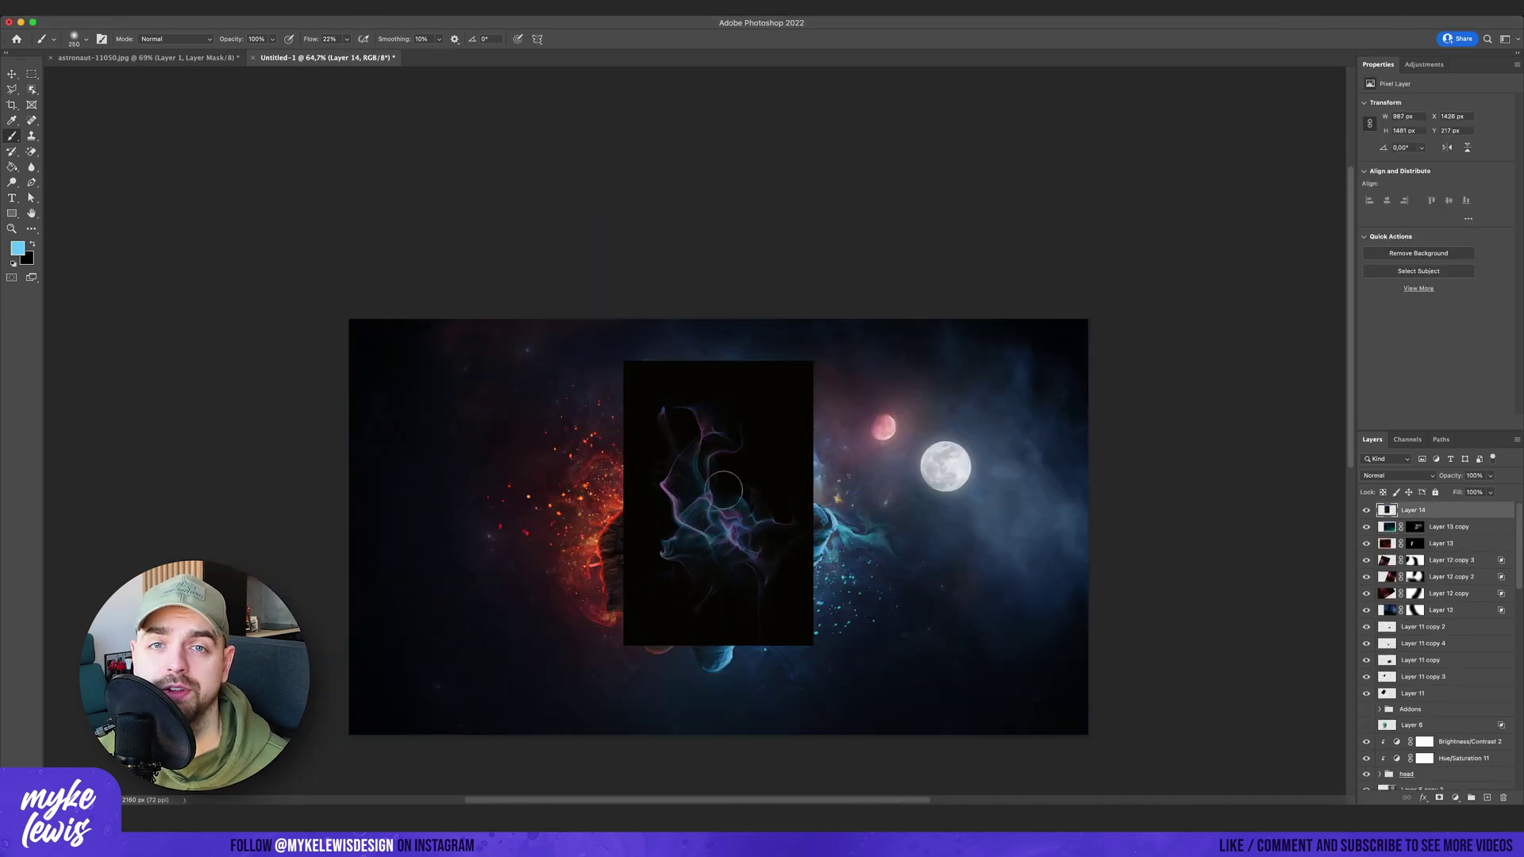
Set the Layer 14 smoke to Screen blending, enlarge it to about 125% over the astronaut and compare it on and off.
key(shift+alt+s)
drag(714, 486, 668, 557)
key(super+t)
drag(768, 432, 819, 357)
key(Return)
scroll(637, 525, up, 4)
click(1366, 511)
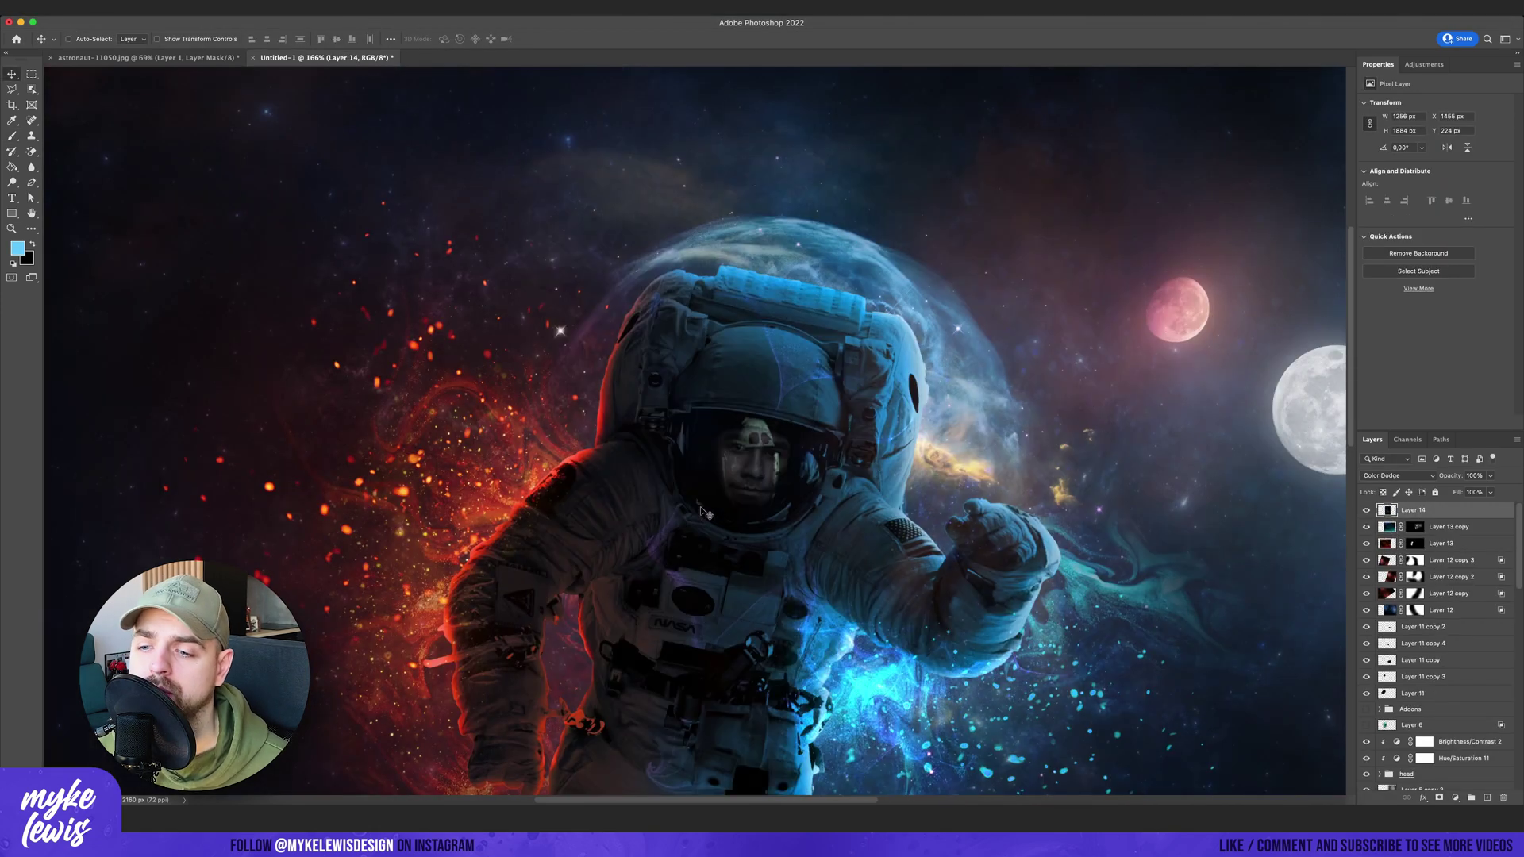
click(1366, 511)
scroll(516, 580, down, 2)
Colorize the Layer 14 smoke blue and raise its saturation.
key(super+u)
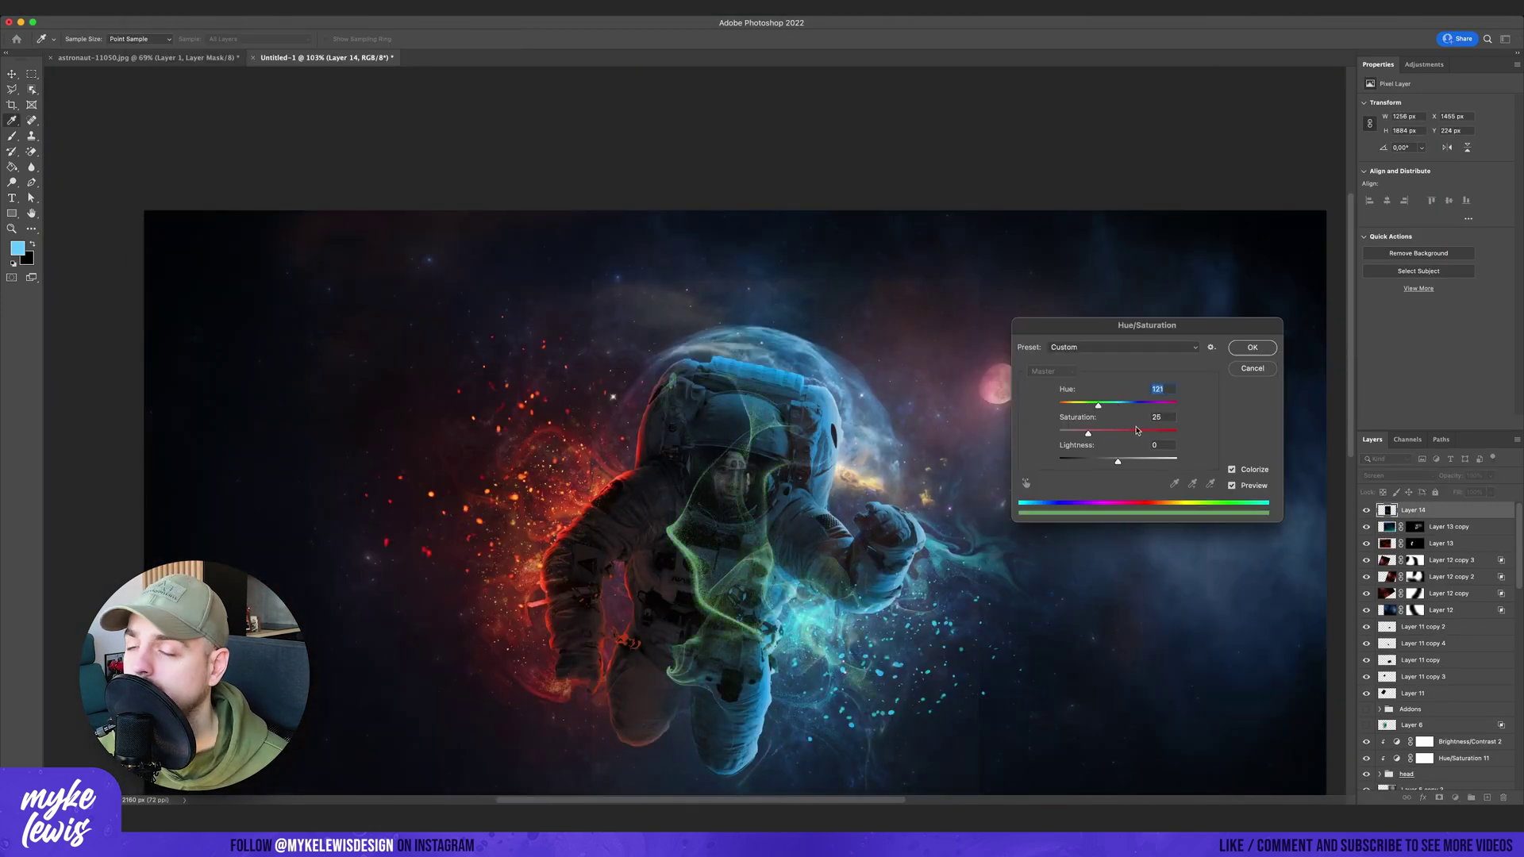
click(1136, 431)
drag(1098, 406, 1125, 407)
click(1266, 347)
Shrink the blue smoke to about 57% and place it over the astronaut's raised arm.
key(super+t)
drag(908, 472, 1016, 431)
drag(1088, 238, 918, 491)
drag(818, 597, 877, 514)
key(Return)
scroll(881, 504, down, 3)
scroll(721, 542, up, 3)
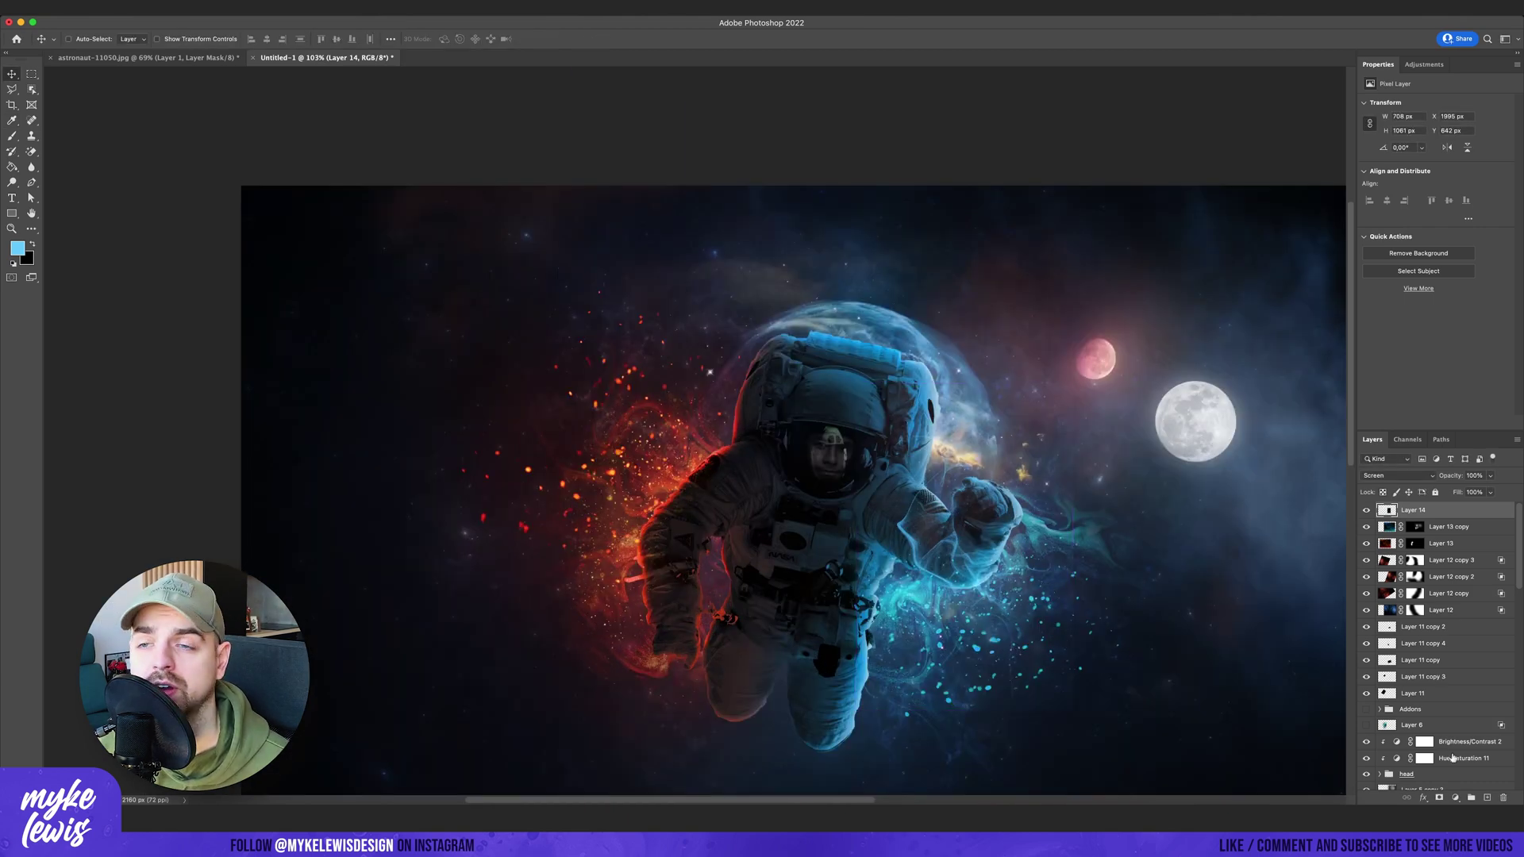
click(1439, 798)
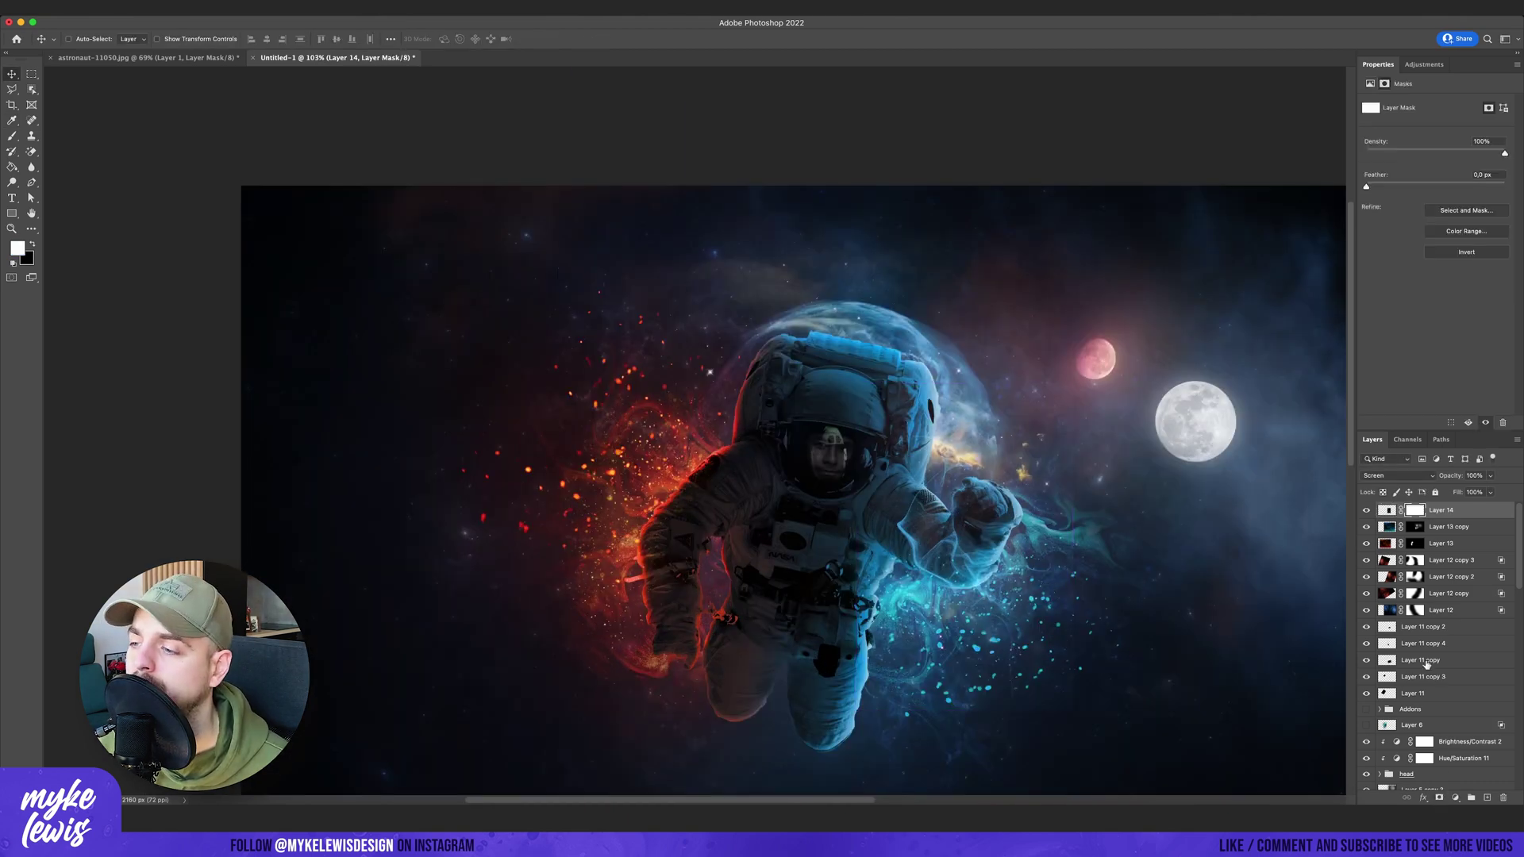
right_click(1416, 514)
click(1441, 550)
Duplicate the blue smoke, move the copy beside the red-lit arm and mask it with a brush.
key(super+j)
key(v)
drag(953, 544, 595, 520)
click(1439, 798)
key(b)
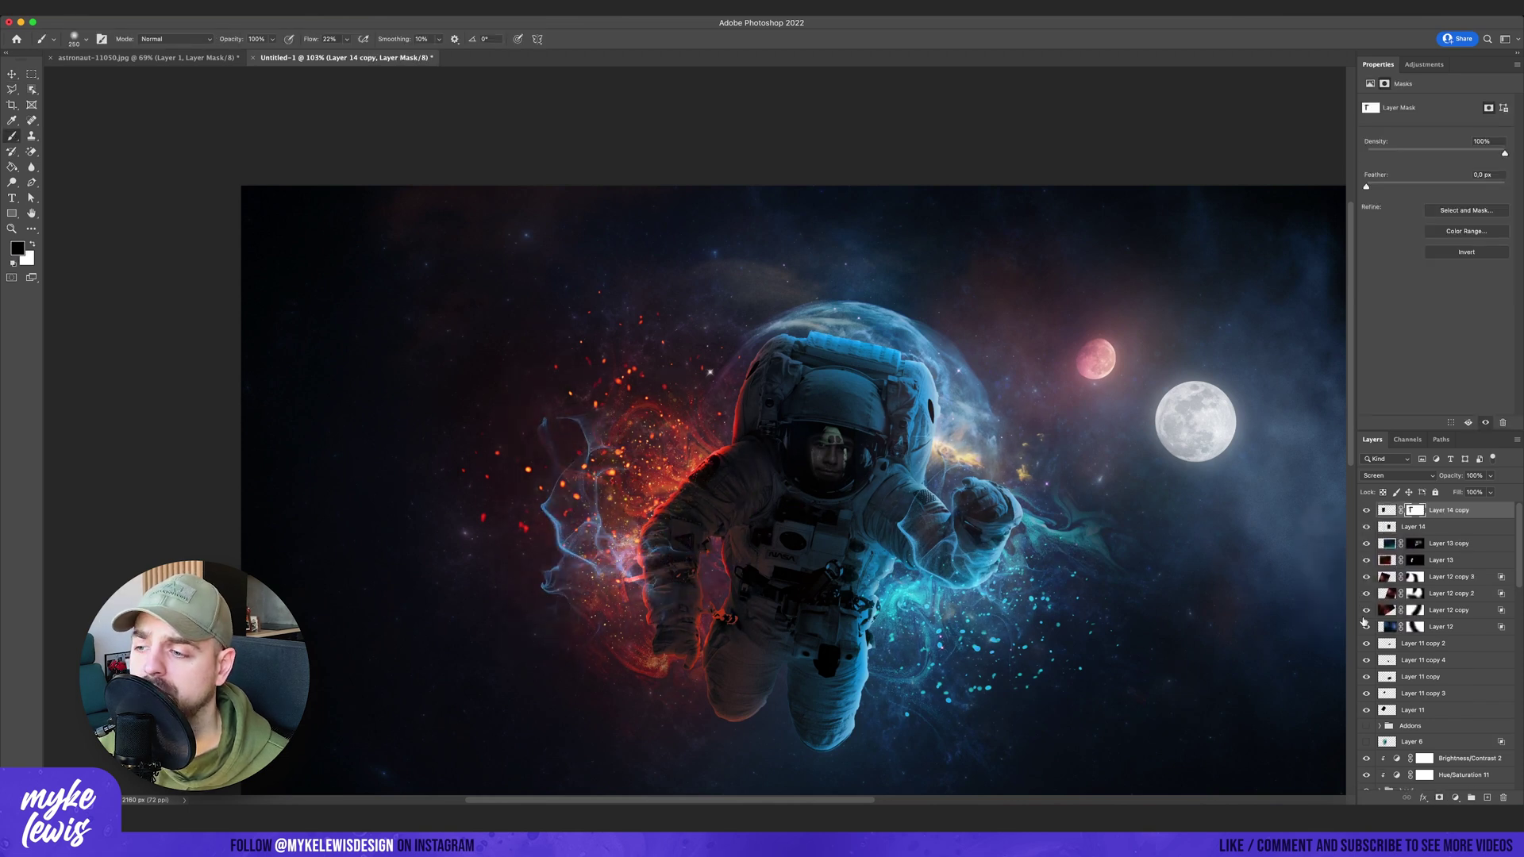
click(1415, 527)
Turn the Layer 14 copy smoke fiery orange with hue -180 and saturation +28.
click(1387, 511)
click(106, 8)
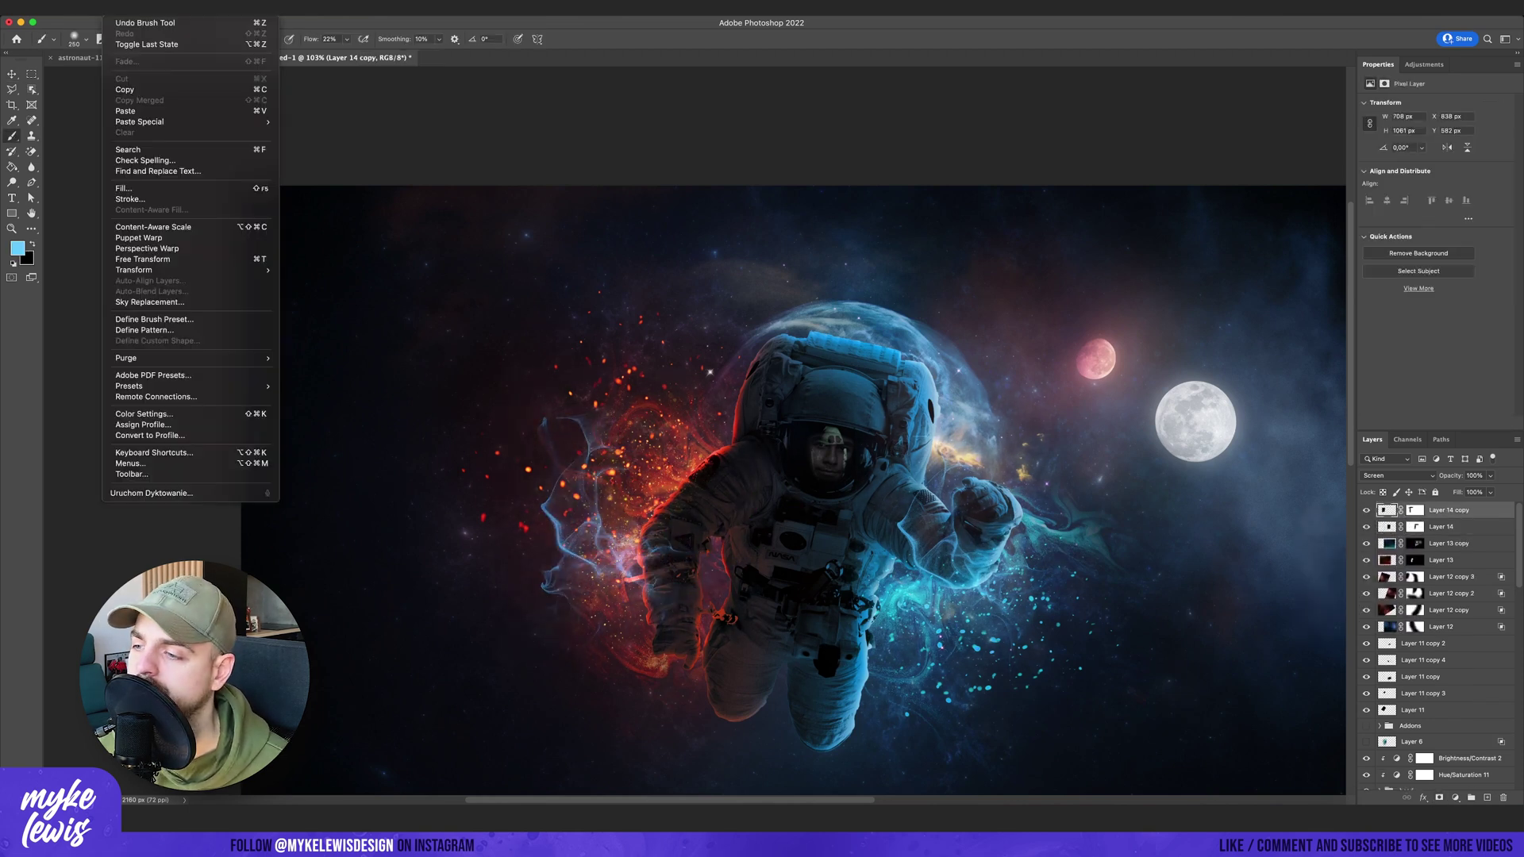
mouse_move(131, 8)
mouse_move(147, 40)
click(313, 111)
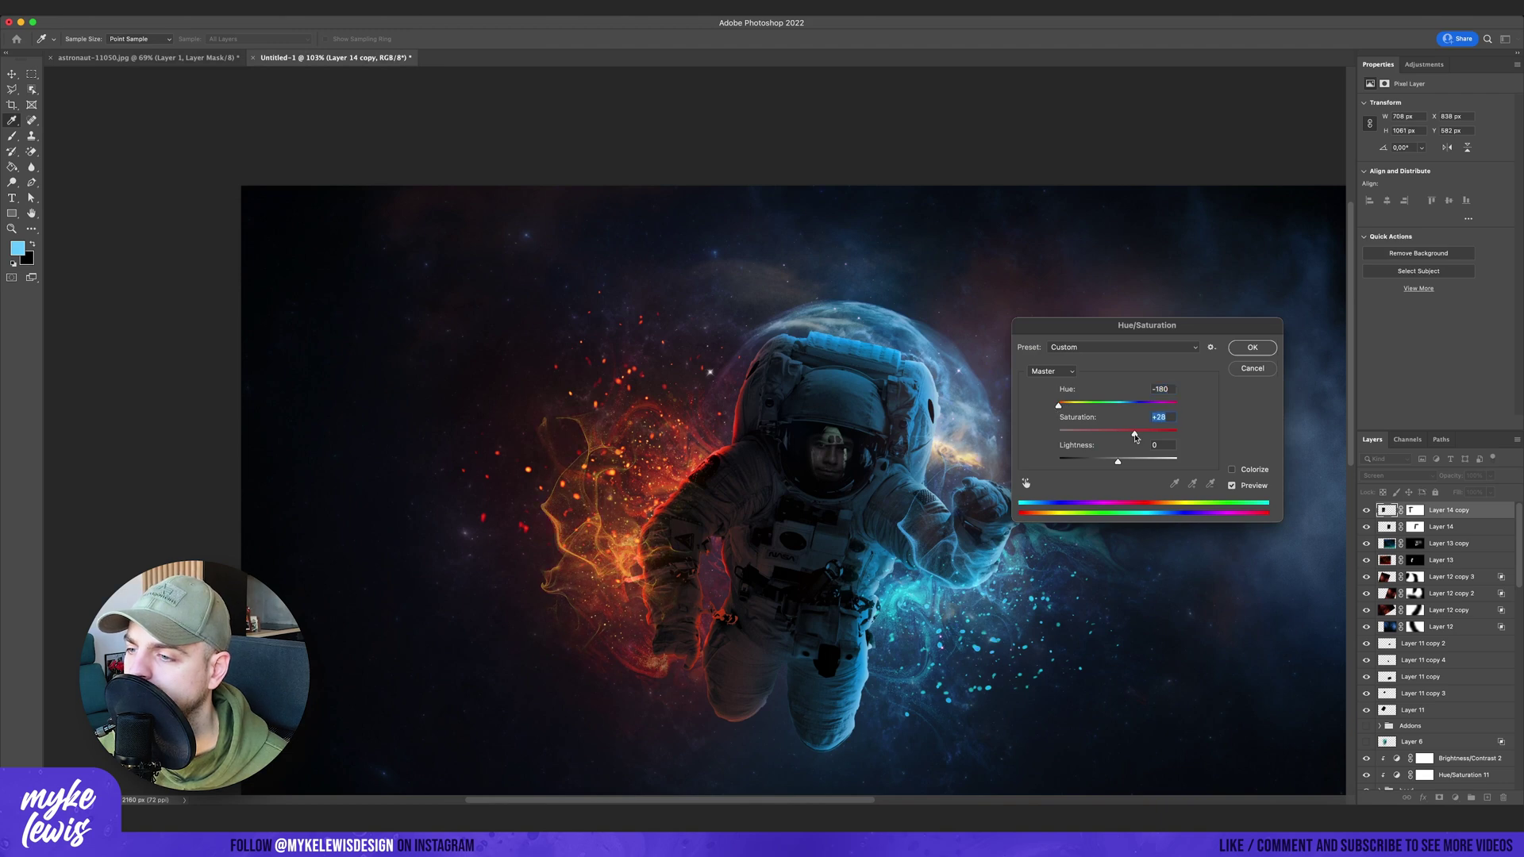
key(Return)
Rotate and shrink the orange smoke, placing it over the astronaut's red-lit arm.
key(super+t)
drag(663, 450, 723, 489)
drag(781, 405, 712, 500)
drag(660, 541, 700, 515)
drag(801, 419, 829, 460)
key(Return)
scroll(712, 516, down, 5)
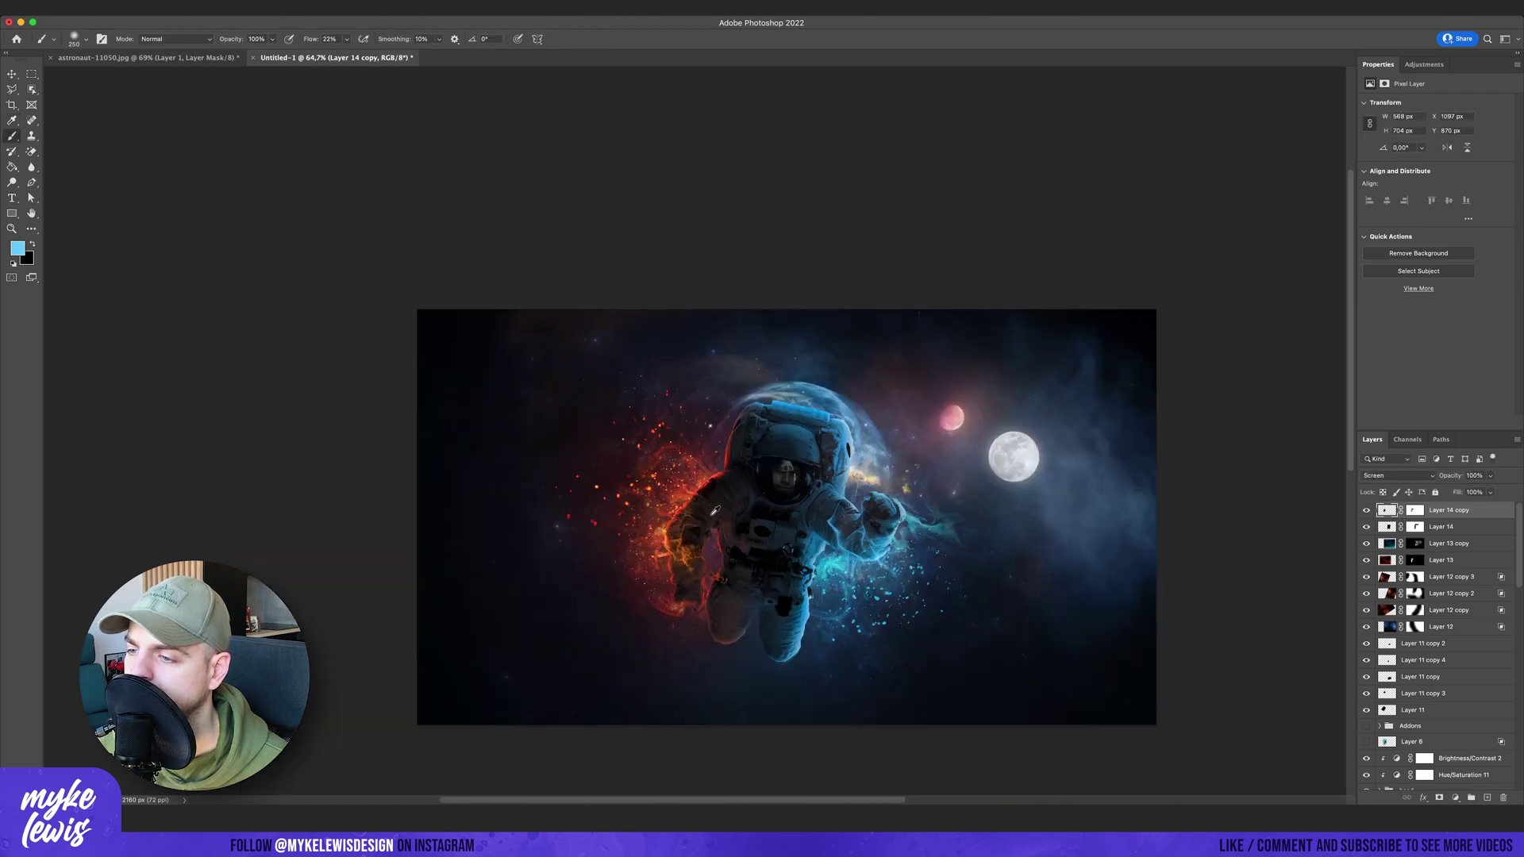
Reposition and rotate the orange smoke again so it follows the red-lit arm more upright.
scroll(715, 511, up, 5)
key(v)
drag(665, 544, 703, 475)
drag(592, 577, 534, 666)
key(Return)
click(131, 8)
mouse_move(163, 40)
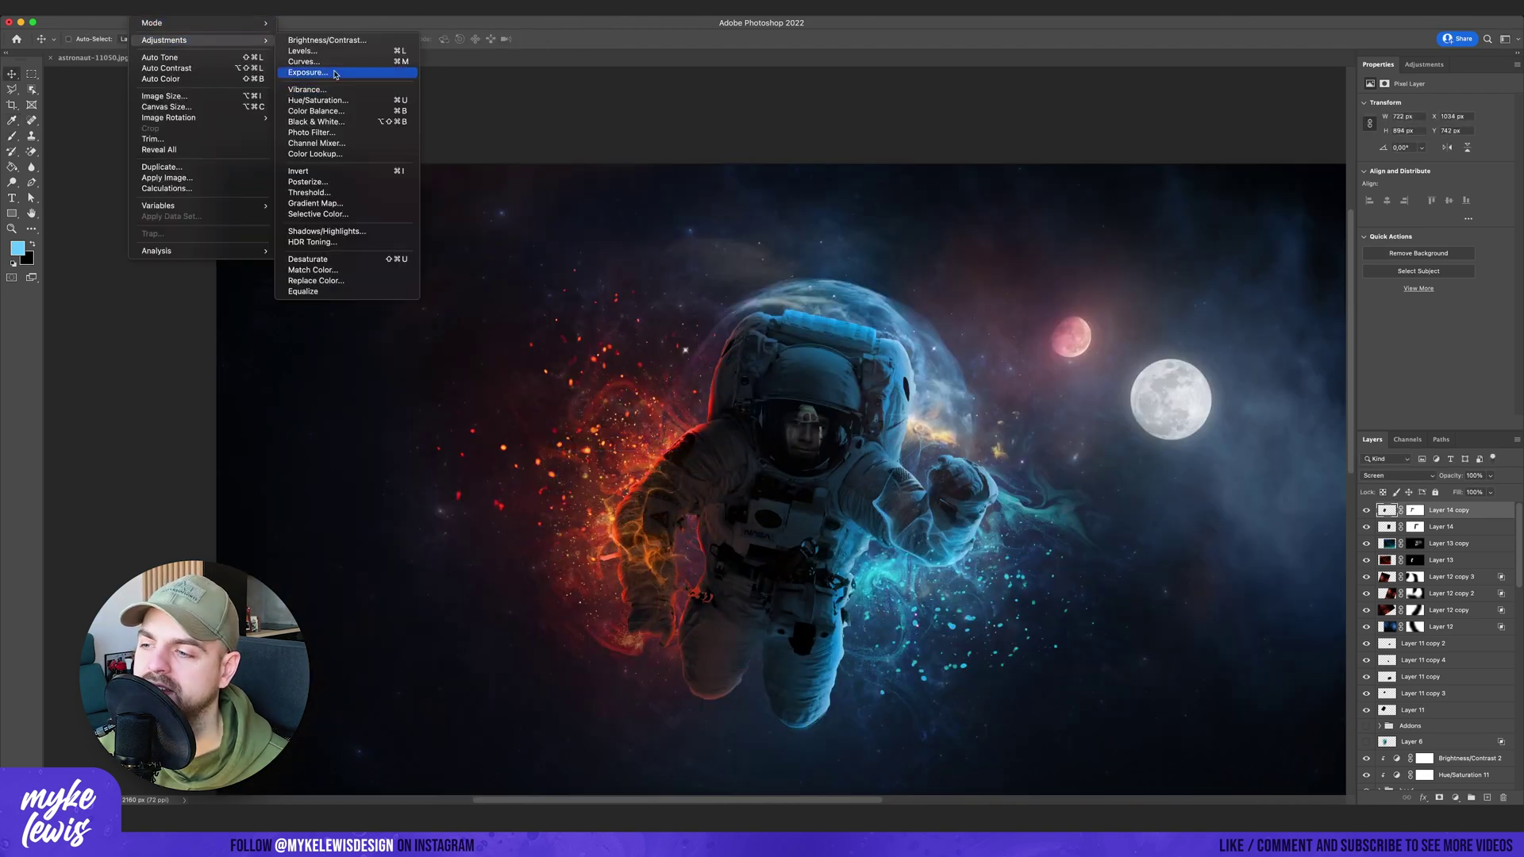
Duplicate the blue smoke and shrink the copy beside the astronaut's helmet and blue-lit backpack edge.
alt+drag(936, 508, 961, 439)
key(super+t)
drag(916, 247, 825, 383)
drag(735, 464, 810, 392)
key(Return)
scroll(824, 425, down, 10)
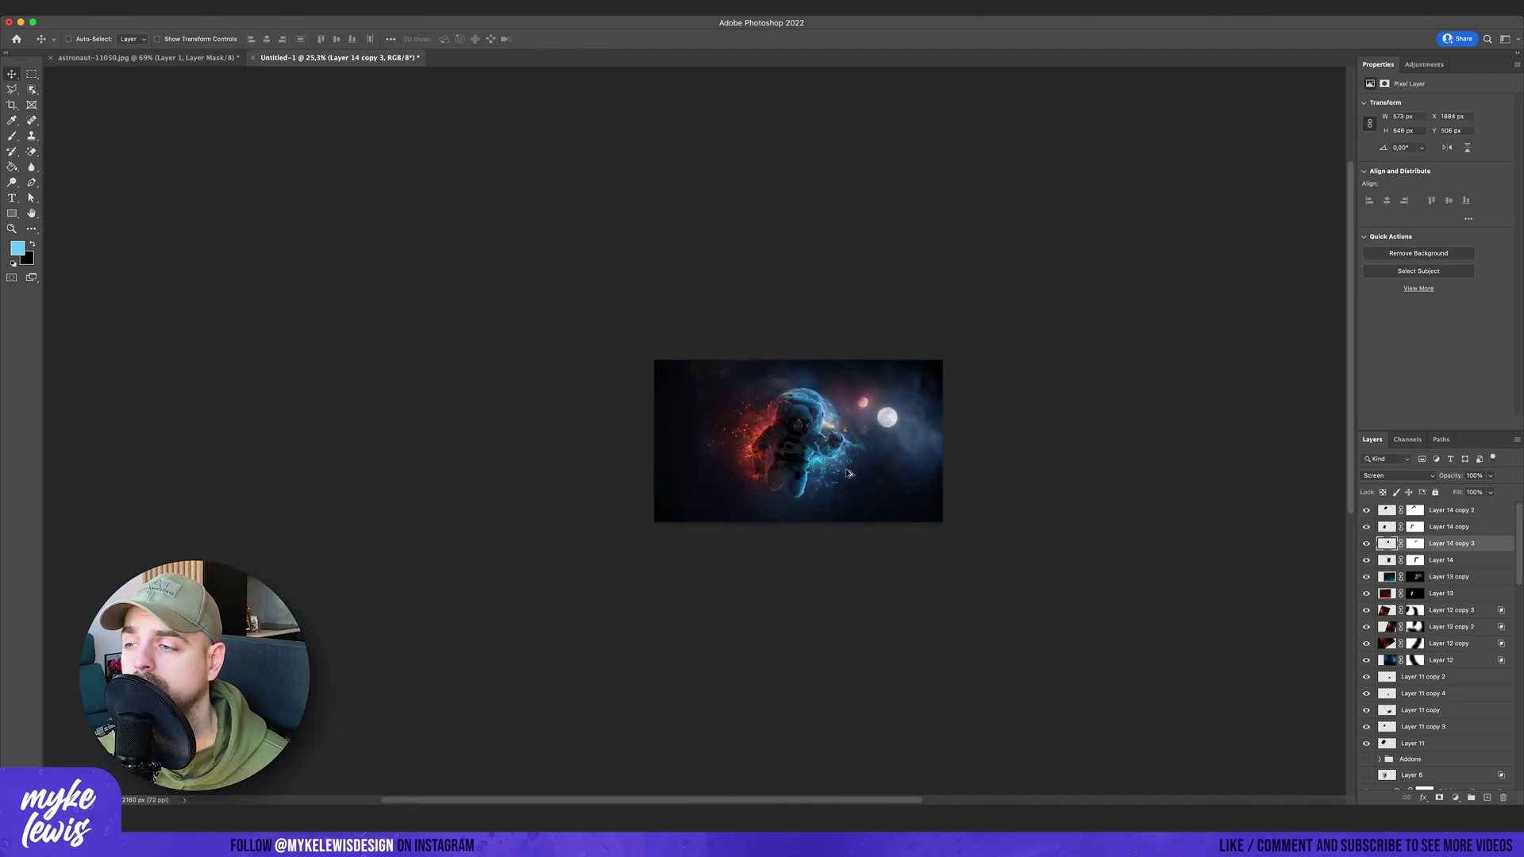
scroll(810, 462, up, 10)
Duplicate the blue smoke for the blue-lit leg, enlarge the copy to about 128% and rotate it 30°.
alt+drag(973, 365, 908, 575)
key(super+t)
drag(854, 454, 895, 408)
shift+drag(800, 408, 714, 620)
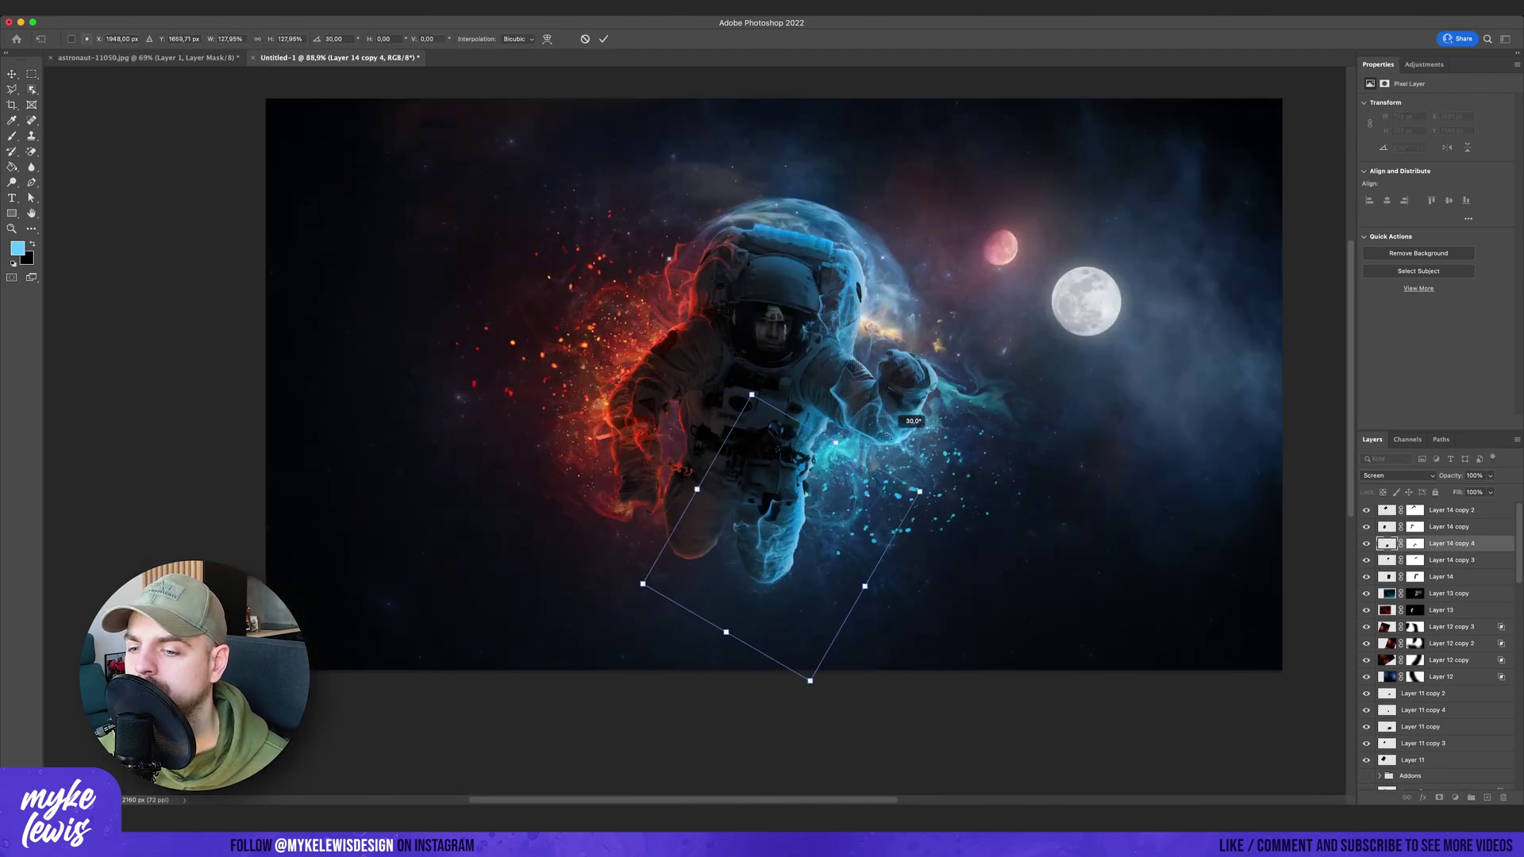
key(Return)
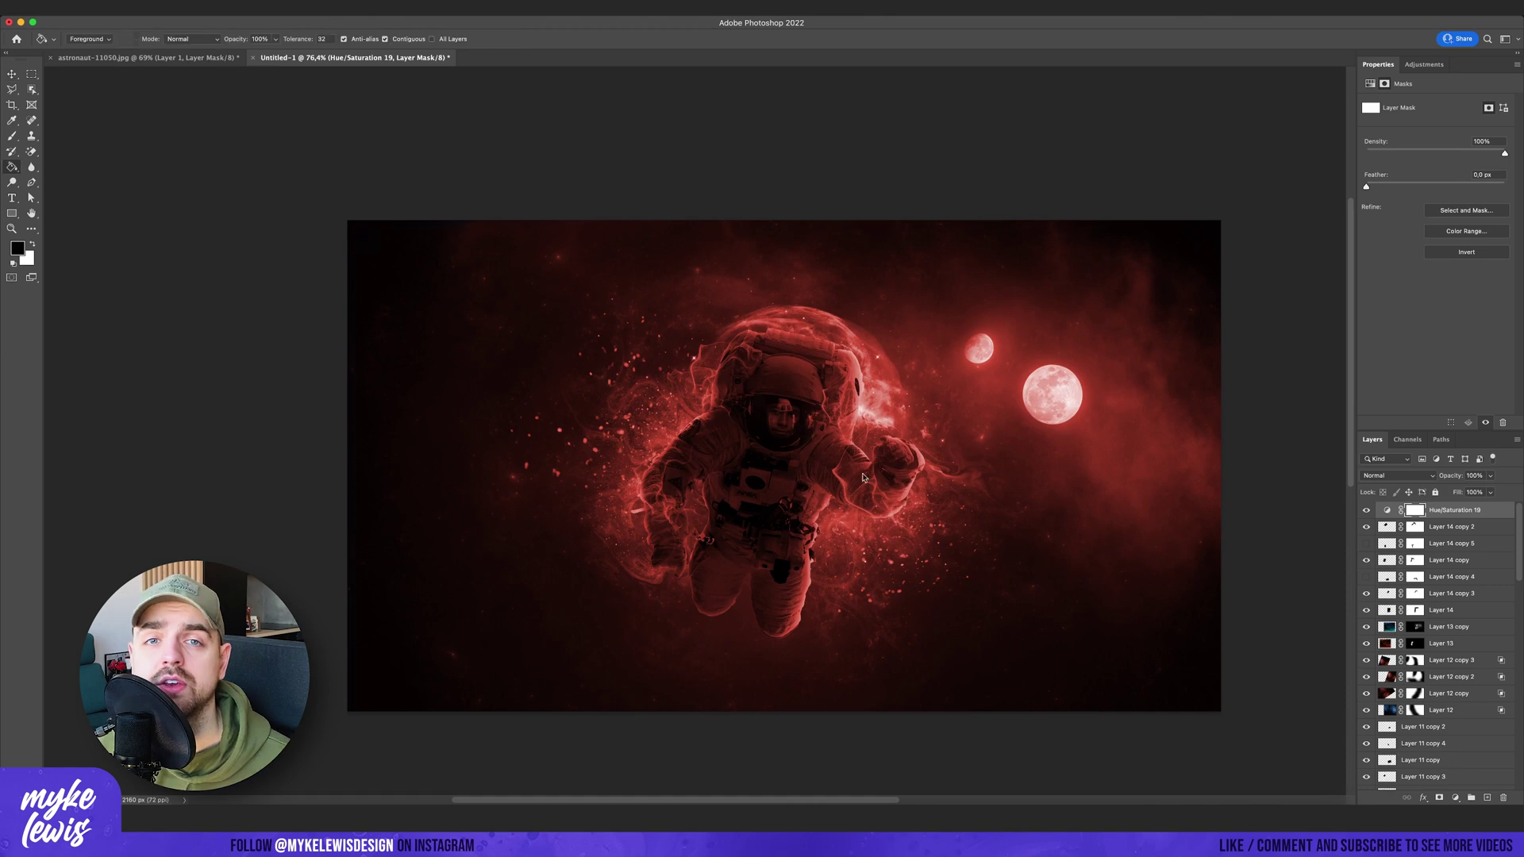
Fill the Hue/Saturation 19 mask with black and paint white to bring the red tint back around the astronaut's red side.
click(863, 476)
key(b)
key(x)
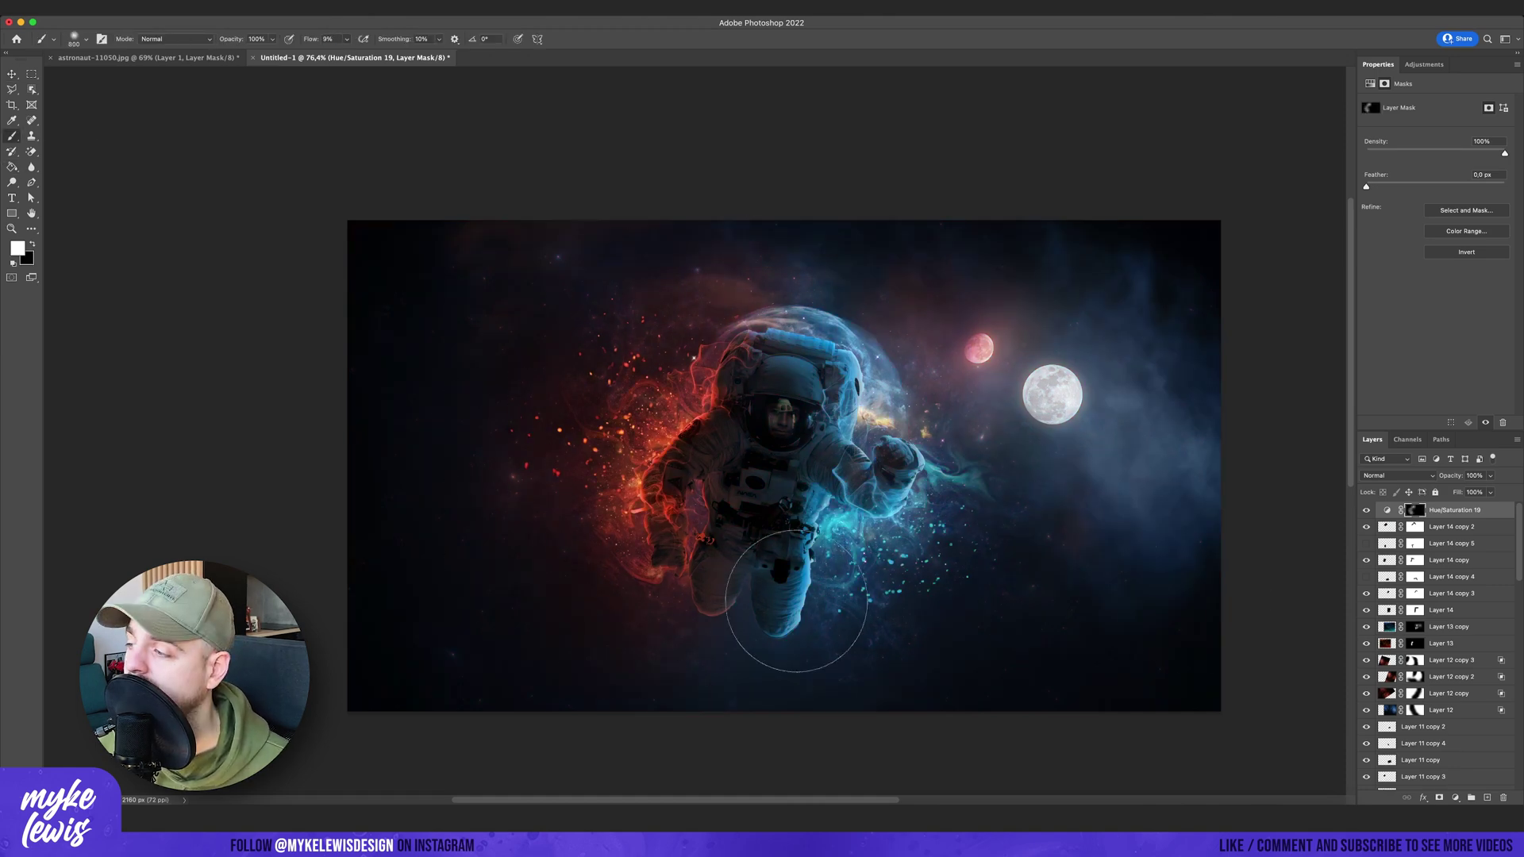
Add a colorized Hue/Saturation adjustment with a blue hue of 209 and saturation 53.
click(1424, 64)
click(1384, 105)
click(1425, 211)
drag(1367, 150, 1438, 173)
drag(1439, 151, 1446, 152)
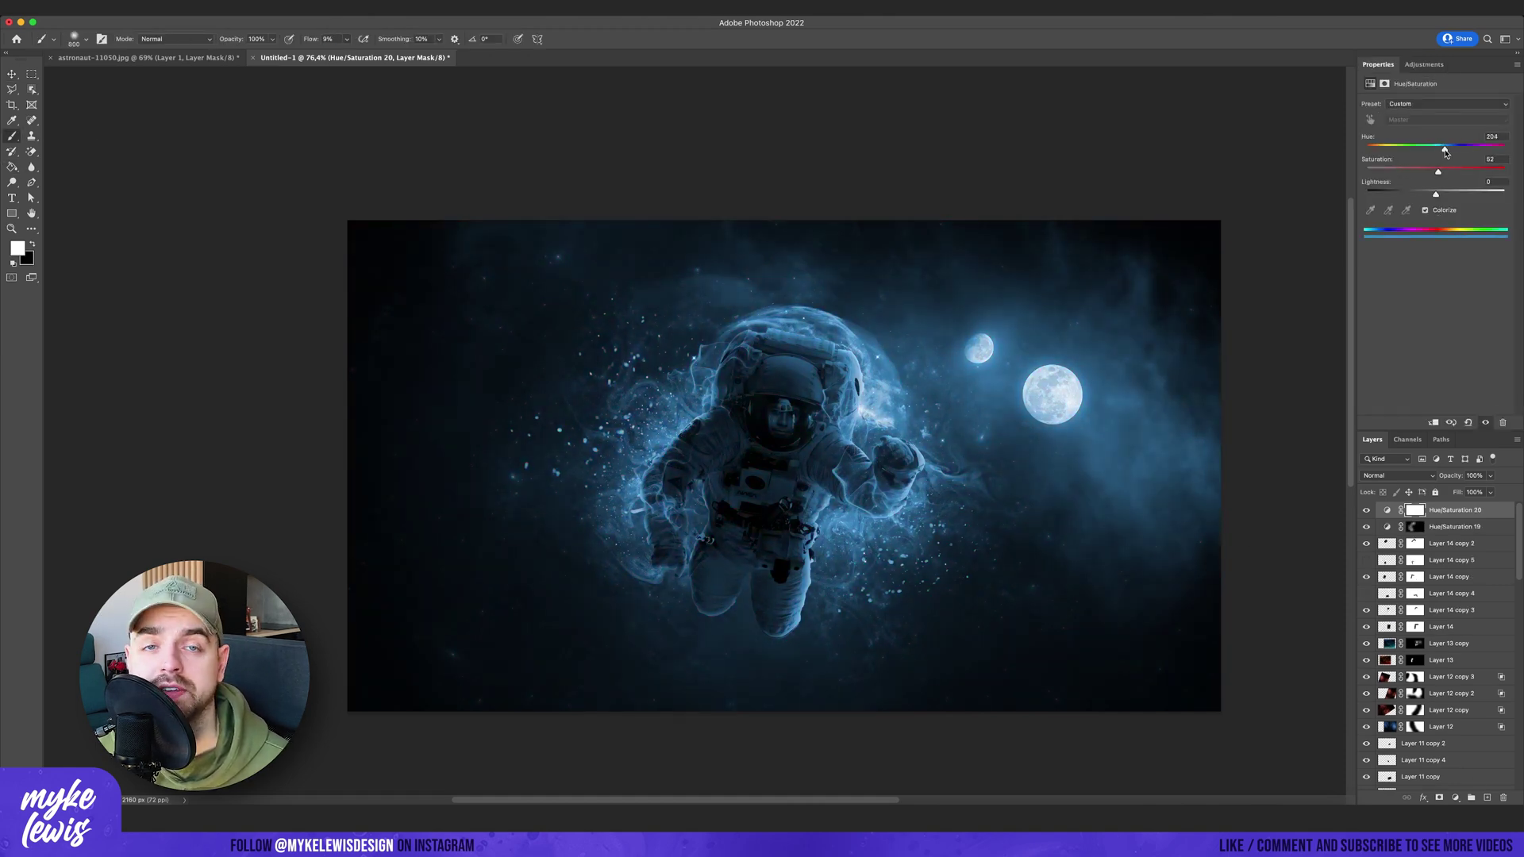
Fill the Hue/Saturation 20 mask with black and paint white to tint the astronaut's blue-lit side.
click(976, 460)
key(b)
key(x)
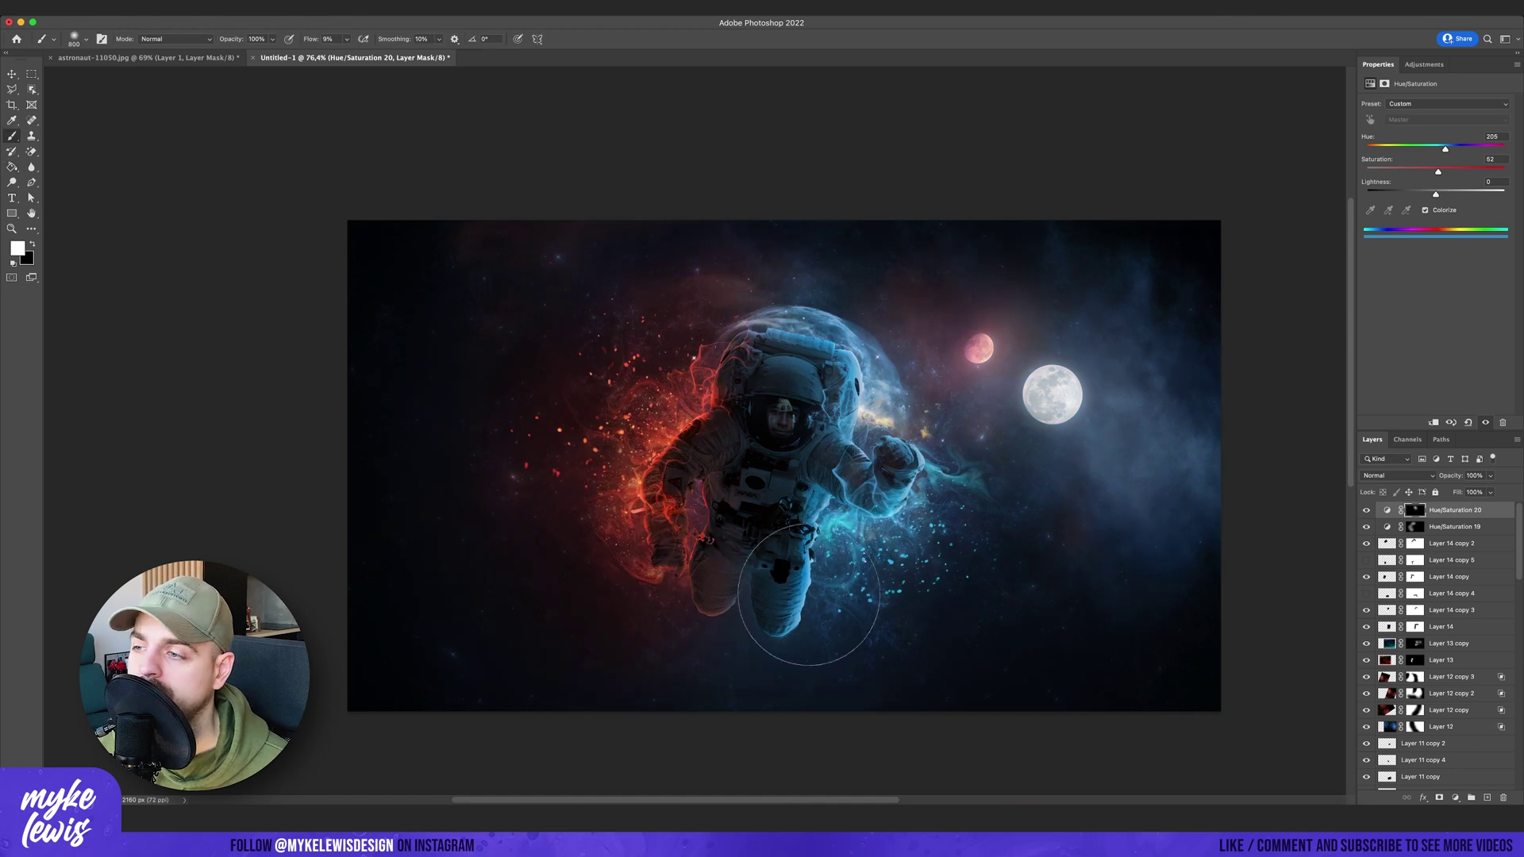
scroll(808, 594, down, 3)
scroll(833, 513, up, 5)
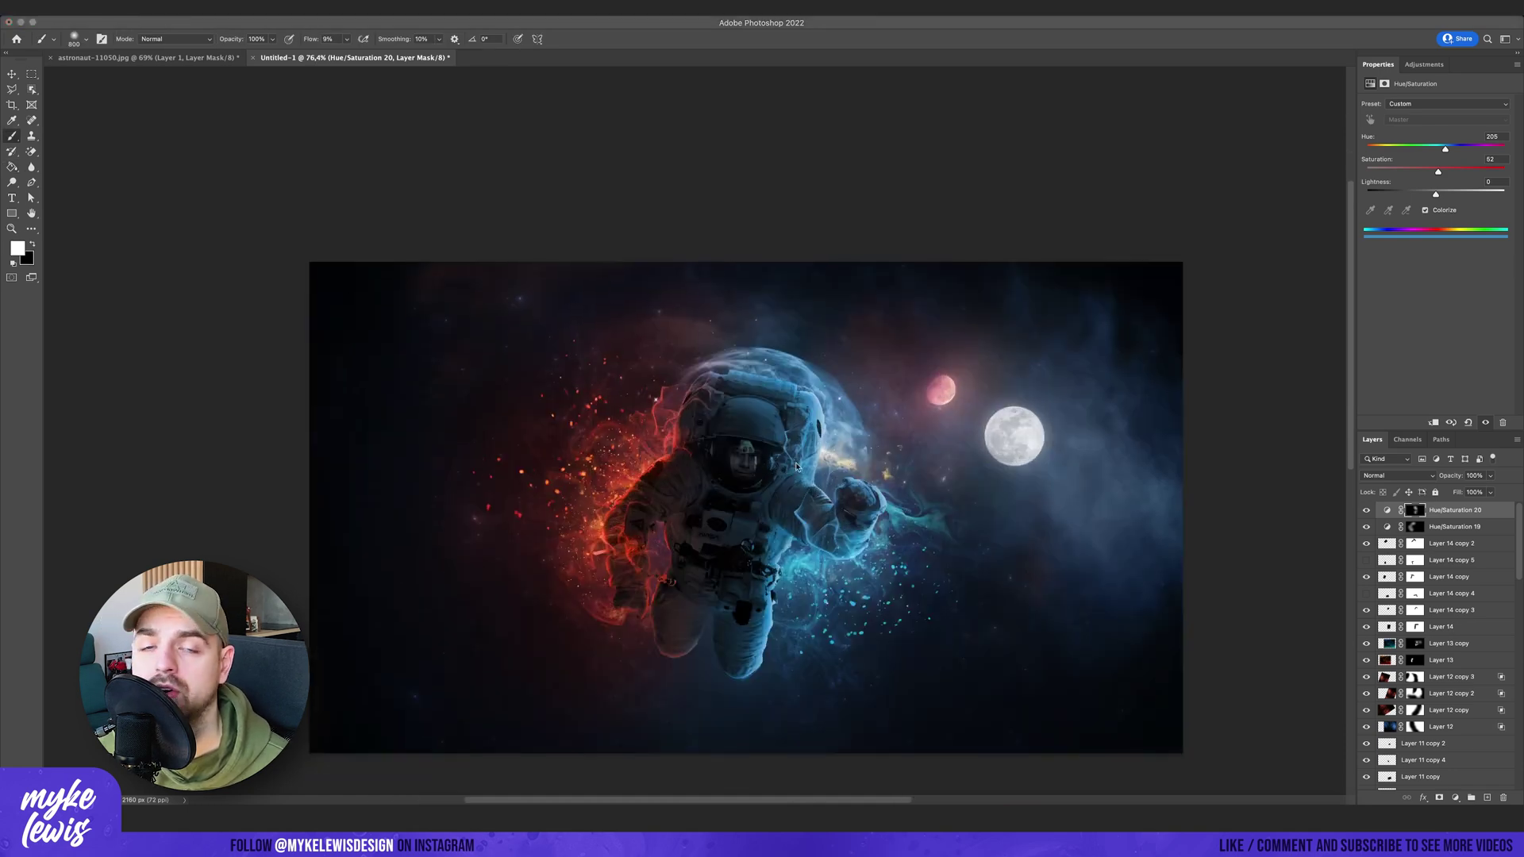
Review the lower background layers and toggle the visibility of one to check its effect.
scroll(1018, 625, down, 3)
scroll(1448, 691, down, 15)
click(1365, 632)
scroll(980, 566, down, 6)
scroll(1093, 561, up, 4)
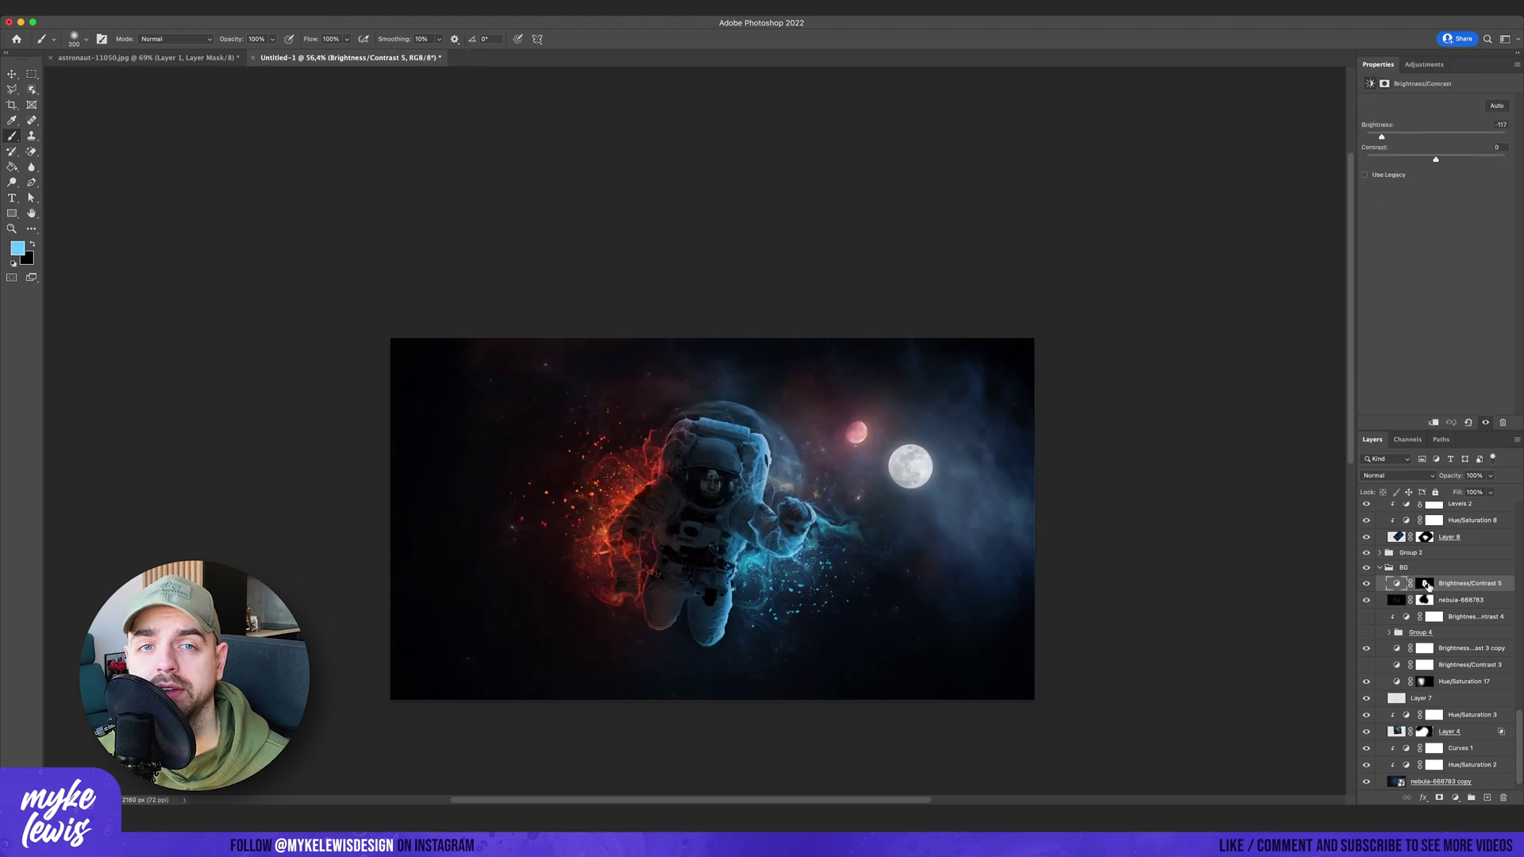
Soften the Brightness/Contrast 5 mask with a Gaussian Blur.
click(1425, 583)
click(277, 8)
mouse_move(284, 161)
click(503, 204)
drag(1089, 535, 1069, 536)
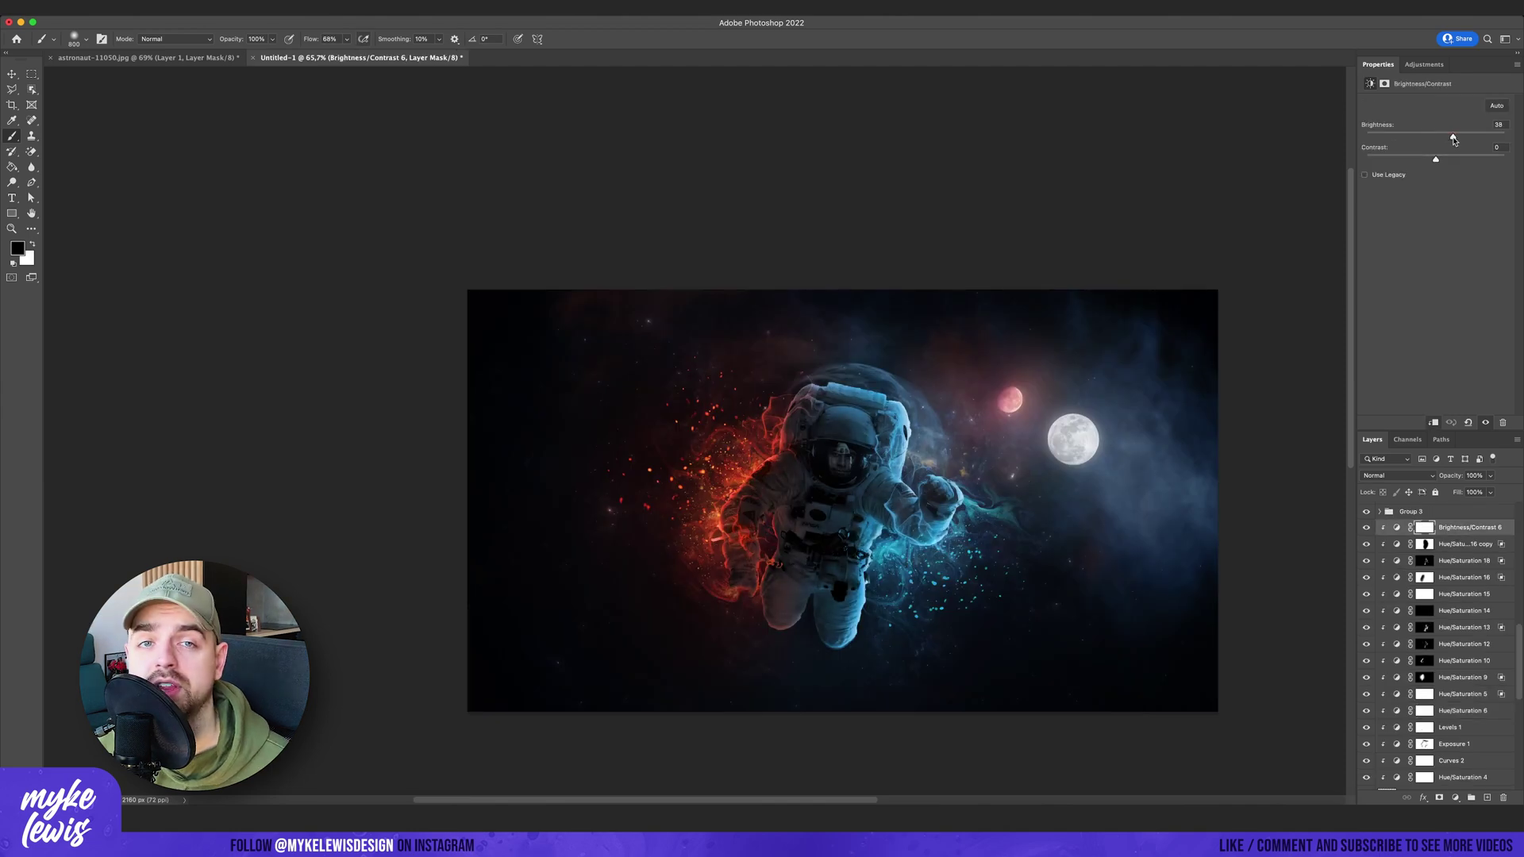
Compare the astronaut with and without Brightness/Contrast 6, and paint black on its mask around the visor.
scroll(781, 489, down, 4)
click(1366, 528)
click(1366, 528)
scroll(800, 512, up, 4)
click(818, 473)
scroll(869, 670, down, 10)
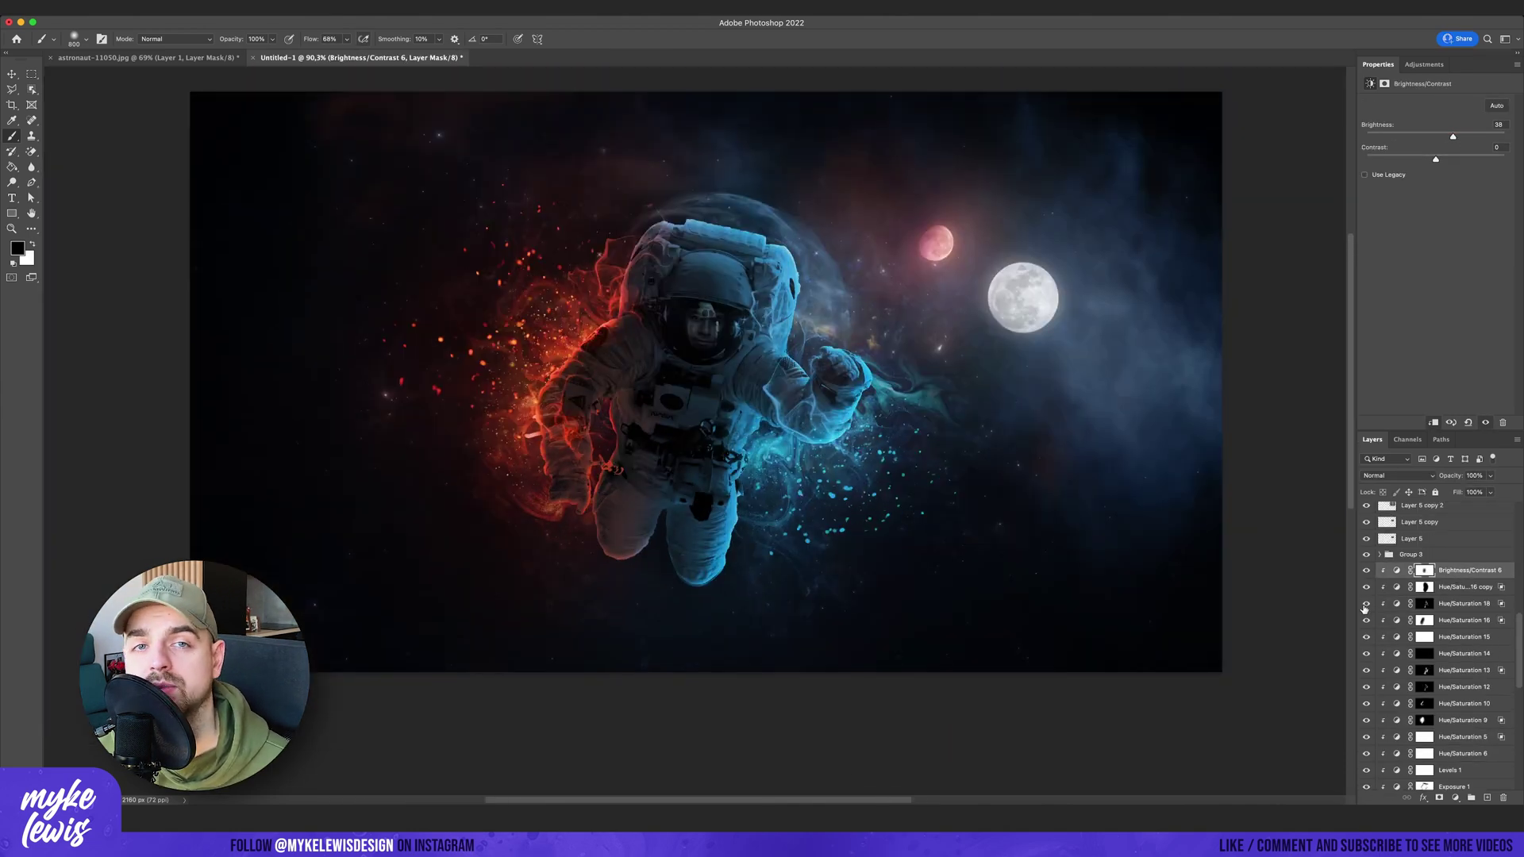
Try different blend modes, such as Darker Color, on the Hue/Saturation 21 adjustment above Brightness/Contrast 6.
click(1464, 603)
click(1491, 476)
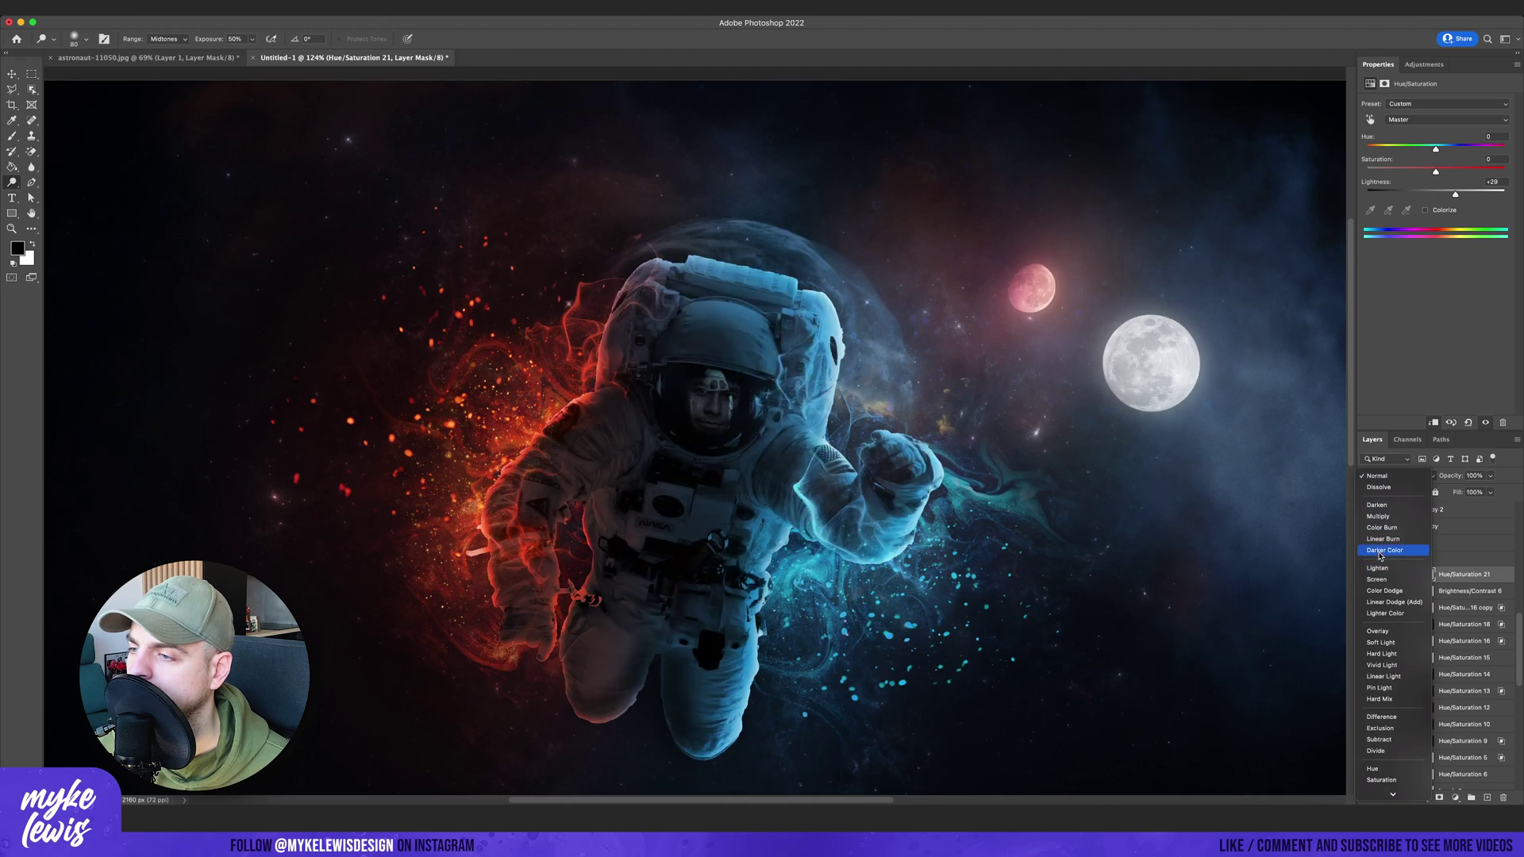
click(1380, 552)
click(1408, 476)
click(1393, 401)
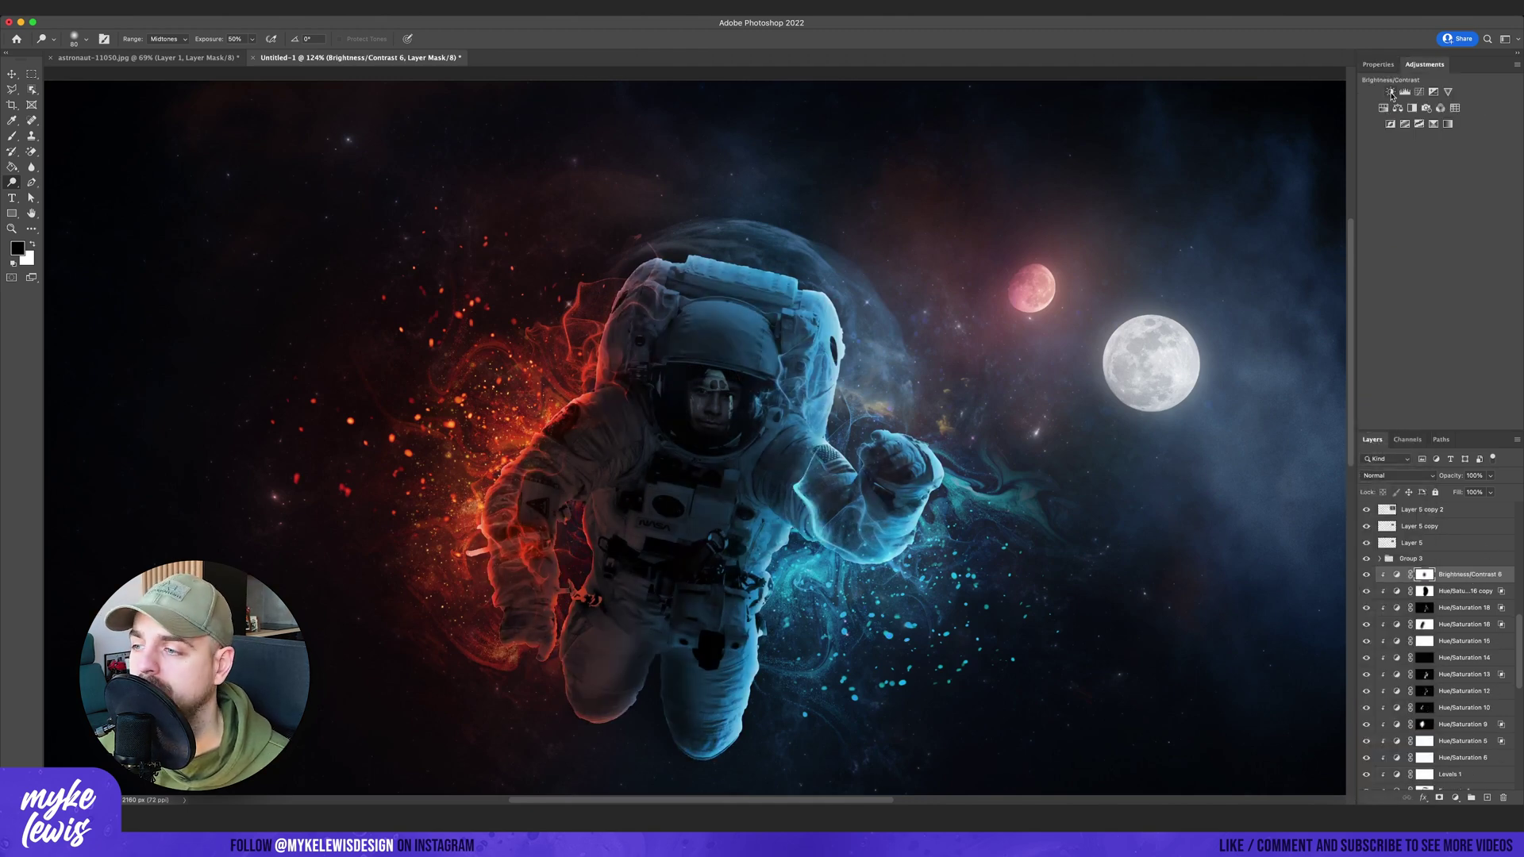
Add a Brightness/Contrast adjustment with Brightness 92 above Brightness/Contrast 6, fill its mask with black and paint highlights back in white.
drag(1436, 136, 1480, 137)
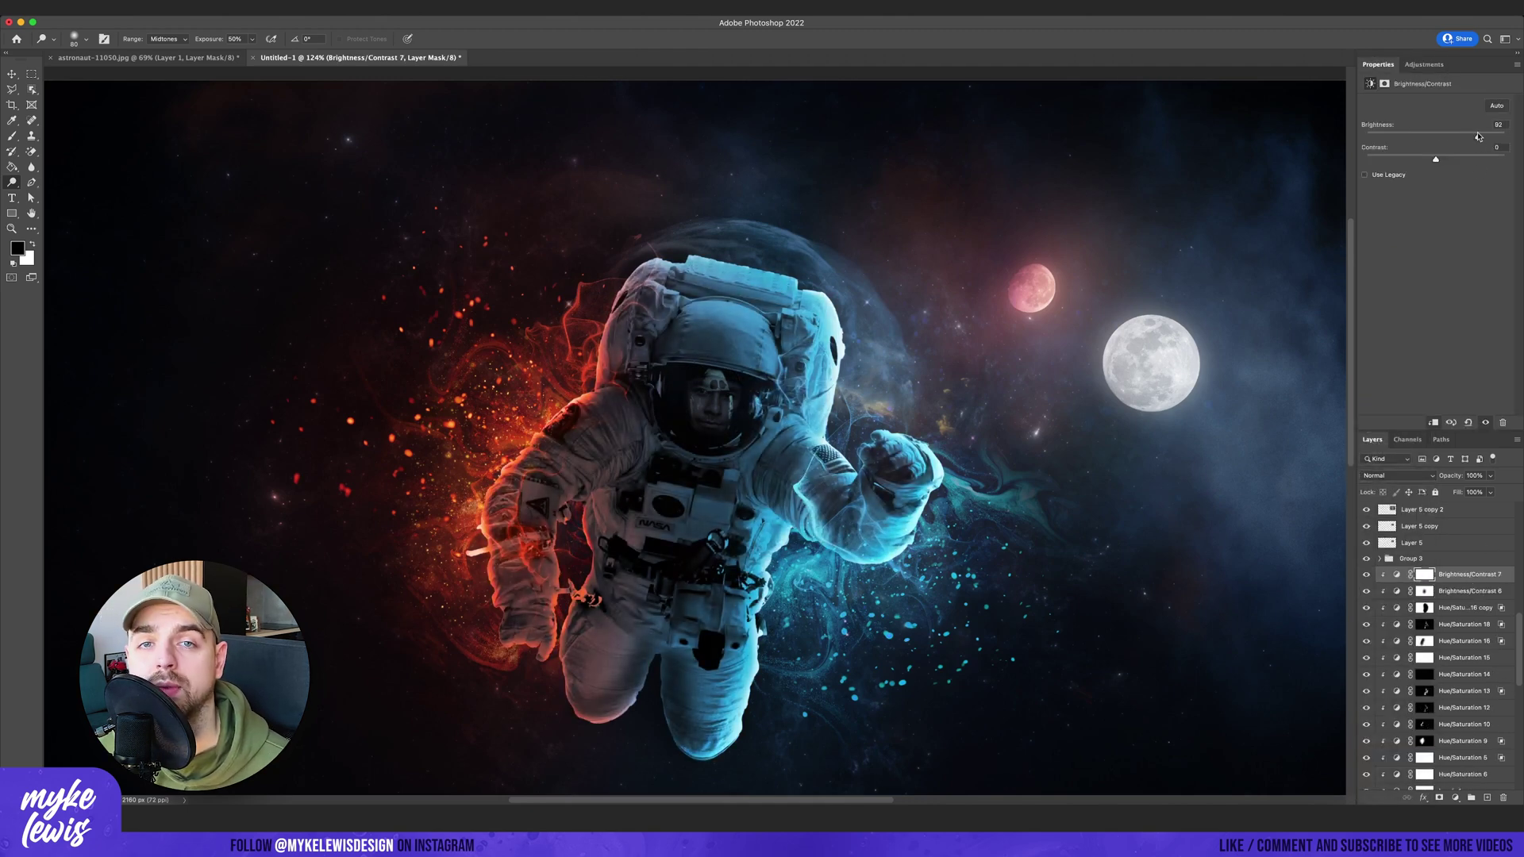
click(1425, 575)
key(g)
click(937, 544)
key(b)
key(x)
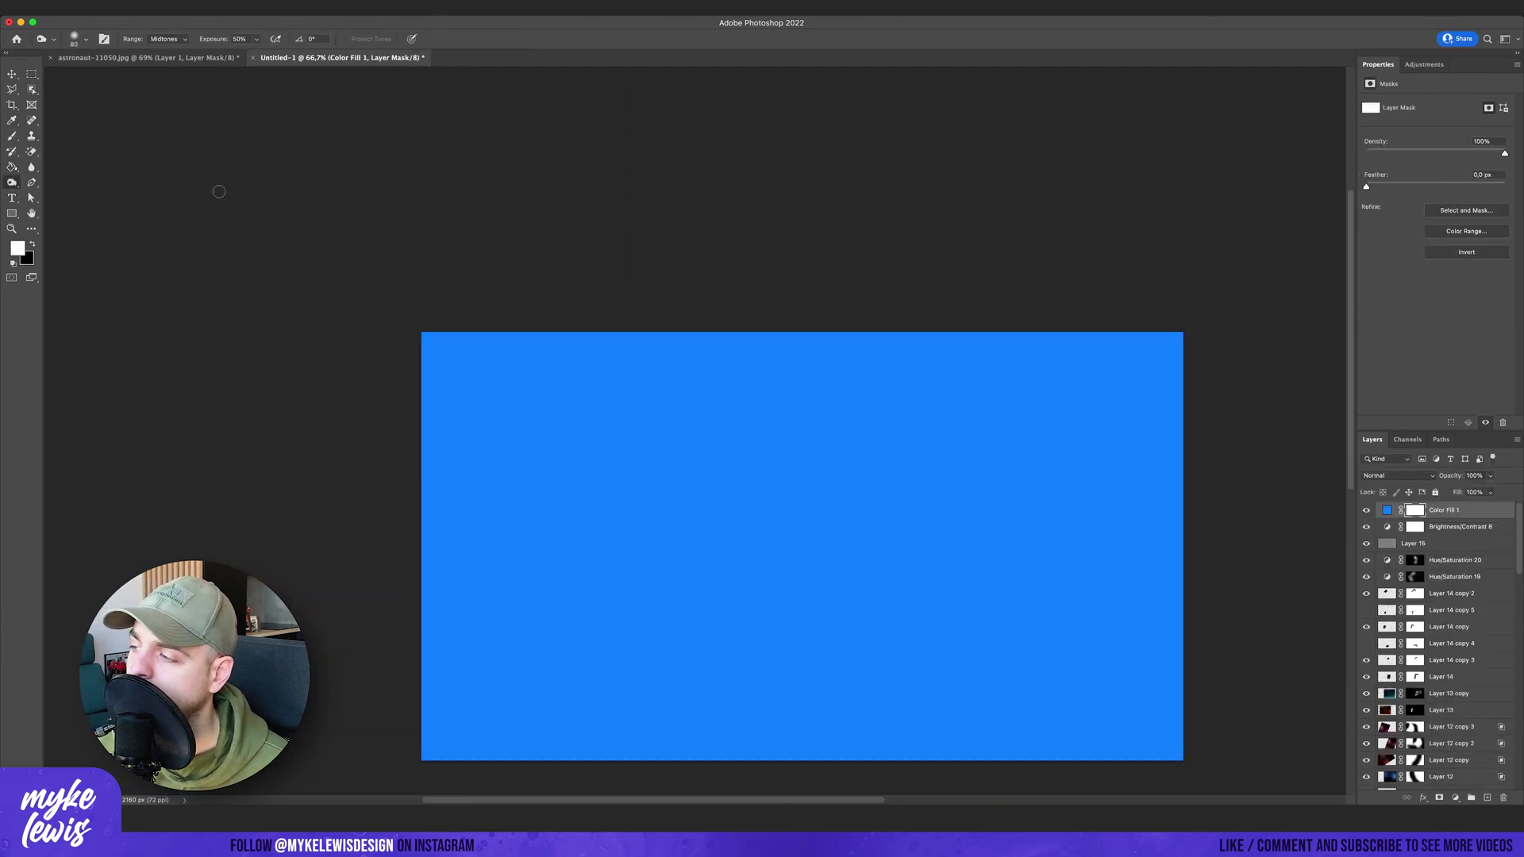
Fill the blue Color Fill 1 mask with black and paint white over the astronaut's blue-lit side.
key(g)
key(x)
click(932, 585)
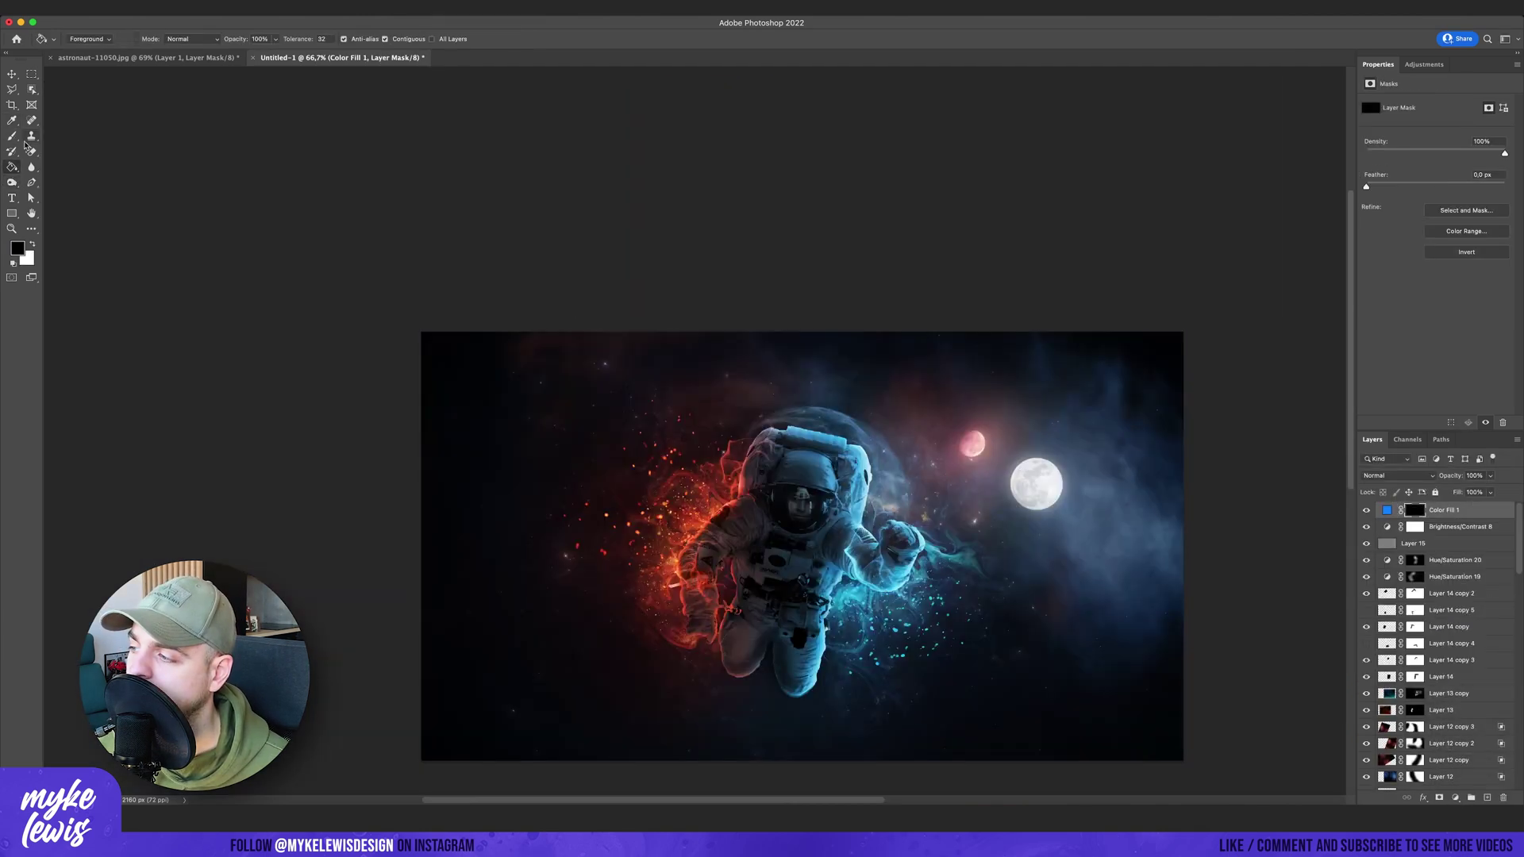
key(b)
key(x)
click(861, 521)
Set Color Fill 1 to Linear Dodge (Add) and lower its opacity to 62%.
click(1412, 477)
click(1401, 601)
click(1491, 477)
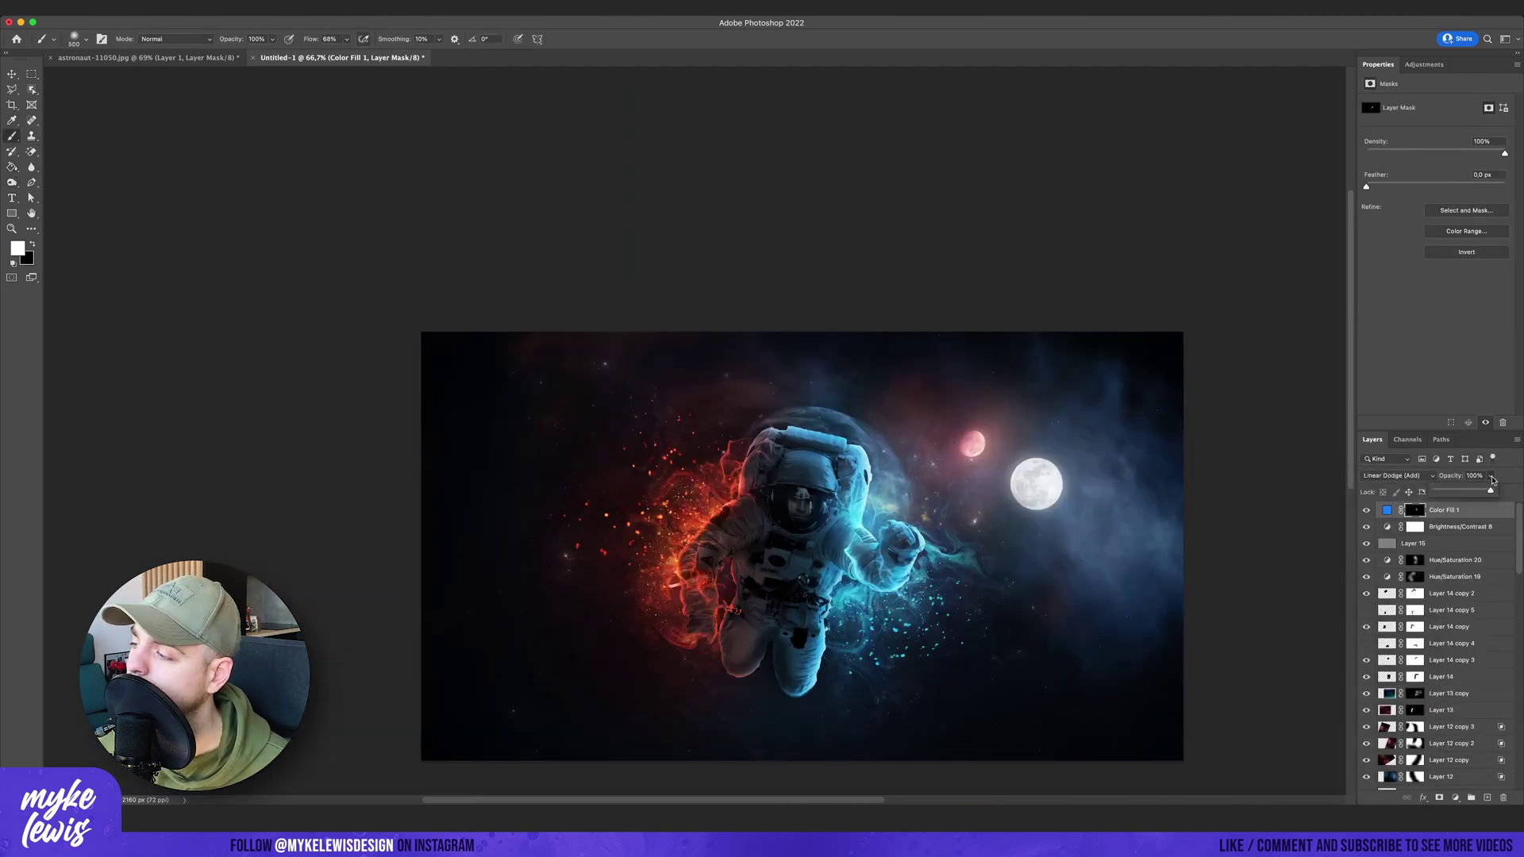
drag(1490, 488, 1472, 490)
Duplicate Color Fill 1, recolour the copy orange-red and replace its mask with a new white one.
key(super+j)
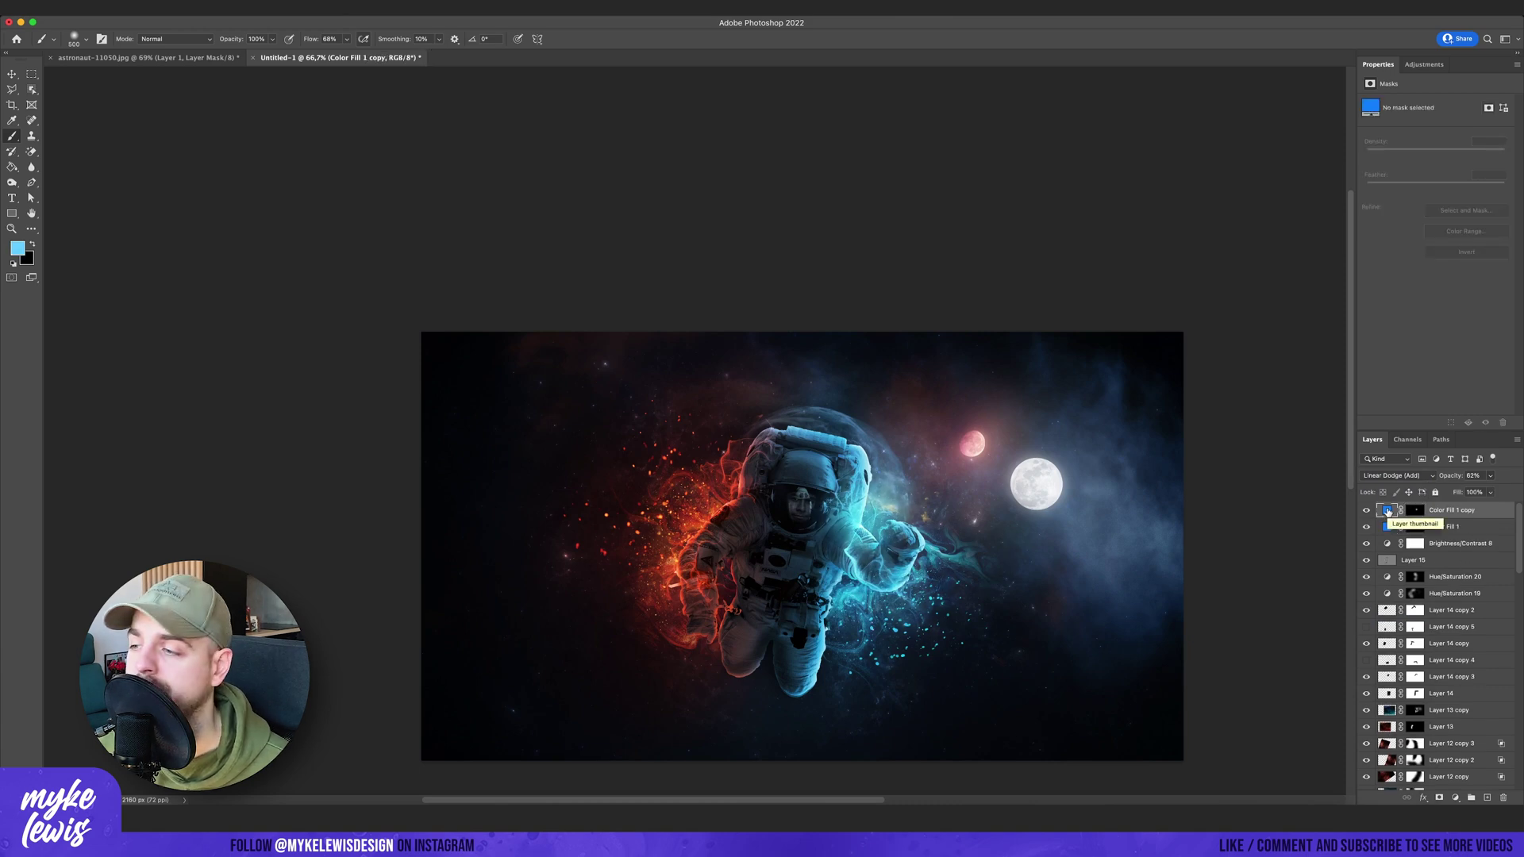
double_click(1387, 510)
drag(1378, 564, 1378, 647)
click(1483, 497)
right_click(1415, 510)
click(1340, 537)
click(1439, 797)
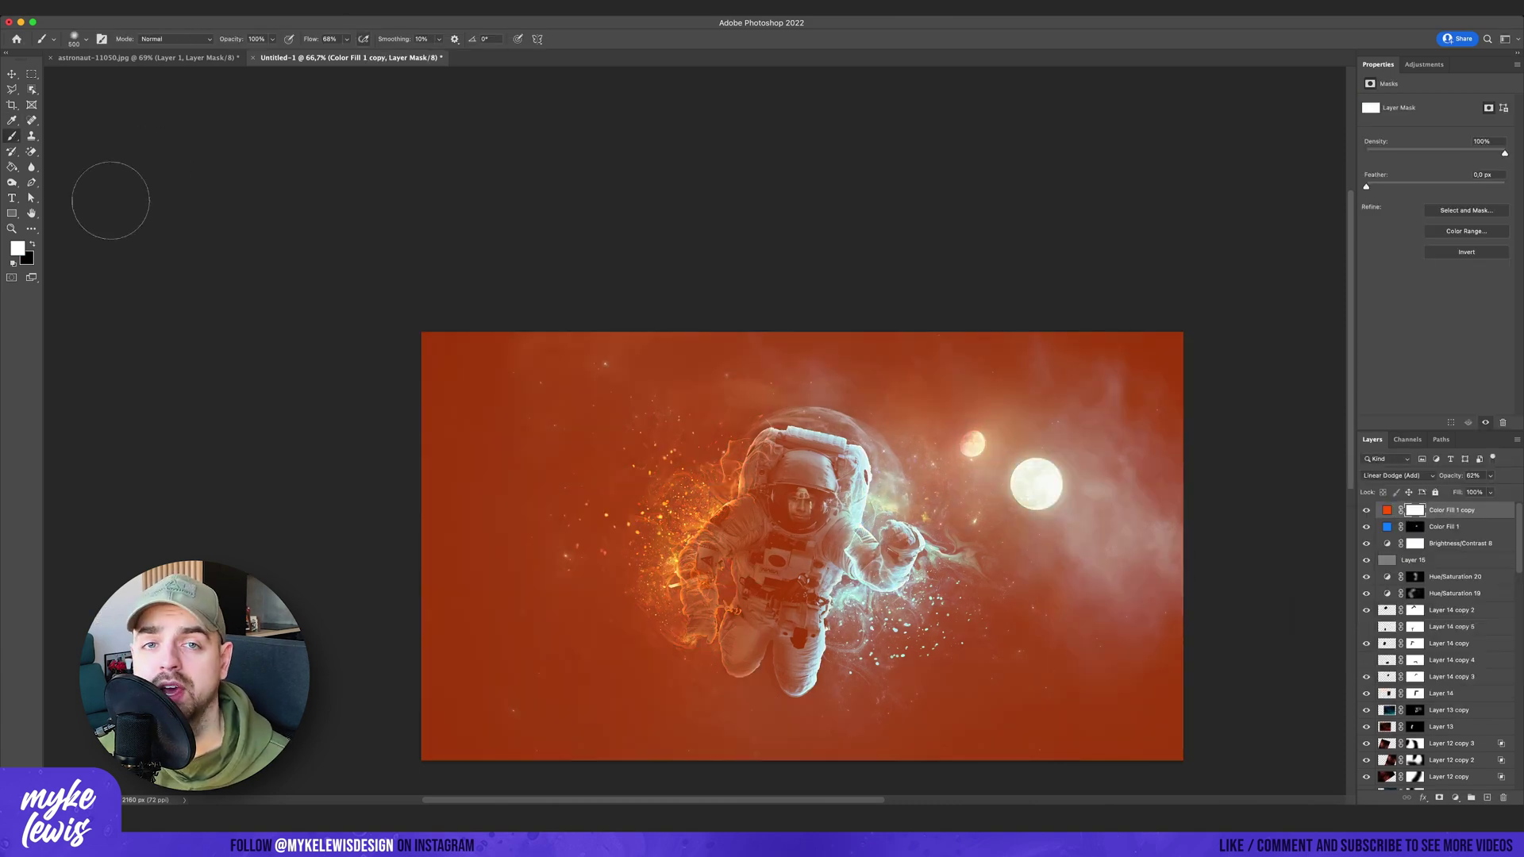
Fill the Color Fill 1 copy mask with black and paint white over the astronaut's red-lit side.
key(g)
key(x)
click(651, 476)
key(b)
key(x)
click(717, 503)
Add a Hue/Saturation adjustment with Lightness -100 above Brightness/Contrast 6 and invert its mask to black.
scroll(796, 613, up, 4)
scroll(1425, 641, down, 15)
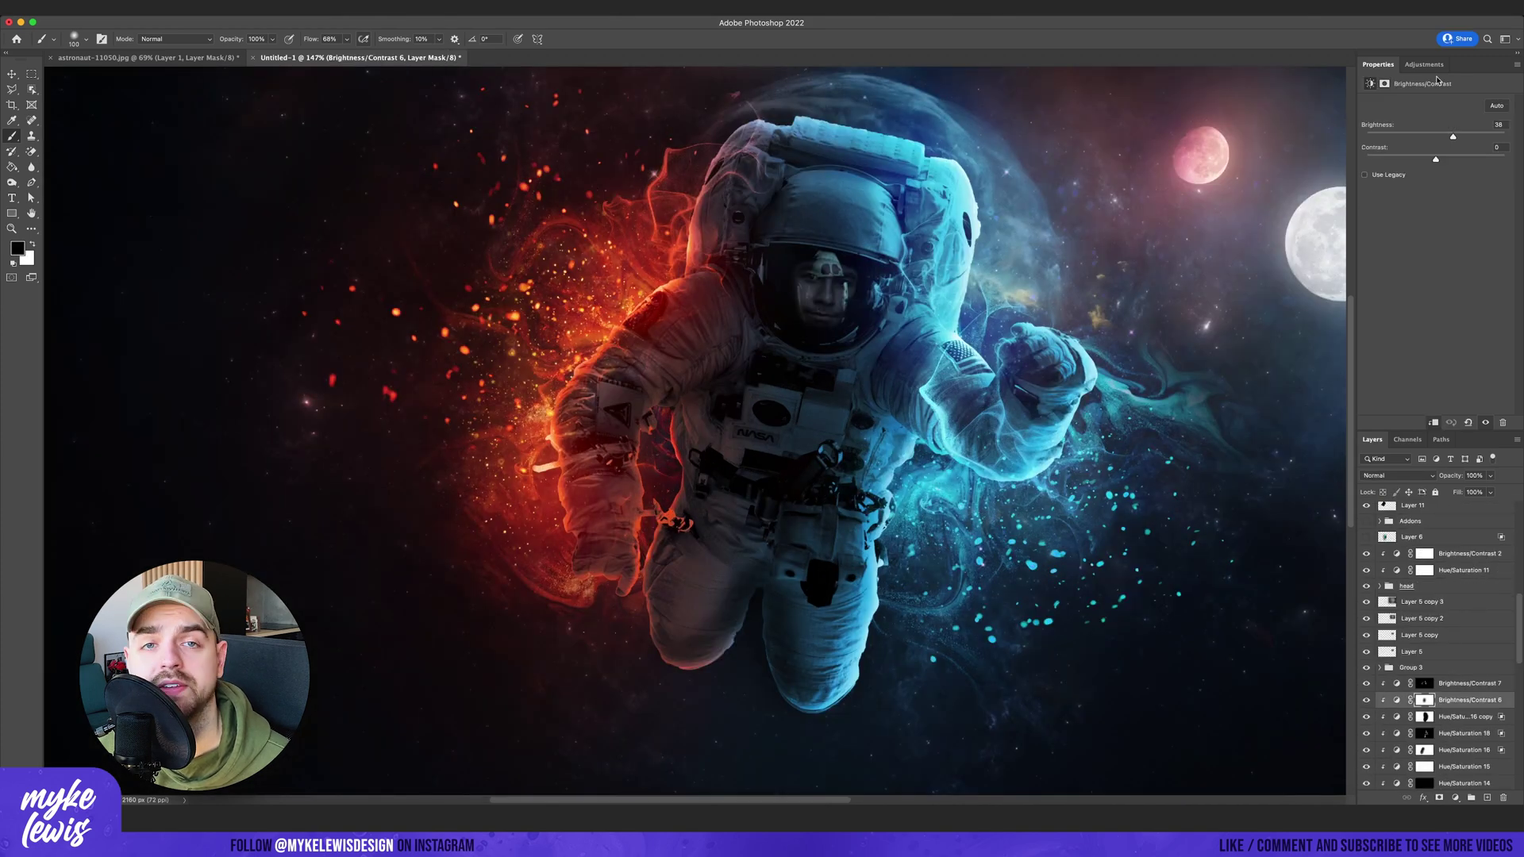
drag(1436, 194, 1340, 198)
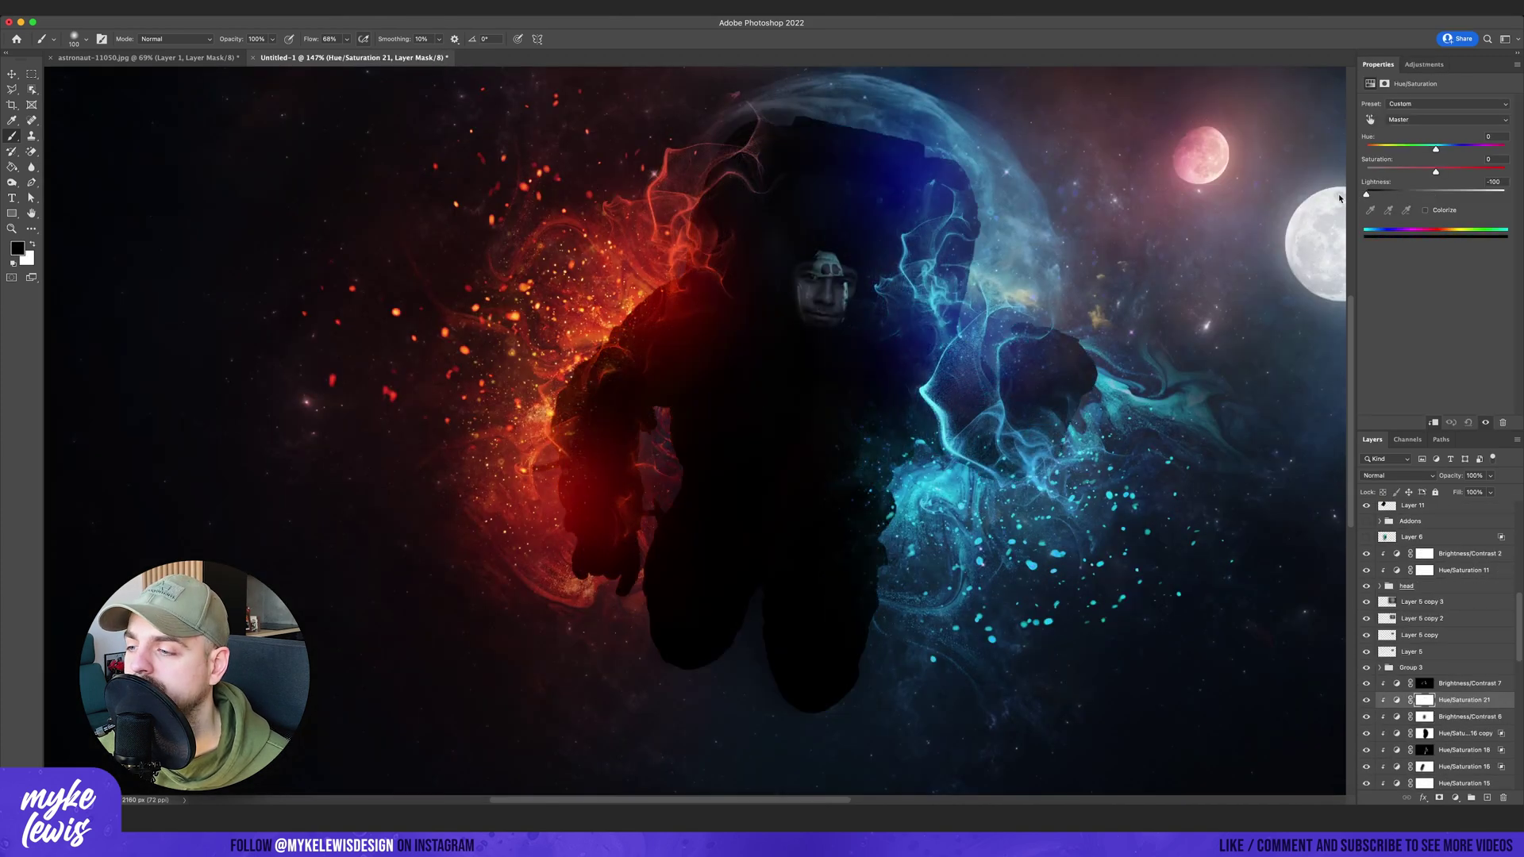
click(1425, 700)
key(ctrl+i)
key(x)
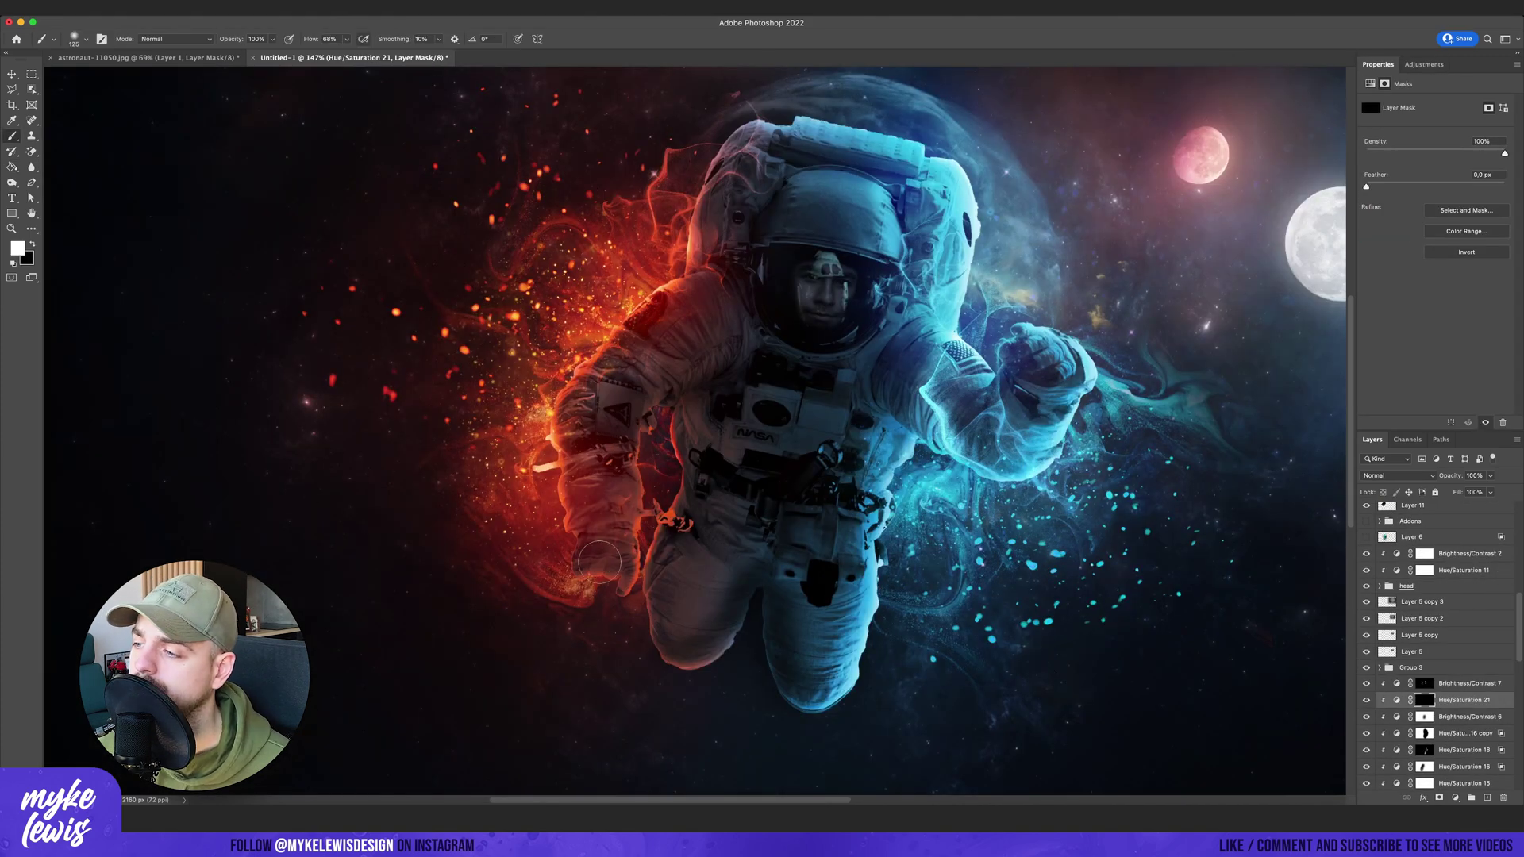
Paint white on the Hue/Saturation 21 mask at 19% flow to deepen shadows on the astronaut's glove and legs.
scroll(952, 456, down, 5)
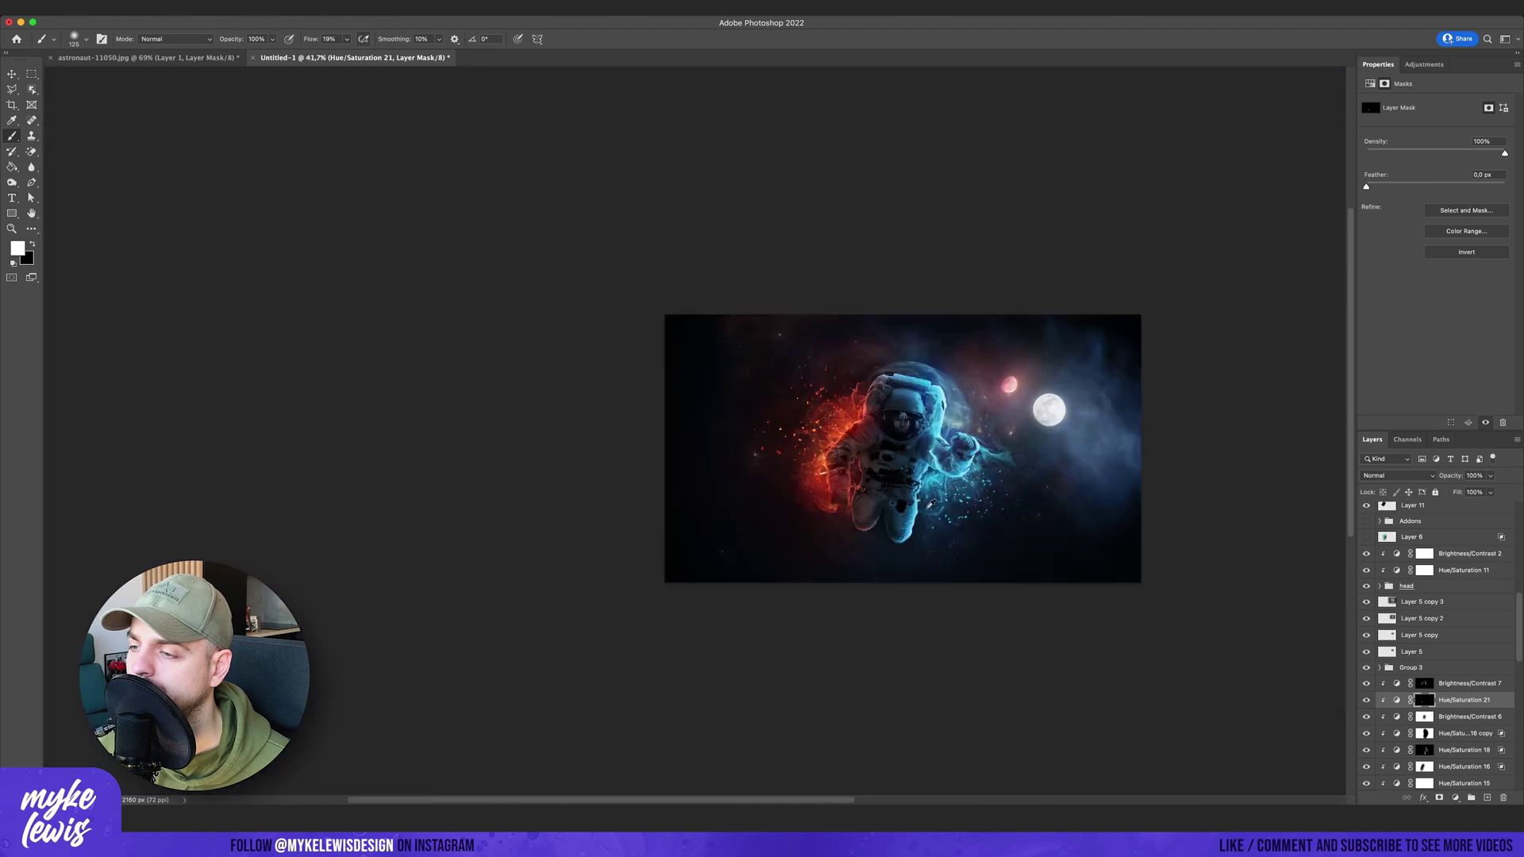
scroll(897, 492, up, 8)
scroll(687, 456, up, 1)
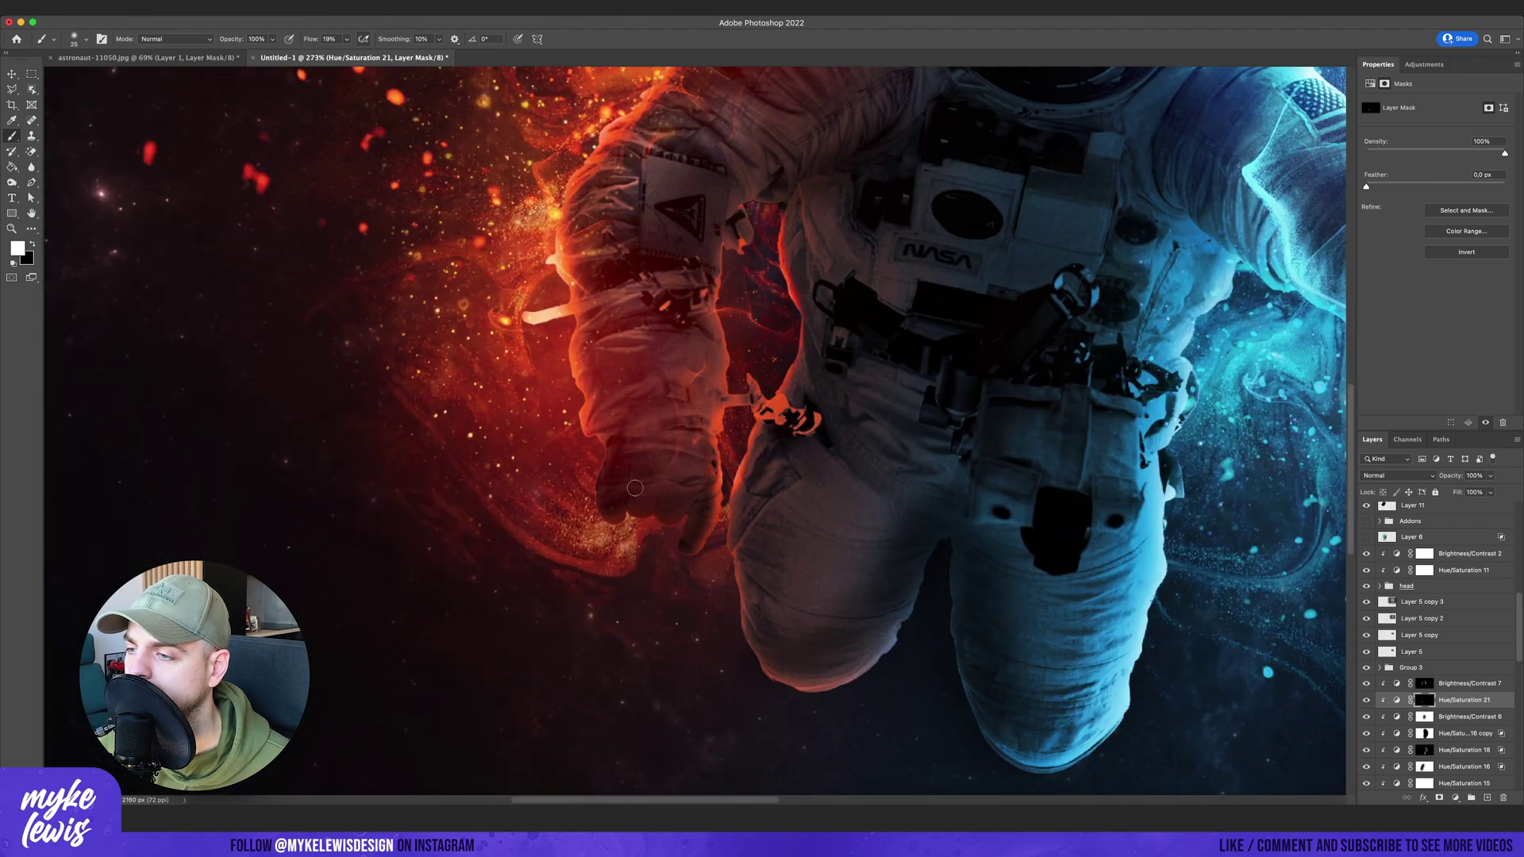
scroll(816, 395, down, 5)
scroll(645, 433, up, 6)
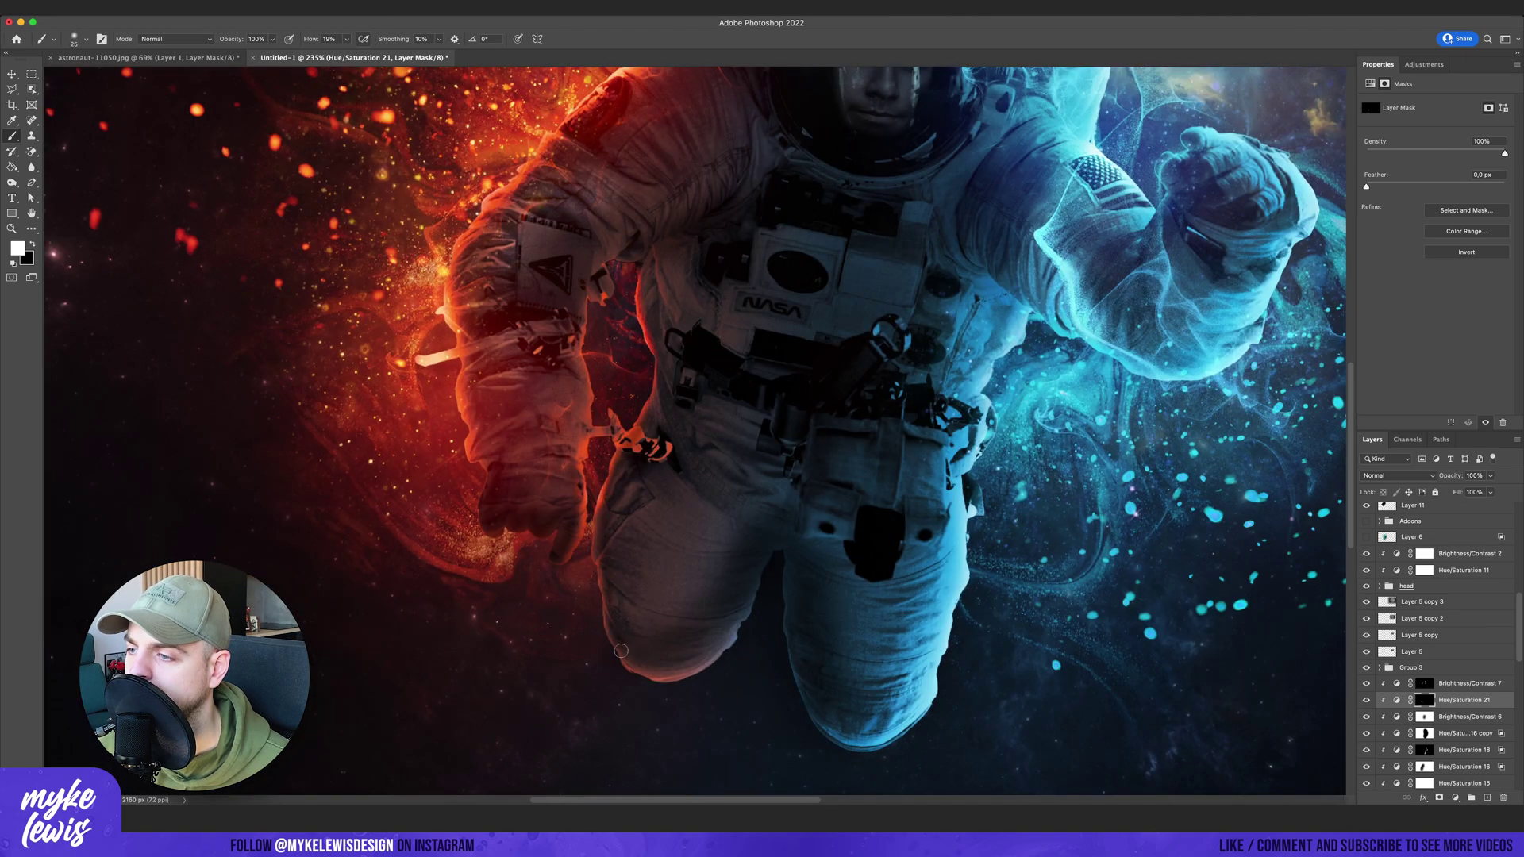
scroll(621, 651, down, 2)
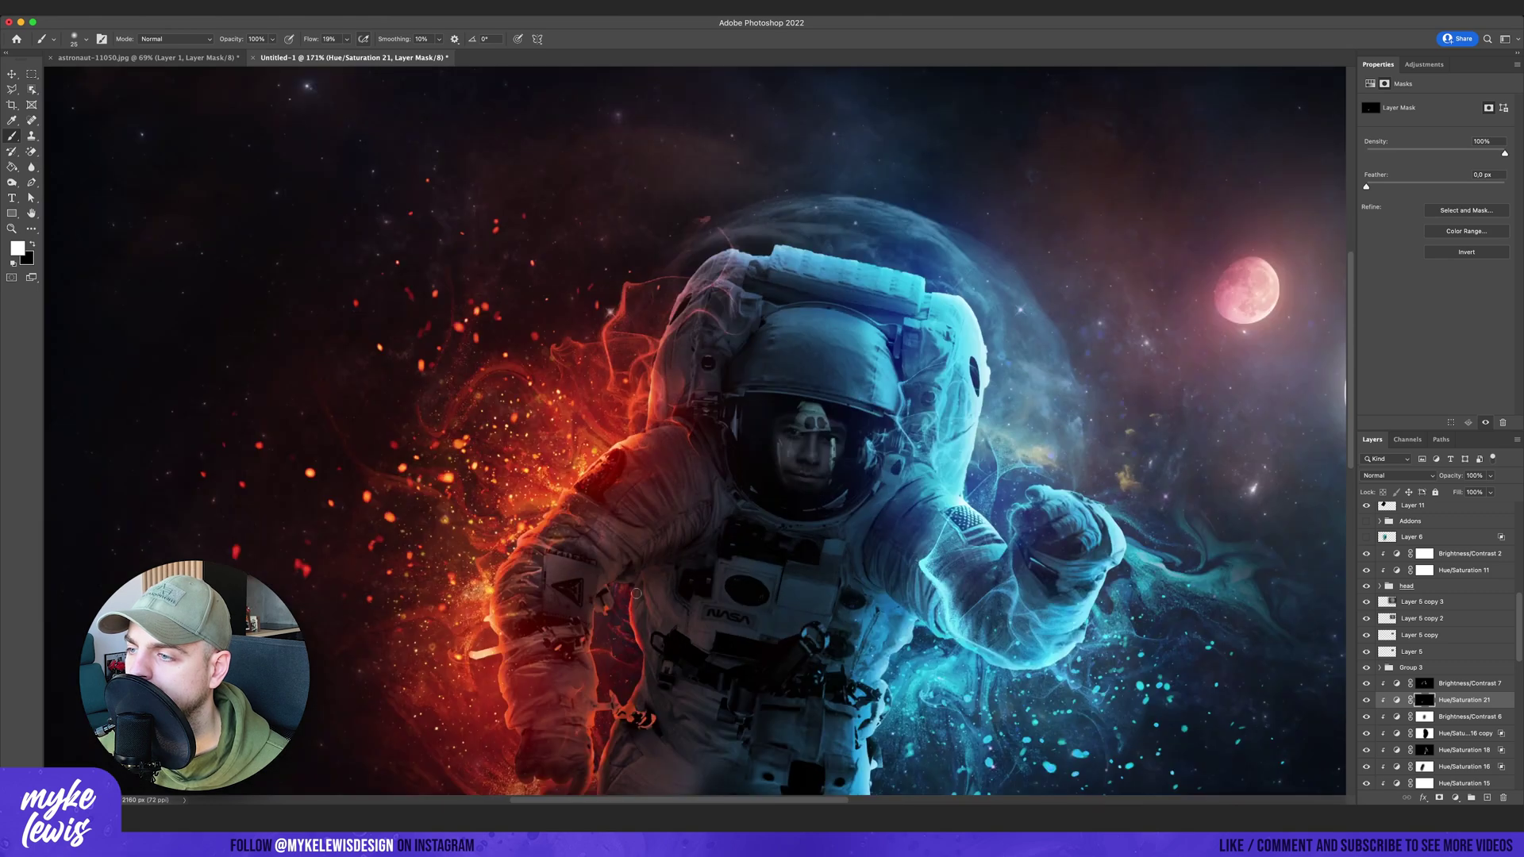
scroll(636, 593, down, 5)
scroll(686, 563, down, 5)
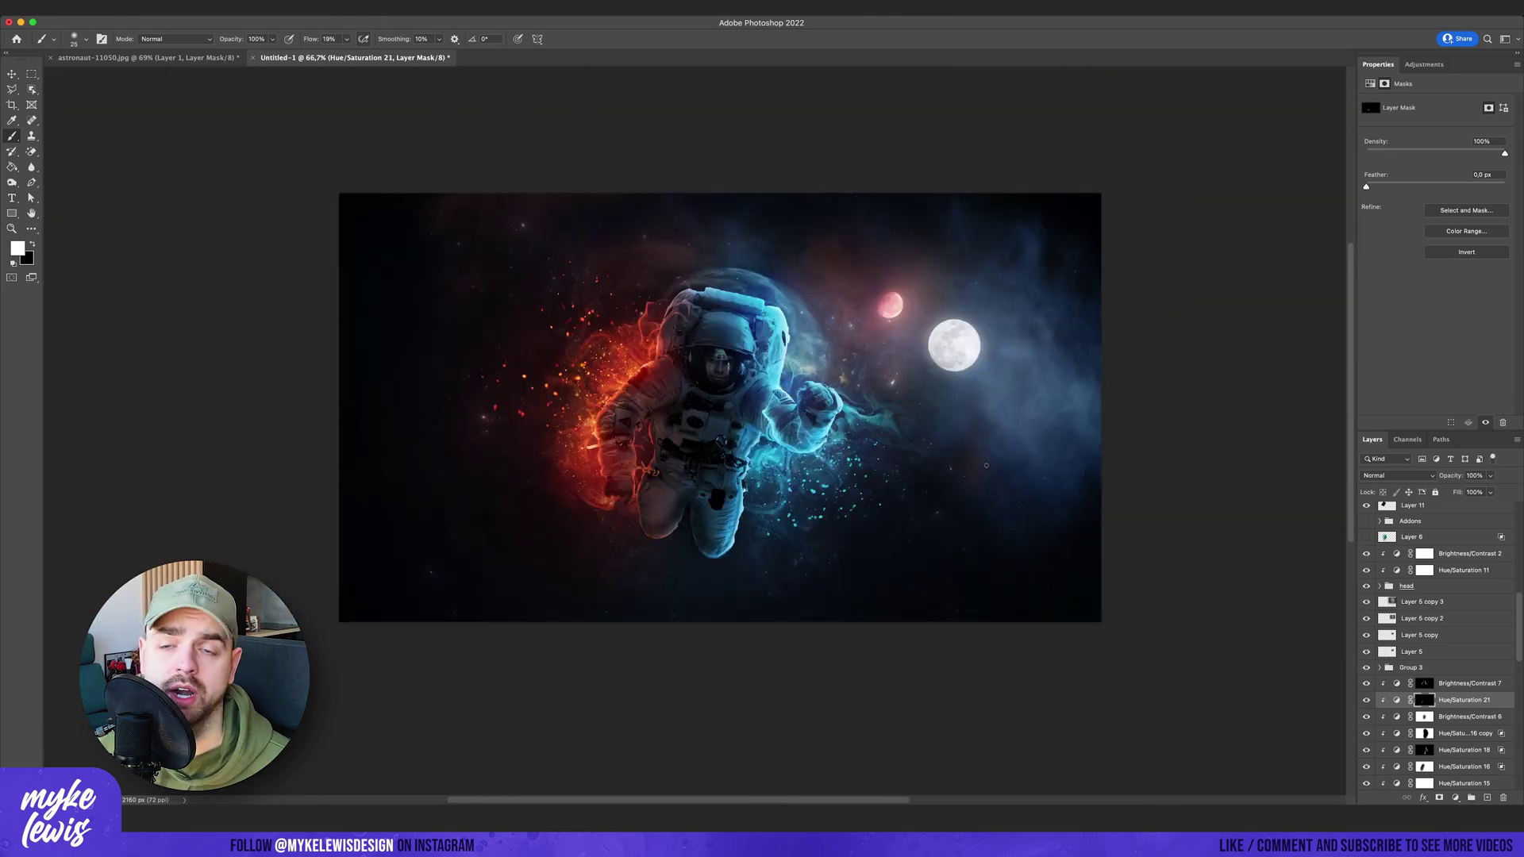
Lower the brush flow to 8%, enlarge the brush and paint softer shadows over the suit on the Hue/Saturation 21 mask.
scroll(730, 535, up, 9)
click(347, 39)
drag(344, 57, 337, 57)
key(bracketright)
key(bracketright)
key(bracketright)
drag(779, 250, 776, 396)
scroll(712, 552, down, 8)
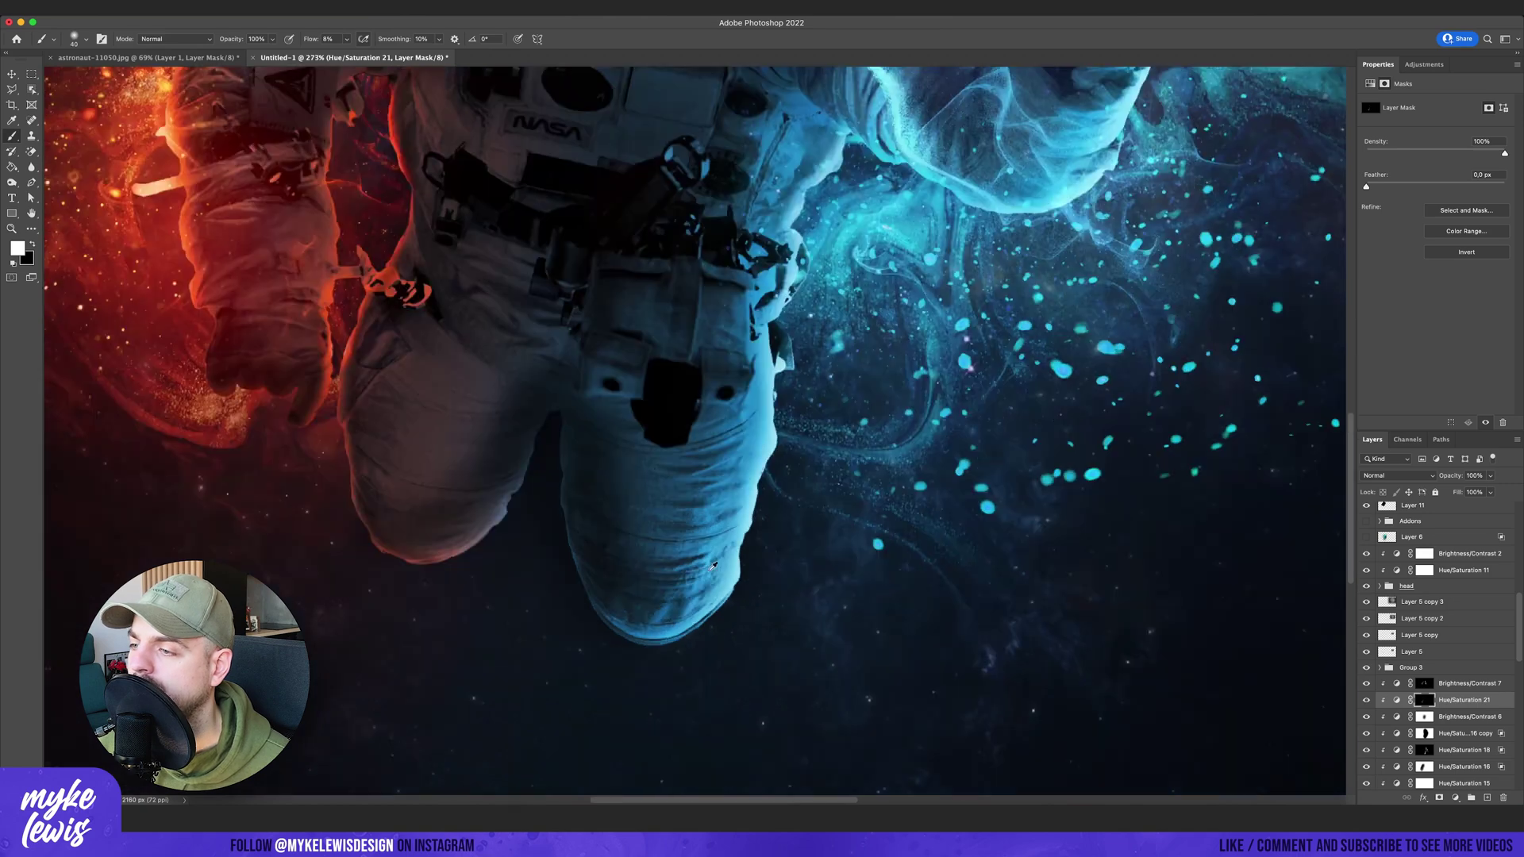
scroll(692, 492, up, 8)
scroll(1451, 696, down, 3)
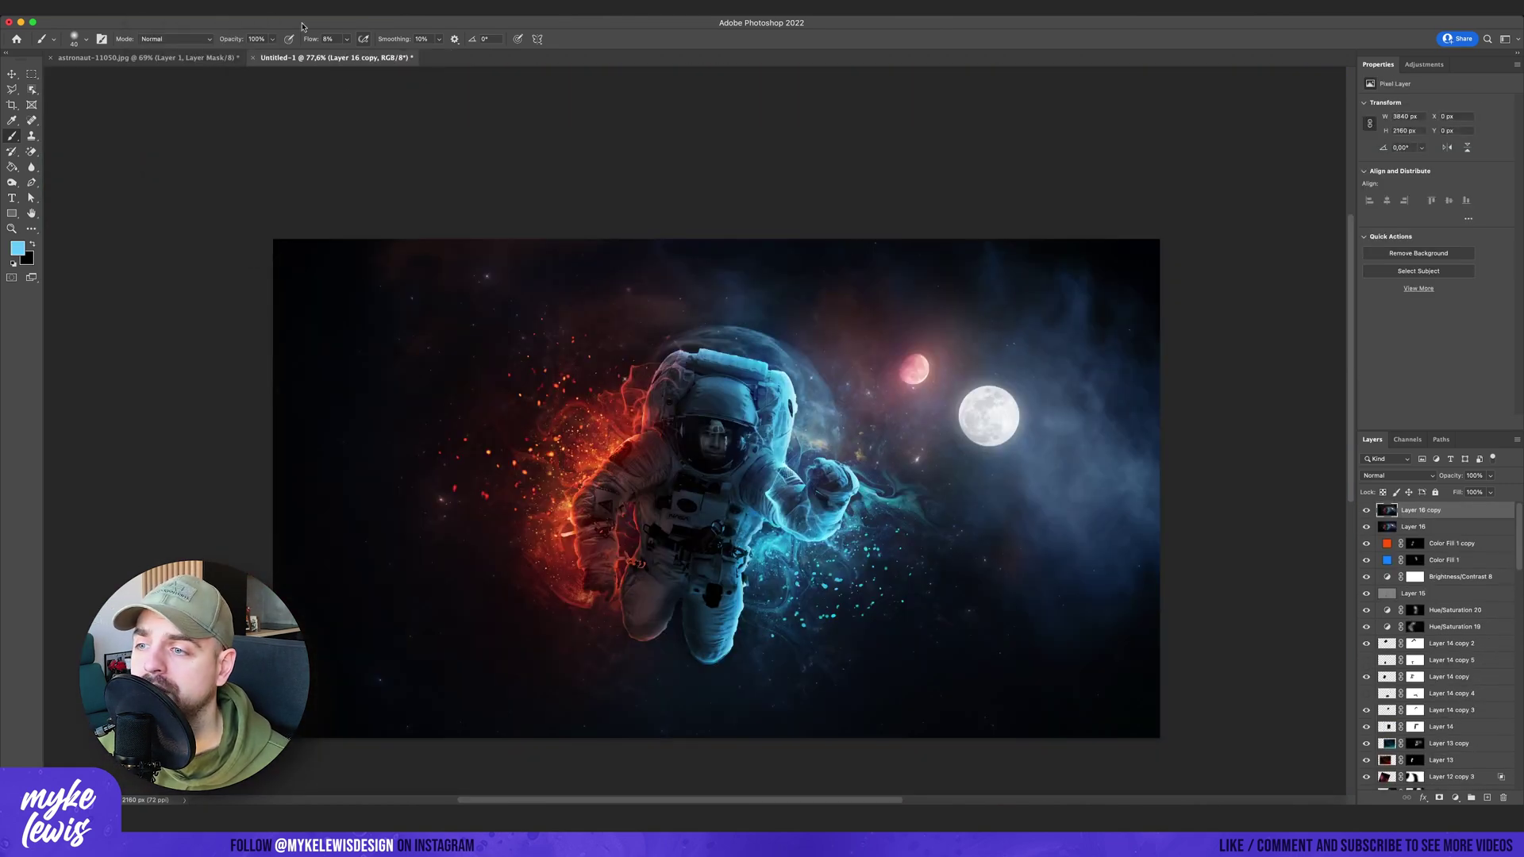
Apply a Radial Blur to Layer 16 copy and set its blend mode to Lighten.
click(302, 8)
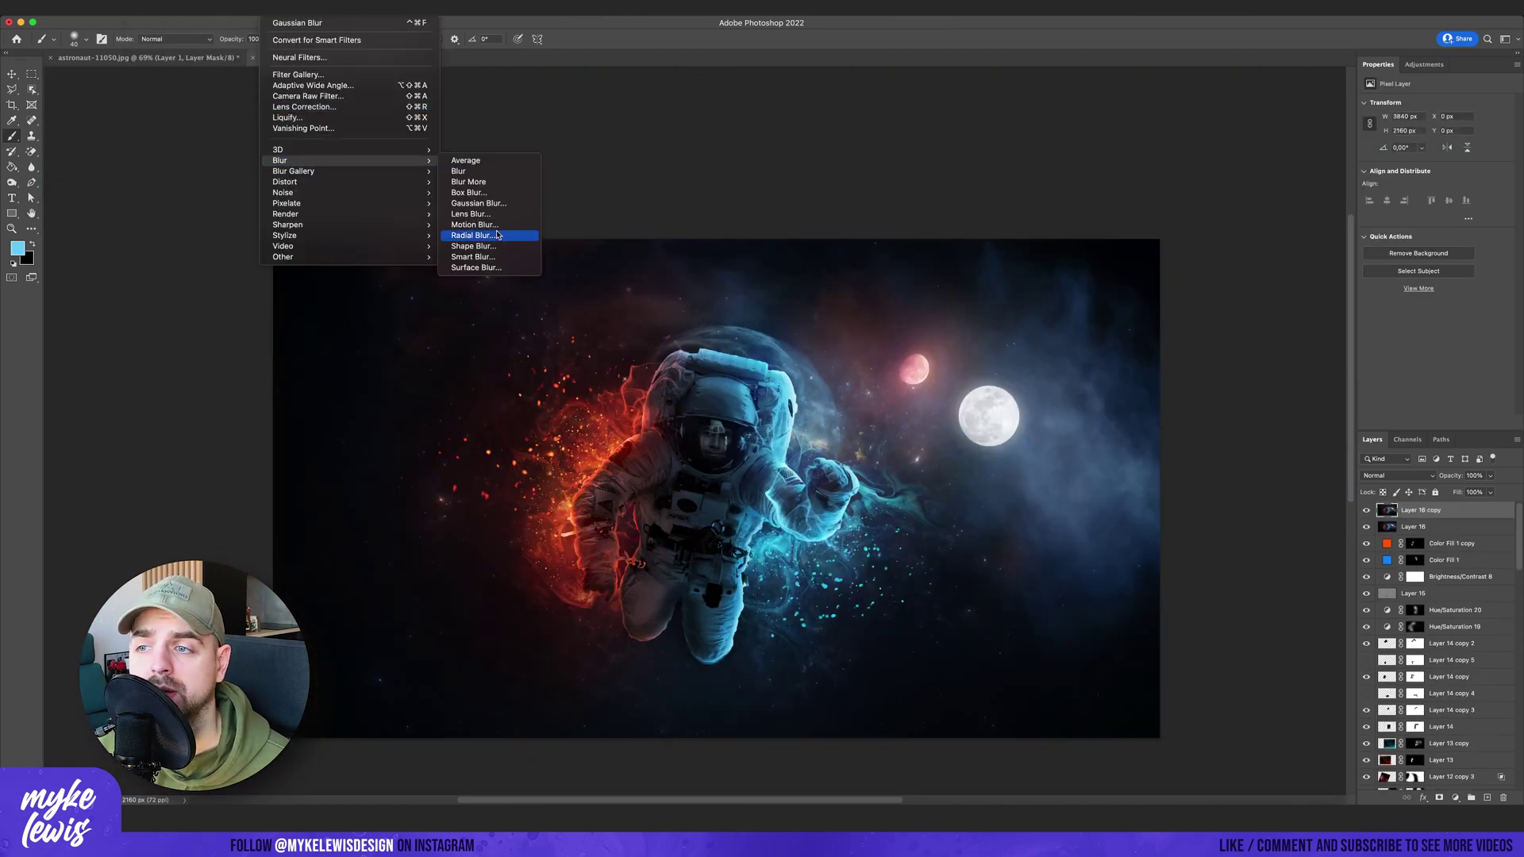
click(508, 235)
click(773, 271)
key(v)
key(shift+plus)
key(shift+plus)
key(shift+plus)
key(shift+plus)
key(shift+plus)
key(shift+plus)
key(shift+plus)
key(shift+plus)
key(shift+plus)
key(shift+plus)
key(shift+plus)
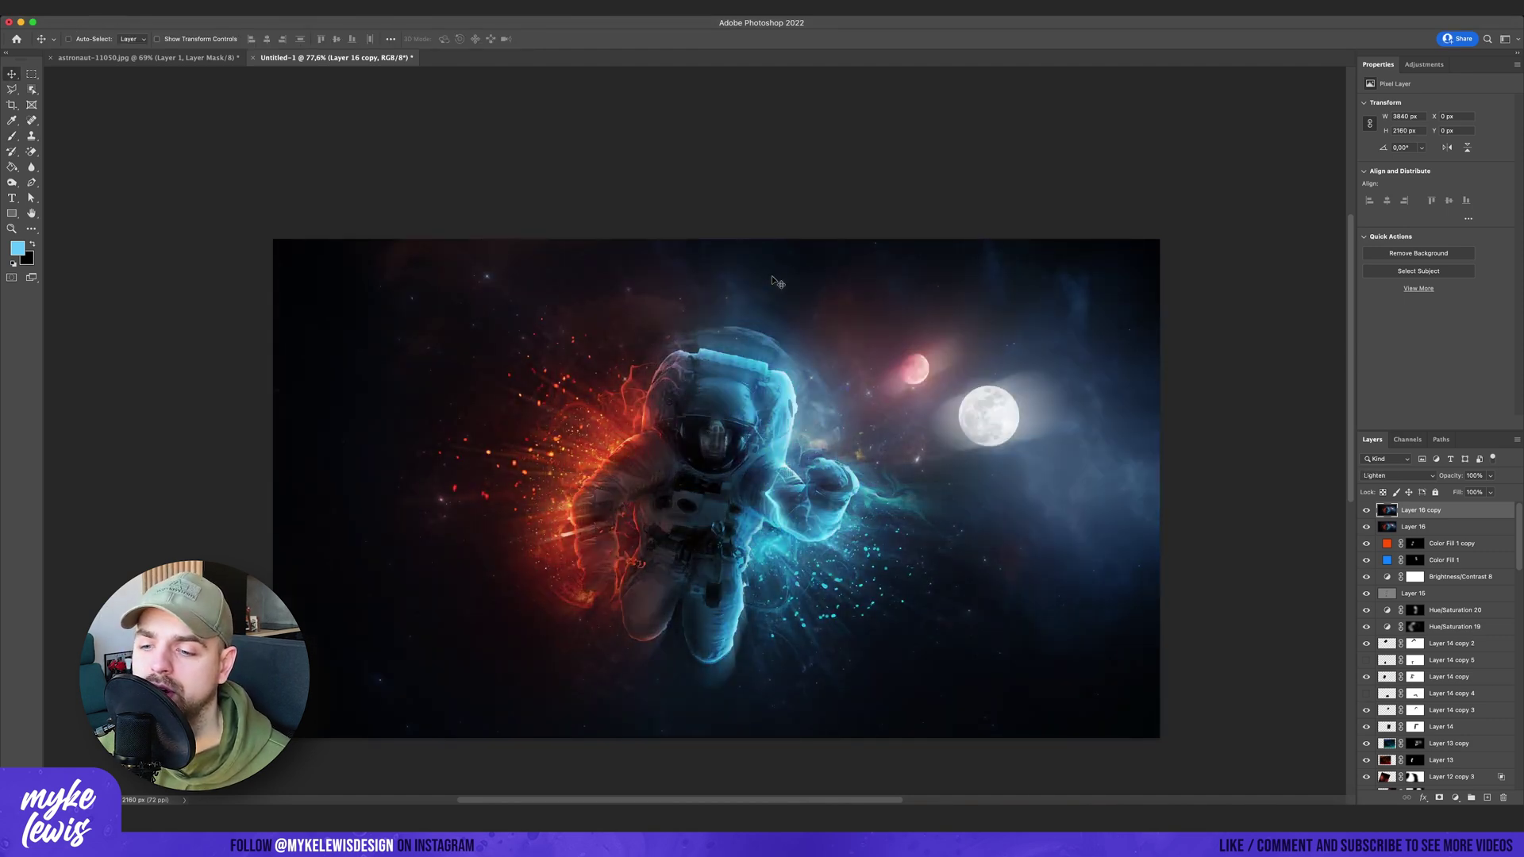
Reveal the blurred Layer 16 copy only around the red and blue sparks, using a black mask painted white at 47% flow, and lower its opacity.
click(1439, 798)
key(super+i)
key(b)
key(x)
key(bracketright)
key(bracketright)
click(346, 39)
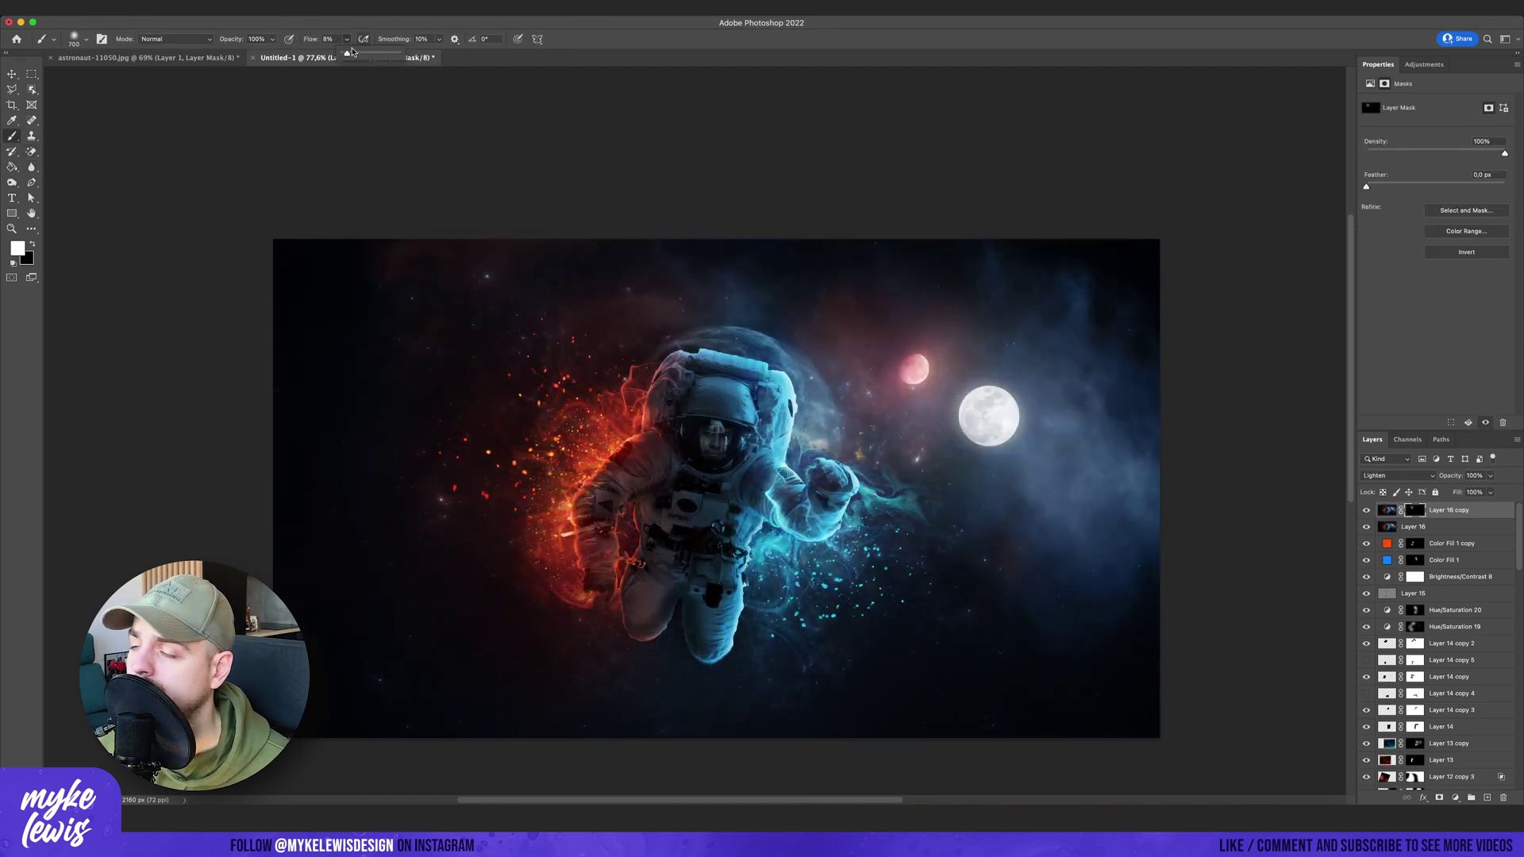
drag(345, 52, 373, 52)
drag(590, 319, 498, 499)
mouse_move(1043, 588)
mouse_down()
mouse_move(921, 570)
mouse_move(849, 357)
mouse_up()
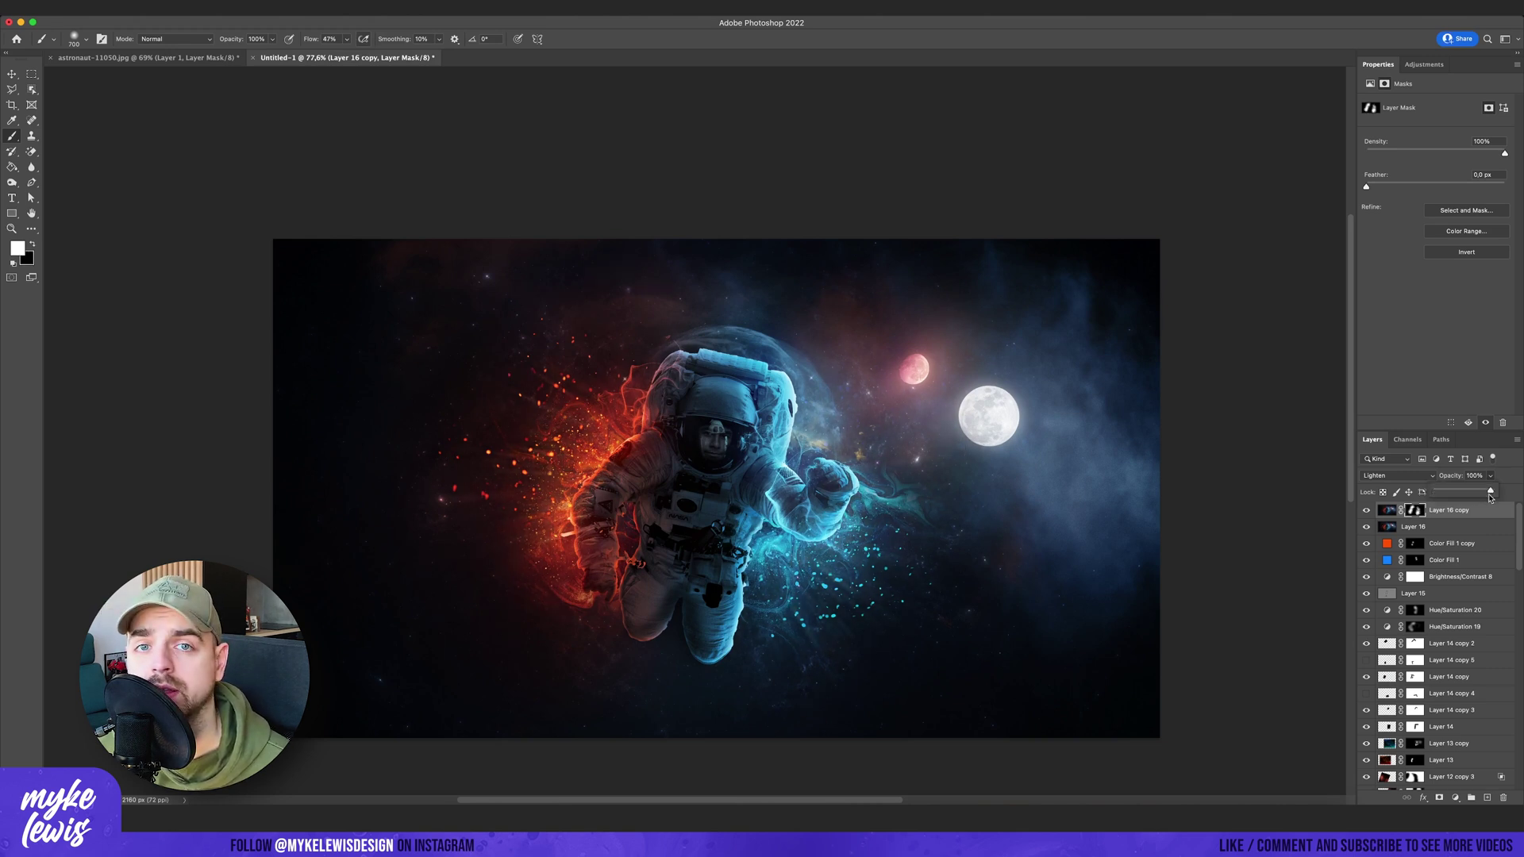
drag(1490, 495, 1449, 497)
Create a new layer above Layer 16 copy and fill it with the merged composite using Apply Image.
click(1386, 510)
click(1488, 798)
click(143, 8)
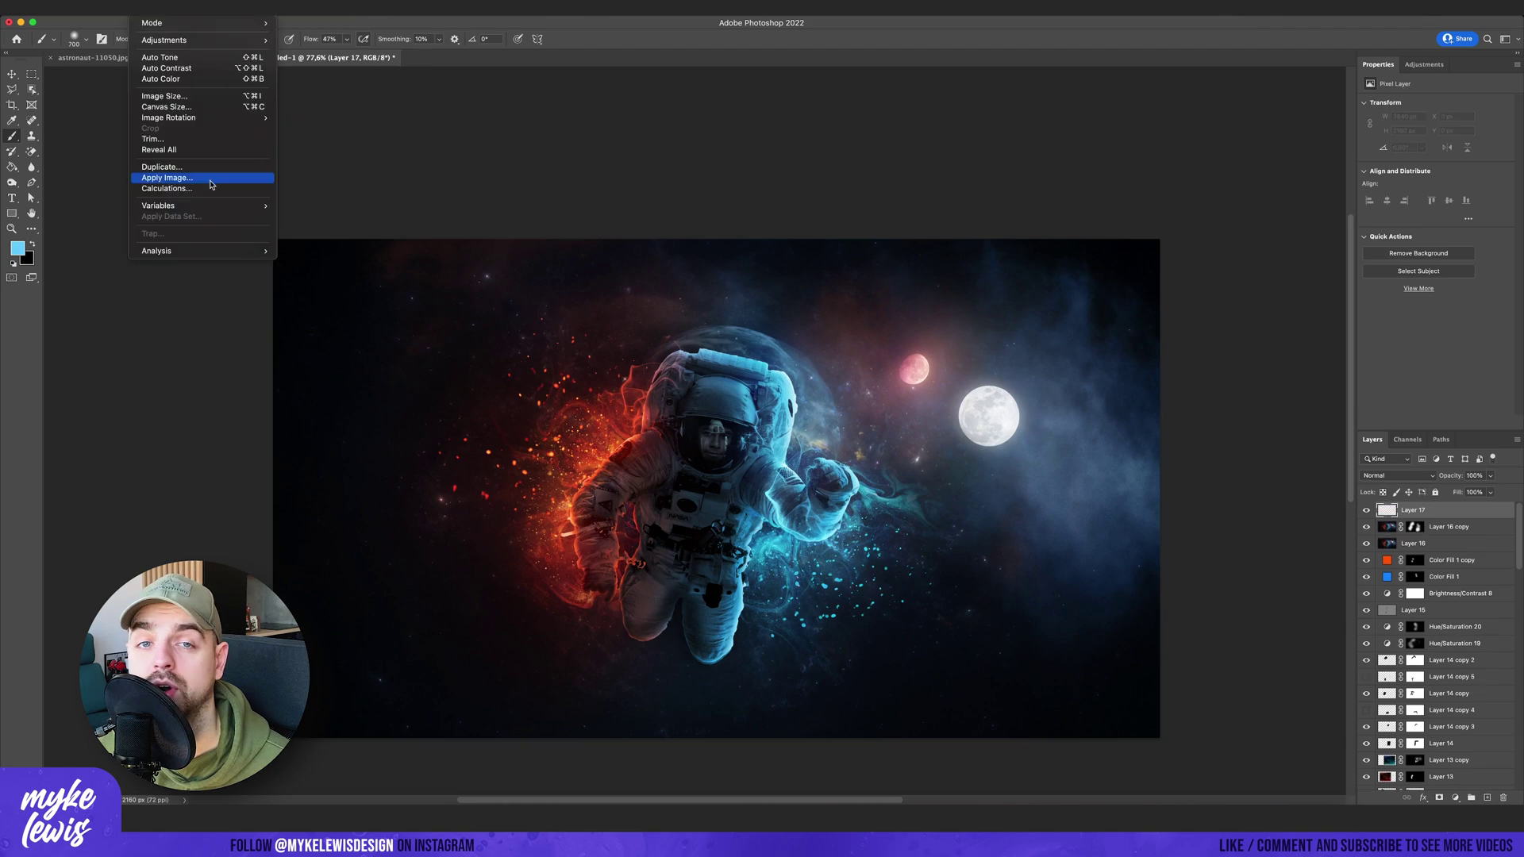
click(211, 178)
click(881, 239)
In Camera Raw, set Layer 17's Exposure -0.40, Contrast +33, Highlights +26, Shadows +22, Whites -41, Blacks +35, Texture +26 and Clarity +16.
scroll(1060, 458, down, 10)
scroll(1059, 457, up, 7)
scroll(1159, 486, up, 8)
key(v)
drag(1158, 486, 1140, 450)
click(266, 8)
click(309, 97)
click(1063, 316)
drag(1104, 412, 1122, 449)
click(762, 409)
key(super+minus)
key(super+minus)
alt+click(647, 418)
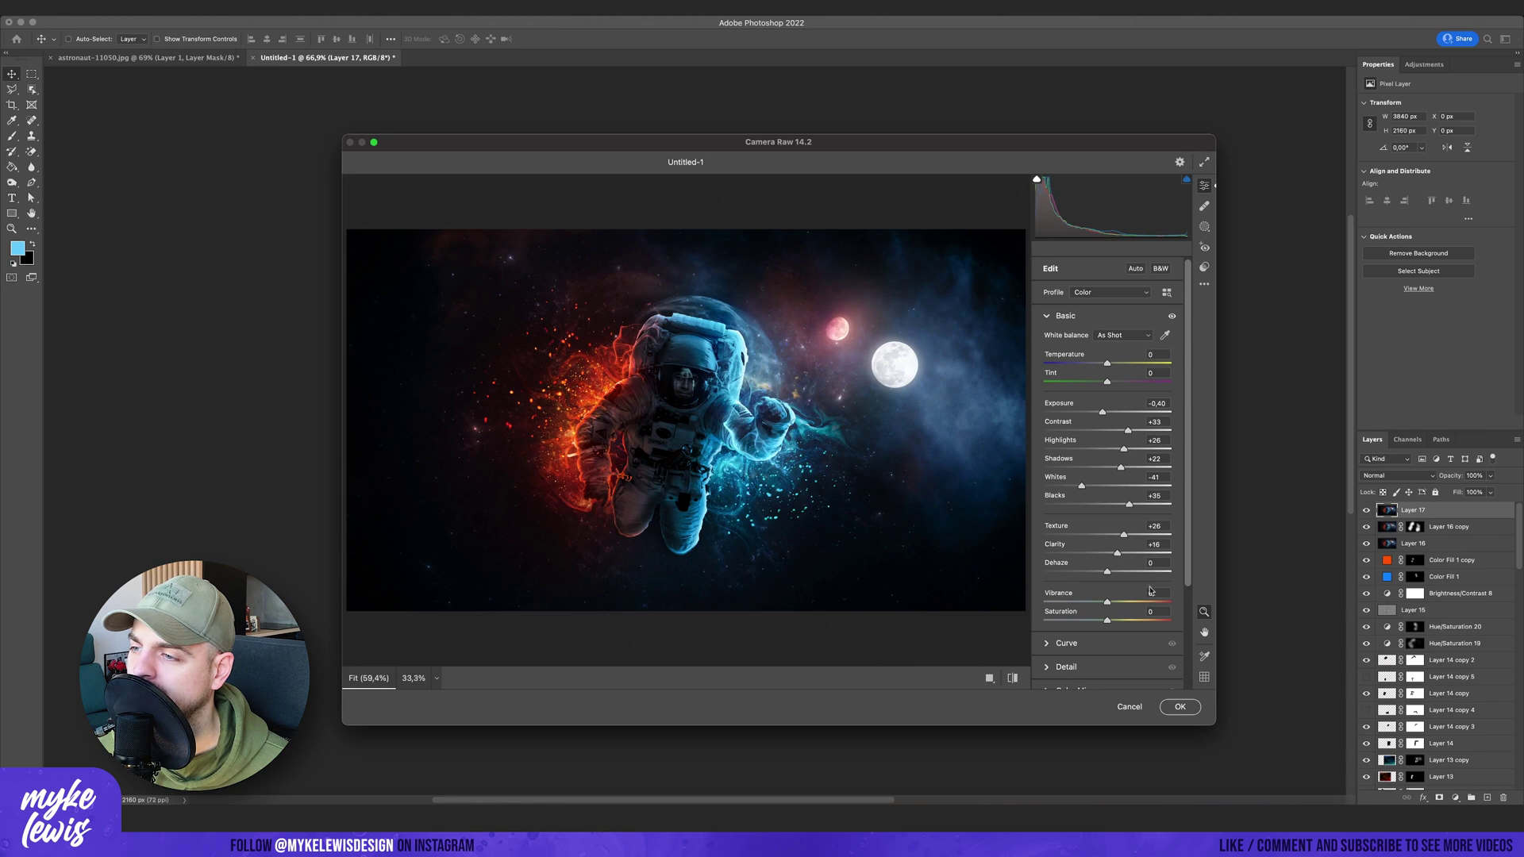
Set Vibrance to +11 and Saturation to +13, and raise the Sharpening slightly.
scroll(1151, 590, down, 1)
drag(1107, 594, 1114, 595)
scroll(1179, 568, down, 5)
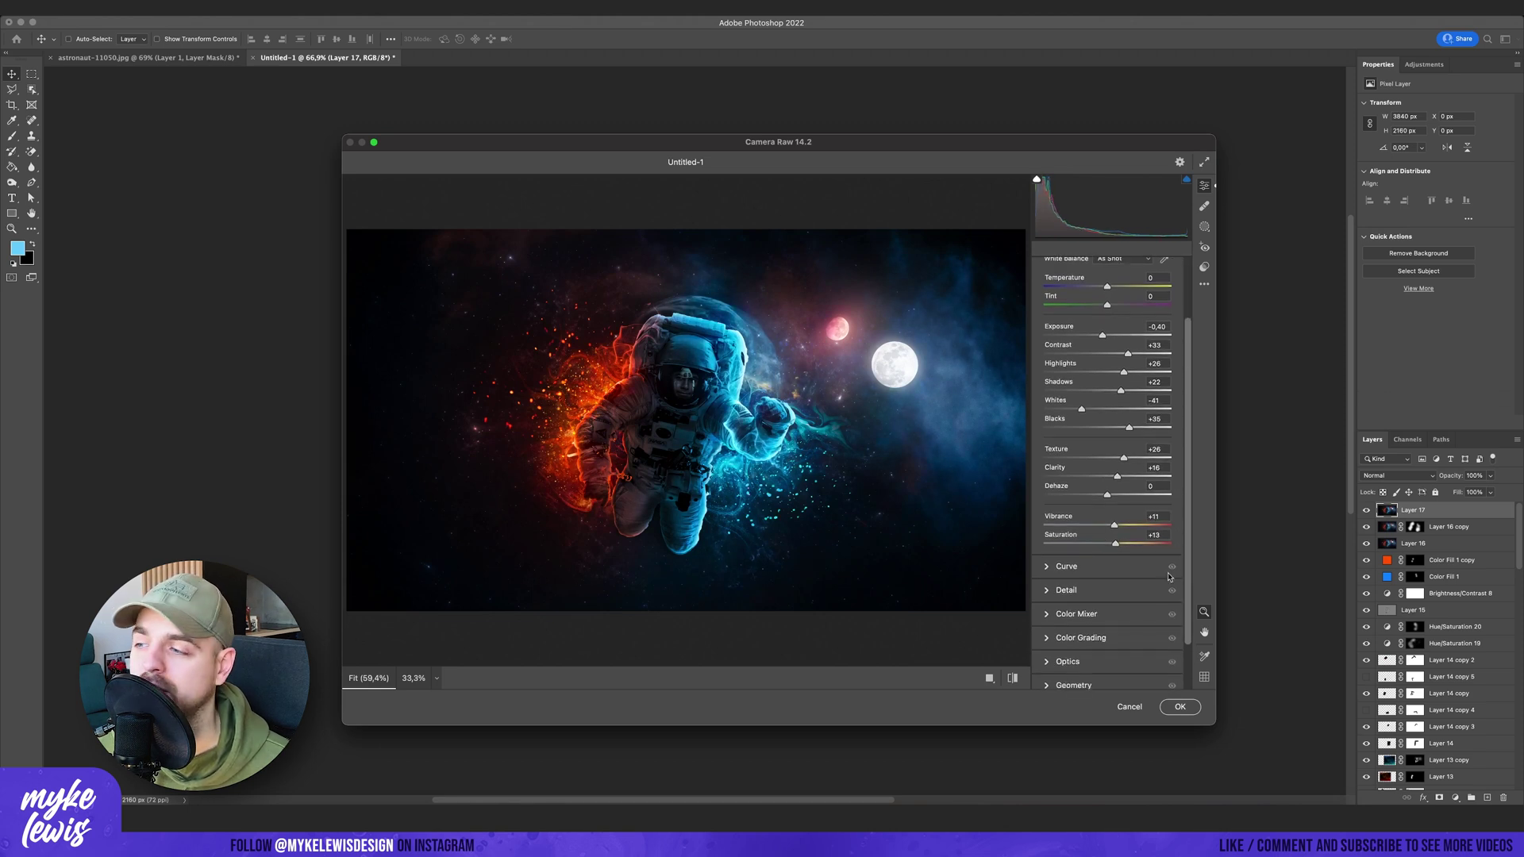
click(1066, 540)
drag(1046, 394, 1056, 395)
Fine-tune the Color Mixer hues and saturations, with saturation at Reds +5, Oranges -1, Yellows +8 and Greens +3.
click(1076, 493)
mouse_move(1108, 456)
mouse_down()
mouse_move(1094, 459)
mouse_move(1116, 476)
mouse_up()
mouse_move(1091, 526)
mouse_down()
mouse_move(1124, 529)
mouse_move(1109, 547)
mouse_up()
click(1082, 424)
drag(1107, 455, 1105, 457)
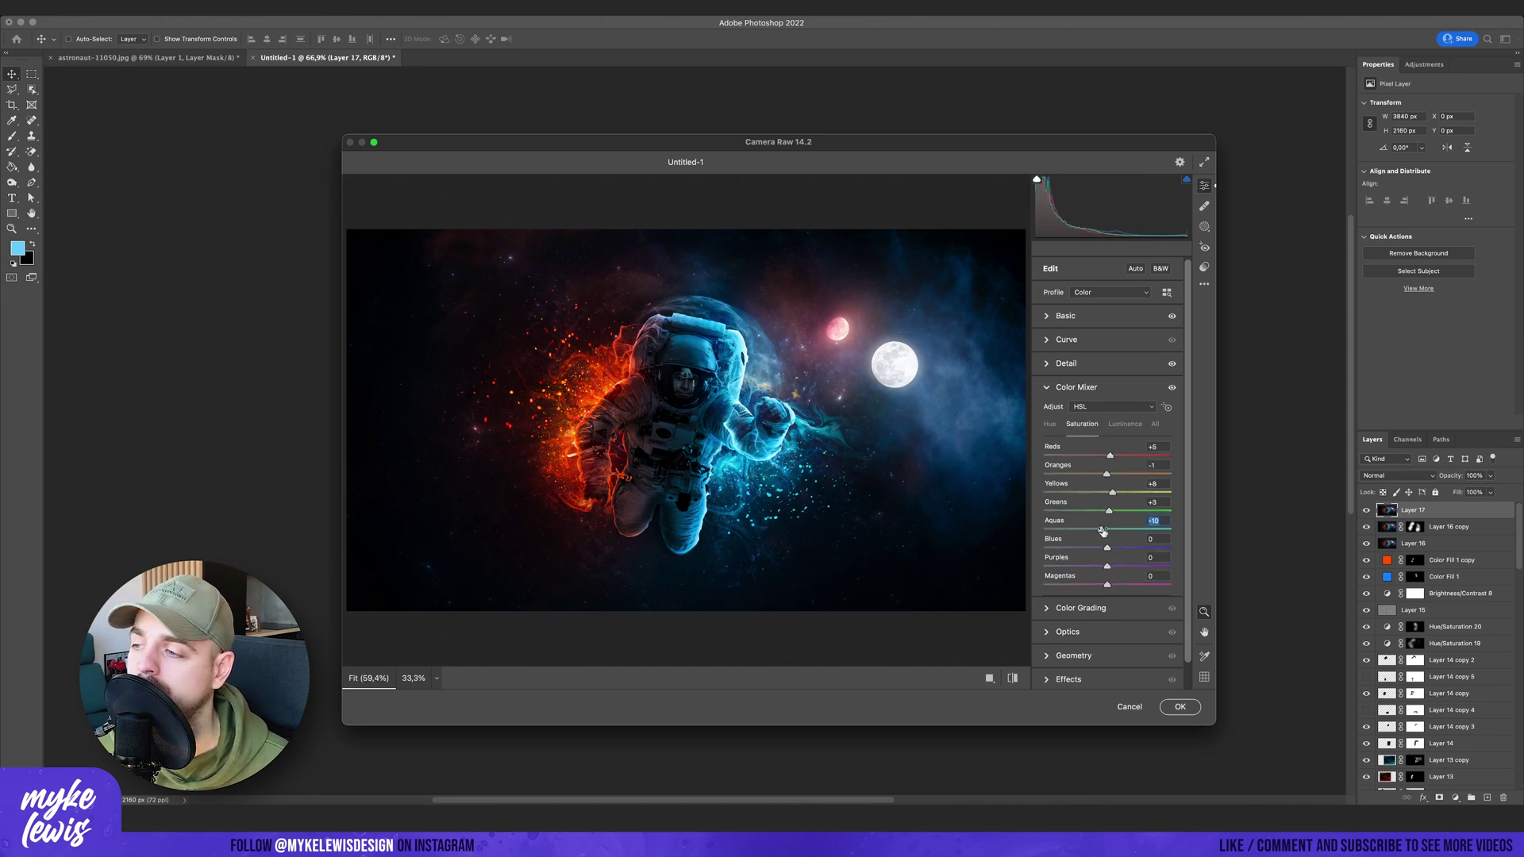
drag(1103, 531, 1106, 548)
click(1049, 424)
mouse_move(1107, 455)
mouse_down()
mouse_move(1089, 474)
mouse_move(1108, 474)
mouse_up()
Adjust the Color Grading slightly and apply the Camera Raw edits to Layer 17.
click(1080, 608)
drag(1144, 559, 1142, 559)
click(1181, 707)
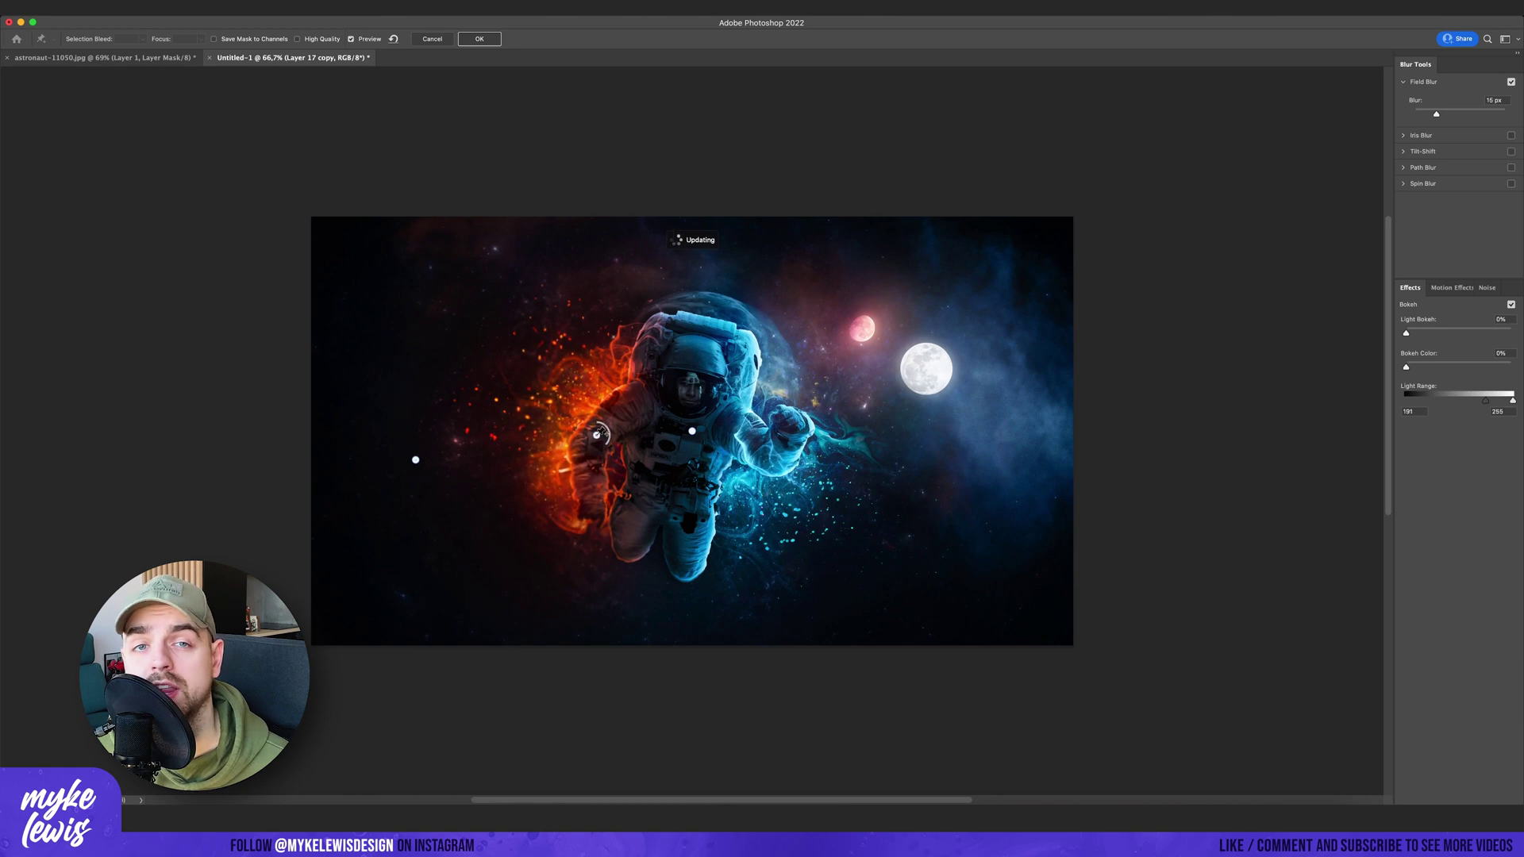
Add a Field Blur pin beside the white moon on Layer 17 copy.
click(944, 344)
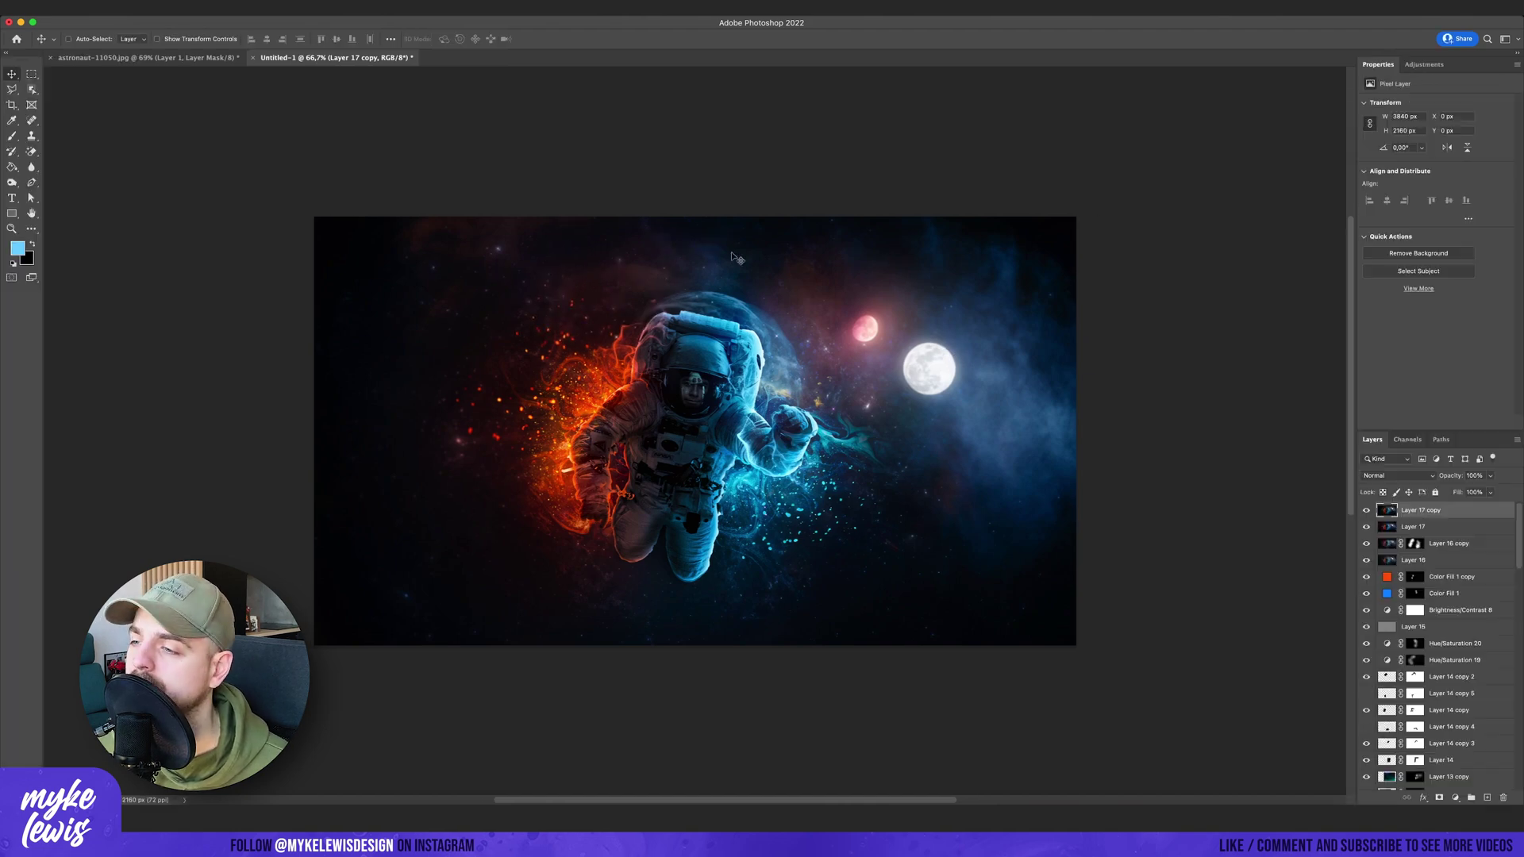
In Lens Correction on Layer 17 copy 2, set Red/Cyan Fringe -90.48, Green/Magenta Fringe +63.49, vignette Amount -53 and Midpoint +33.
key(super+shift+r)
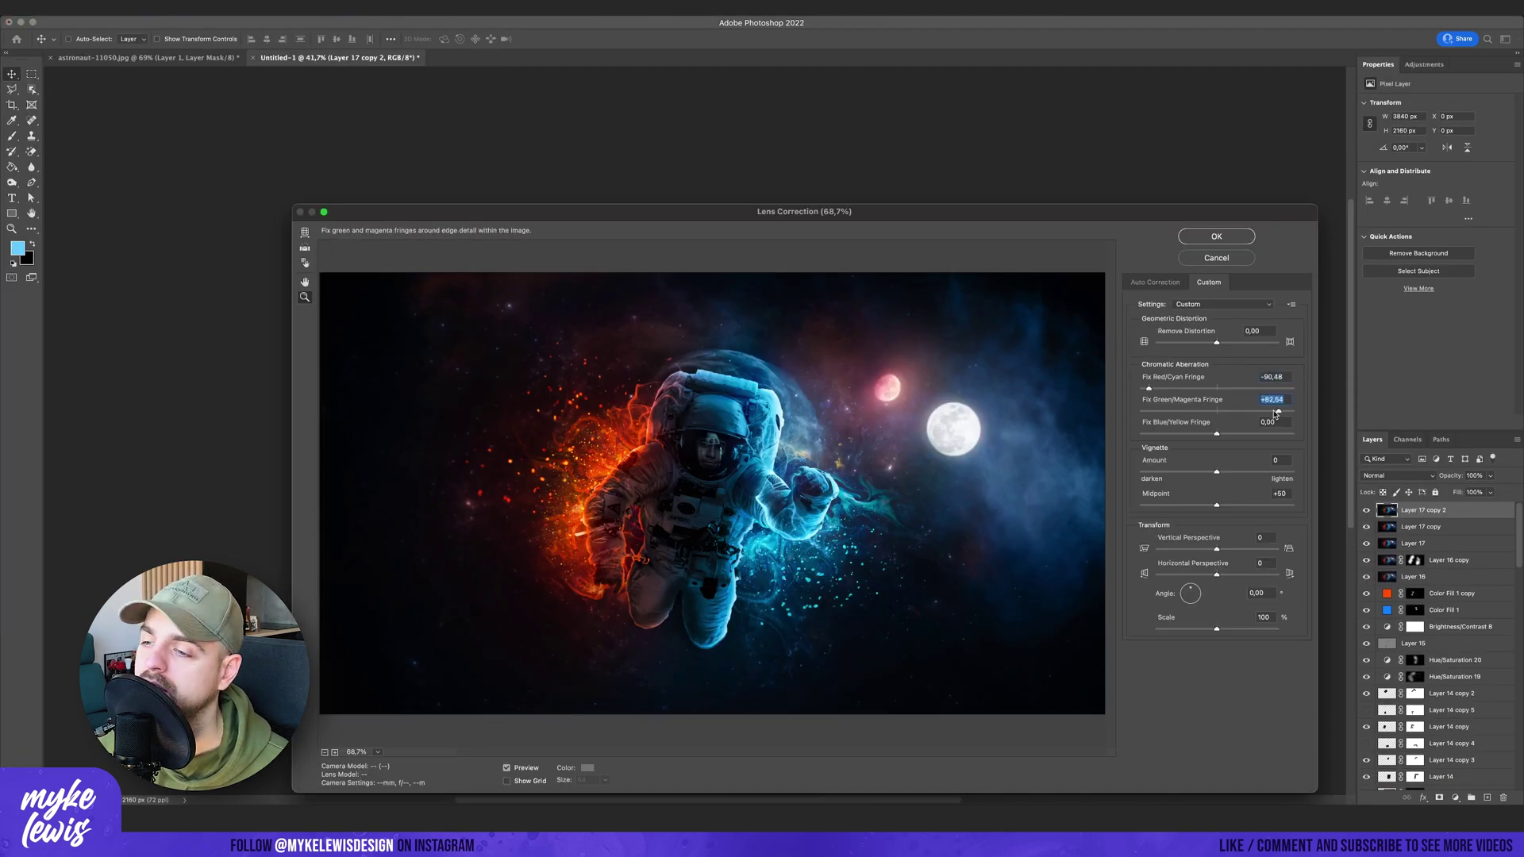
drag(1216, 472, 1190, 504)
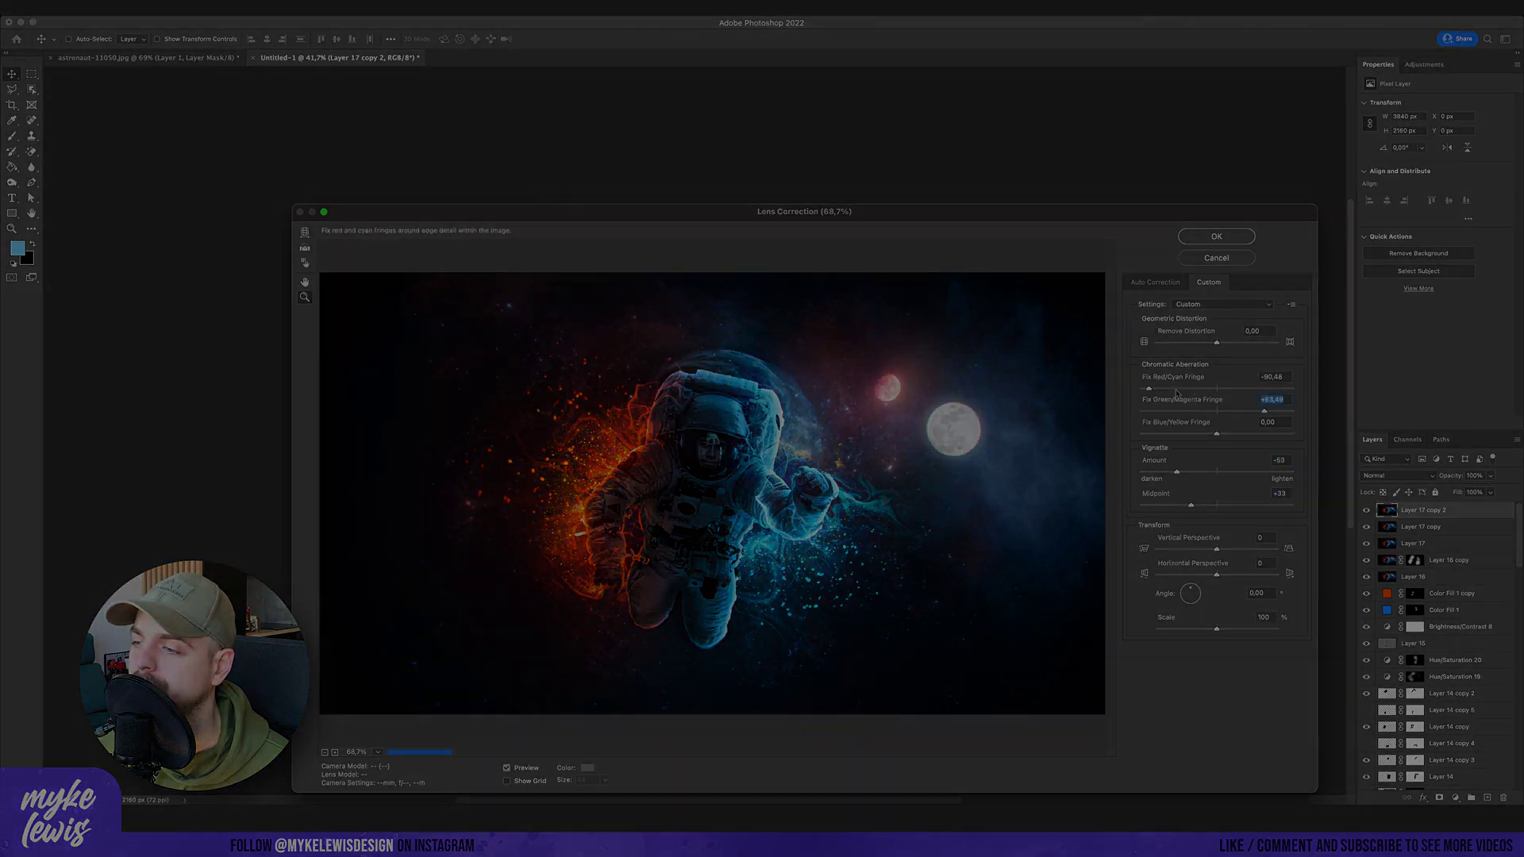